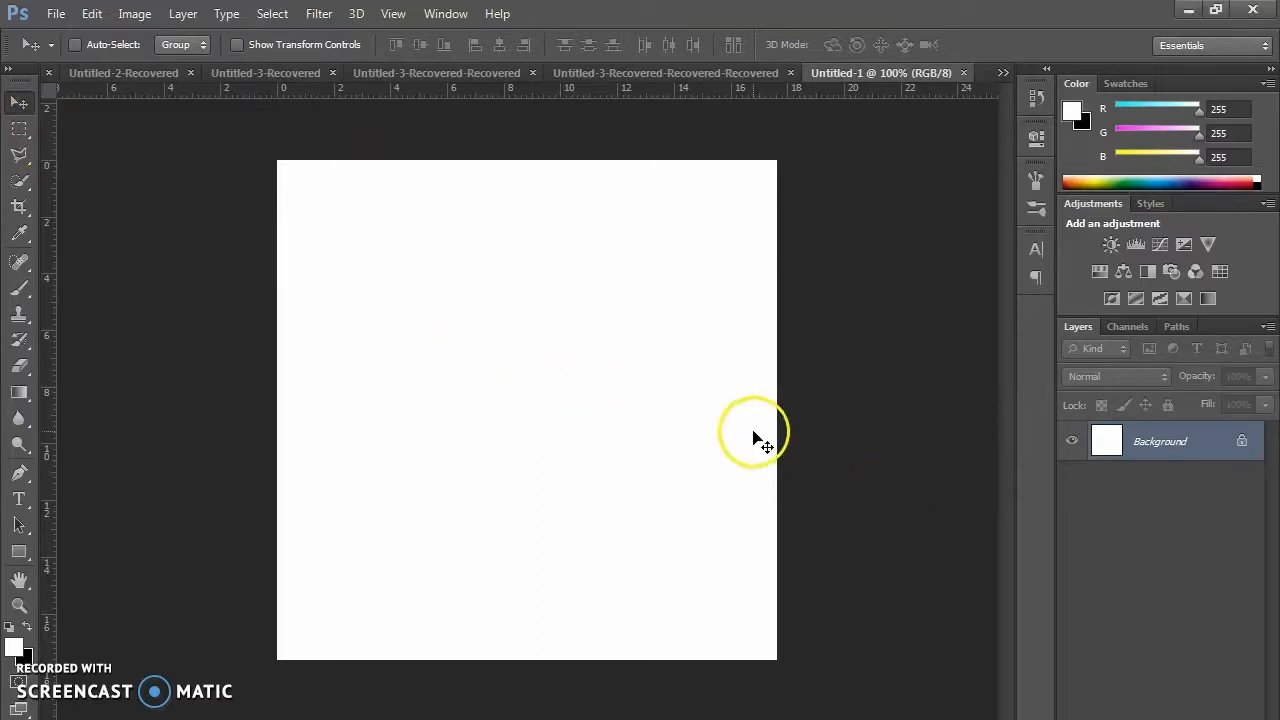
Fill the Background layer with the orange colour ff8400.
{"action": "key", "text": "shift+F5"}
{"action": "left_click", "coordinate": [610, 236]}
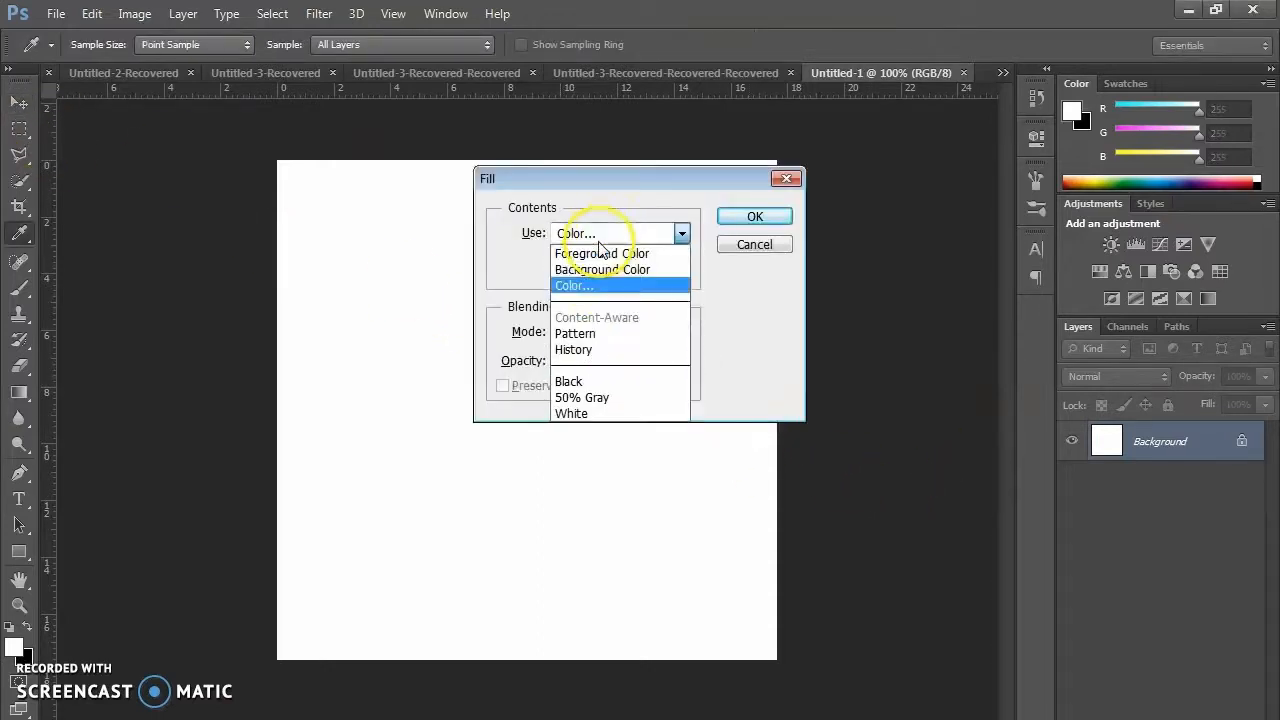
{"action": "left_click", "coordinate": [586, 286]}
{"action": "mouse_move", "coordinate": [1028, 420]}
{"action": "left_mouse_down"}
{"action": "mouse_move", "coordinate": [1024, 380]}
{"action": "mouse_move", "coordinate": [1020, 402]}
{"action": "left_mouse_up"}
{"action": "left_click_drag", "start_coordinate": [956, 281], "coordinate": [1058, 130]}
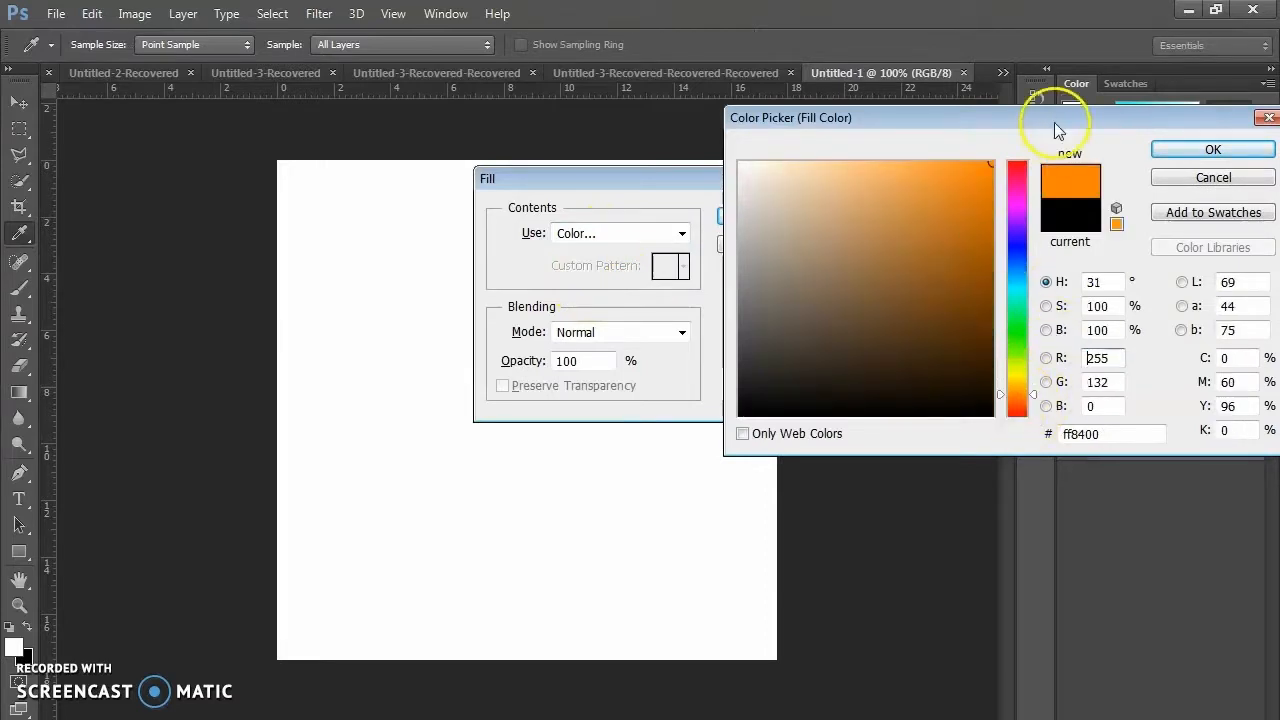
{"action": "left_click", "coordinate": [1159, 152]}
{"action": "left_click", "coordinate": [736, 216]}
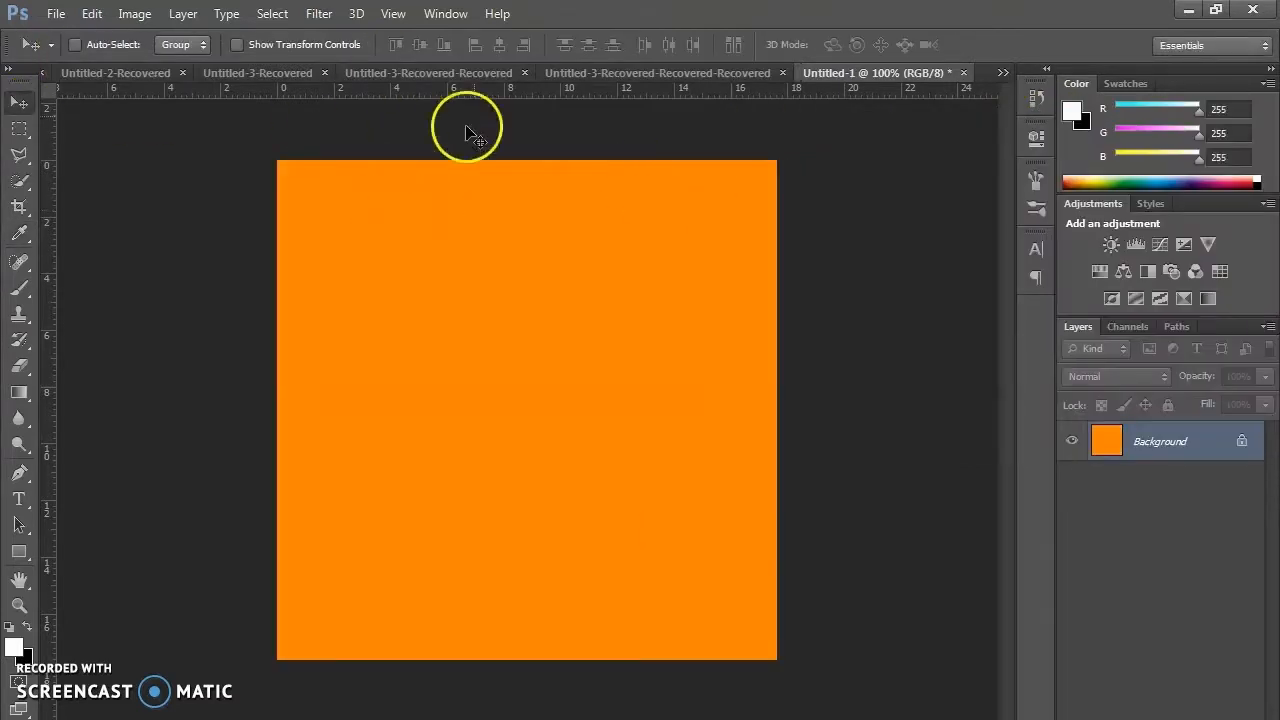
Draw a circle about 340 px wide on the canvas with the Ellipse tool, using no fill and a white 9 pt stroke.
{"action": "left_click", "coordinate": [28, 557]}
{"action": "left_click", "coordinate": [96, 588]}
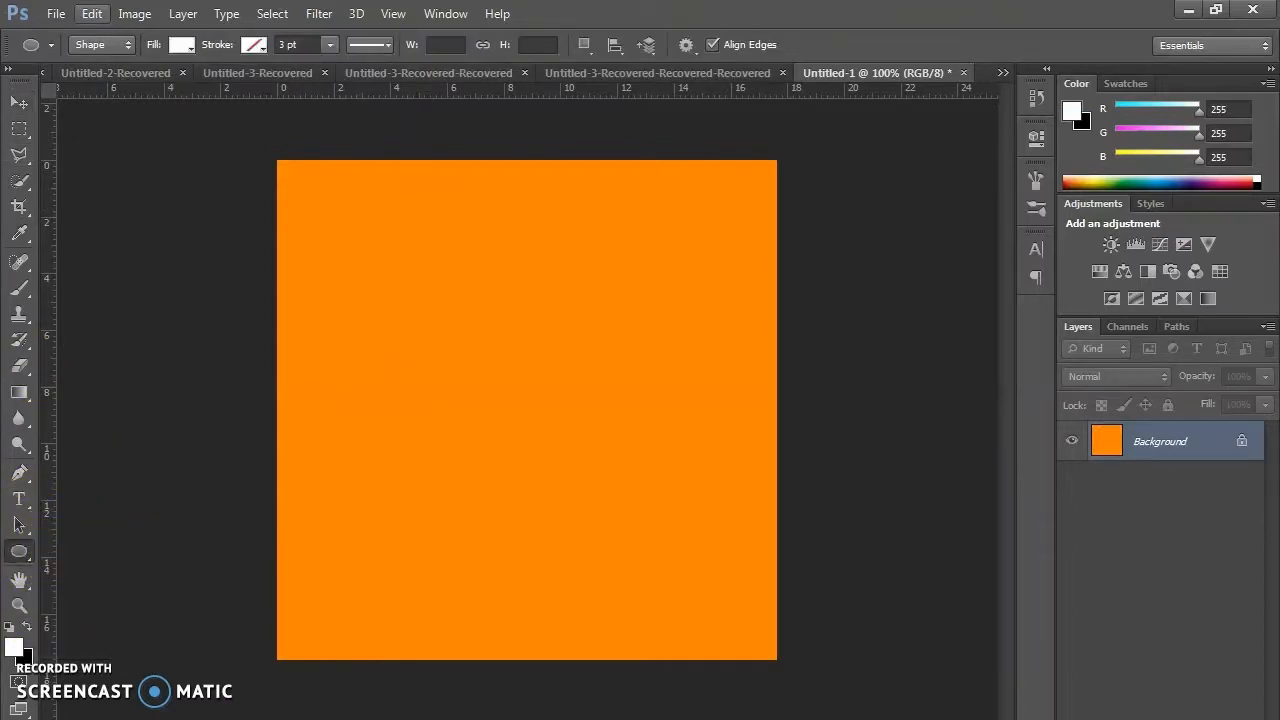
{"action": "left_click", "coordinate": [181, 44]}
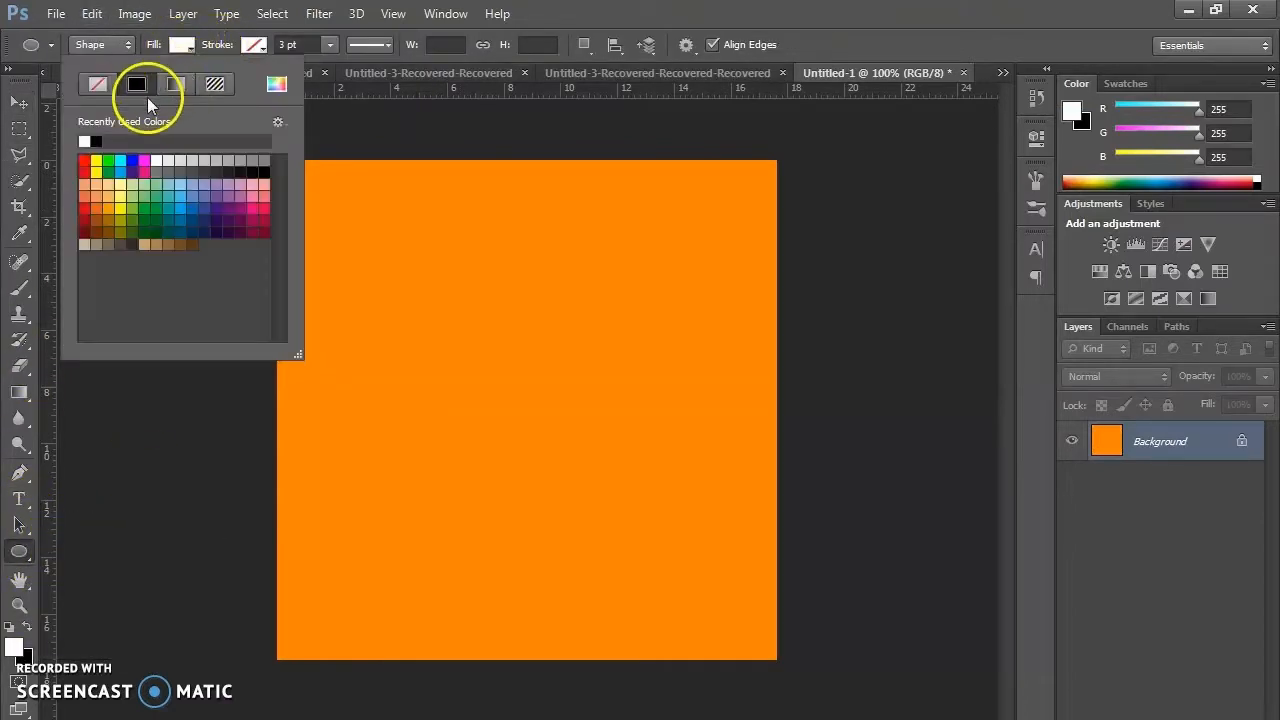
{"action": "left_click", "coordinate": [181, 46]}
{"action": "left_click", "coordinate": [252, 45]}
{"action": "left_click", "coordinate": [231, 163]}
{"action": "left_click_drag", "start_coordinate": [330, 44], "coordinate": [340, 64]}
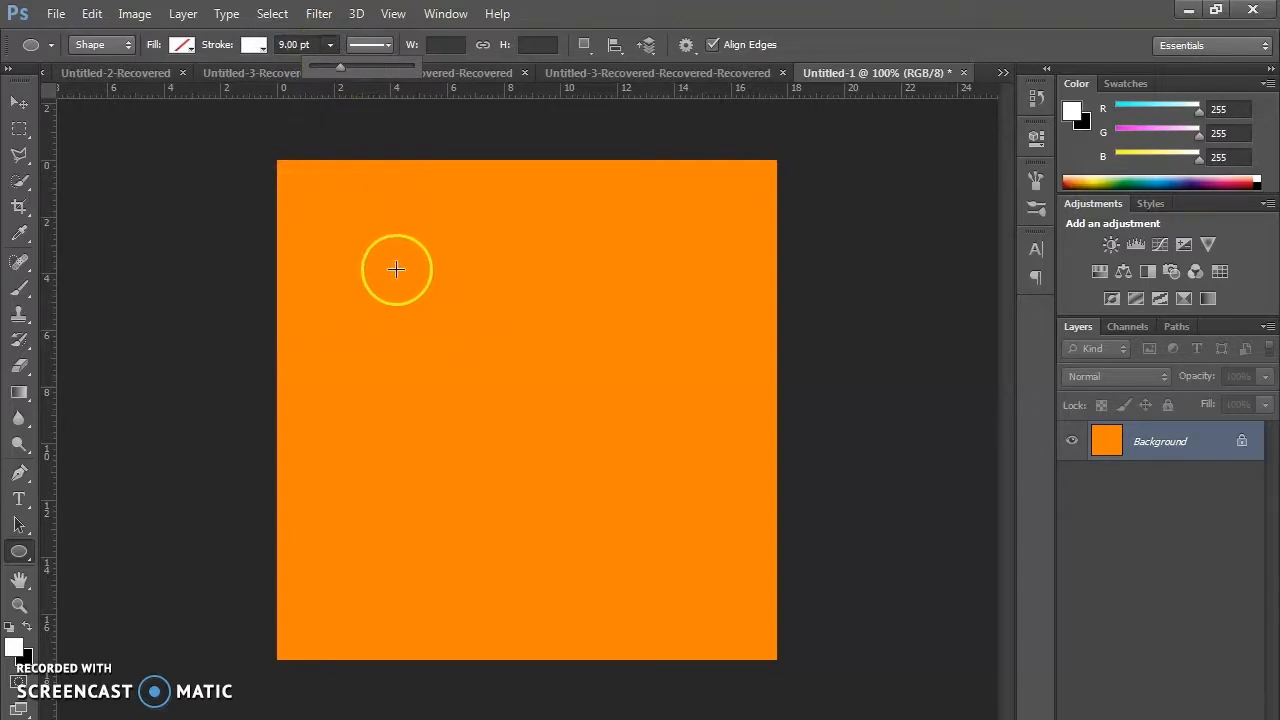
{"action": "mouse_move", "coordinate": [386, 248]}
{"action": "left_mouse_down"}
{"action": "mouse_move", "coordinate": [752, 508]}
{"action": "mouse_move", "coordinate": [891, 588]}
{"action": "left_mouse_up"}
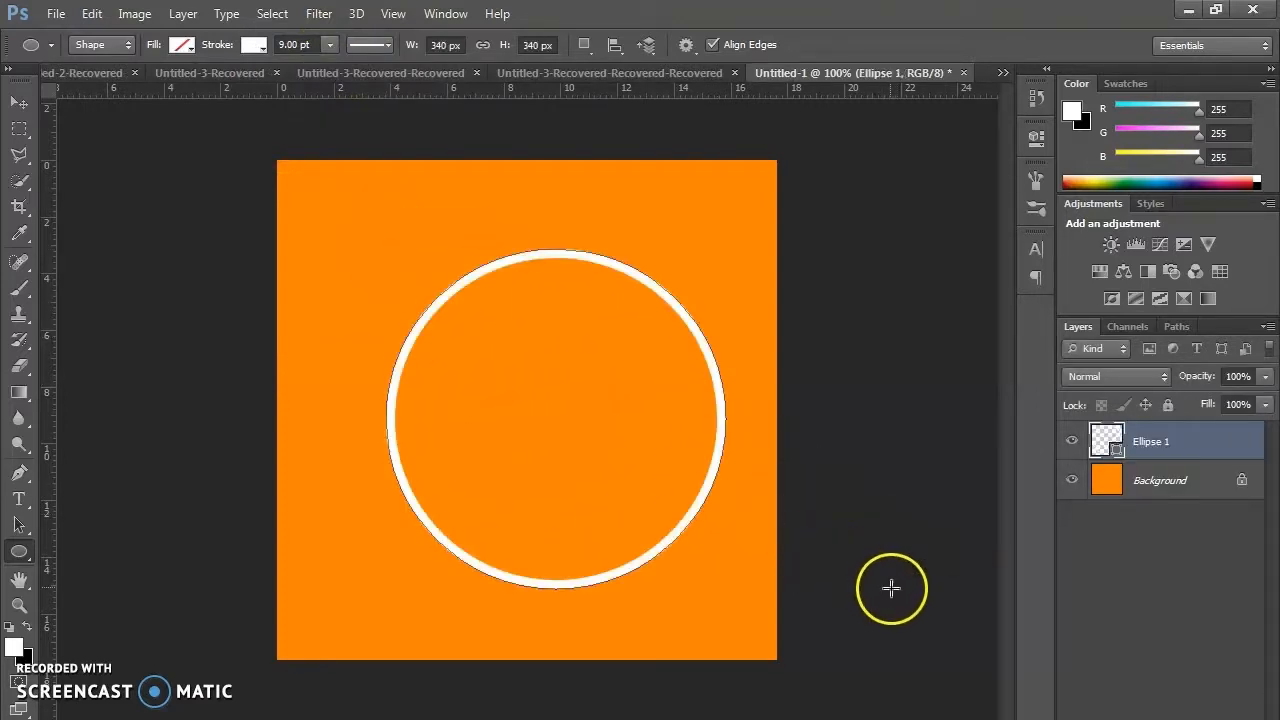
Centre the circle on the canvas and scale it up so it nearly fills the orange square.
{"action": "left_click", "coordinate": [19, 103]}
{"action": "left_click_drag", "start_coordinate": [440, 325], "coordinate": [411, 304]}
{"action": "key", "text": "ctrl+t"}
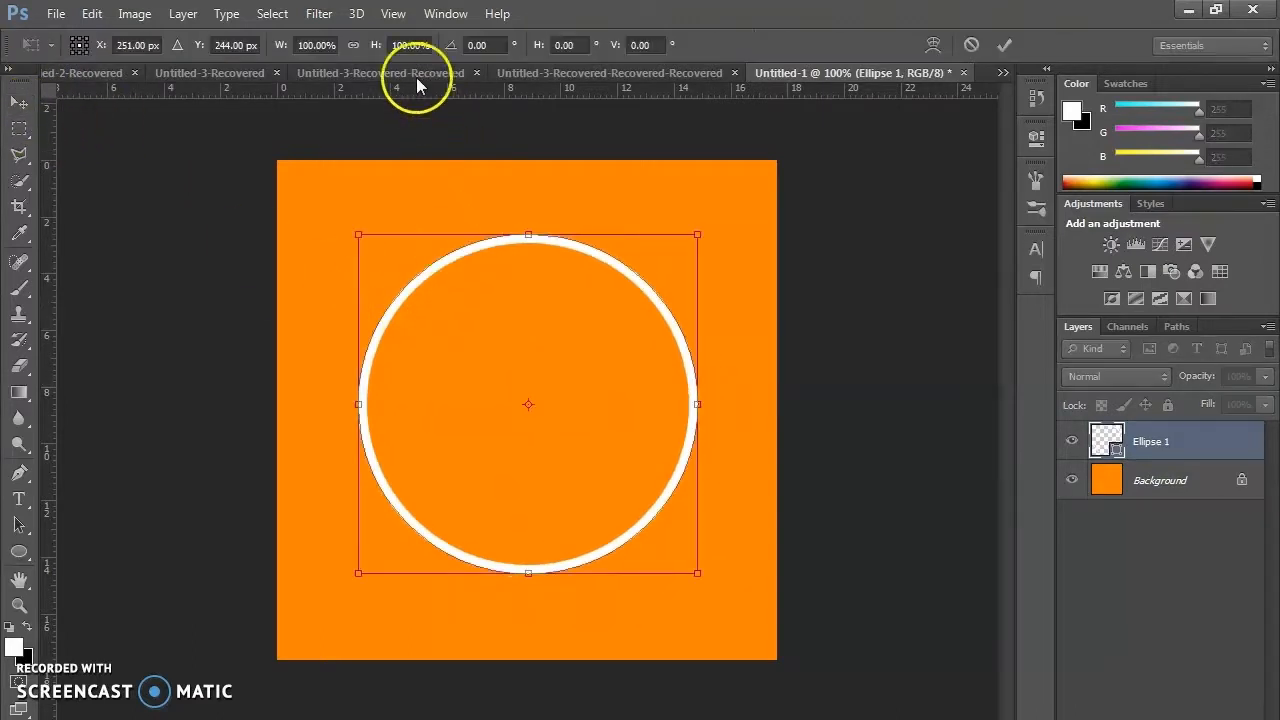
{"action": "left_click_drag", "start_coordinate": [358, 235], "coordinate": [322, 198]}
{"action": "left_click_drag", "start_coordinate": [696, 573], "coordinate": [738, 612]}
{"action": "left_click_drag", "start_coordinate": [643, 450], "coordinate": [649, 439]}
{"action": "key", "text": "Return"}
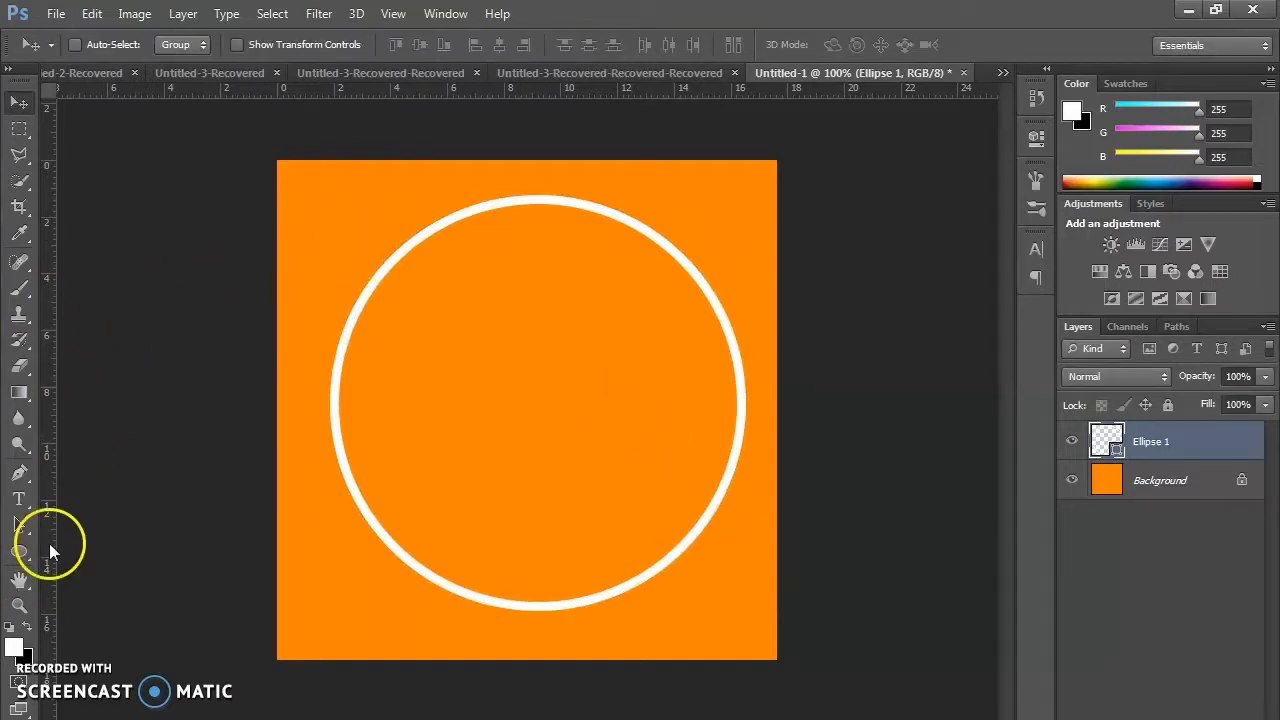
Thicken the circle's white stroke to roughly double its width.
{"action": "left_click", "coordinate": [17, 551]}
{"action": "left_click", "coordinate": [330, 45]}
{"action": "left_click_drag", "start_coordinate": [338, 66], "coordinate": [349, 71]}
{"action": "left_click", "coordinate": [19, 103]}
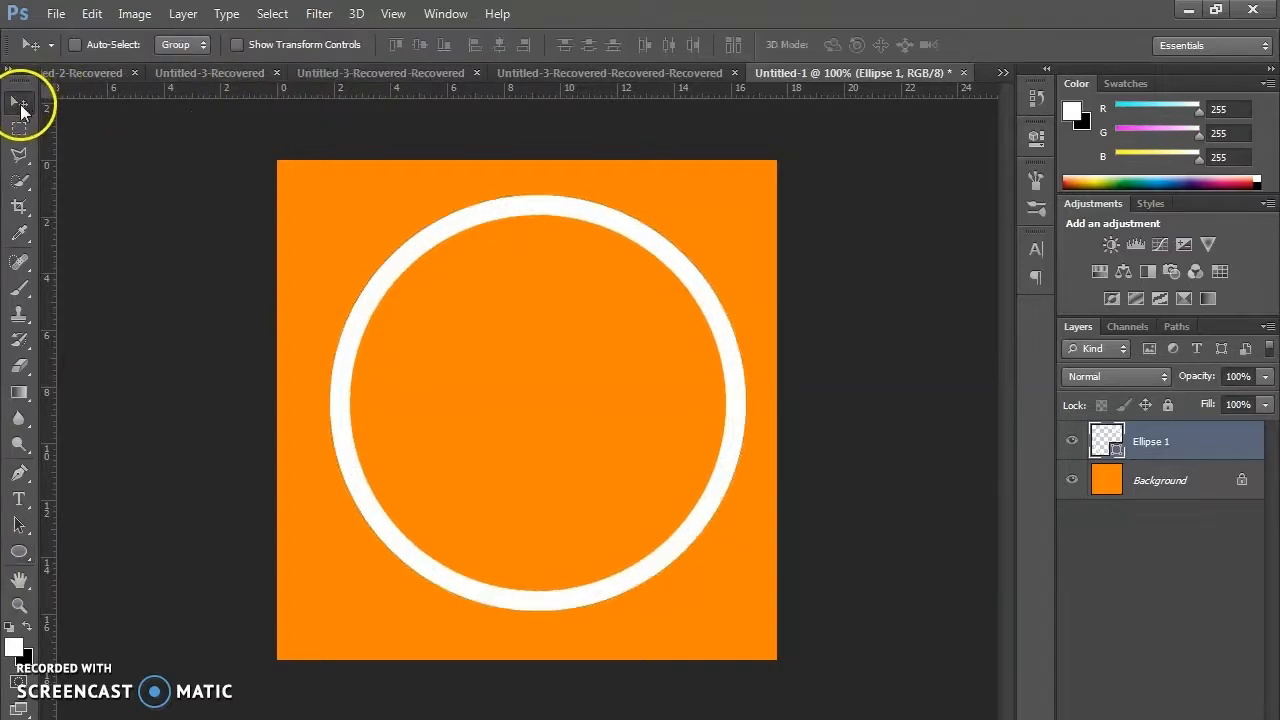
Set the Type tool's font to Sheeping Dogs.
{"action": "left_click", "coordinate": [16, 501]}
{"action": "left_click", "coordinate": [212, 46]}
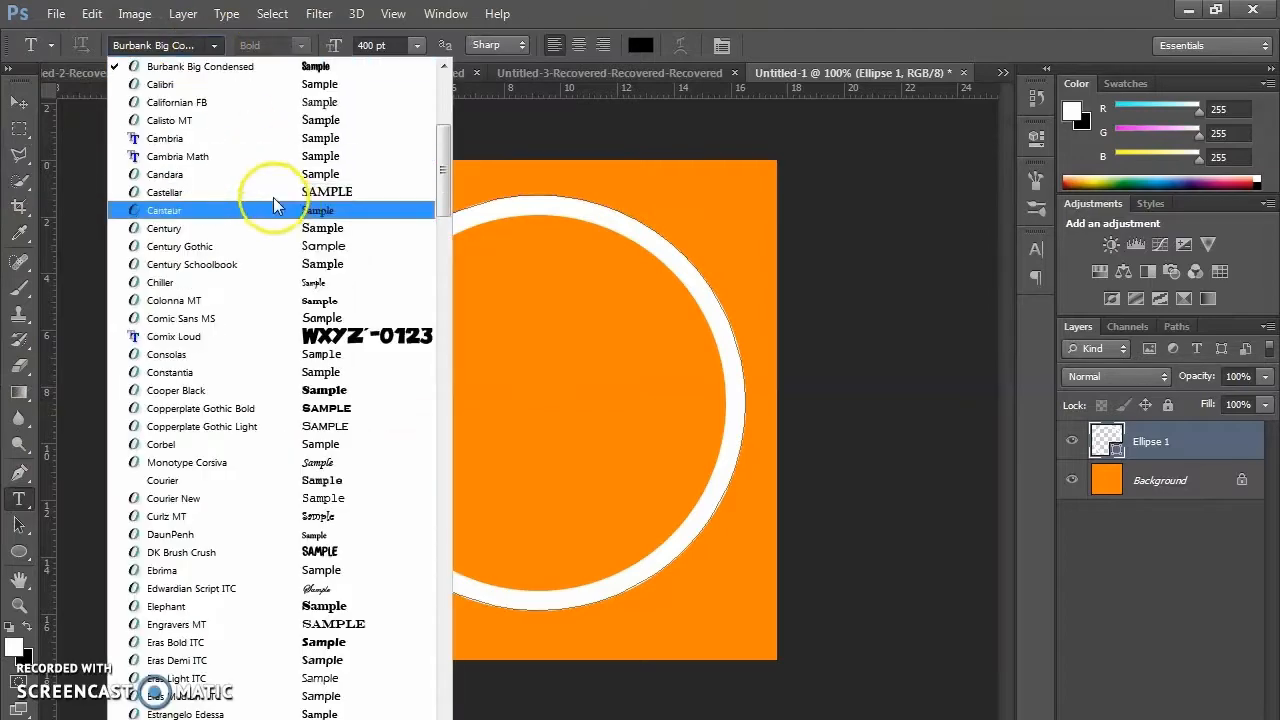
{"action": "scroll", "coordinate": [371, 300], "scroll_direction": "down", "scroll_amount": 8}
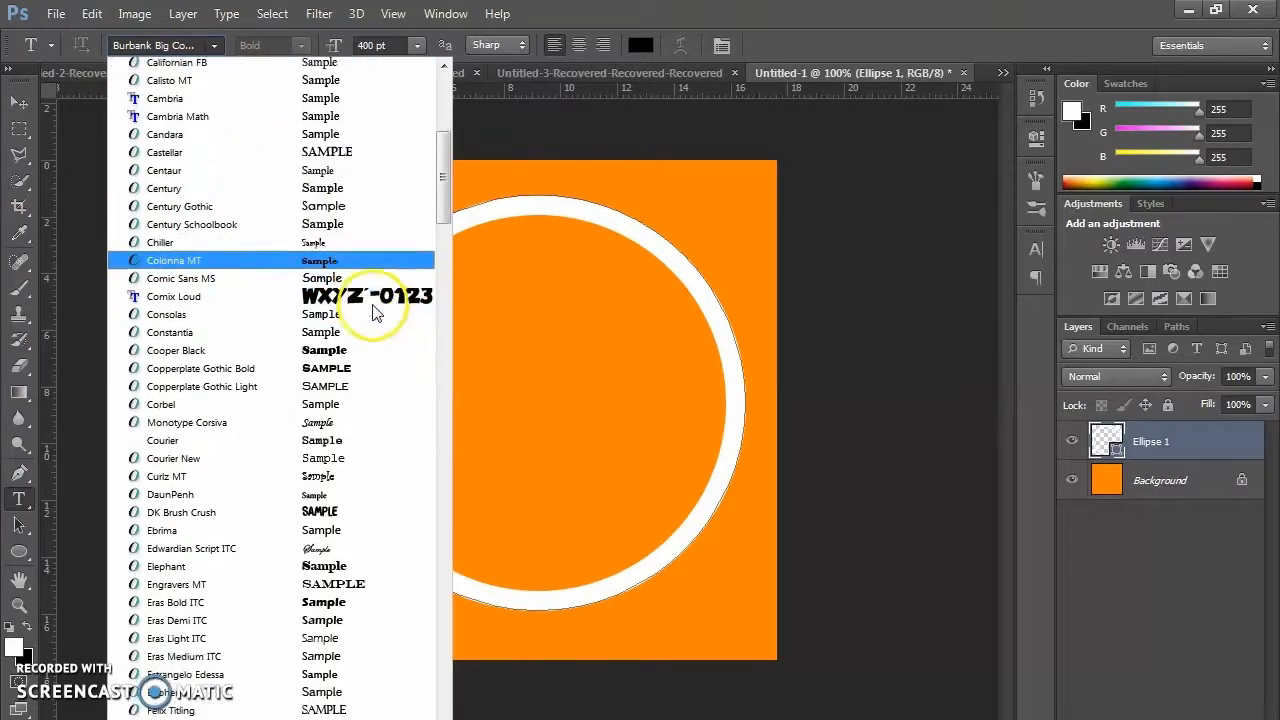
{"action": "scroll", "coordinate": [437, 443], "scroll_direction": "down", "scroll_amount": 7}
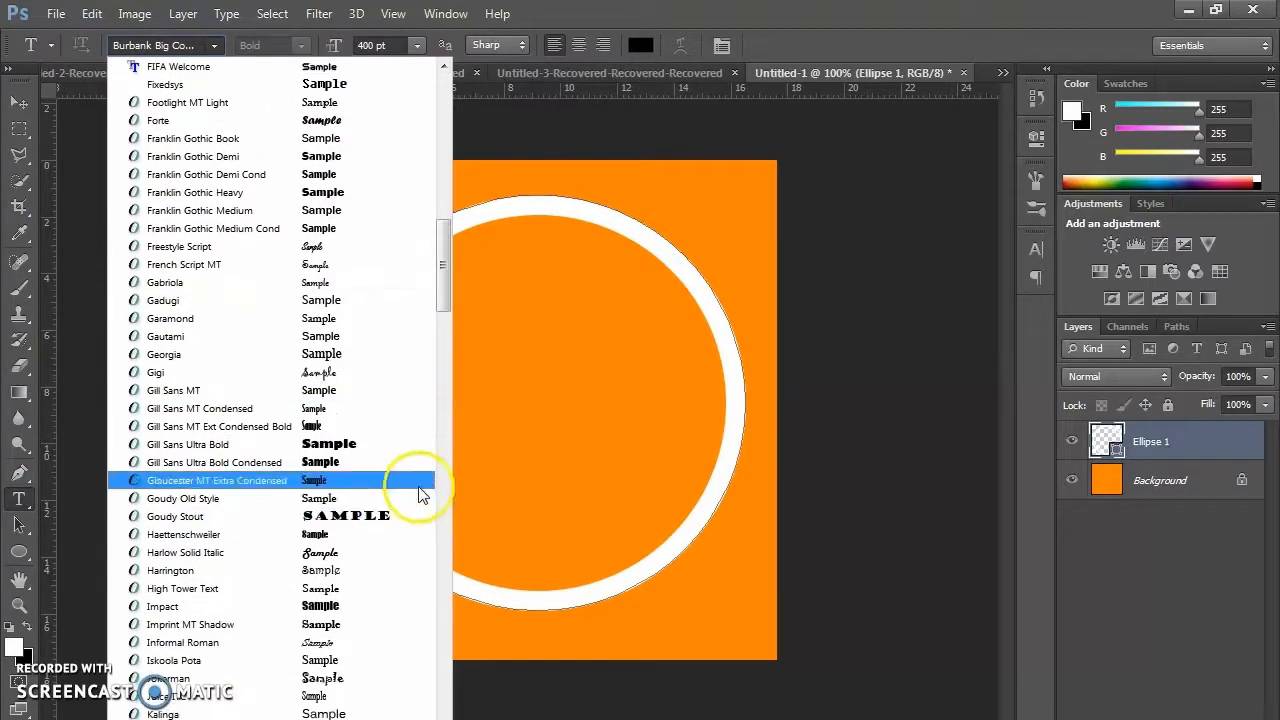
{"action": "left_click_drag", "start_coordinate": [447, 300], "coordinate": [426, 481]}
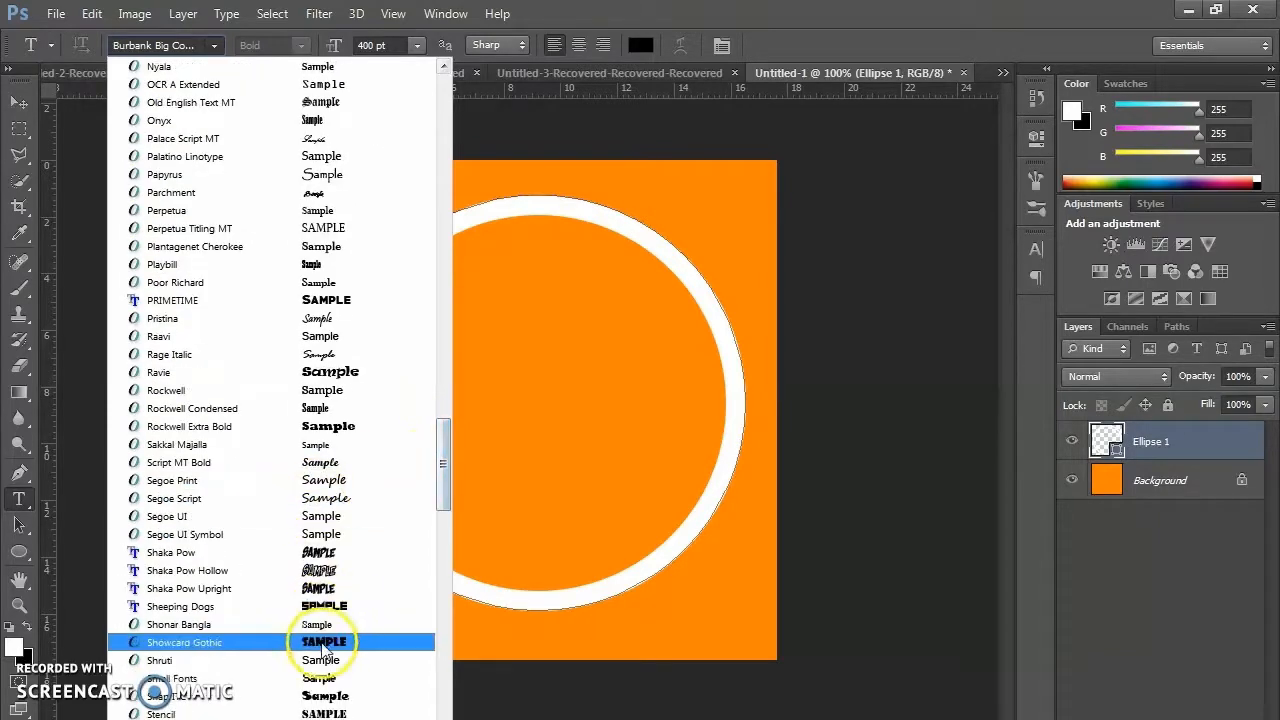
{"action": "left_click", "coordinate": [212, 608]}
{"action": "left_click", "coordinate": [415, 258]}
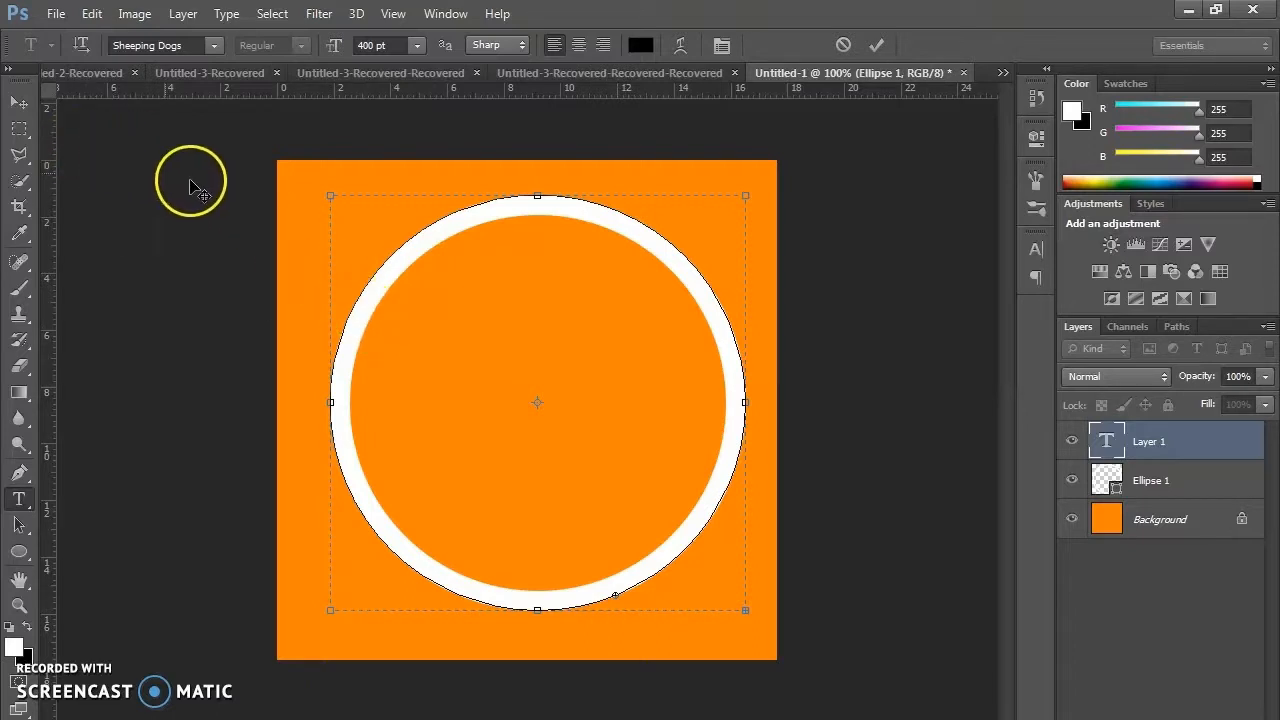
{"action": "left_click", "coordinate": [18, 103]}
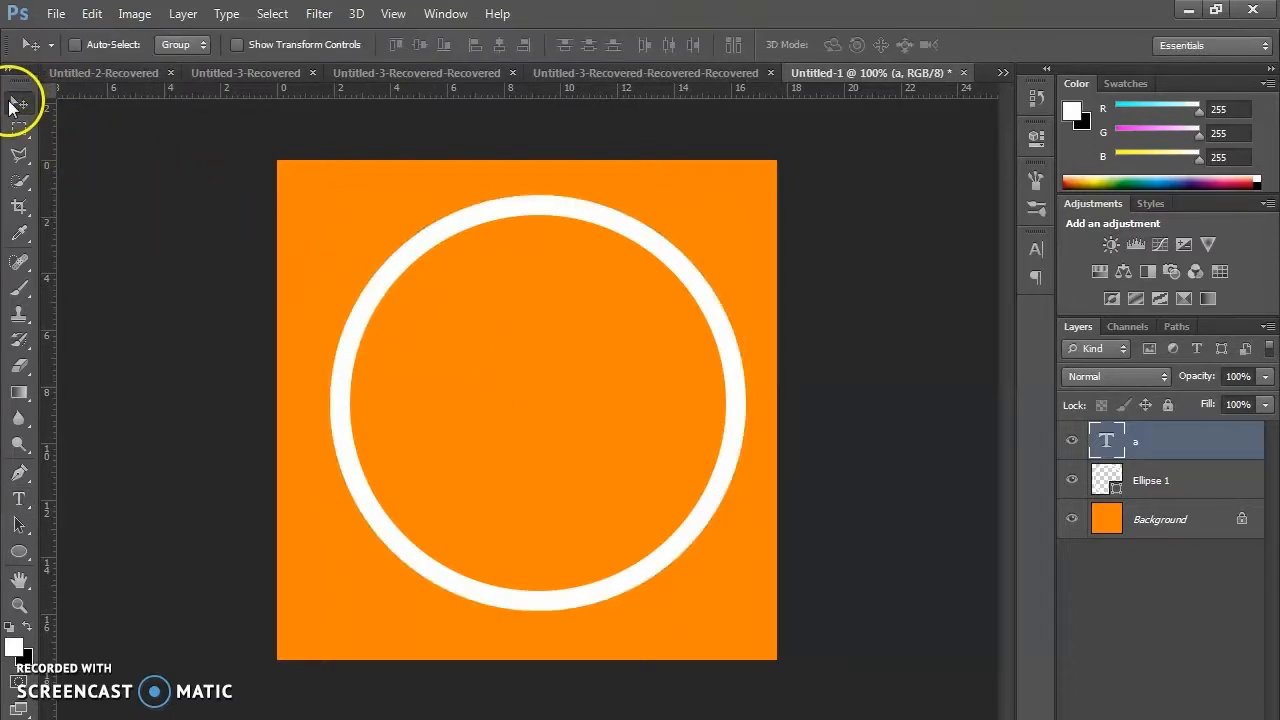
{"action": "key", "text": "Delete"}
Start a text box inside the circle and set the text size to 300 pt.
{"action": "left_click", "coordinate": [18, 499]}
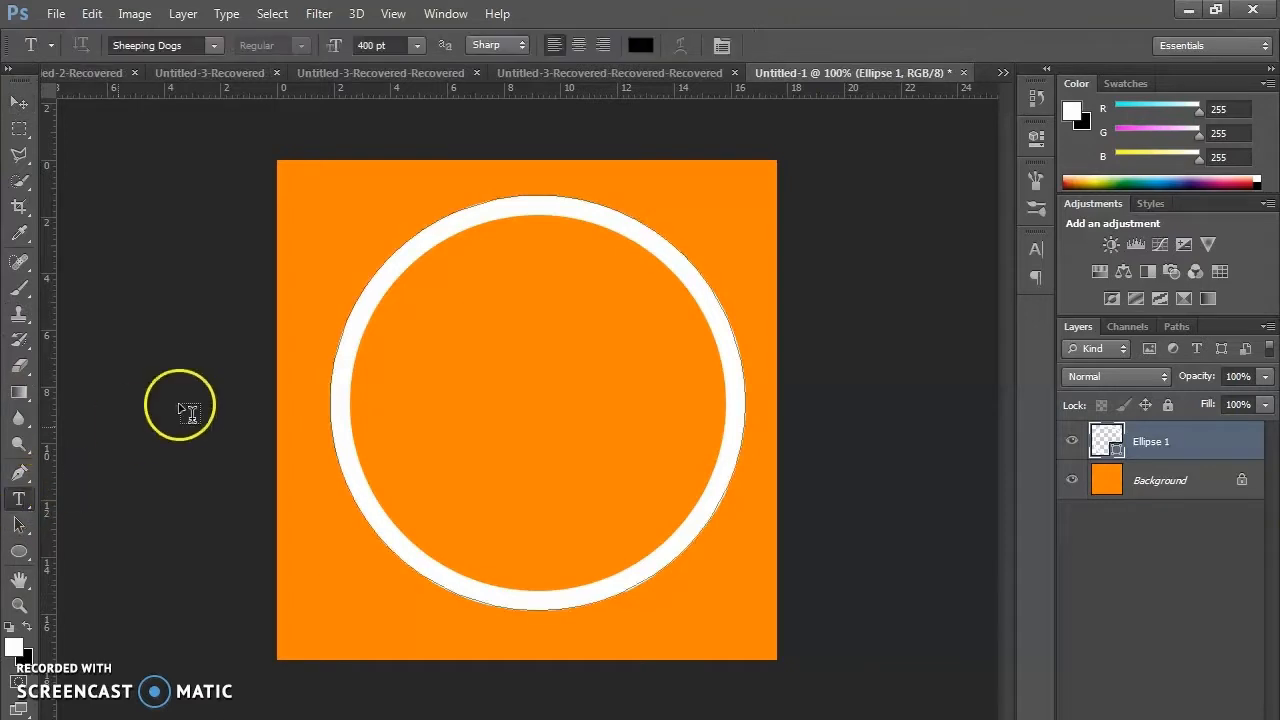
{"action": "left_click", "coordinate": [432, 265]}
{"action": "left_click", "coordinate": [374, 45]}
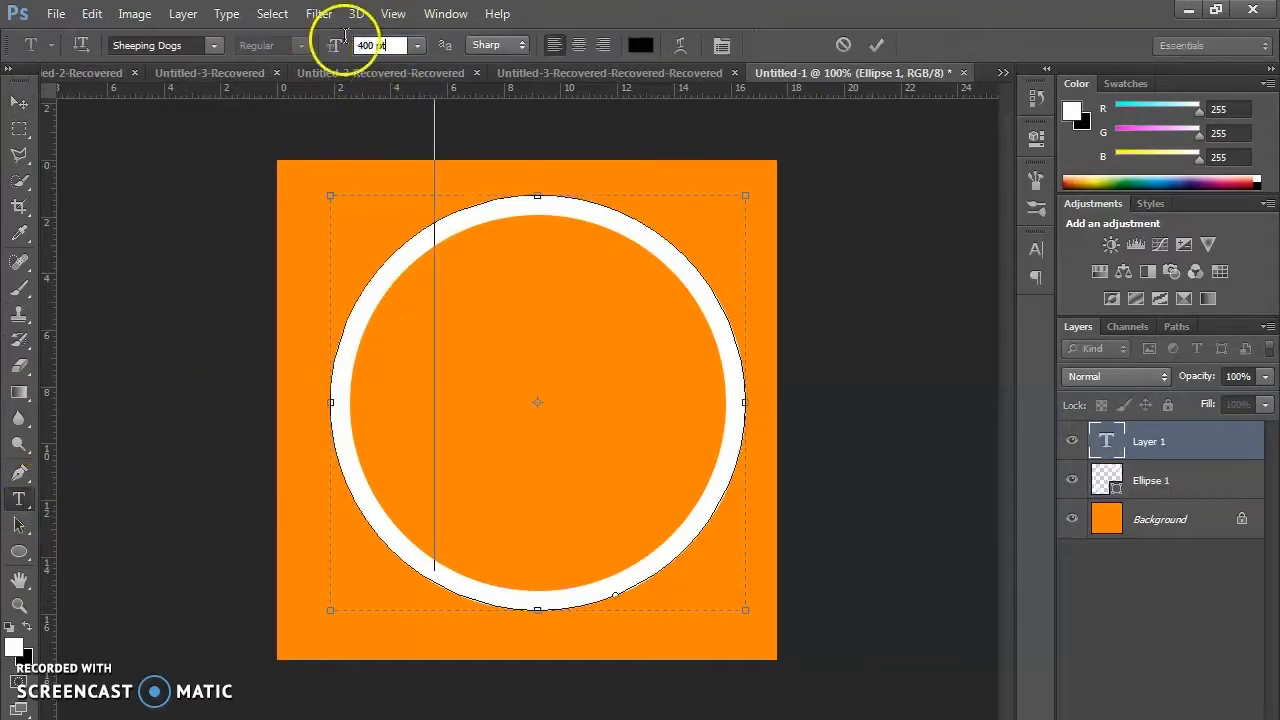
{"action": "type", "text": "300"}
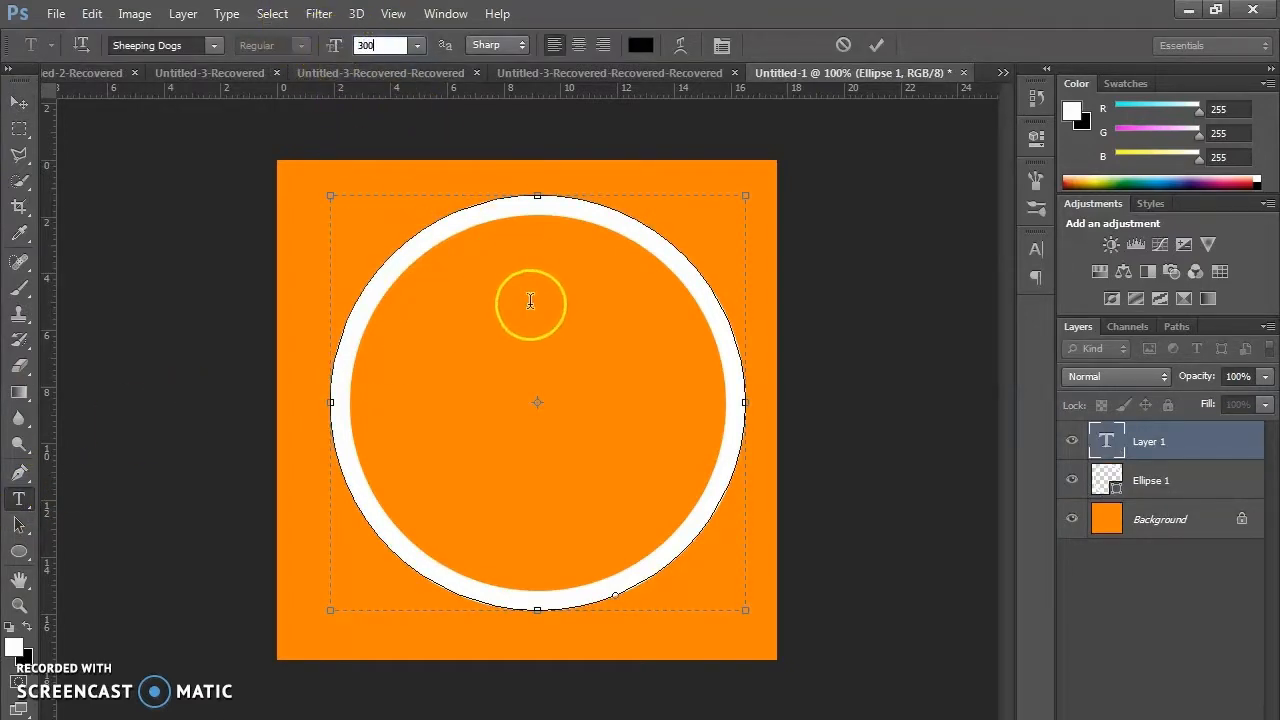
{"action": "key", "text": "Return"}
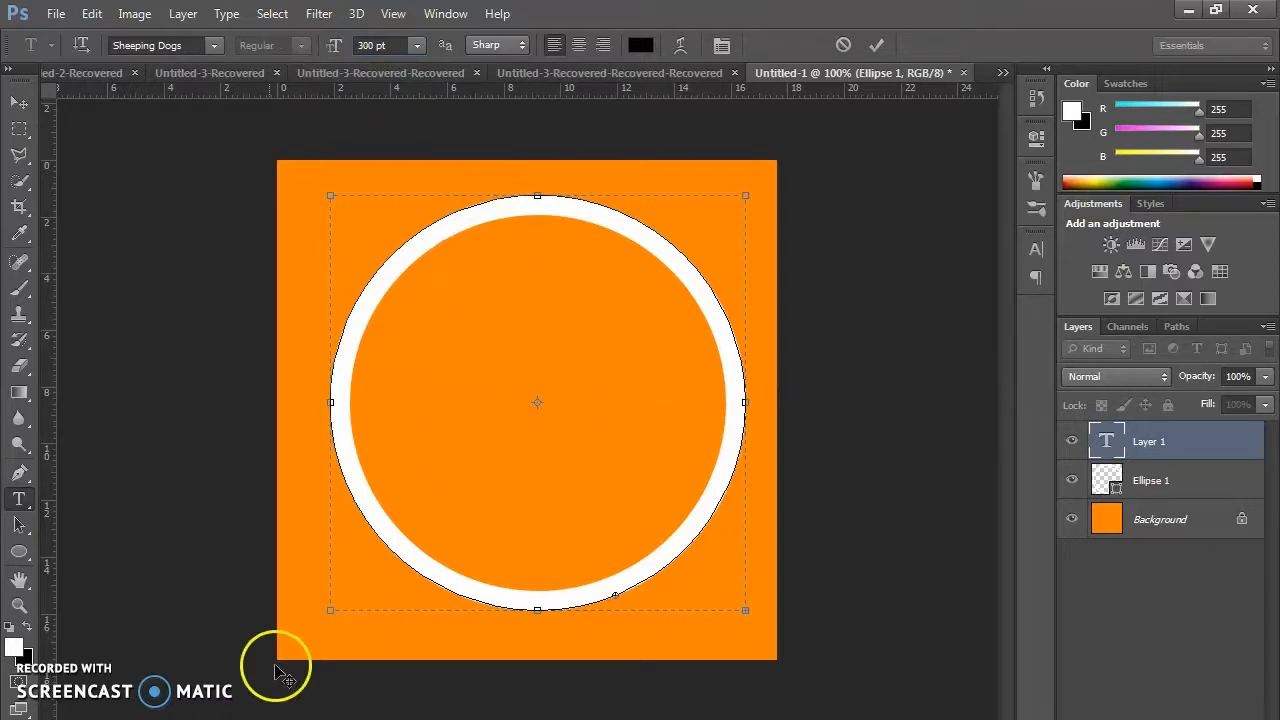
Discard the empty text layer and hide the circle's layer.
{"action": "left_click_drag", "start_coordinate": [326, 615], "coordinate": [297, 620]}
{"action": "left_click", "coordinate": [10, 106]}
{"action": "key", "text": "Delete"}
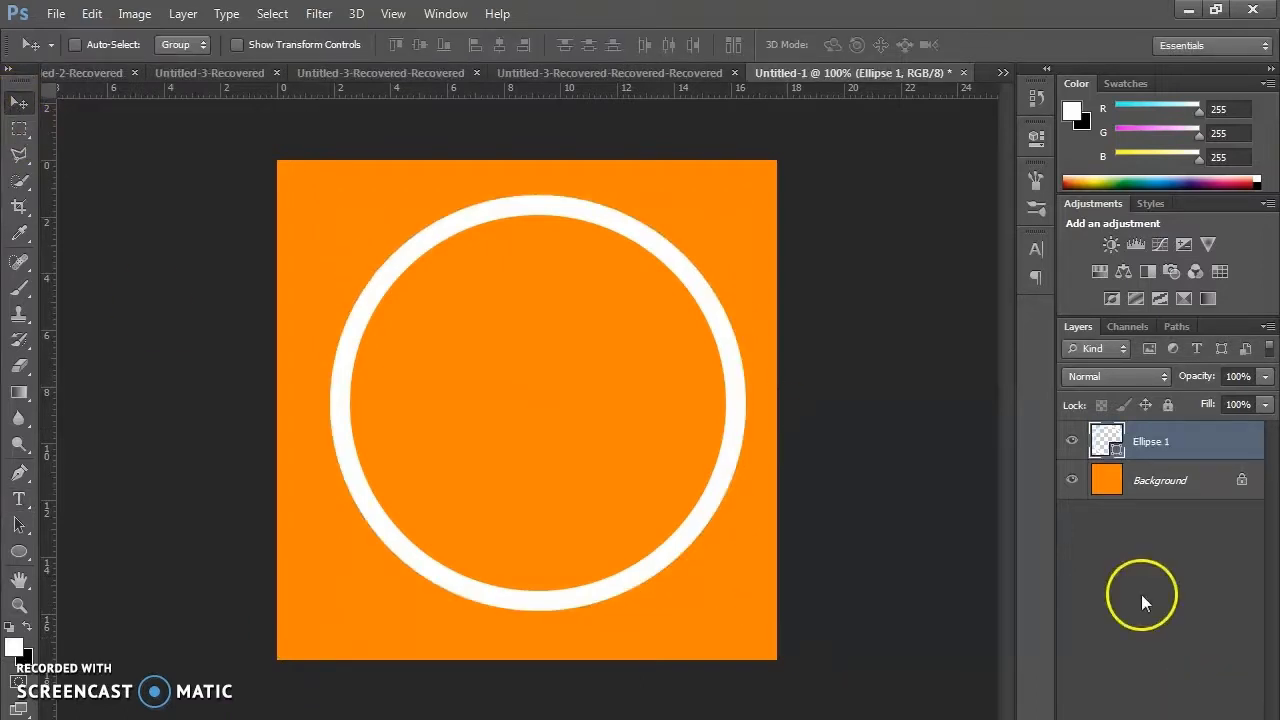
{"action": "left_click", "coordinate": [1070, 441]}
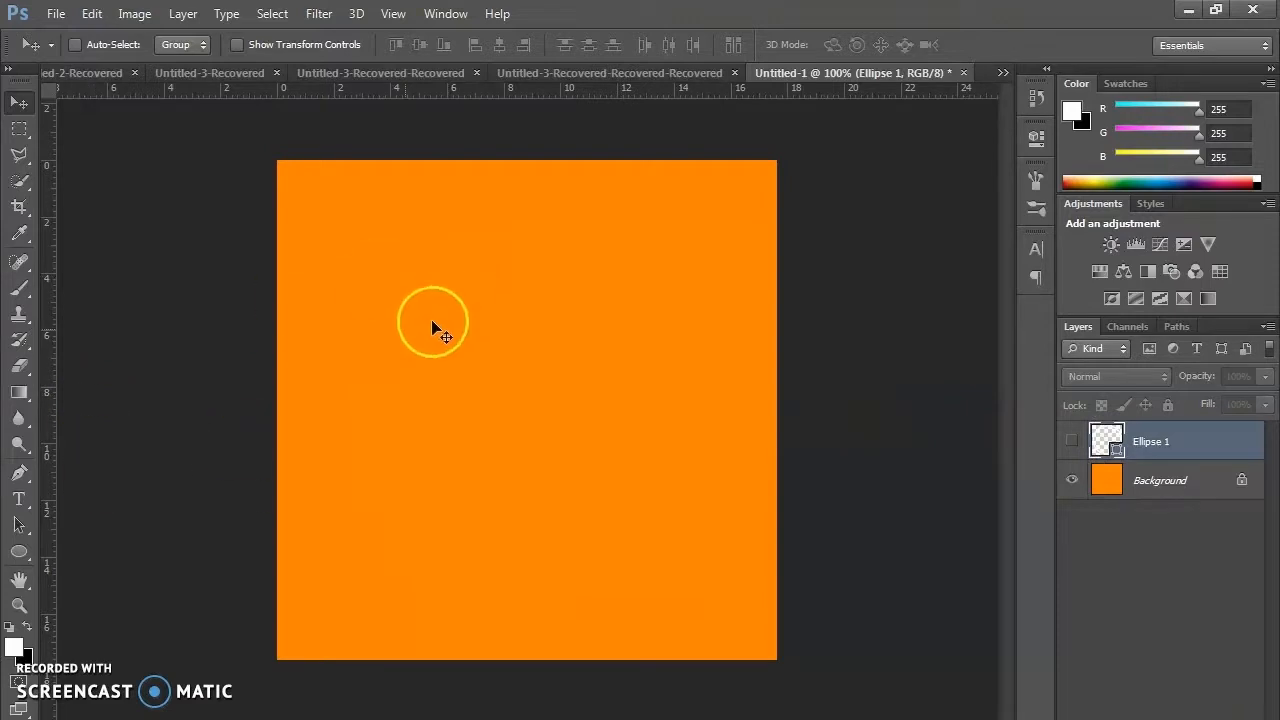
{"action": "left_click", "coordinate": [18, 499]}
{"action": "left_click_drag", "start_coordinate": [351, 260], "coordinate": [650, 532]}
{"action": "type", "text": "A"}
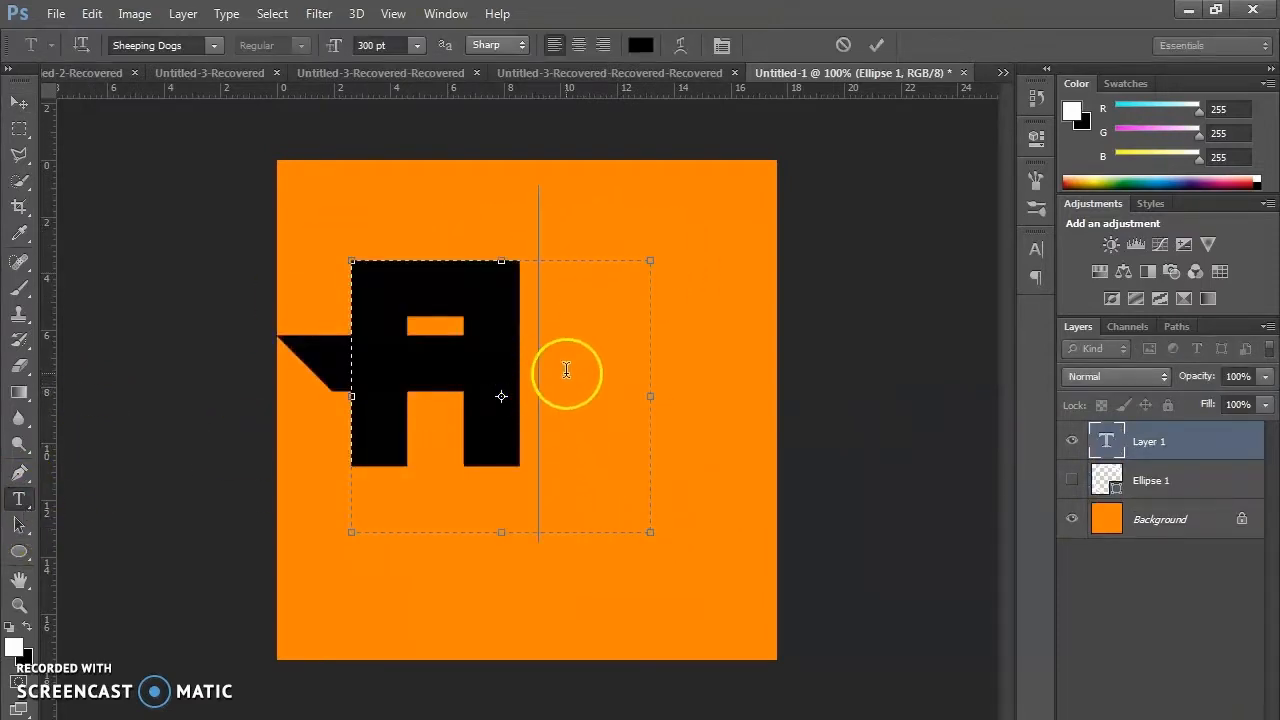
{"action": "left_click", "coordinate": [18, 102]}
{"action": "left_click_drag", "start_coordinate": [414, 337], "coordinate": [468, 369]}
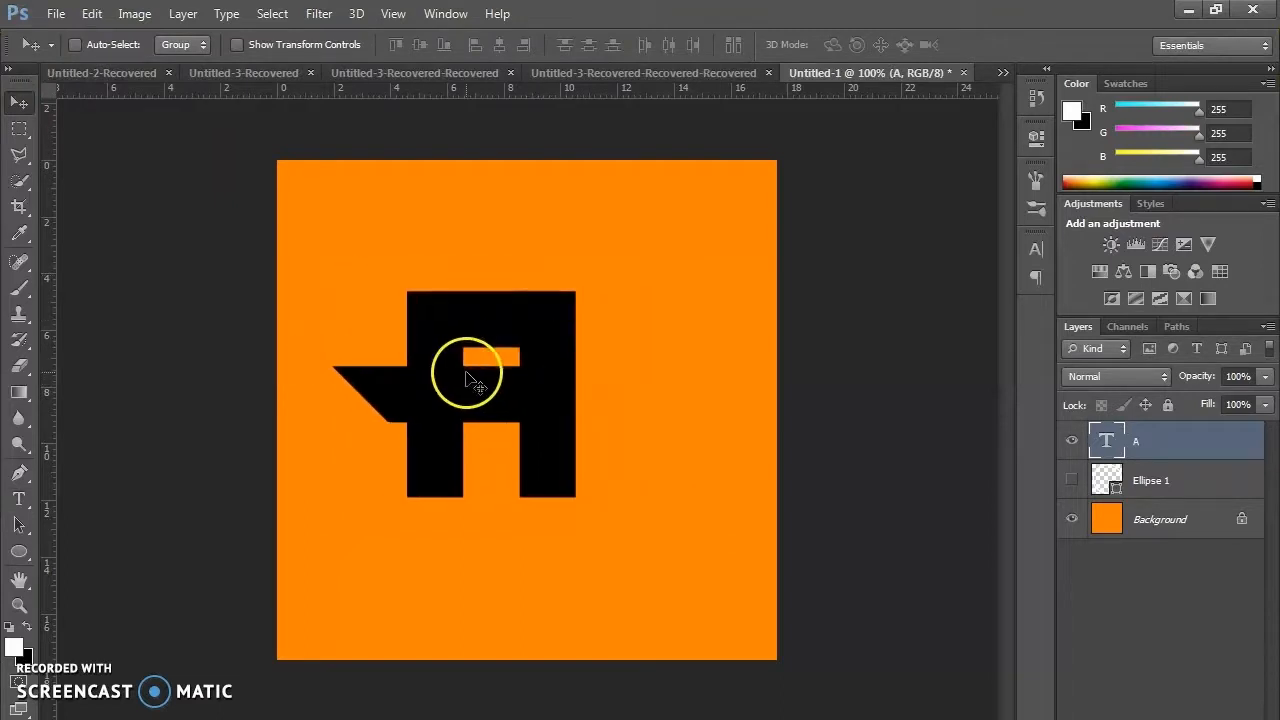
{"action": "key", "text": "Delete"}
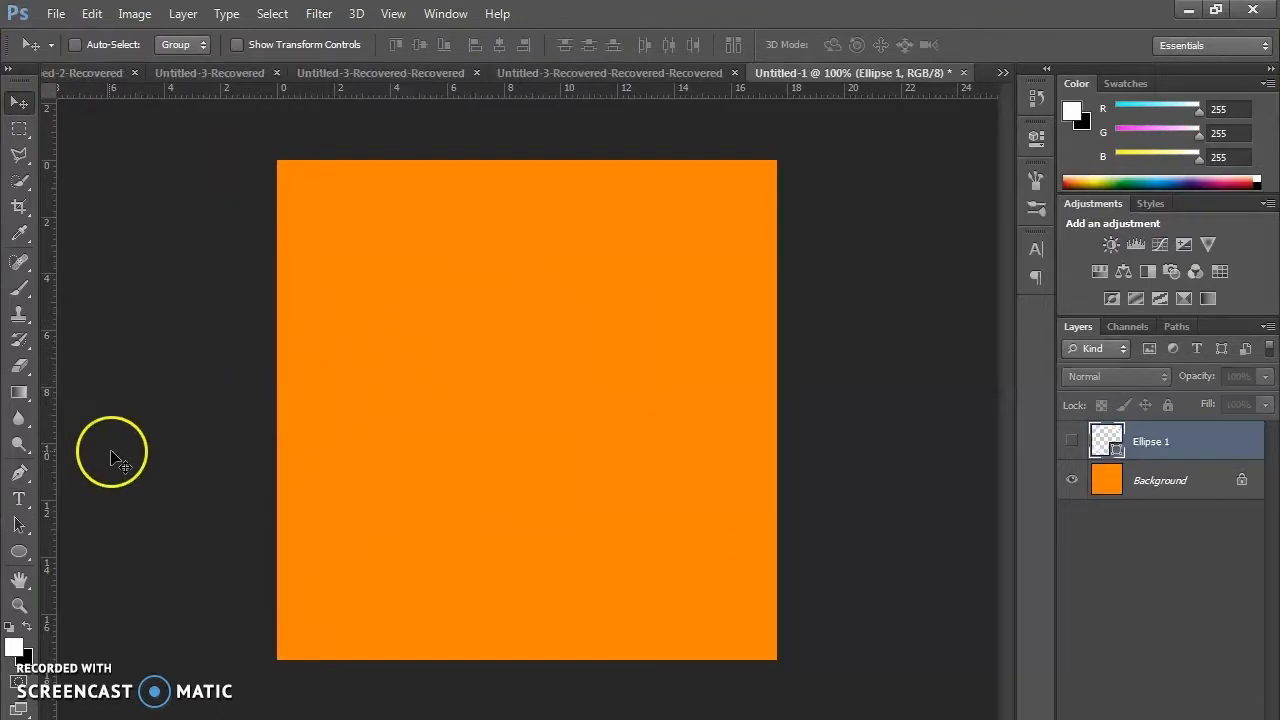
{"action": "left_click", "coordinate": [27, 503]}
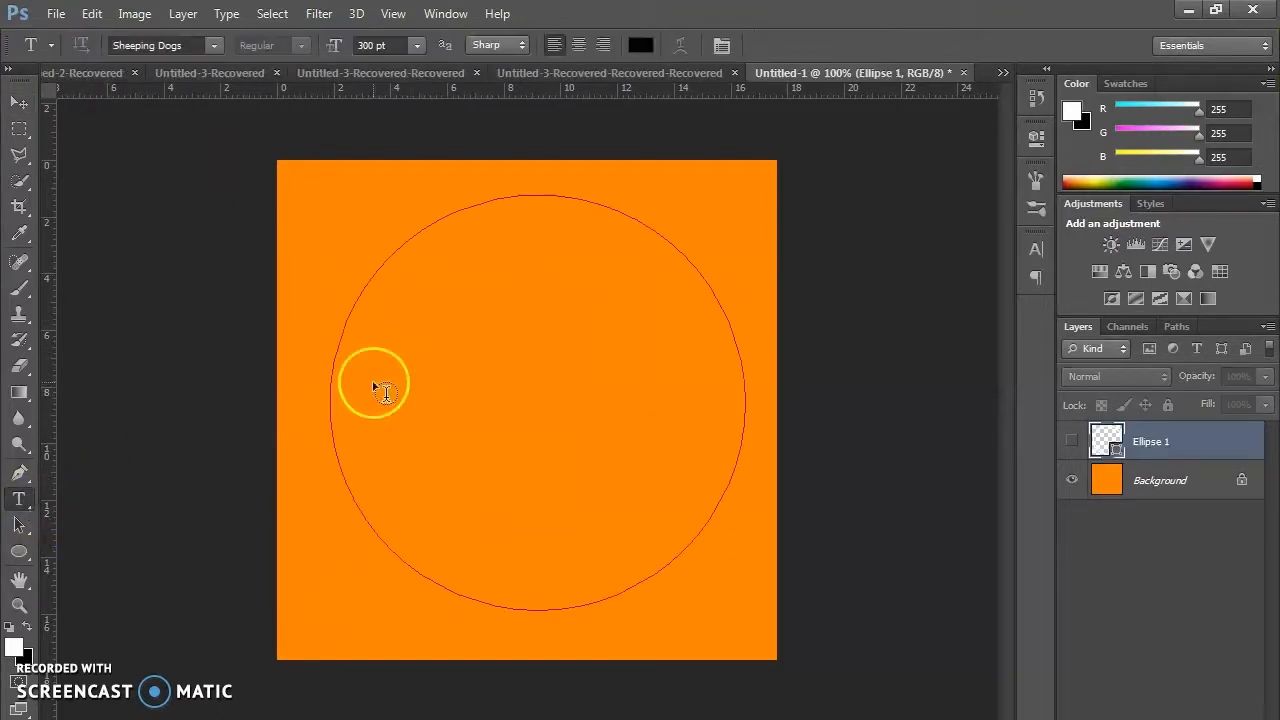
{"action": "left_click", "coordinate": [18, 103]}
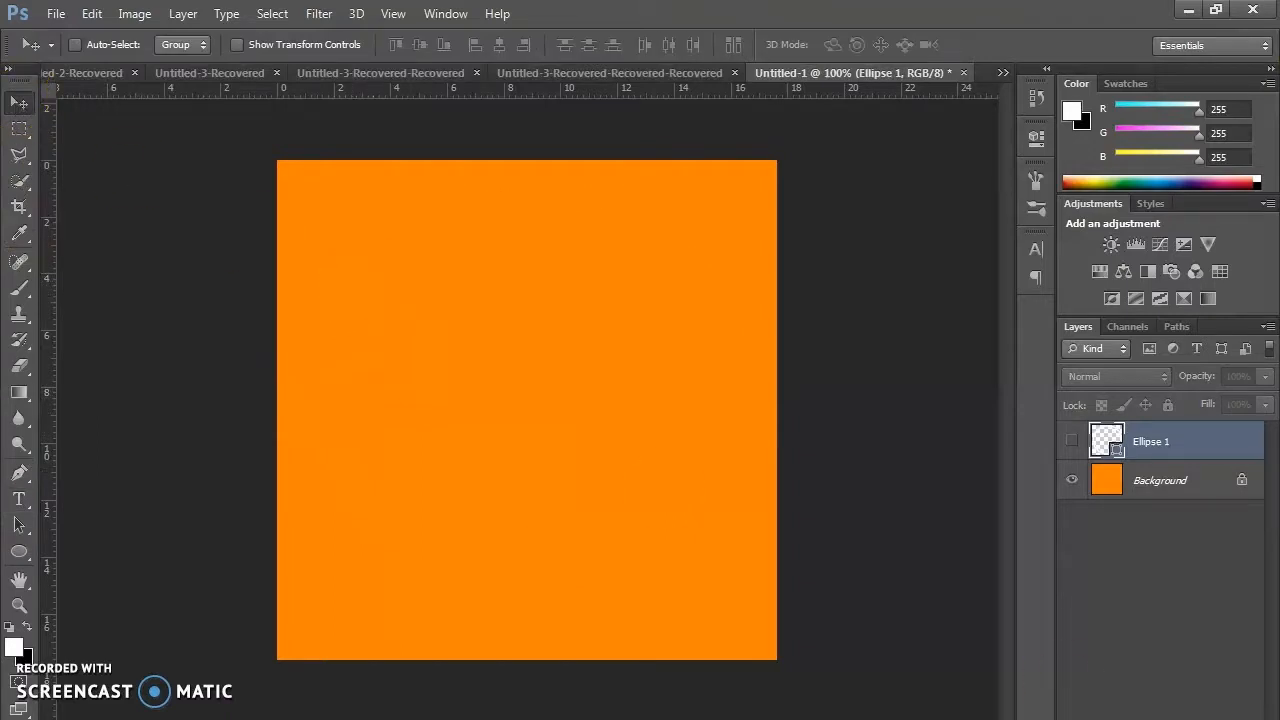
Add a black letter N in a text box near the middle of the canvas on a new layer, and show the circle's layer again.
{"action": "key", "text": "ctrl+shift+alt+n"}
{"action": "left_click", "coordinate": [27, 492]}
{"action": "left_click_drag", "start_coordinate": [415, 280], "coordinate": [649, 519]}
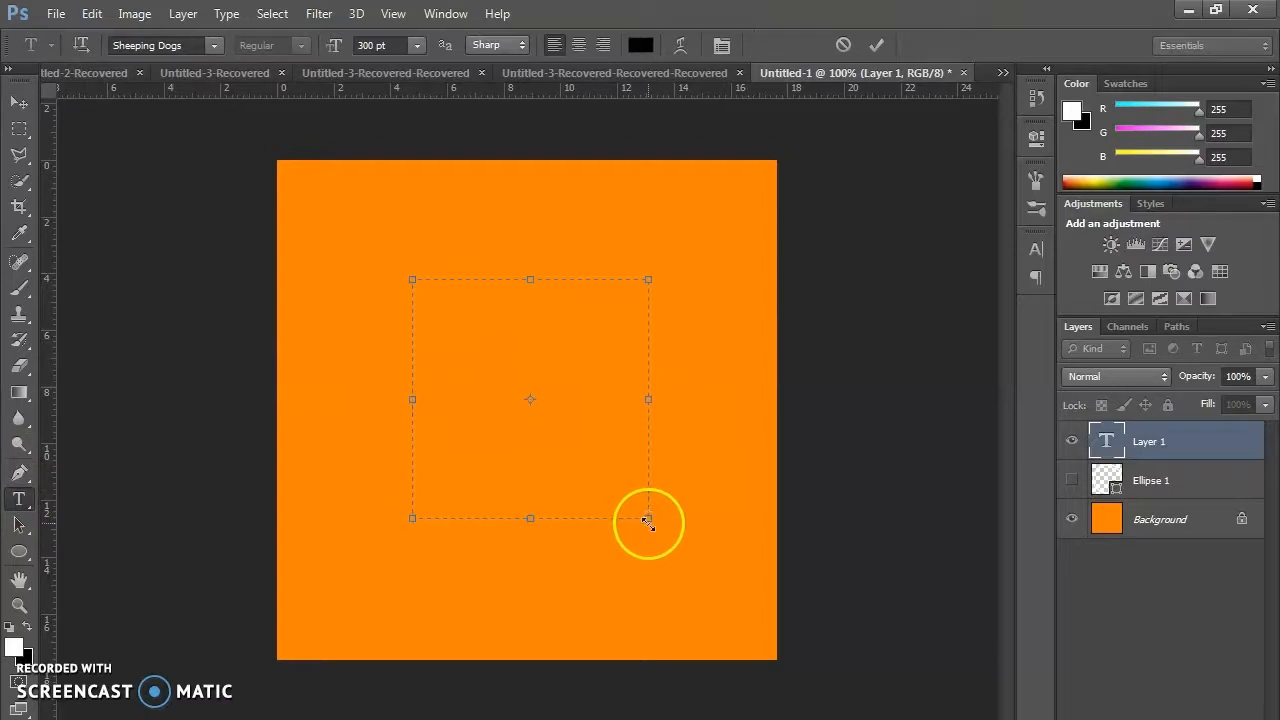
{"action": "type", "text": "R"}
{"action": "key", "text": "BackSpace"}
{"action": "type", "text": "N"}
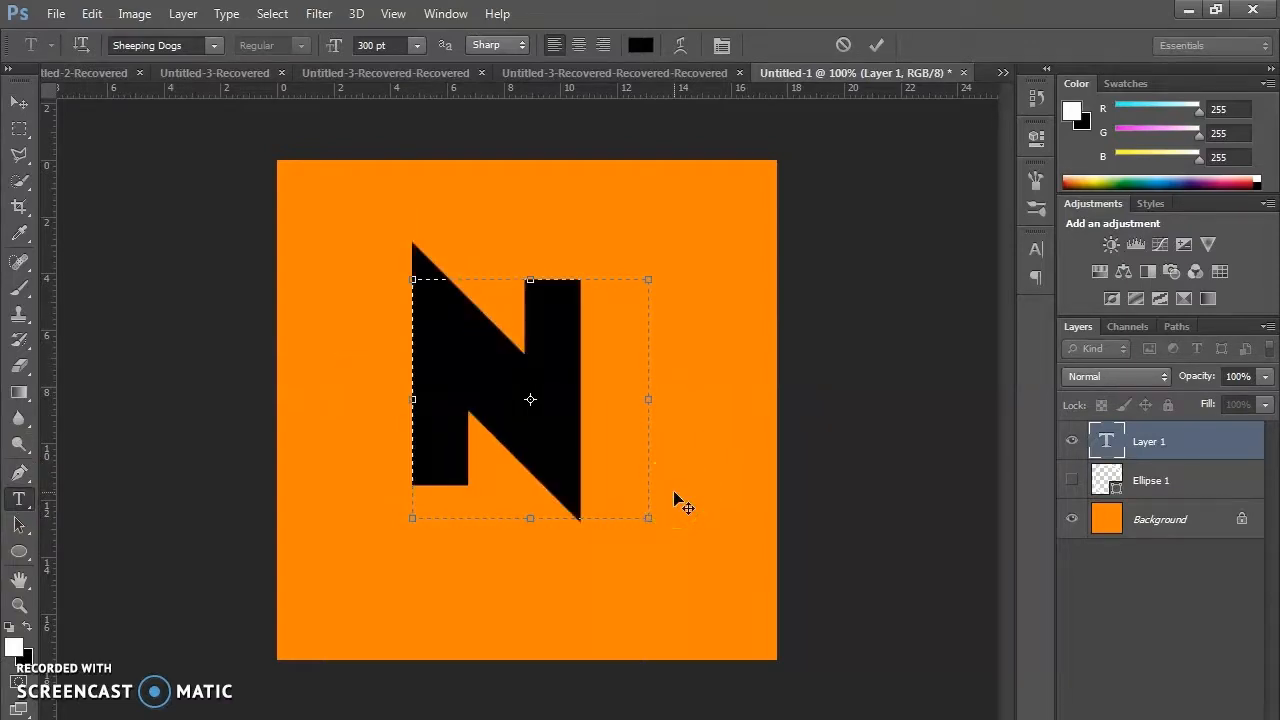
{"action": "left_click", "coordinate": [19, 104]}
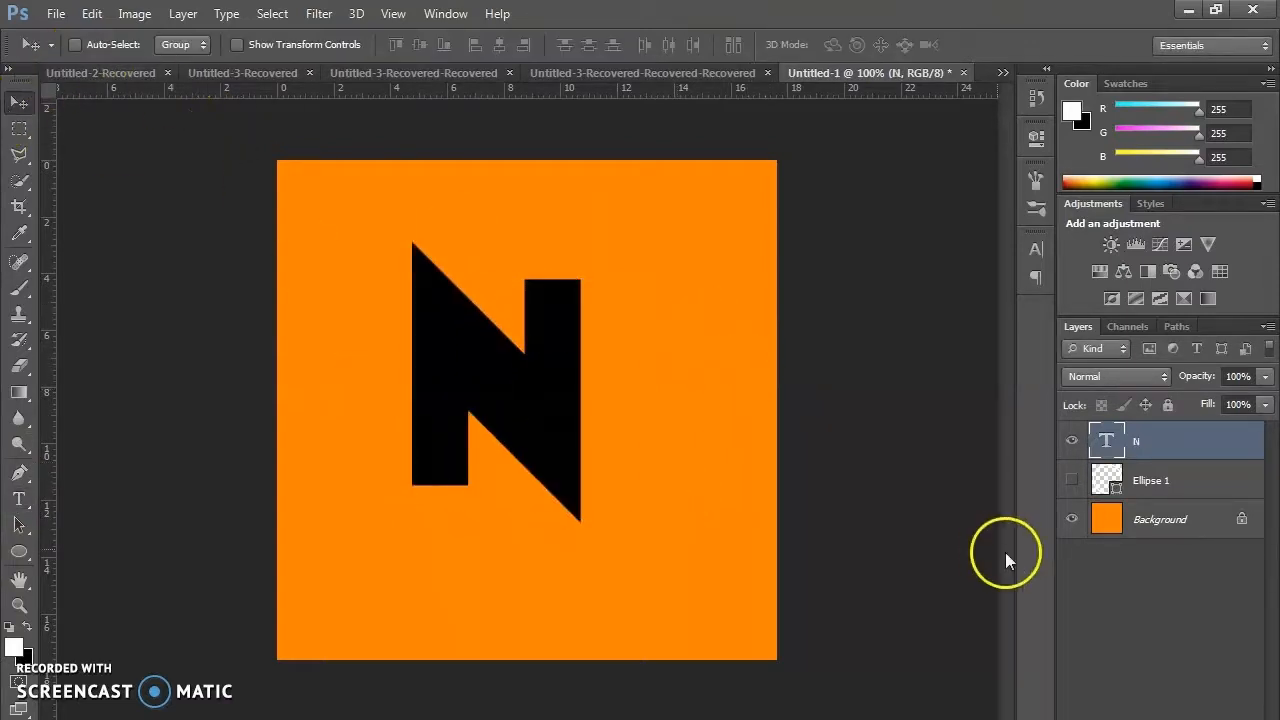
{"action": "left_click", "coordinate": [1072, 480]}
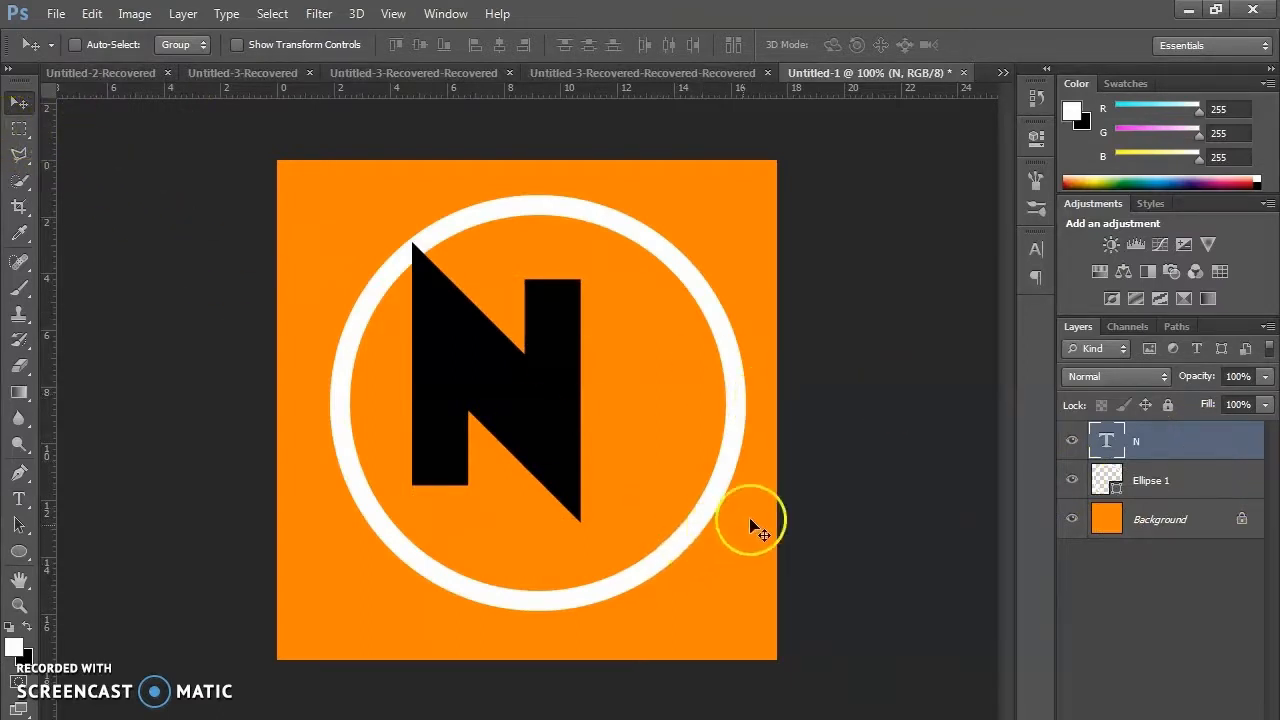
Scale the letter N proportionally to about 147% and tilt it counterclockwise about 7 degrees.
{"action": "key", "text": "ctrl+t"}
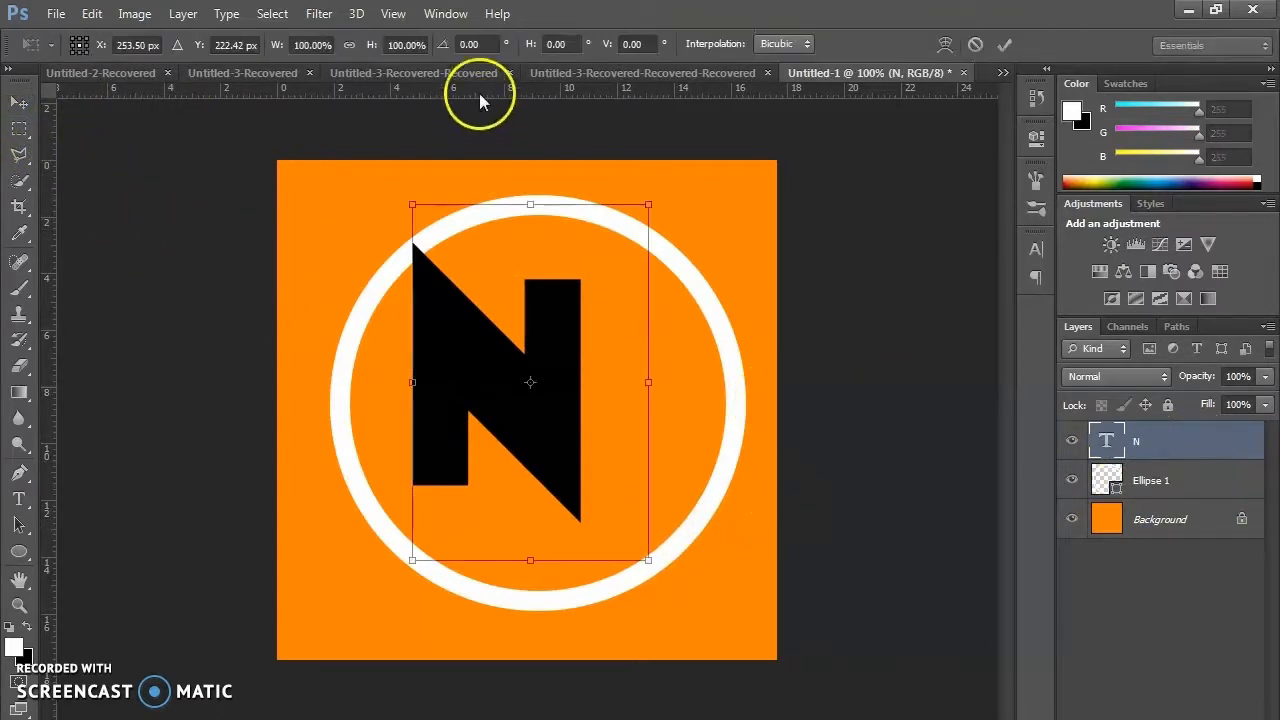
{"action": "left_click", "coordinate": [350, 45]}
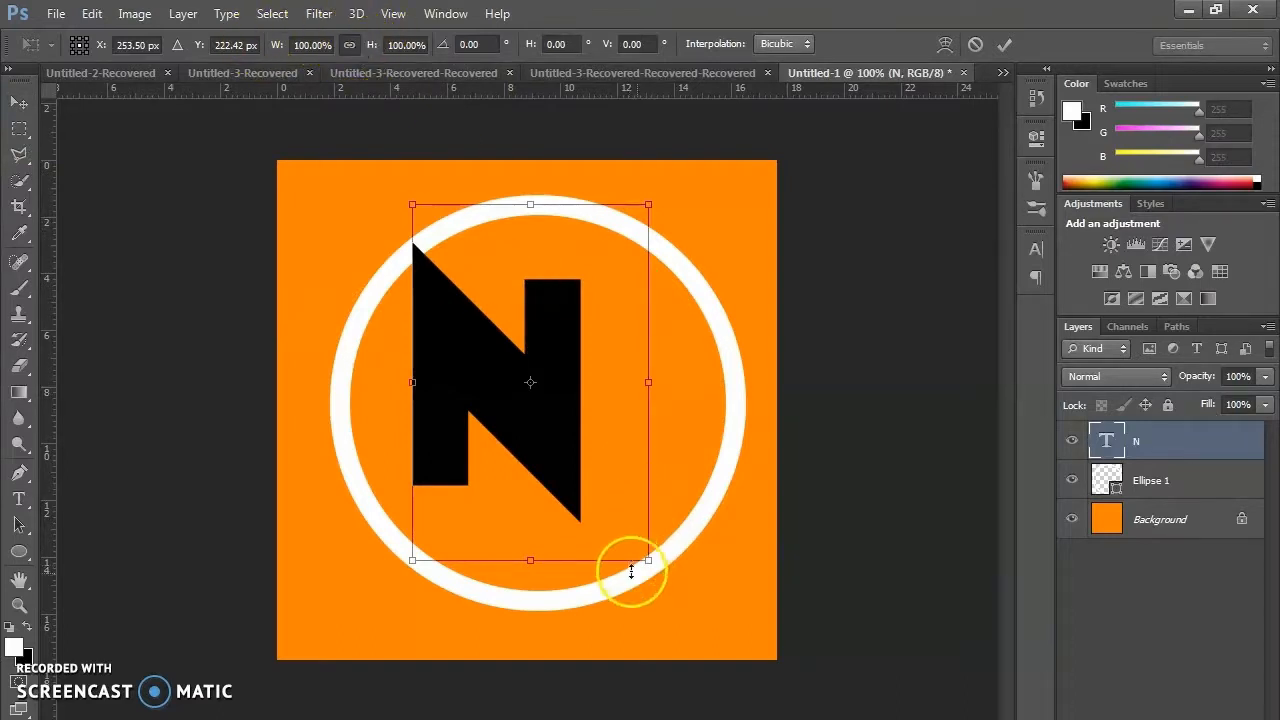
{"action": "left_click_drag", "start_coordinate": [648, 558], "coordinate": [728, 659]}
{"action": "left_click_drag", "start_coordinate": [680, 395], "coordinate": [701, 345]}
{"action": "left_click_drag", "start_coordinate": [435, 611], "coordinate": [397, 667]}
{"action": "left_click_drag", "start_coordinate": [790, 128], "coordinate": [774, 109]}
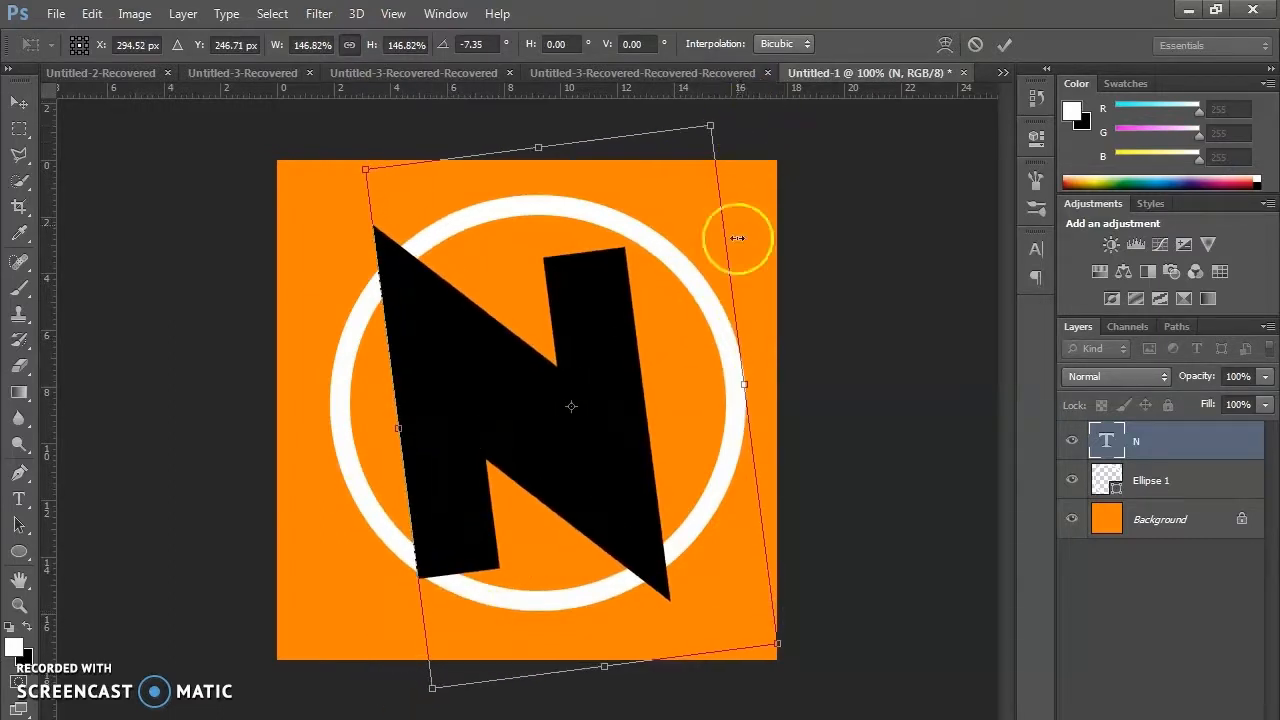
Enlarge the N further to about 155% with its proportions linked, reduce its tilt slightly and apply the transform.
{"action": "left_click_drag", "start_coordinate": [737, 229], "coordinate": [755, 299]}
{"action": "mouse_move", "coordinate": [725, 124]}
{"action": "left_mouse_down"}
{"action": "mouse_move", "coordinate": [740, 108]}
{"action": "mouse_move", "coordinate": [727, 123]}
{"action": "left_mouse_up"}
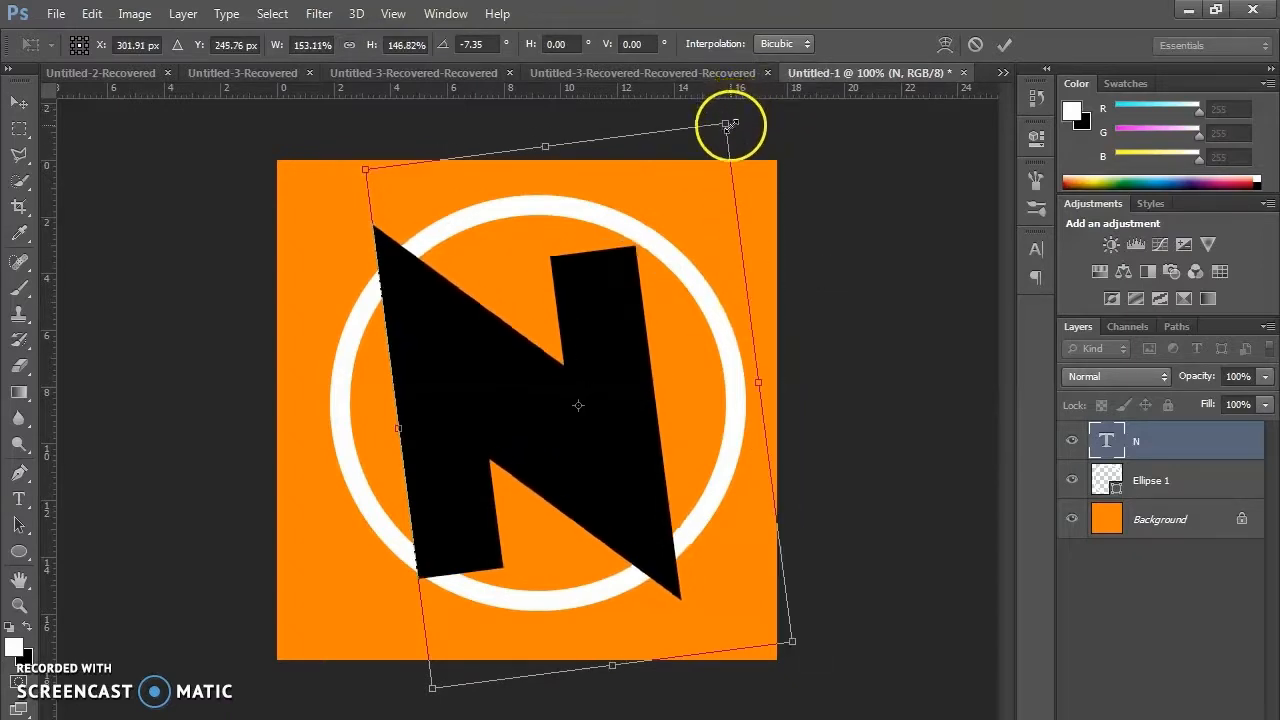
{"action": "left_click", "coordinate": [350, 45]}
{"action": "left_click_drag", "start_coordinate": [725, 118], "coordinate": [741, 108]}
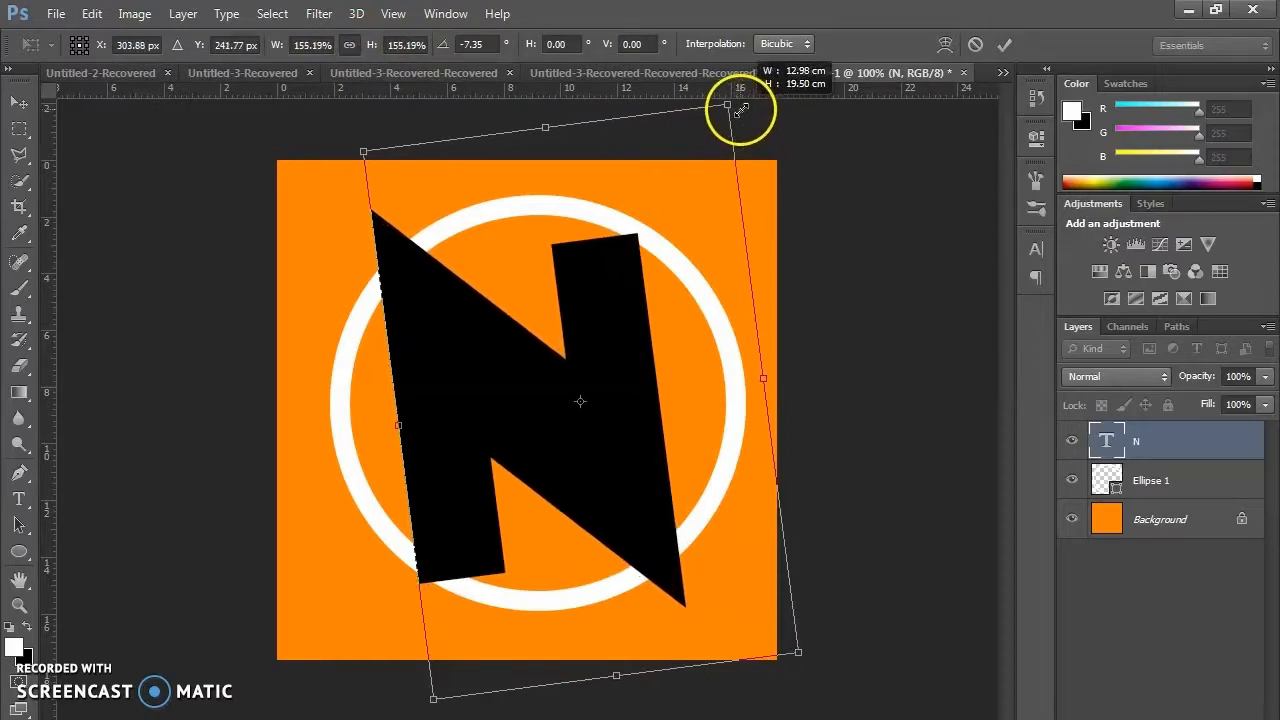
{"action": "left_click_drag", "start_coordinate": [857, 657], "coordinate": [846, 674]}
{"action": "key", "text": "Return"}
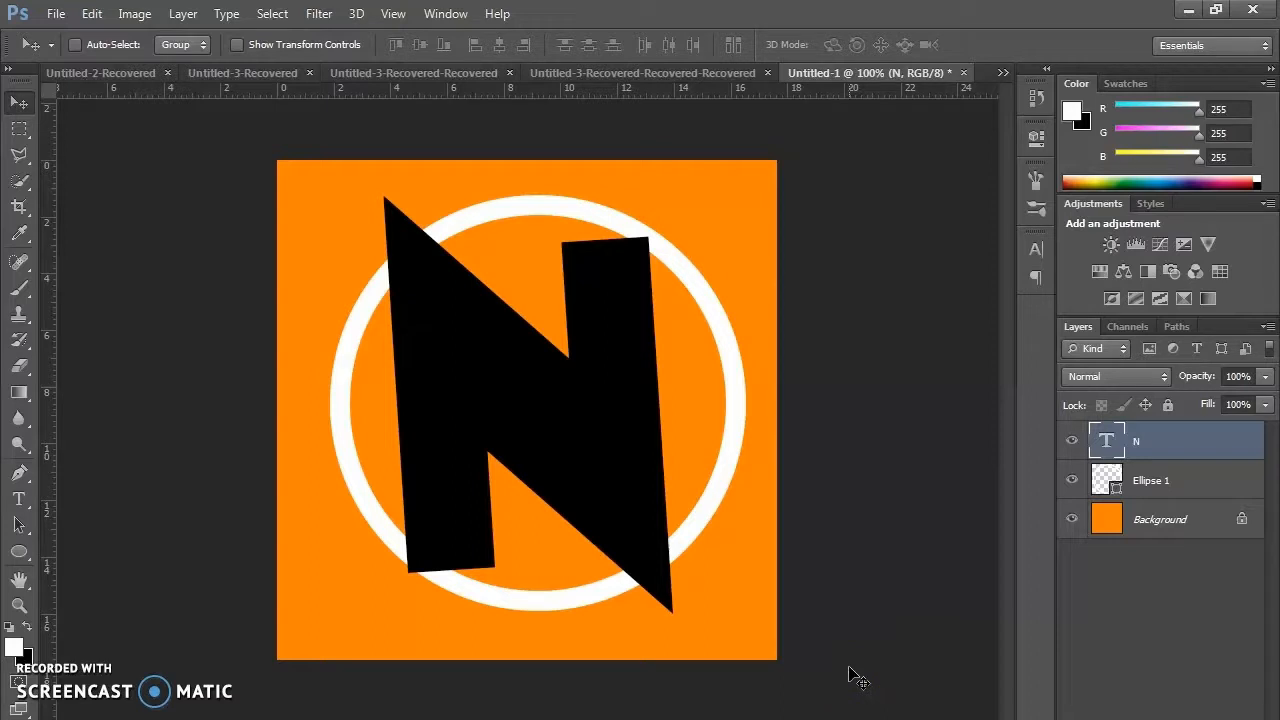
Give the N a white (ffffff) Color Overlay and nudge the letter slightly right and up over the ring.
{"action": "right_click", "coordinate": [1186, 438]}
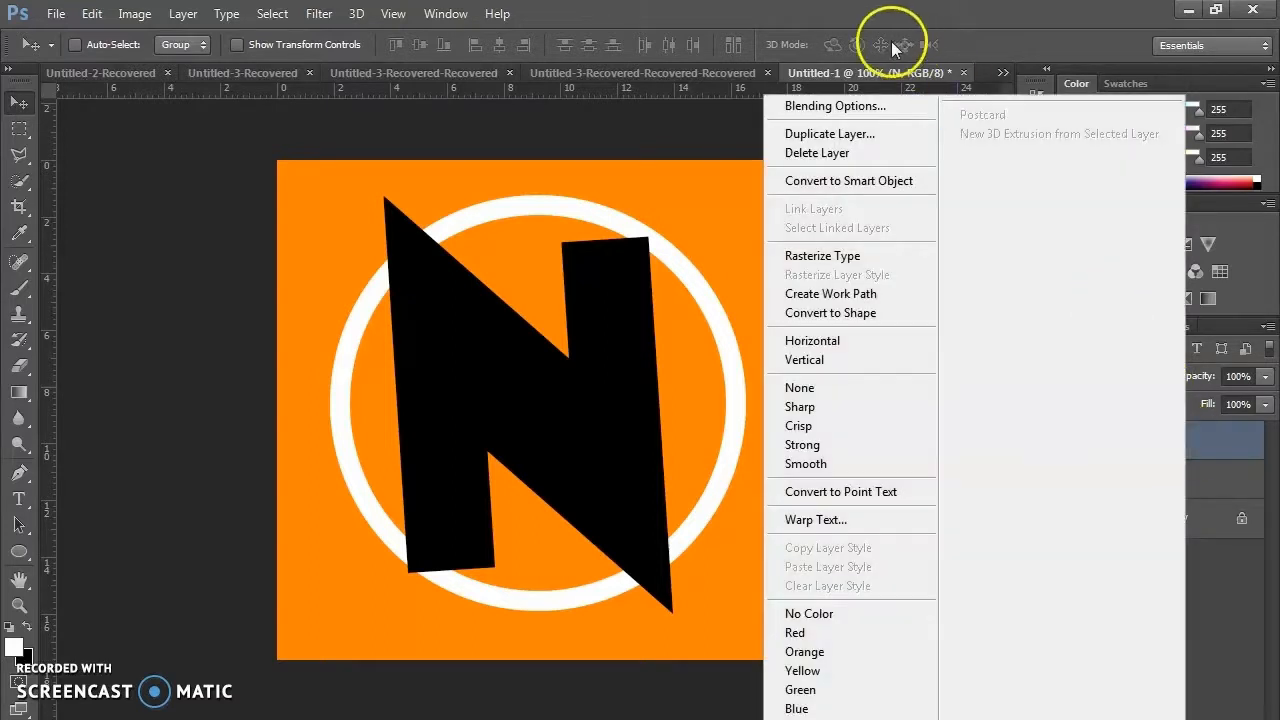
{"action": "left_click", "coordinate": [828, 106]}
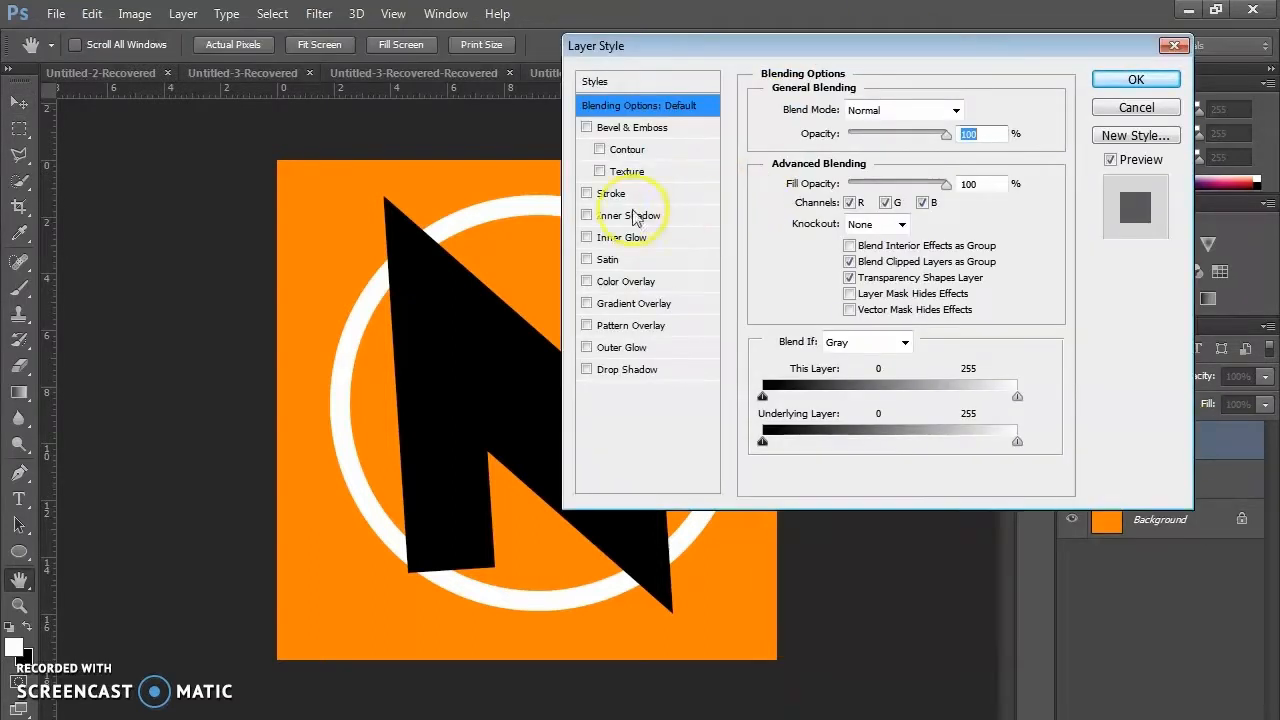
{"action": "left_click", "coordinate": [587, 281]}
{"action": "left_click", "coordinate": [622, 282]}
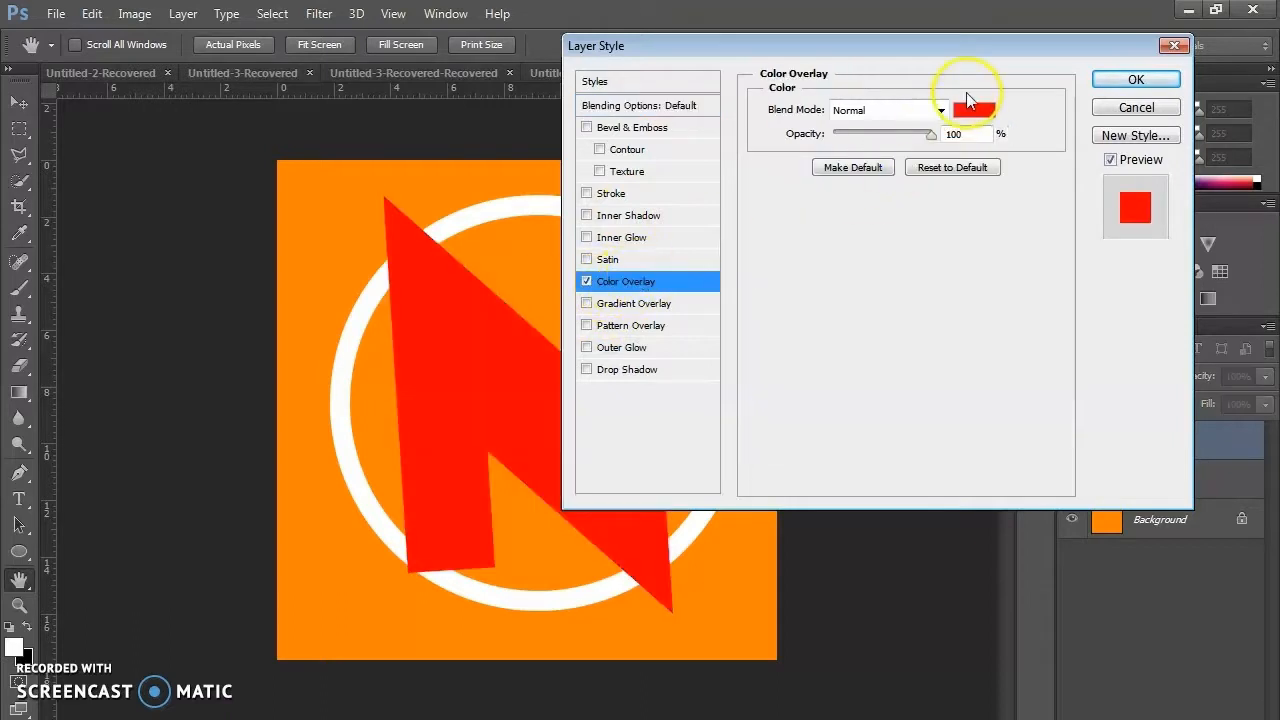
{"action": "left_click", "coordinate": [975, 108]}
{"action": "left_click_drag", "start_coordinate": [571, 59], "coordinate": [683, 77]}
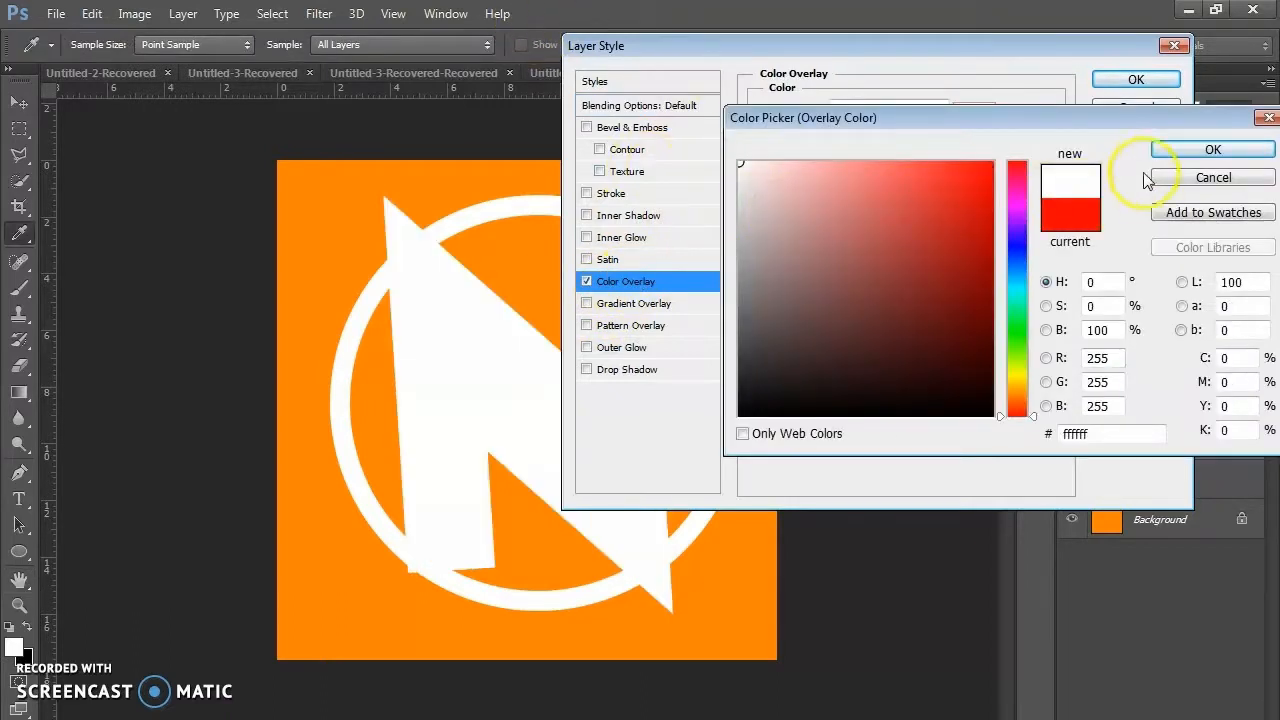
{"action": "left_click", "coordinate": [1212, 149]}
{"action": "left_click", "coordinate": [1136, 79]}
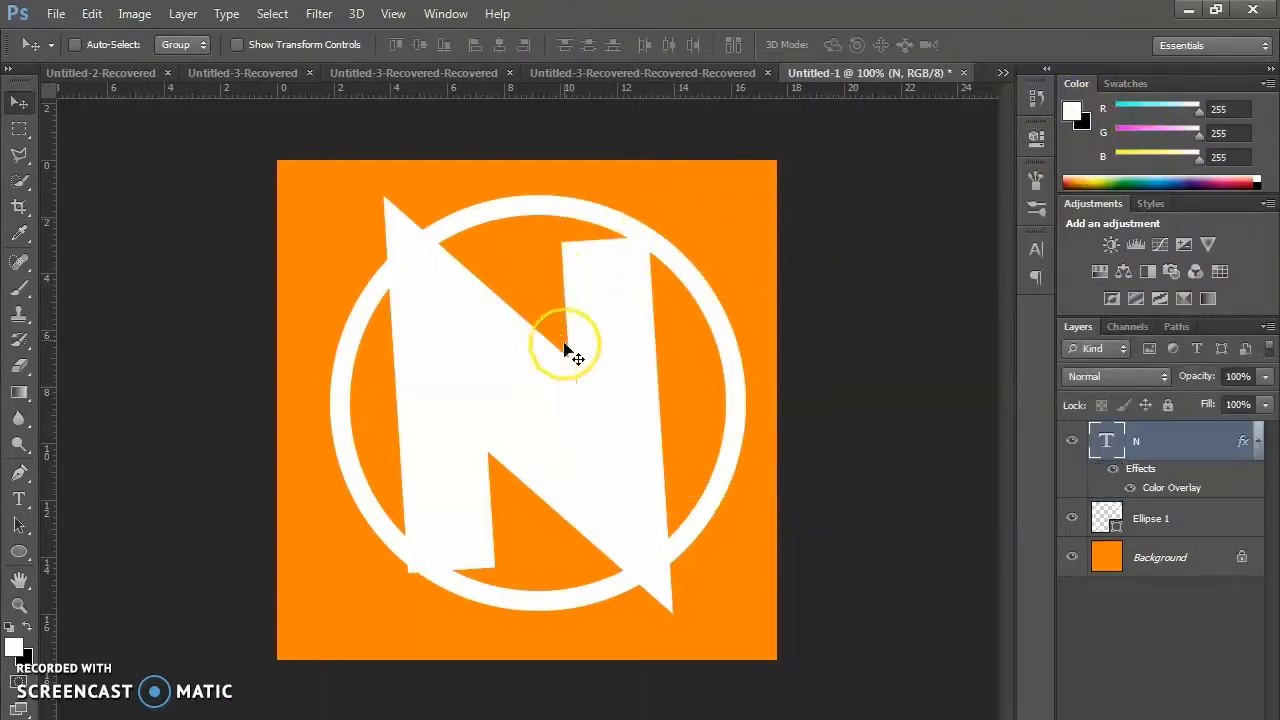
{"action": "mouse_move", "coordinate": [509, 366]}
{"action": "left_mouse_down"}
{"action": "mouse_move", "coordinate": [528, 362]}
{"action": "mouse_move", "coordinate": [510, 354]}
{"action": "left_mouse_up"}
Add a Drop Shadow to the N layer with a size of 4 px.
{"action": "right_click", "coordinate": [1171, 437]}
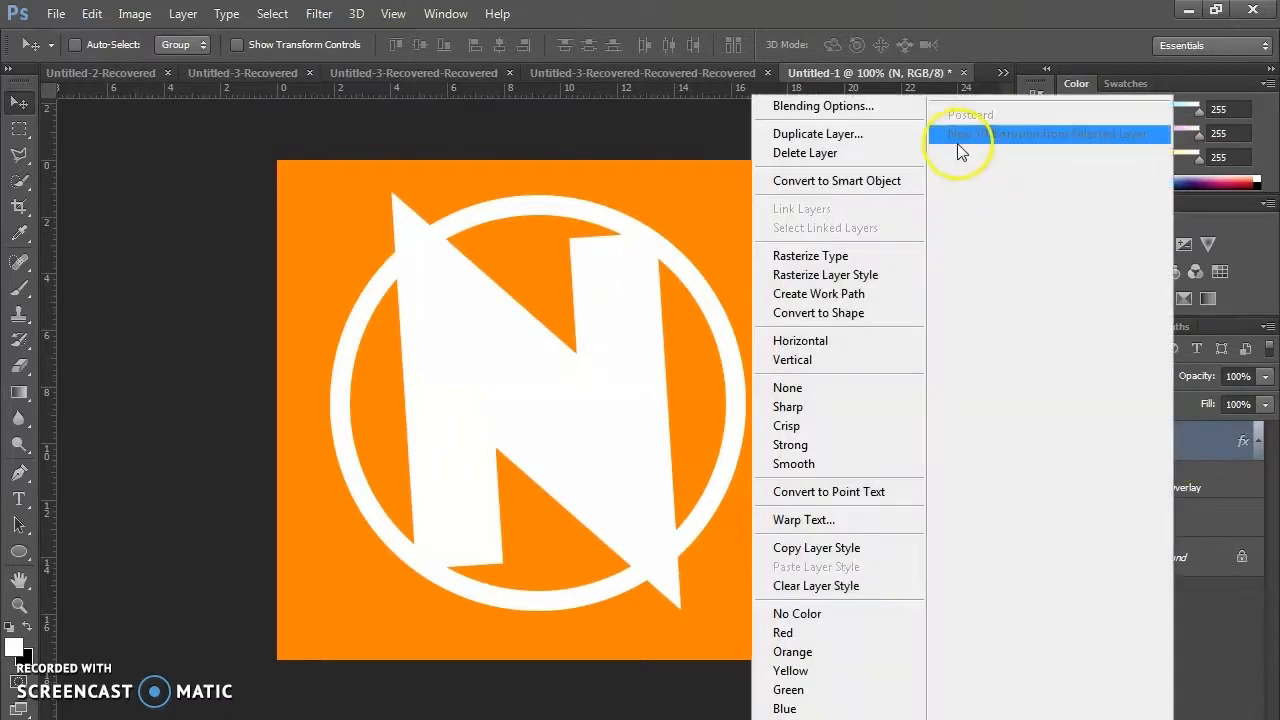
{"action": "left_click", "coordinate": [878, 106]}
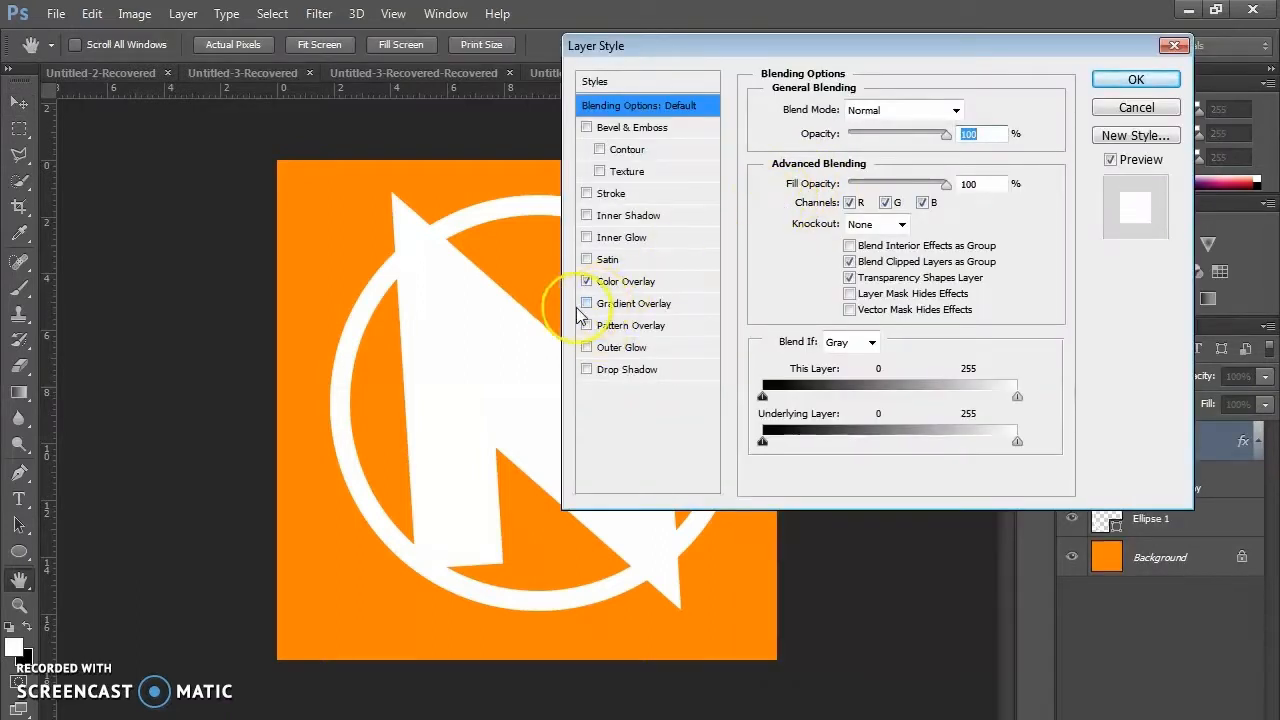
{"action": "left_click", "coordinate": [598, 371]}
{"action": "left_click", "coordinate": [638, 377]}
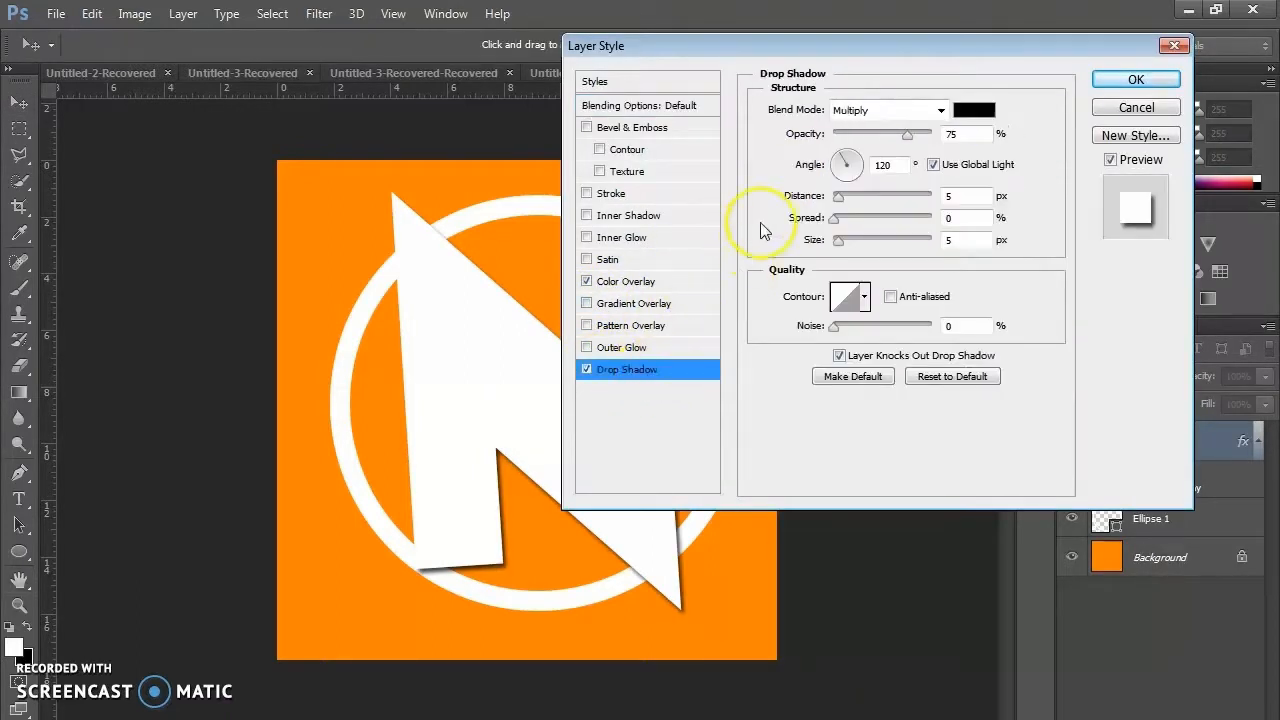
{"action": "left_click_drag", "start_coordinate": [845, 231], "coordinate": [841, 243]}
{"action": "left_click_drag", "start_coordinate": [716, 44], "coordinate": [836, 67]}
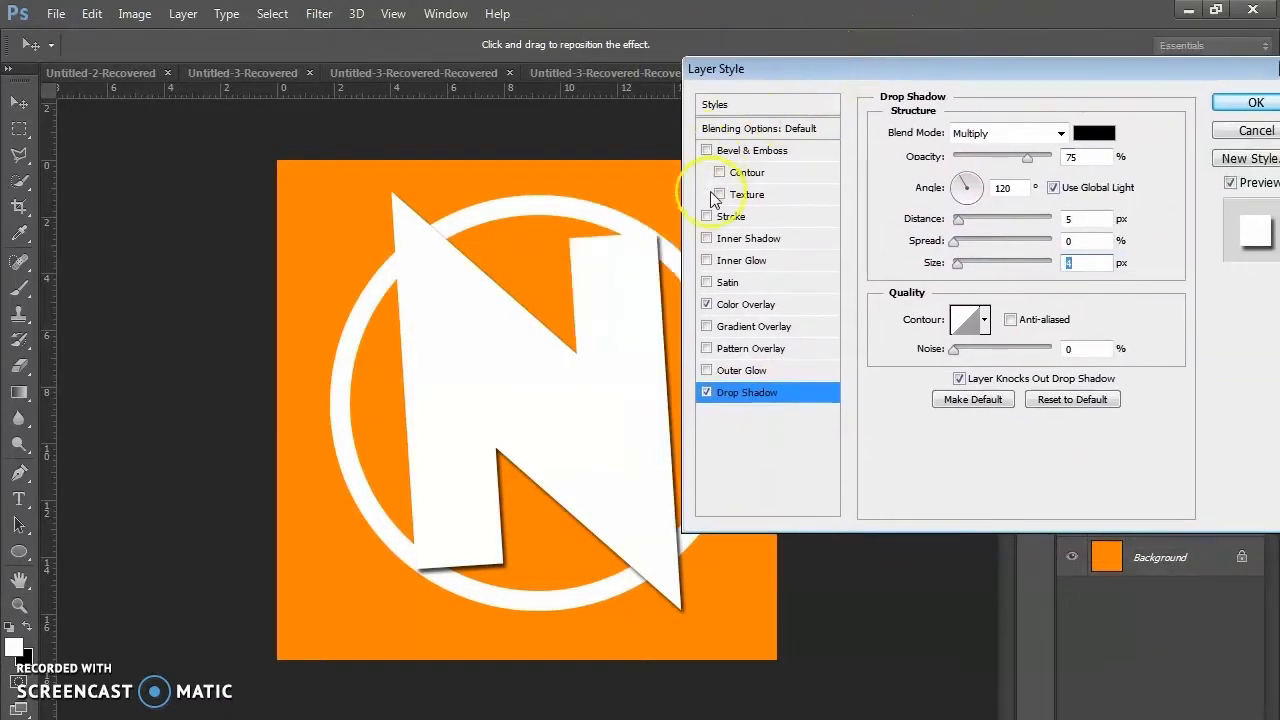
Add a Bevel & Emboss to the N with 62% depth, 6 px size and 6 px soften.
{"action": "left_click", "coordinate": [707, 150]}
{"action": "mouse_move", "coordinate": [962, 224]}
{"action": "left_mouse_down"}
{"action": "mouse_move", "coordinate": [1054, 240]}
{"action": "mouse_move", "coordinate": [954, 247]}
{"action": "mouse_move", "coordinate": [965, 230]}
{"action": "left_mouse_up"}
{"action": "left_click_drag", "start_coordinate": [1013, 190], "coordinate": [1043, 193]}
{"action": "left_click_drag", "start_coordinate": [965, 226], "coordinate": [968, 255]}
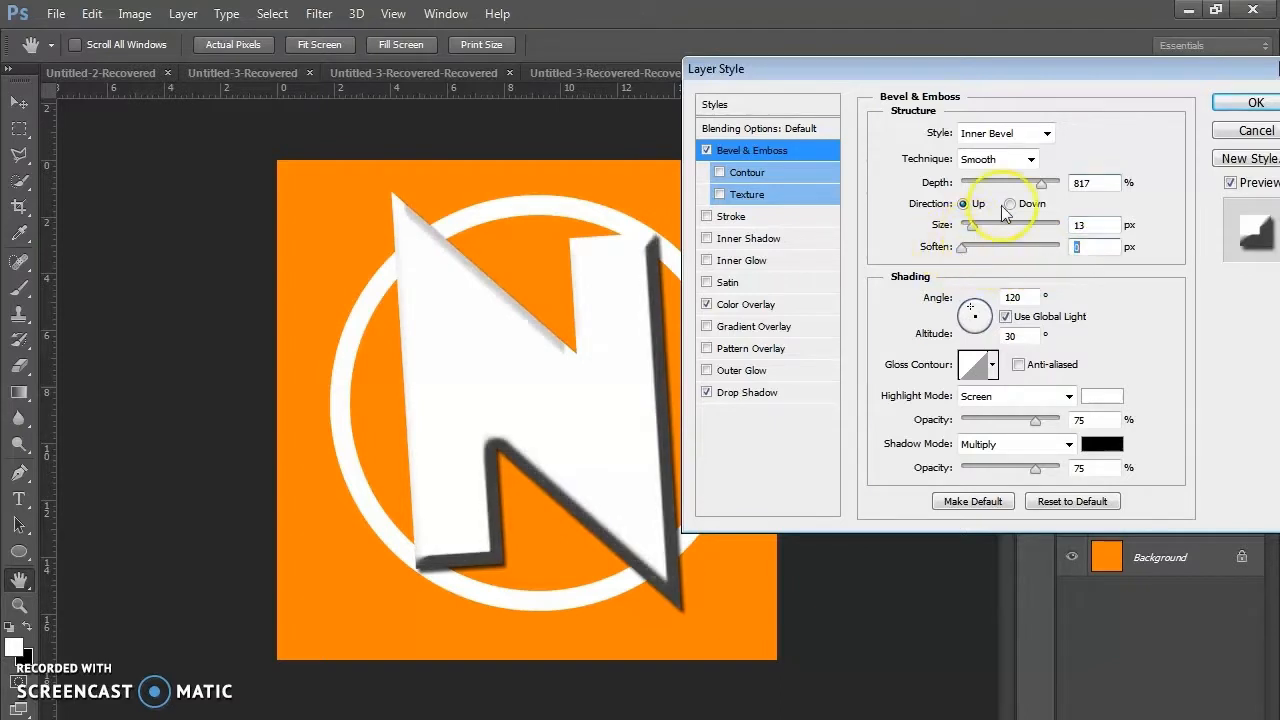
{"action": "mouse_move", "coordinate": [1036, 187]}
{"action": "left_mouse_down"}
{"action": "mouse_move", "coordinate": [963, 196]}
{"action": "mouse_move", "coordinate": [1010, 228]}
{"action": "mouse_move", "coordinate": [970, 228]}
{"action": "left_mouse_up"}
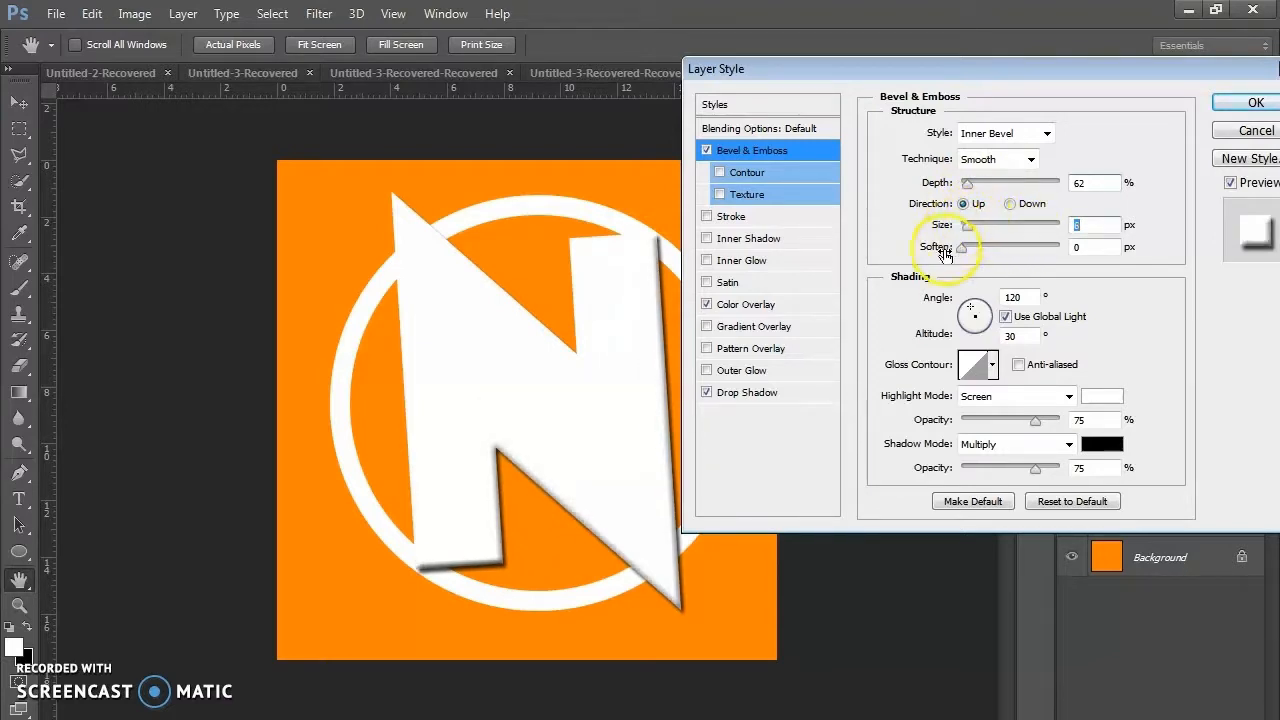
{"action": "left_click_drag", "start_coordinate": [987, 251], "coordinate": [999, 251]}
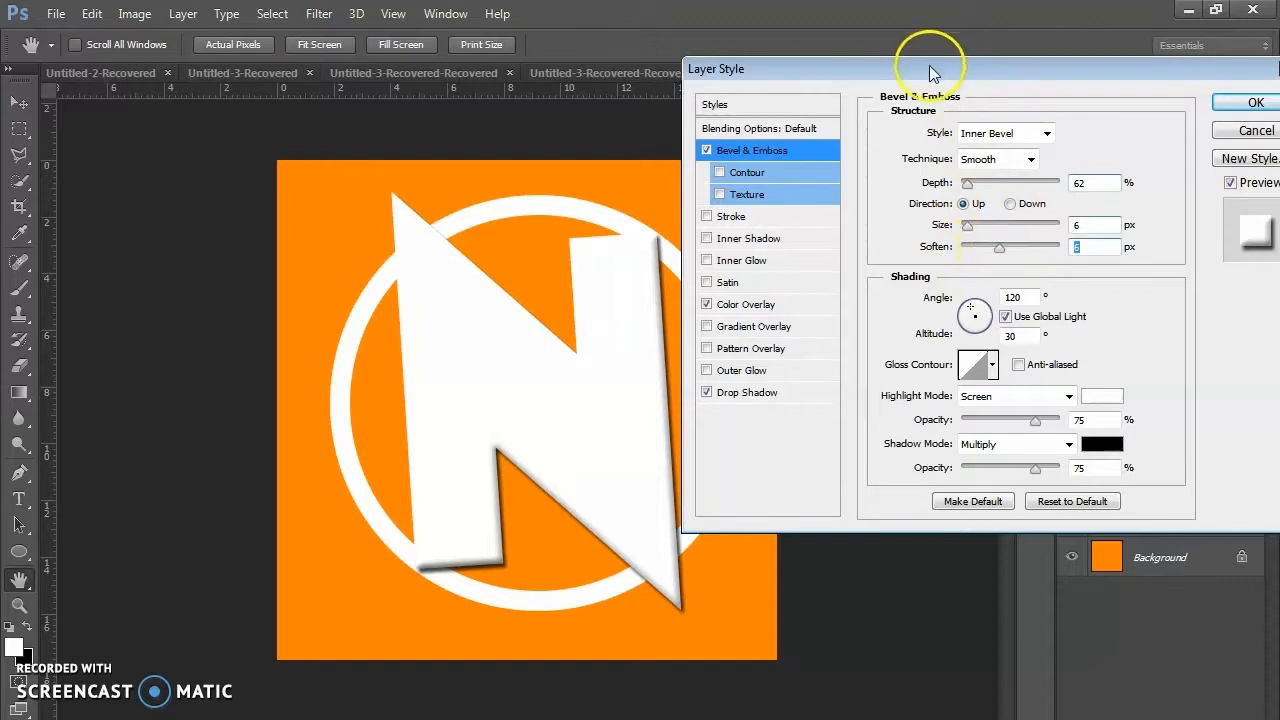
{"action": "left_click_drag", "start_coordinate": [929, 65], "coordinate": [802, 73]}
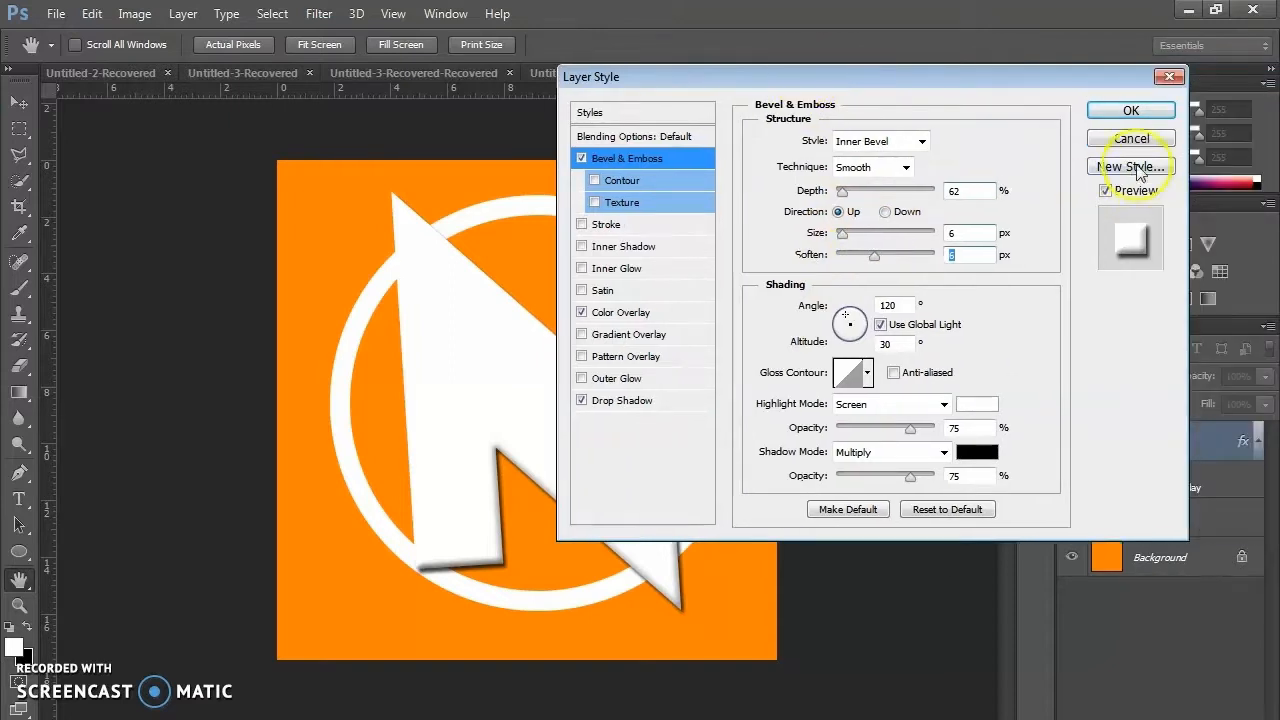
Replace the N's Color Overlay with a Gradient Overlay.
{"action": "left_click", "coordinate": [602, 339]}
{"action": "left_click", "coordinate": [582, 335]}
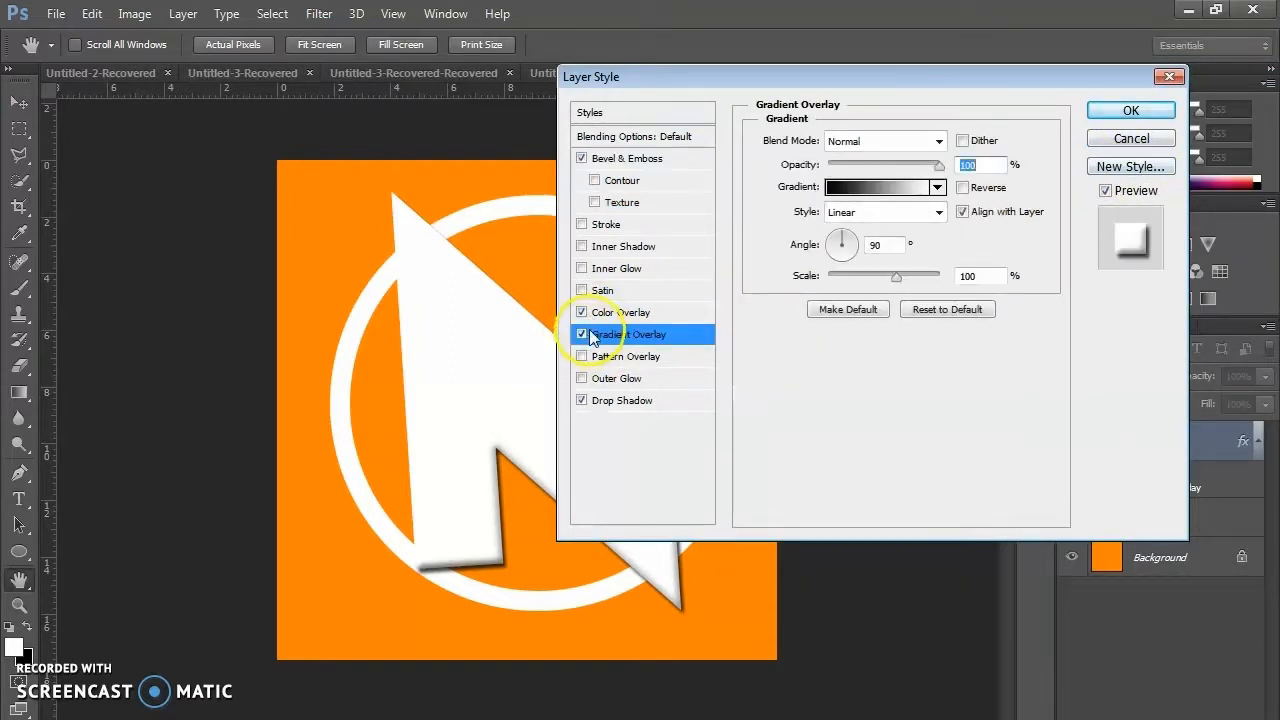
{"action": "left_click", "coordinate": [583, 314]}
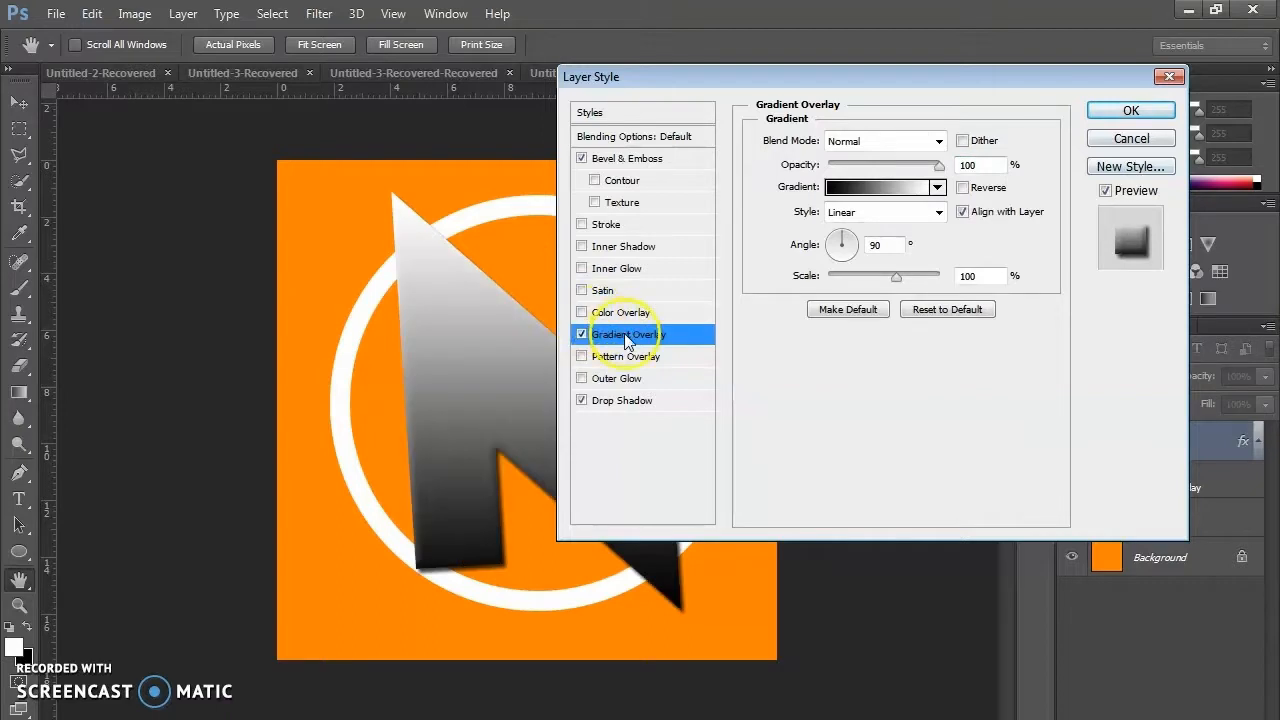
Change the black stop of the N's gradient to light gray c5c5c5 and apply the layer style.
{"action": "left_click", "coordinate": [858, 190]}
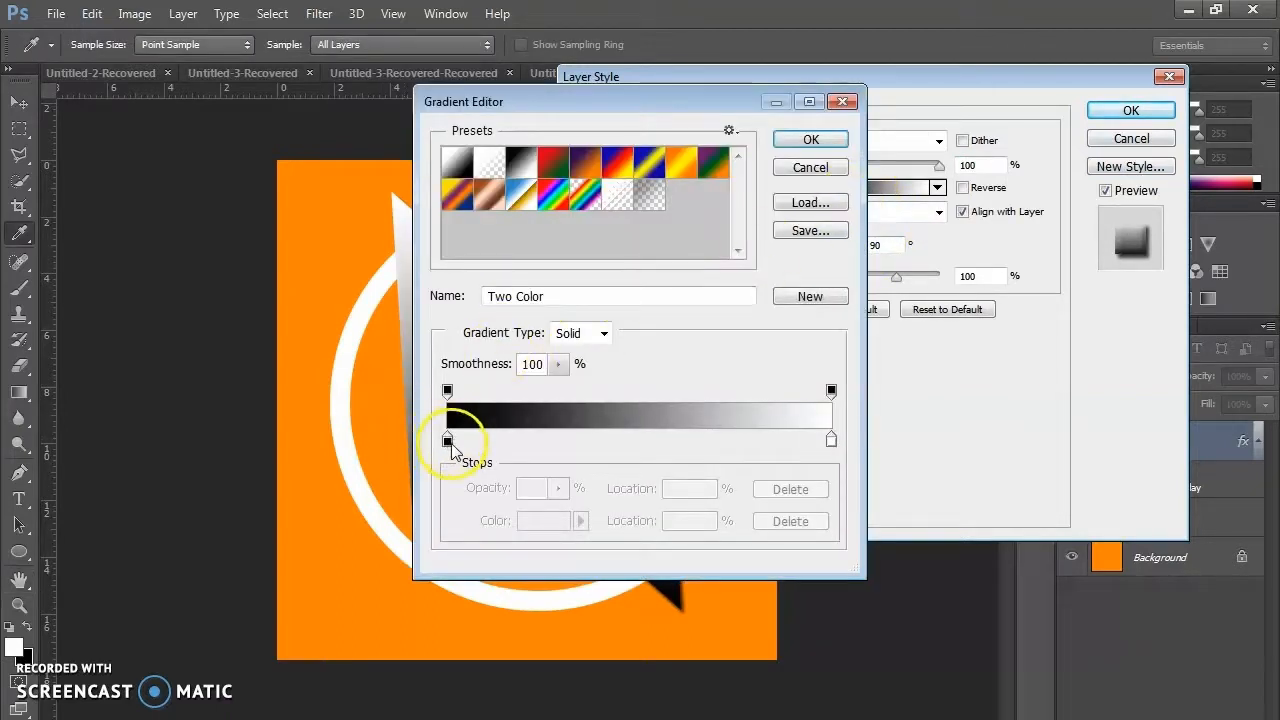
{"action": "left_click", "coordinate": [448, 441]}
{"action": "left_click", "coordinate": [550, 530]}
{"action": "mouse_move", "coordinate": [829, 323]}
{"action": "left_mouse_down"}
{"action": "mouse_move", "coordinate": [727, 278]}
{"action": "mouse_move", "coordinate": [727, 241]}
{"action": "mouse_move", "coordinate": [776, 181]}
{"action": "left_mouse_up"}
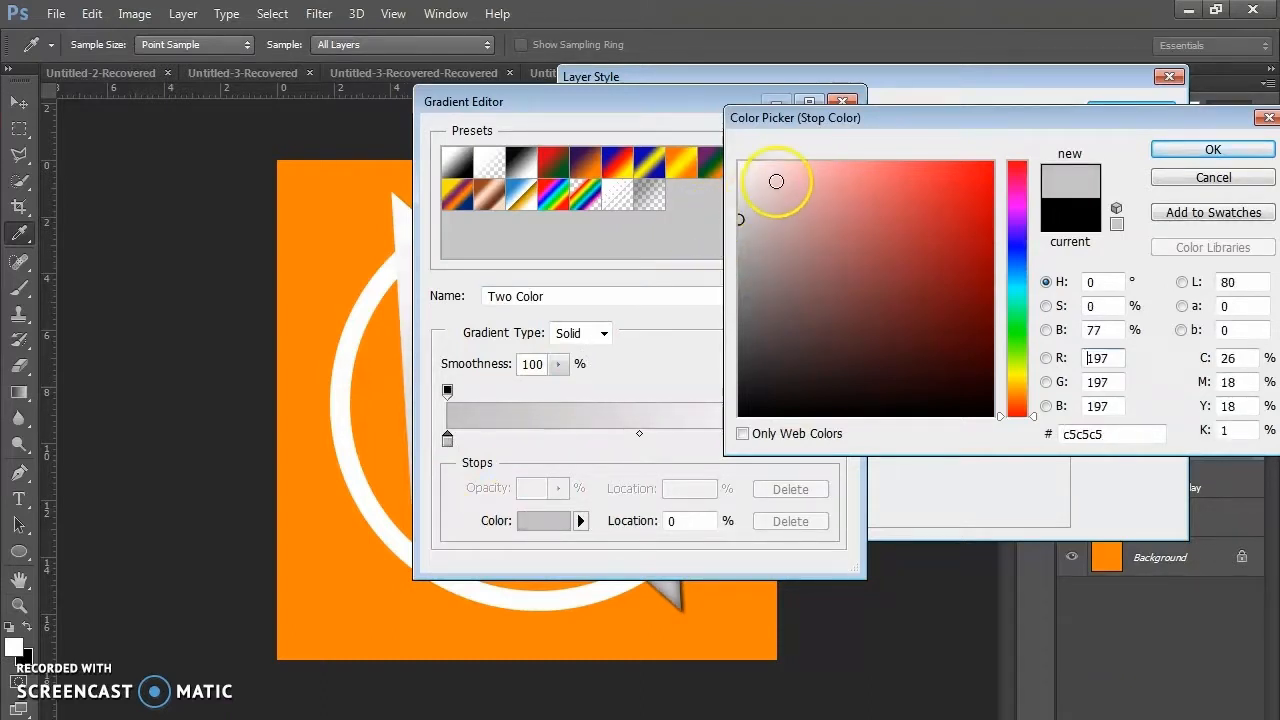
{"action": "left_click", "coordinate": [1213, 149]}
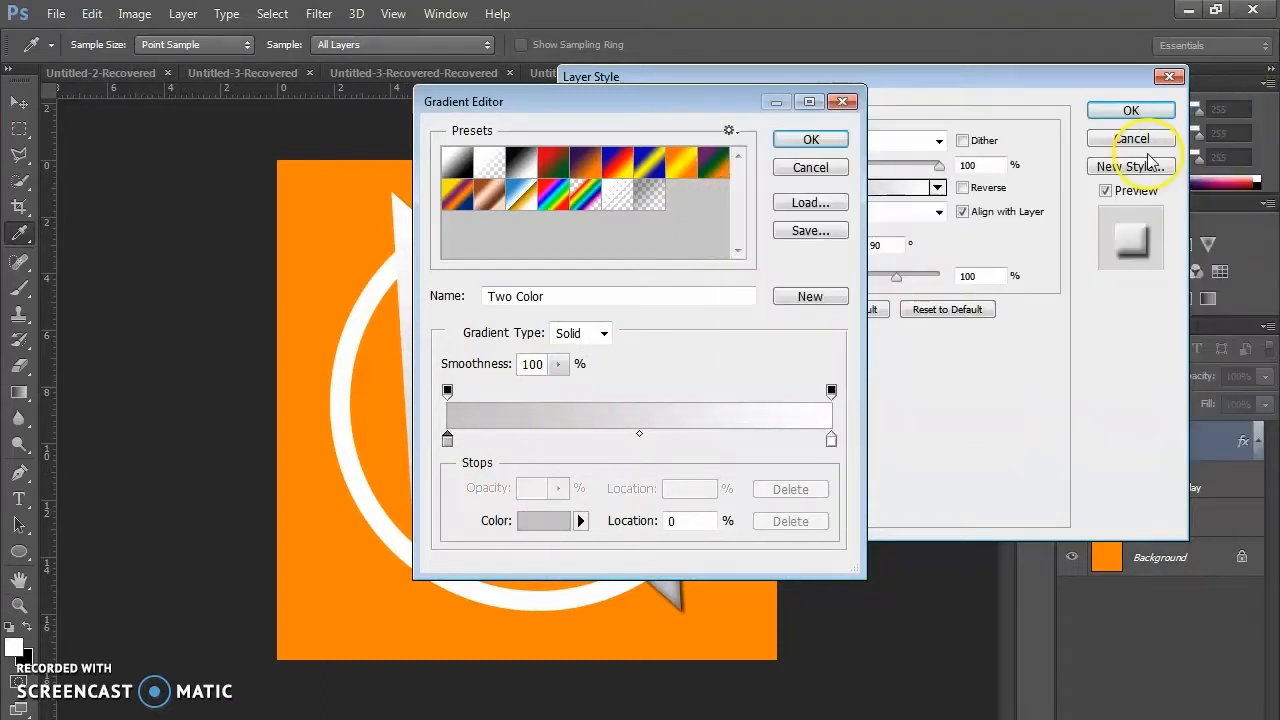
{"action": "left_click", "coordinate": [808, 137]}
{"action": "left_click", "coordinate": [1156, 114]}
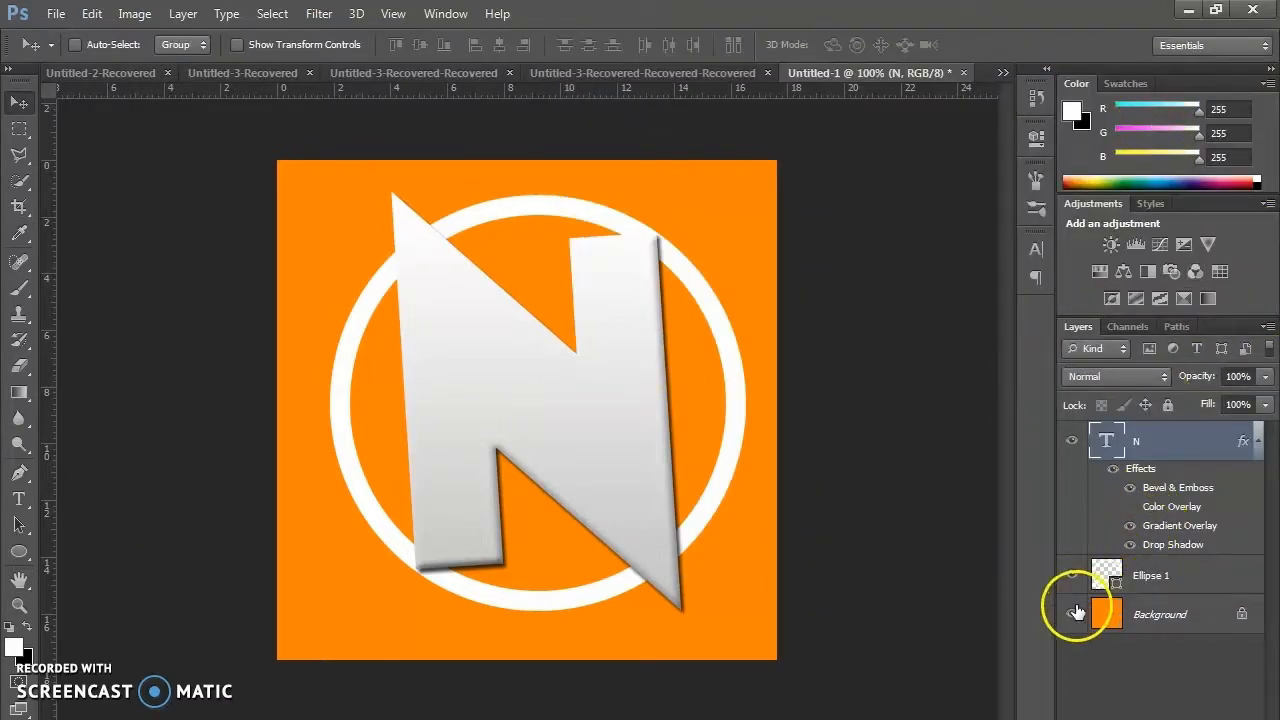
Add a Drop Shadow to the white ring with 5% spread and 0 px size.
{"action": "right_click", "coordinate": [1175, 583]}
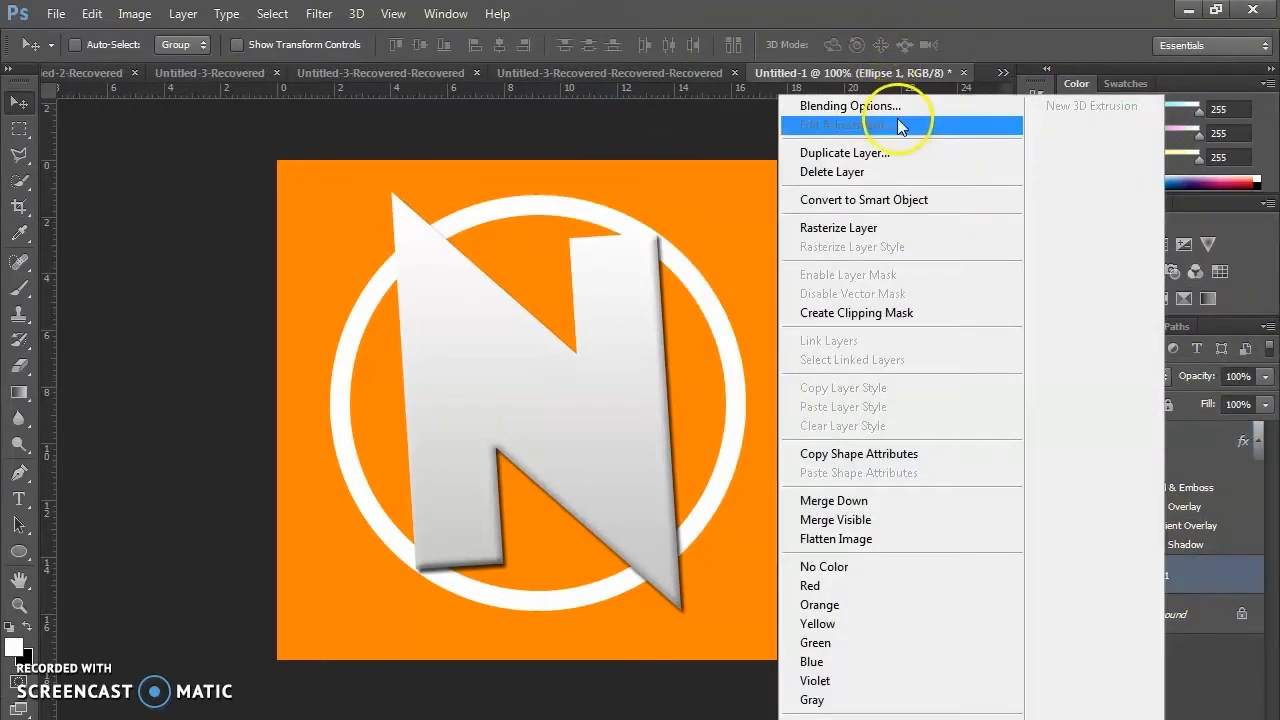
{"action": "left_click", "coordinate": [893, 108]}
{"action": "left_click_drag", "start_coordinate": [729, 86], "coordinate": [946, 88]}
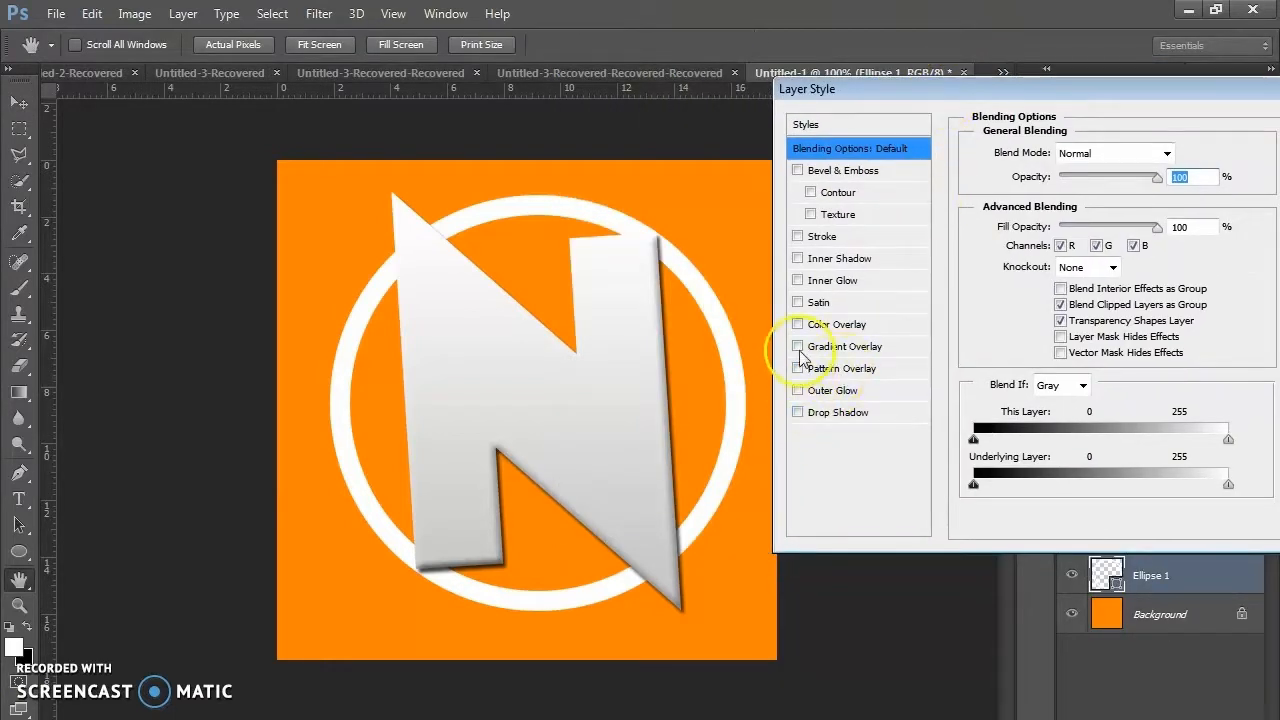
{"action": "left_click", "coordinate": [798, 413]}
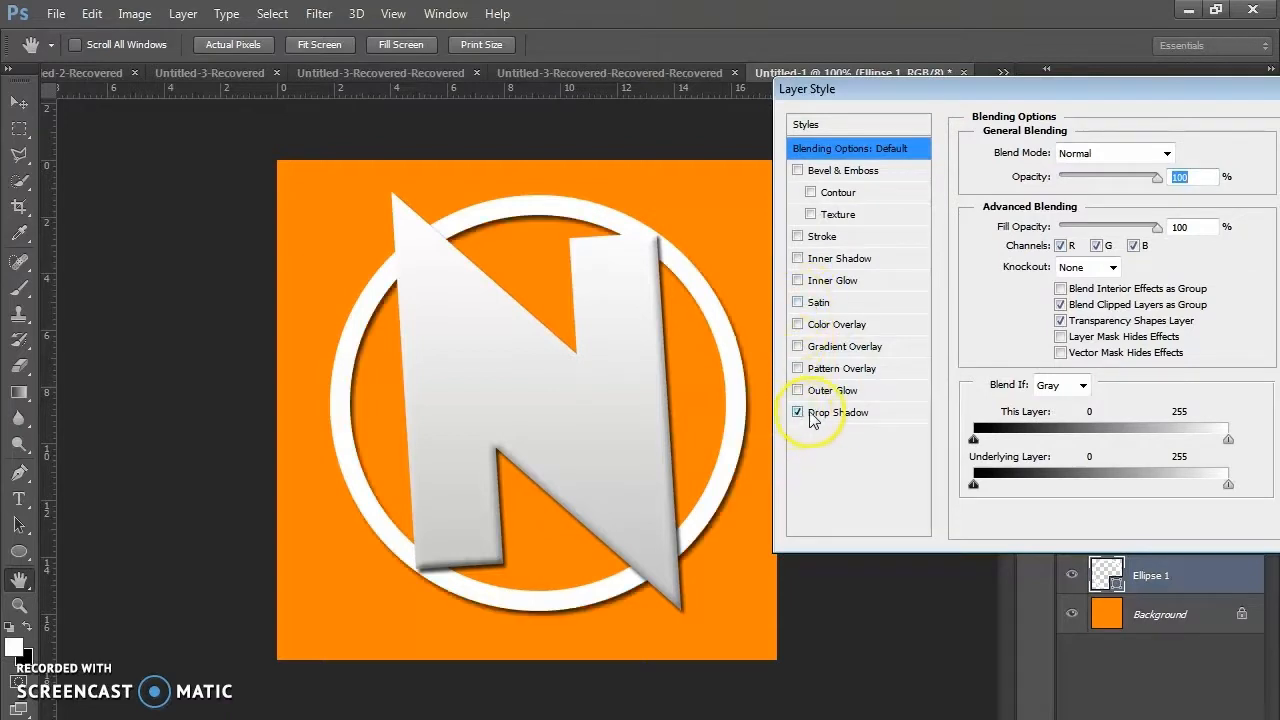
{"action": "left_click", "coordinate": [872, 414]}
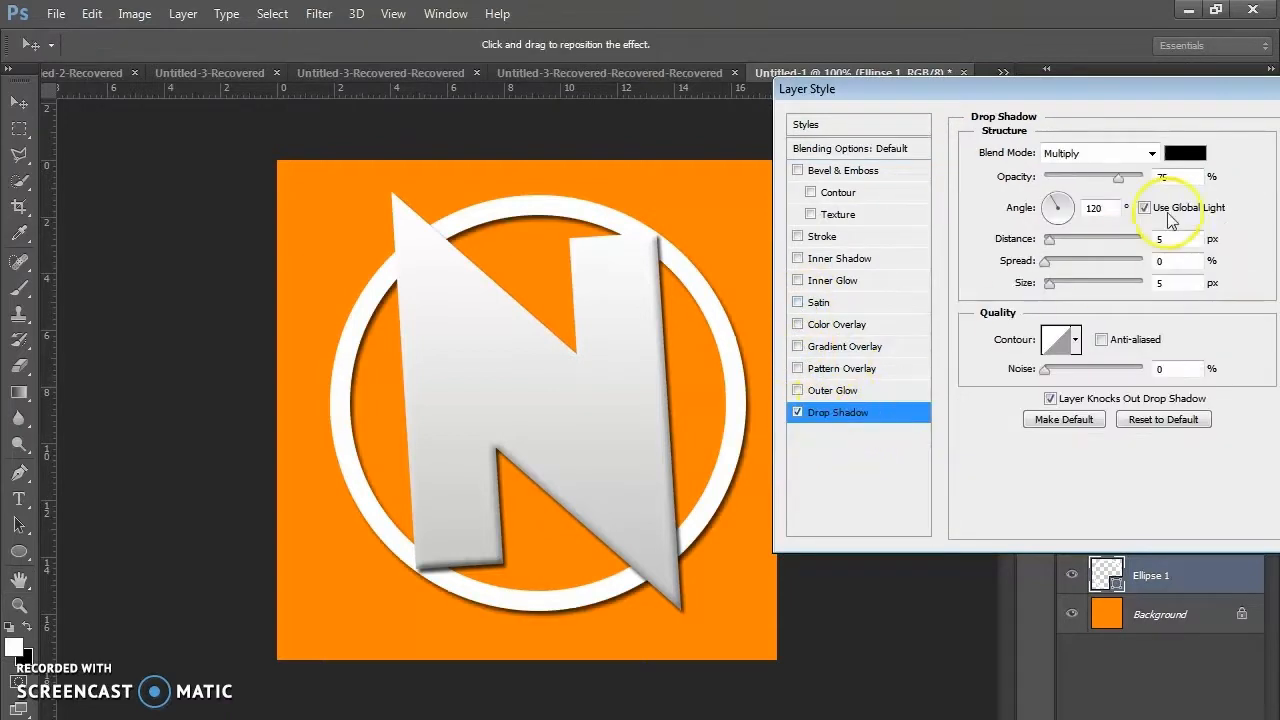
{"action": "left_click", "coordinate": [1050, 265]}
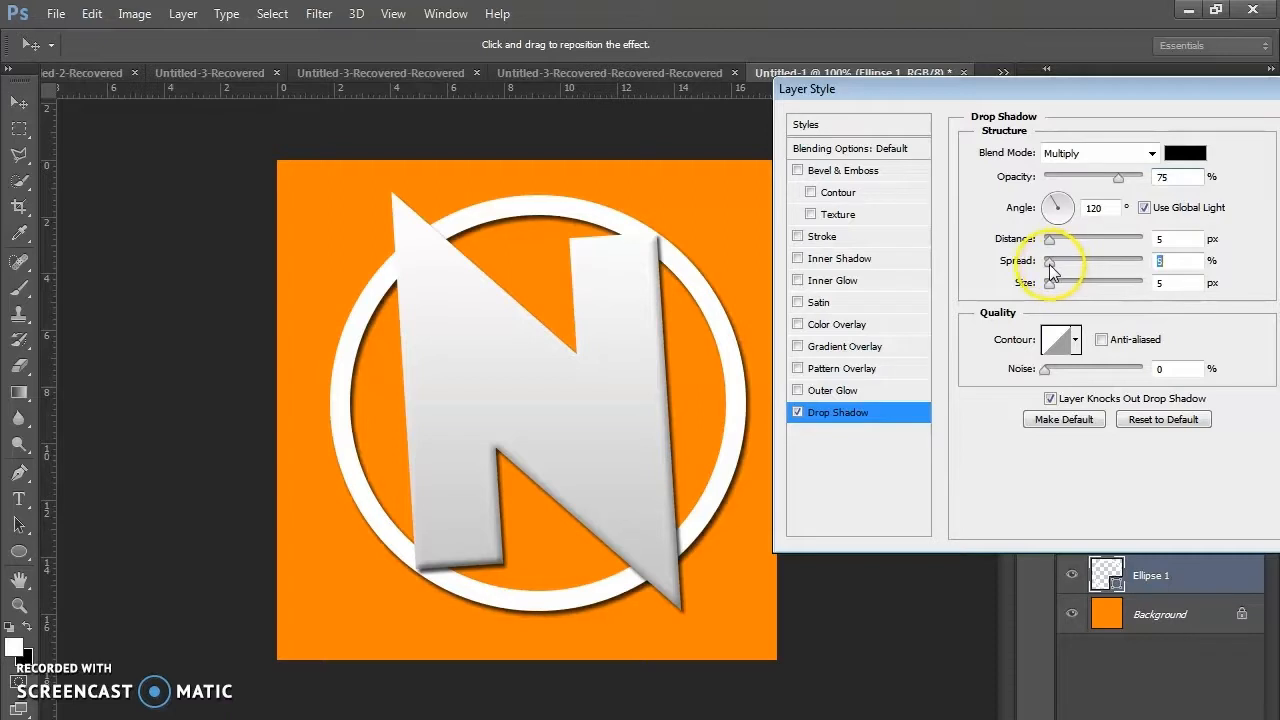
{"action": "mouse_move", "coordinate": [1048, 289]}
{"action": "left_mouse_down"}
{"action": "mouse_move", "coordinate": [1084, 290]}
{"action": "mouse_move", "coordinate": [1045, 291]}
{"action": "left_mouse_up"}
{"action": "left_click_drag", "start_coordinate": [882, 97], "coordinate": [743, 95]}
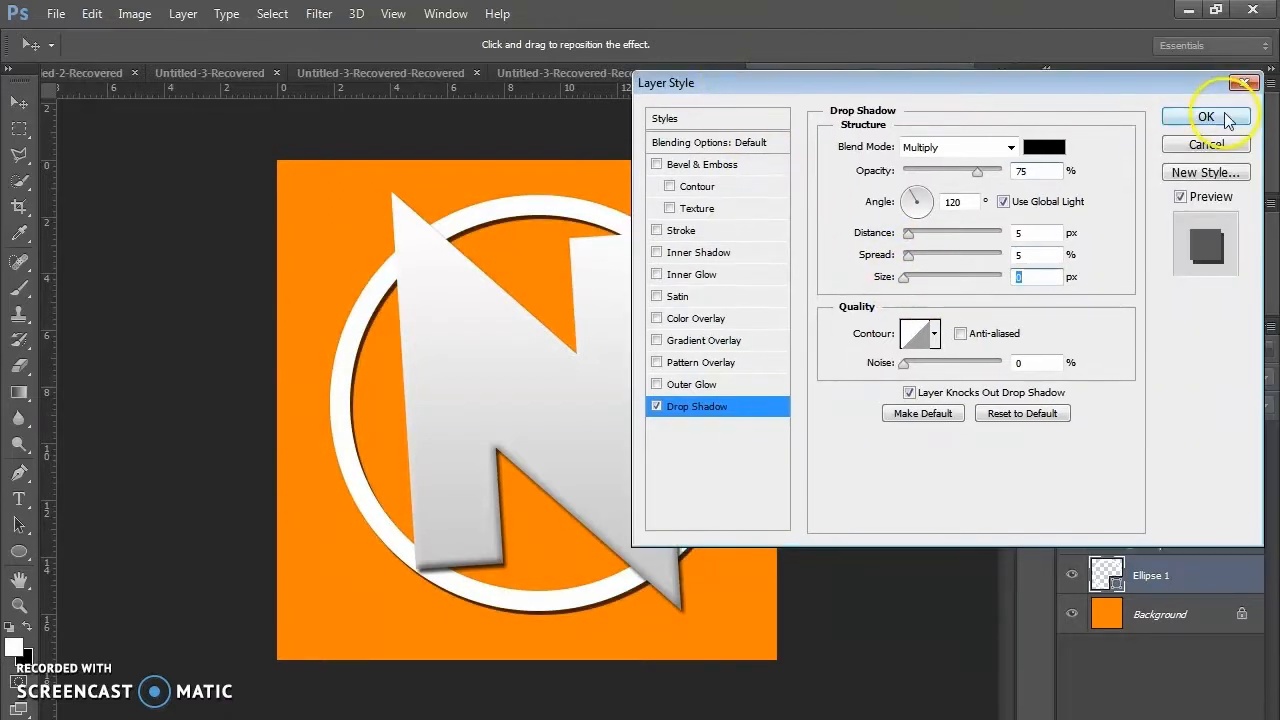
{"action": "left_click", "coordinate": [1211, 114]}
Add a black outside Stroke to the N layer with a size of 1 px.
{"action": "left_click", "coordinate": [1157, 440]}
{"action": "right_click", "coordinate": [1157, 440]}
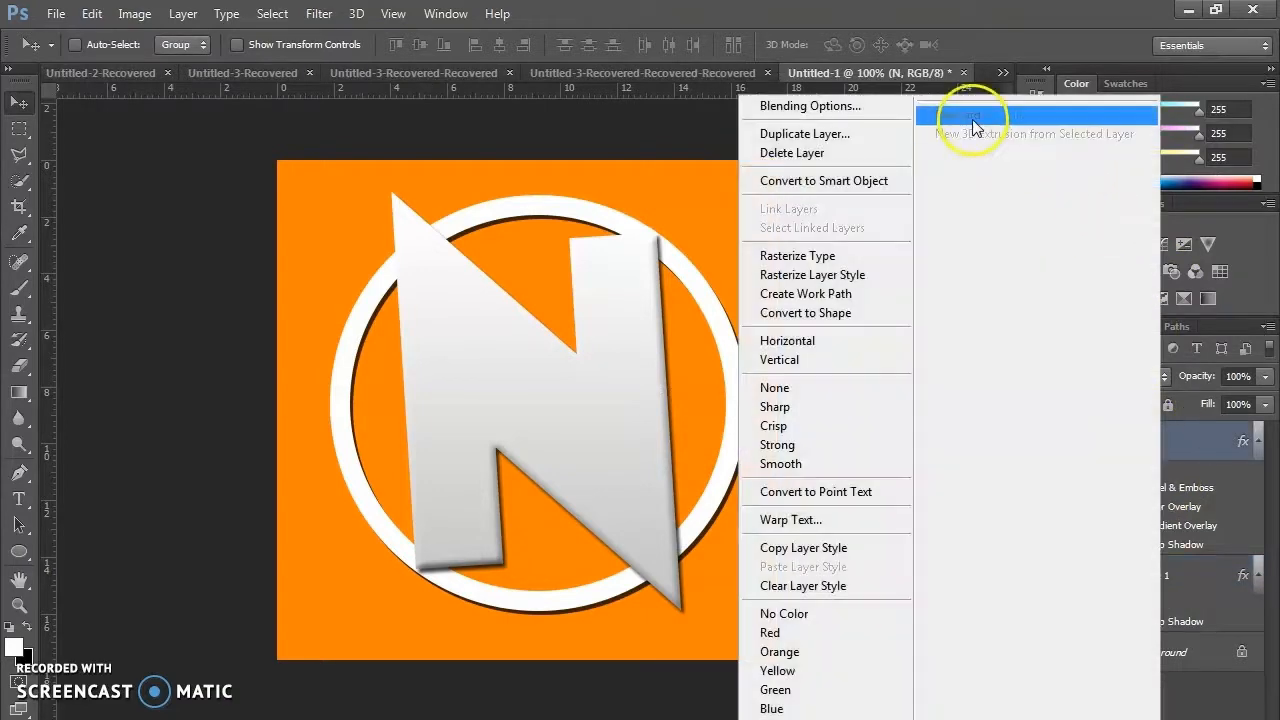
{"action": "left_click", "coordinate": [884, 104]}
{"action": "left_click", "coordinate": [682, 232]}
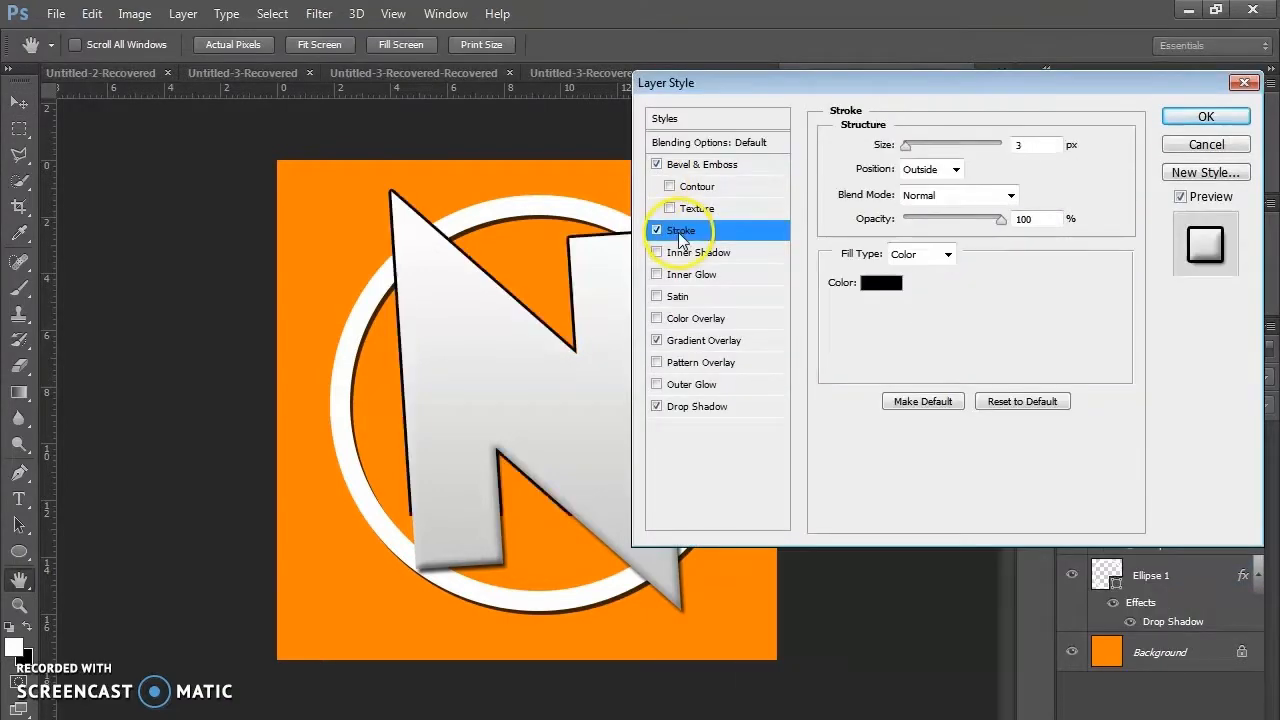
{"action": "left_click", "coordinate": [657, 232]}
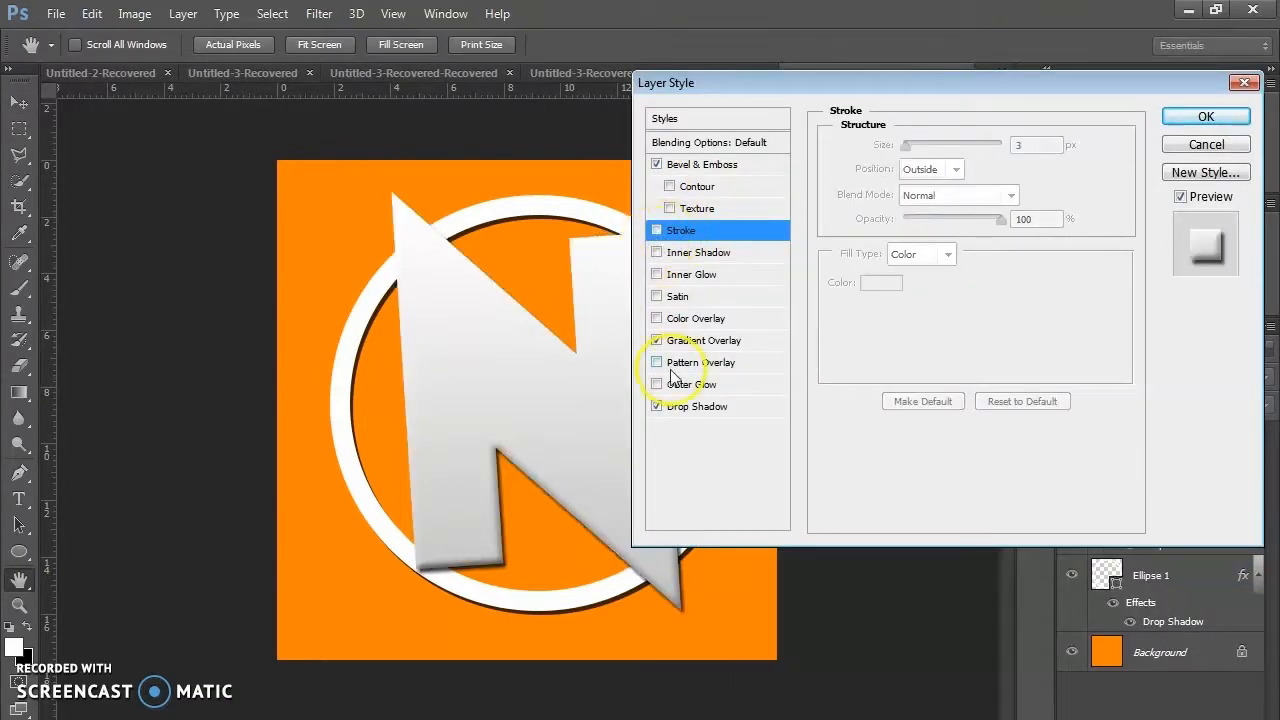
{"action": "left_click", "coordinate": [678, 234]}
{"action": "mouse_move", "coordinate": [909, 147]}
{"action": "left_mouse_down"}
{"action": "mouse_move", "coordinate": [945, 145]}
{"action": "mouse_move", "coordinate": [900, 145]}
{"action": "left_mouse_up"}
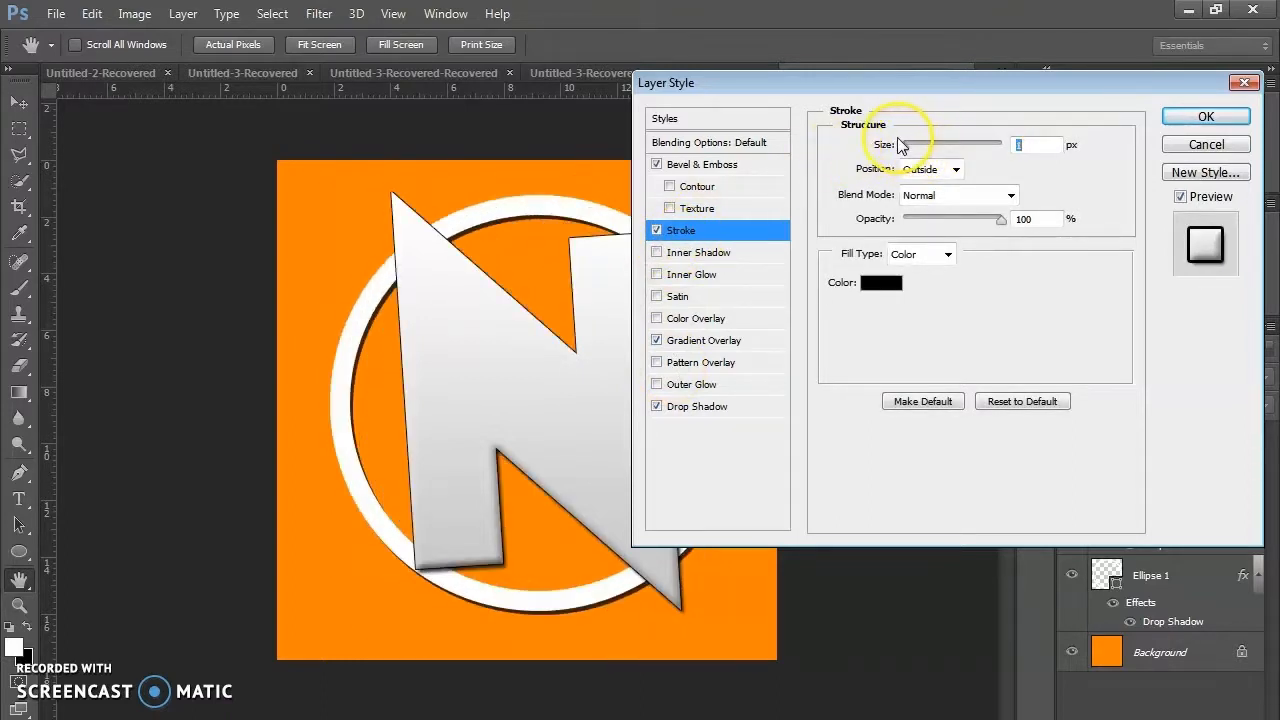
Turn off the N's Stroke and discard the layer style changes.
{"action": "left_click", "coordinate": [657, 232]}
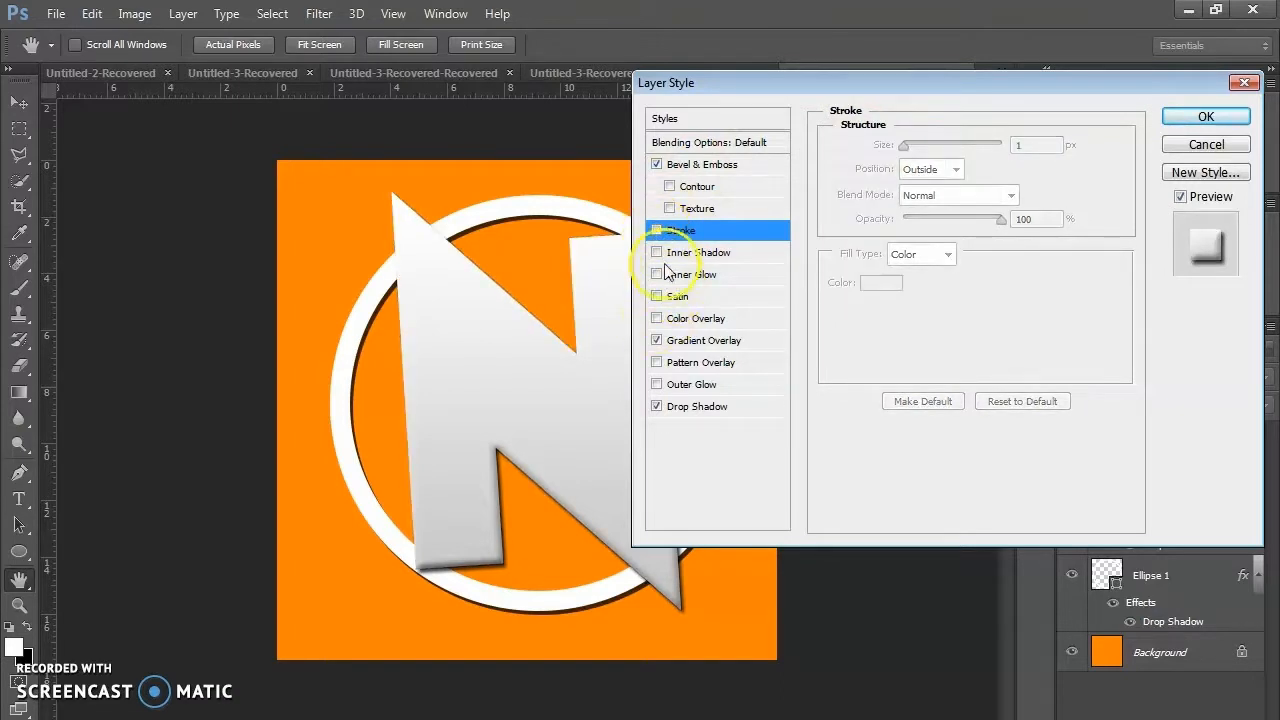
{"action": "left_click", "coordinate": [1170, 148]}
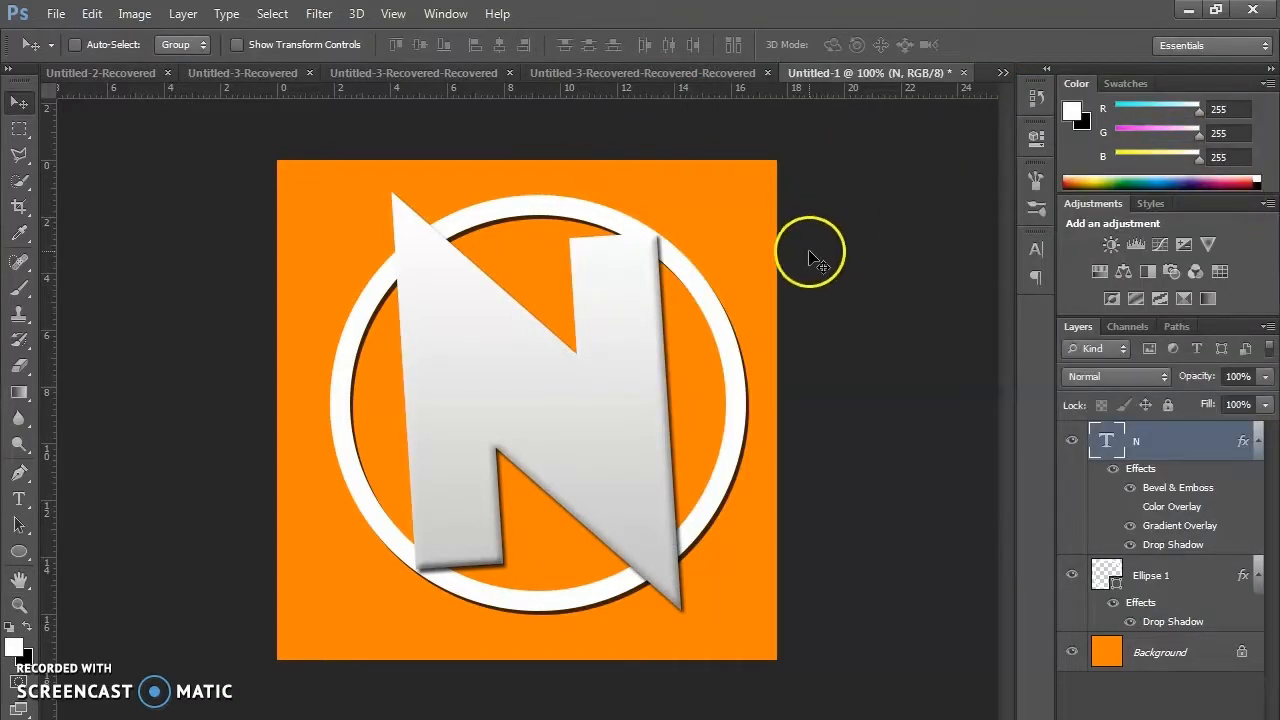
Set the white ring's Drop Shadow to 0% spread, 100 px size and 100% opacity.
{"action": "right_click", "coordinate": [1100, 585]}
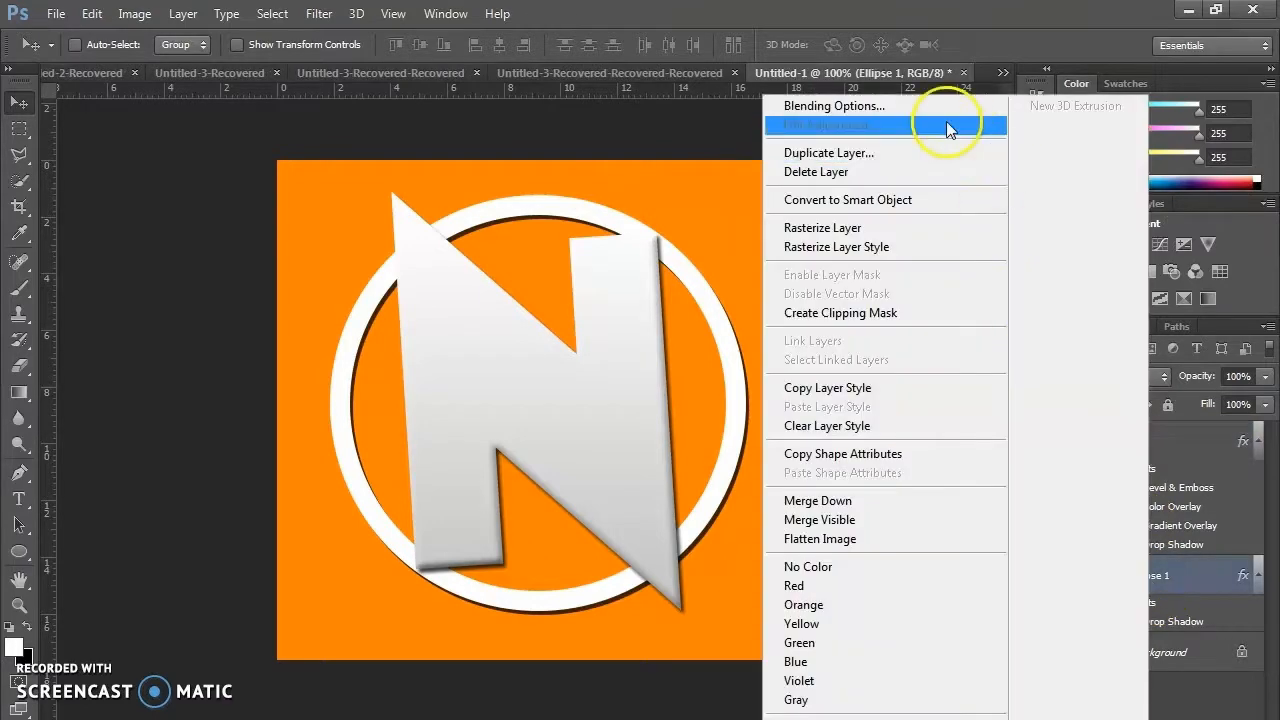
{"action": "left_click", "coordinate": [909, 105]}
{"action": "left_click", "coordinate": [705, 408]}
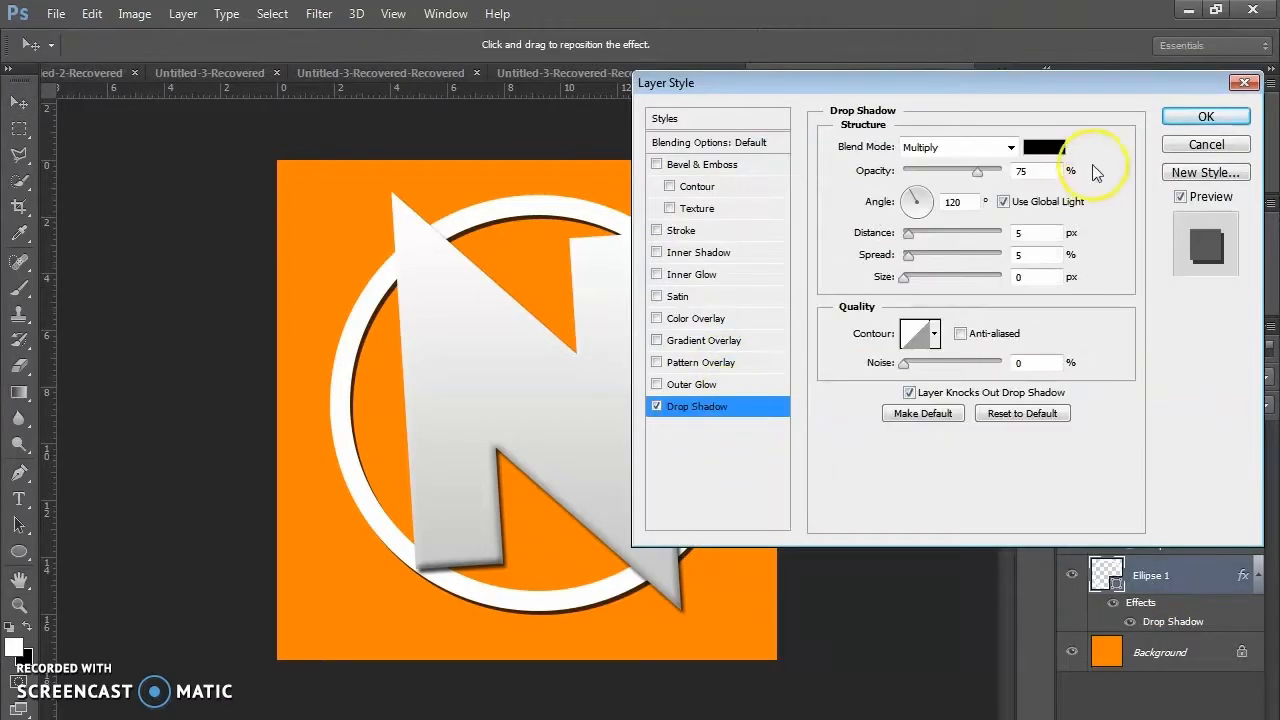
{"action": "left_click", "coordinate": [893, 284]}
{"action": "left_click_drag", "start_coordinate": [924, 283], "coordinate": [946, 289]}
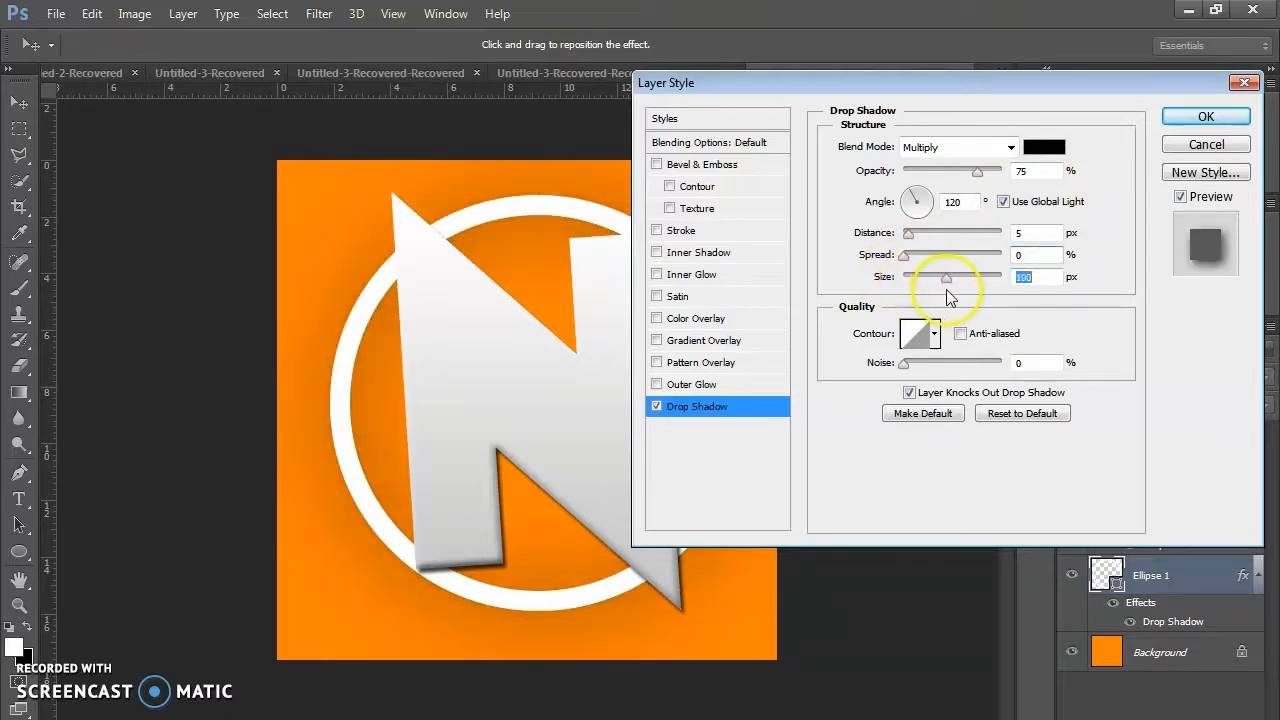
{"action": "left_click_drag", "start_coordinate": [977, 172], "coordinate": [1001, 172]}
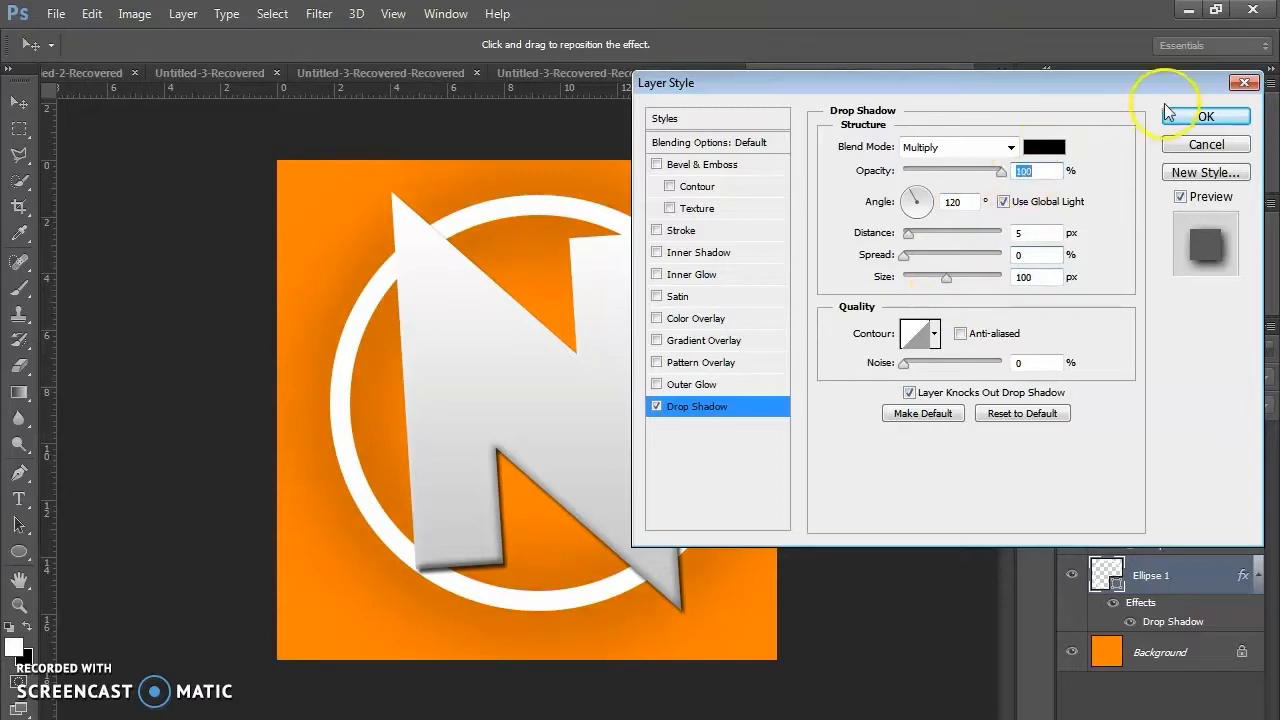
{"action": "left_click", "coordinate": [1198, 114]}
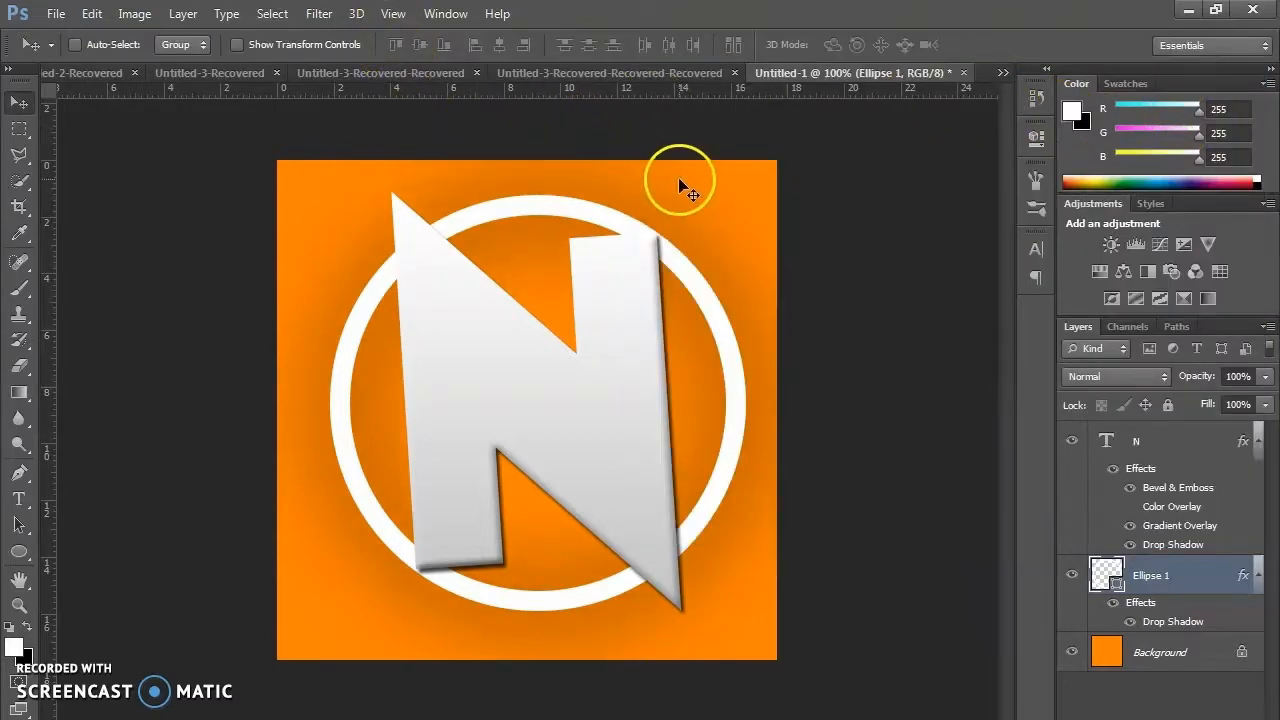
Add a Gradient Overlay to the white ring.
{"action": "right_click", "coordinate": [1185, 575]}
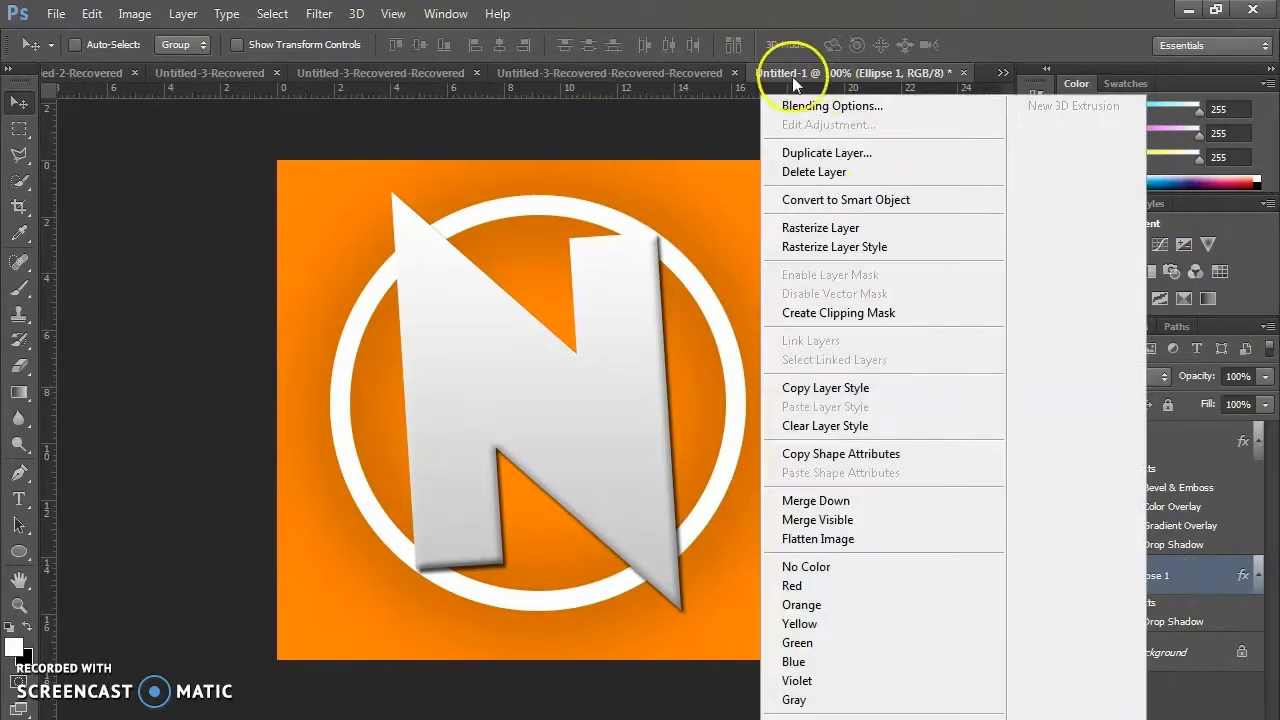
{"action": "left_click", "coordinate": [812, 106]}
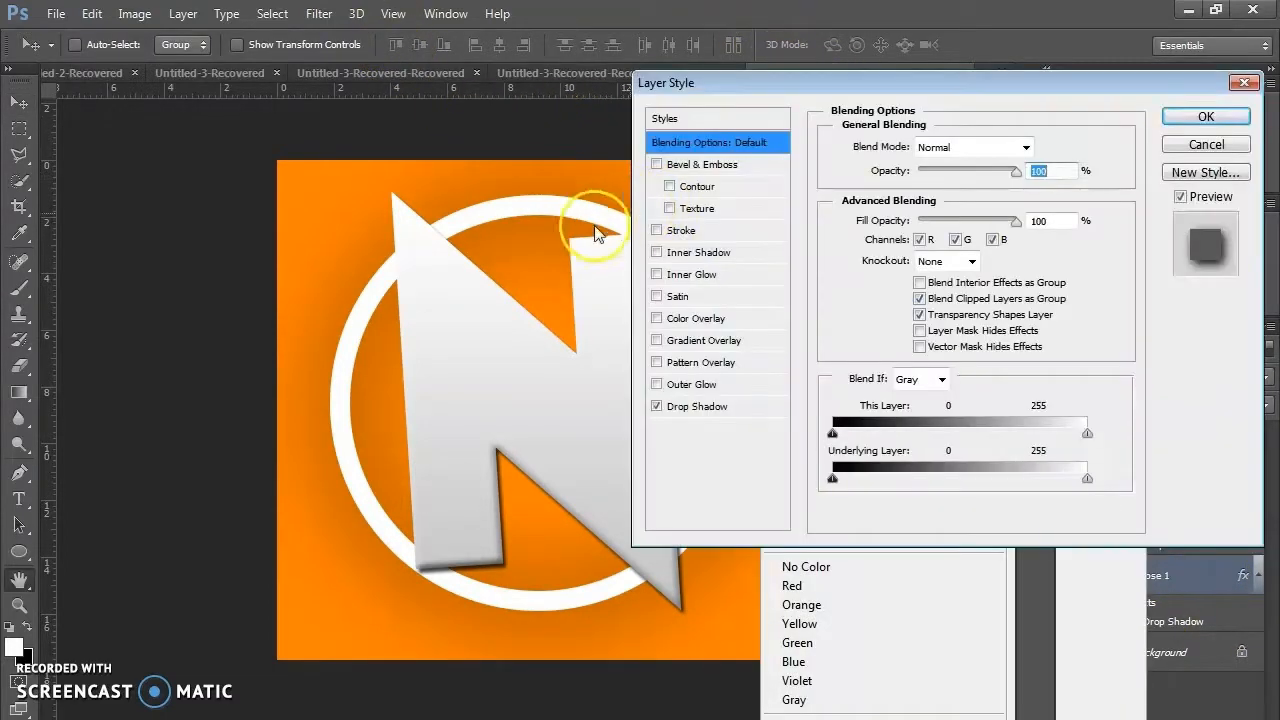
{"action": "left_click", "coordinate": [660, 341]}
Change the black stop of the ring's gradient to light gray e5e5e5 and apply the layer style.
{"action": "left_click", "coordinate": [924, 196]}
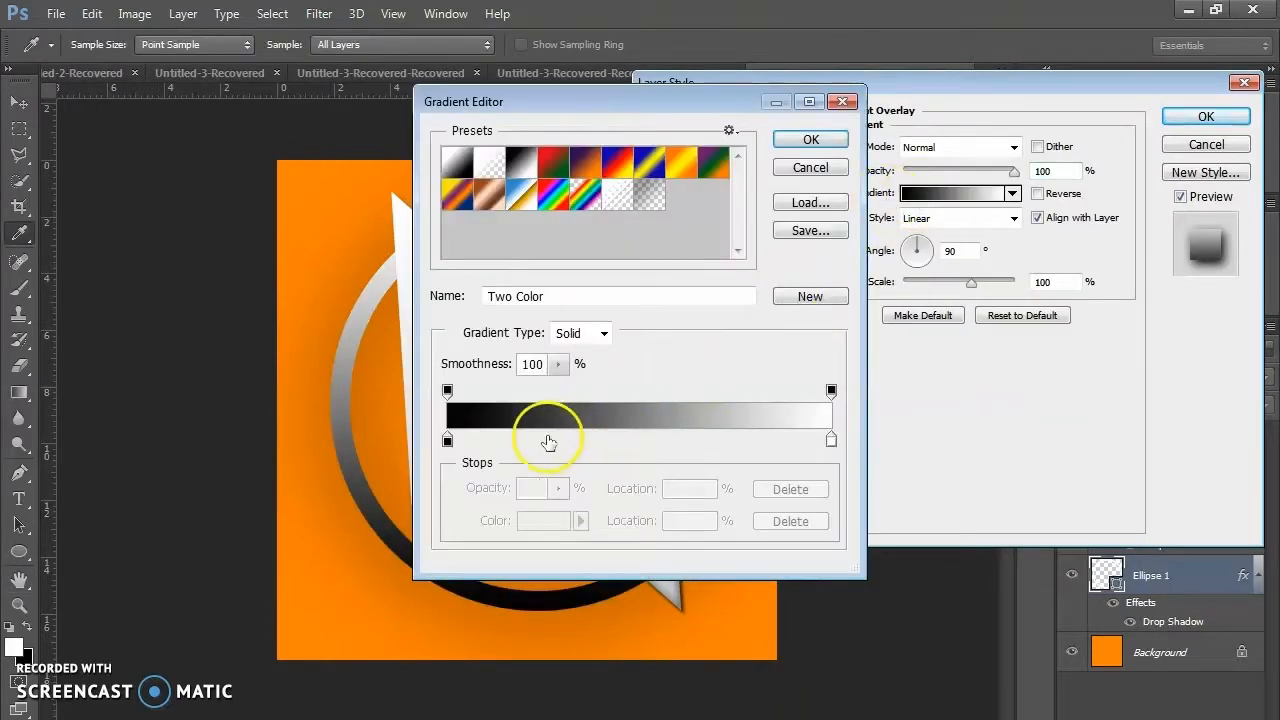
{"action": "left_click", "coordinate": [448, 441]}
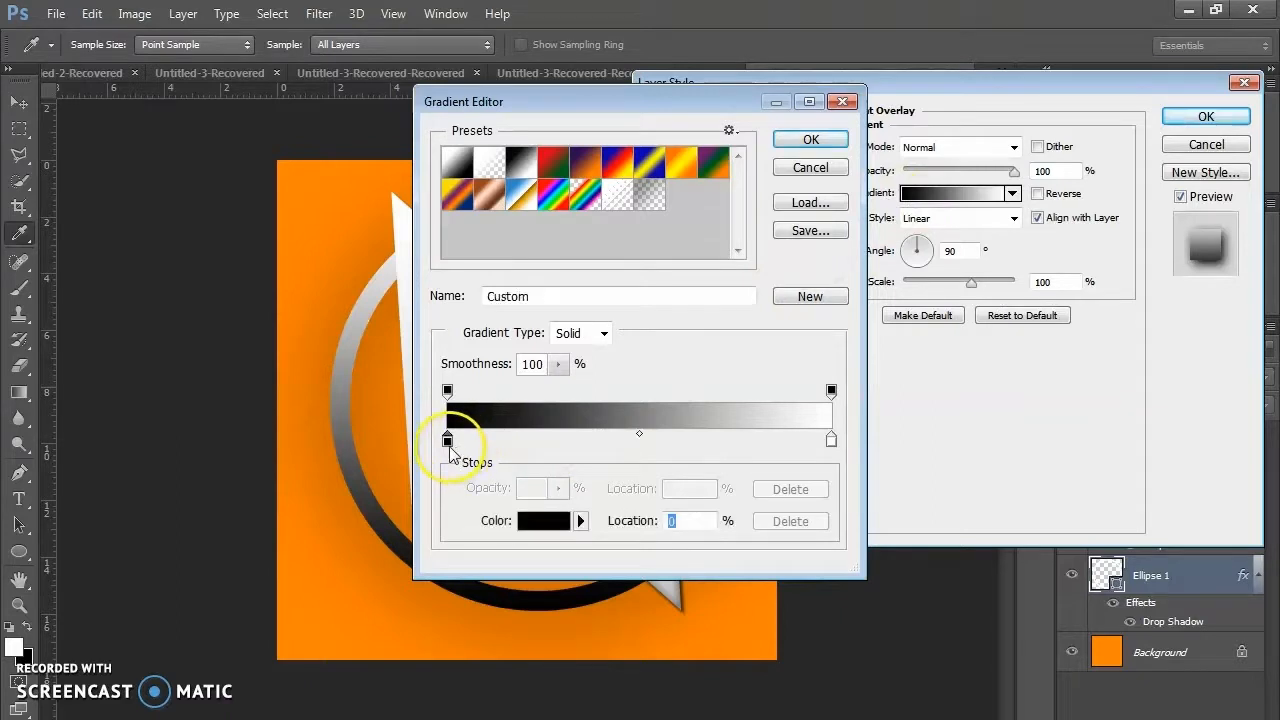
{"action": "left_click", "coordinate": [544, 520]}
{"action": "mouse_move", "coordinate": [777, 251]}
{"action": "left_mouse_down"}
{"action": "mouse_move", "coordinate": [746, 269]}
{"action": "mouse_move", "coordinate": [716, 246]}
{"action": "mouse_move", "coordinate": [746, 215]}
{"action": "mouse_move", "coordinate": [727, 193]}
{"action": "left_mouse_up"}
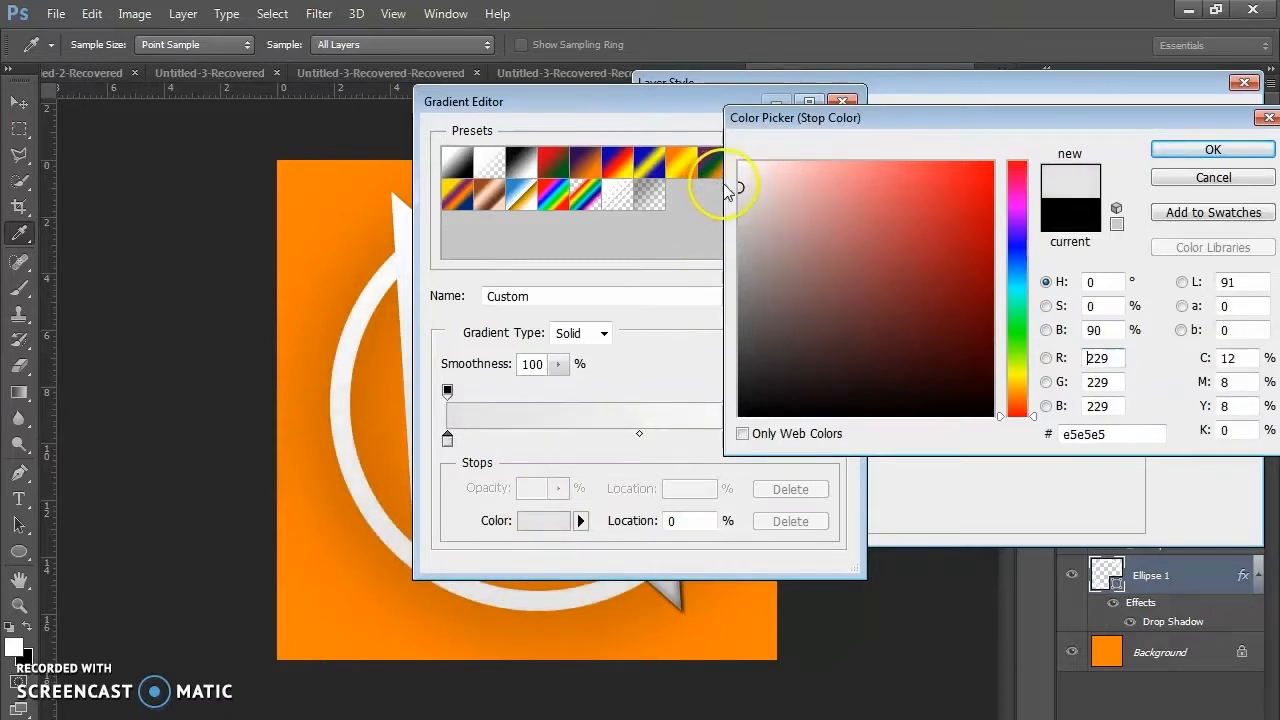
{"action": "left_click", "coordinate": [1162, 152]}
{"action": "left_click", "coordinate": [822, 139]}
{"action": "left_click_drag", "start_coordinate": [747, 88], "coordinate": [501, 97]}
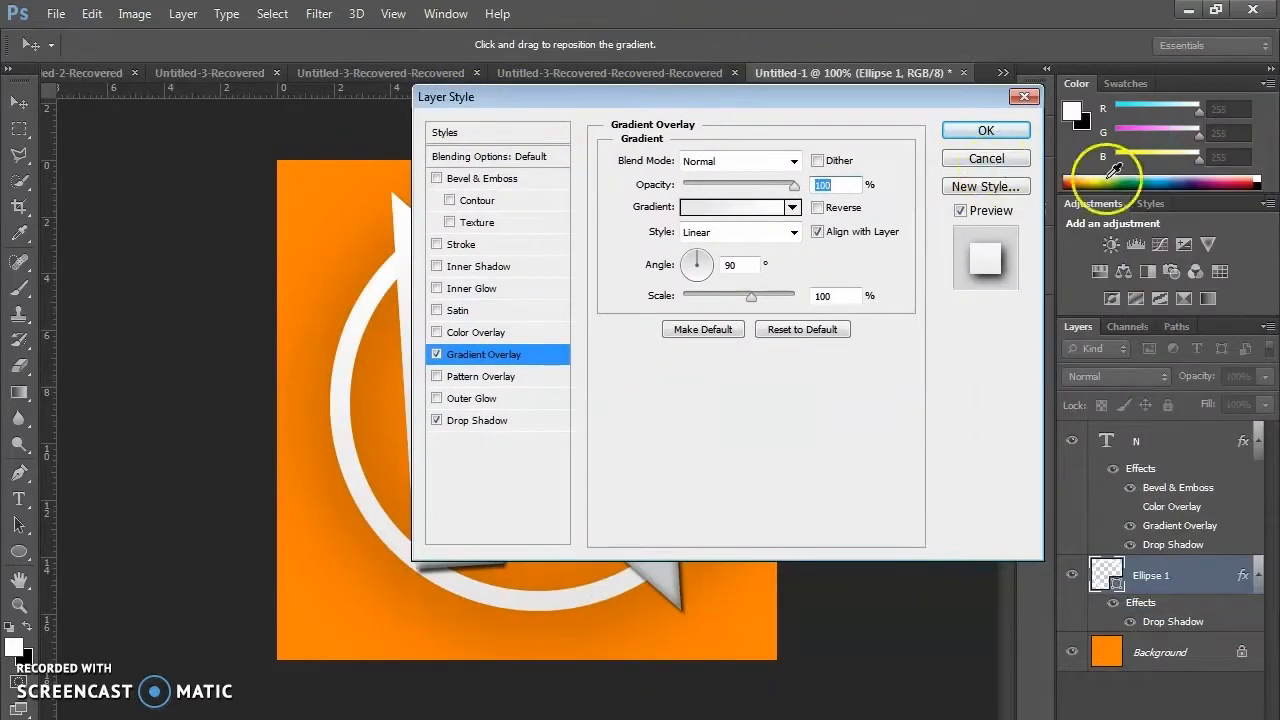
{"action": "left_click", "coordinate": [986, 130]}
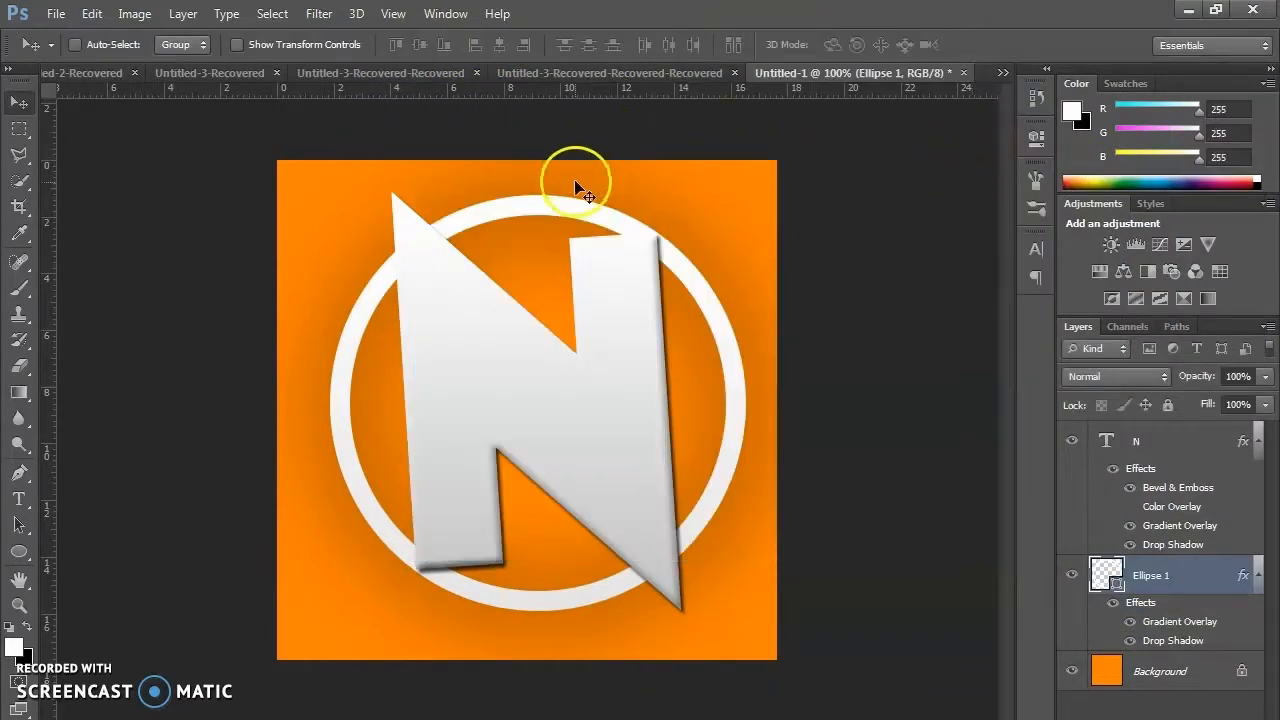
Nudge the N a few pixels to the right and upward over the ring.
{"action": "left_click", "coordinate": [1180, 445]}
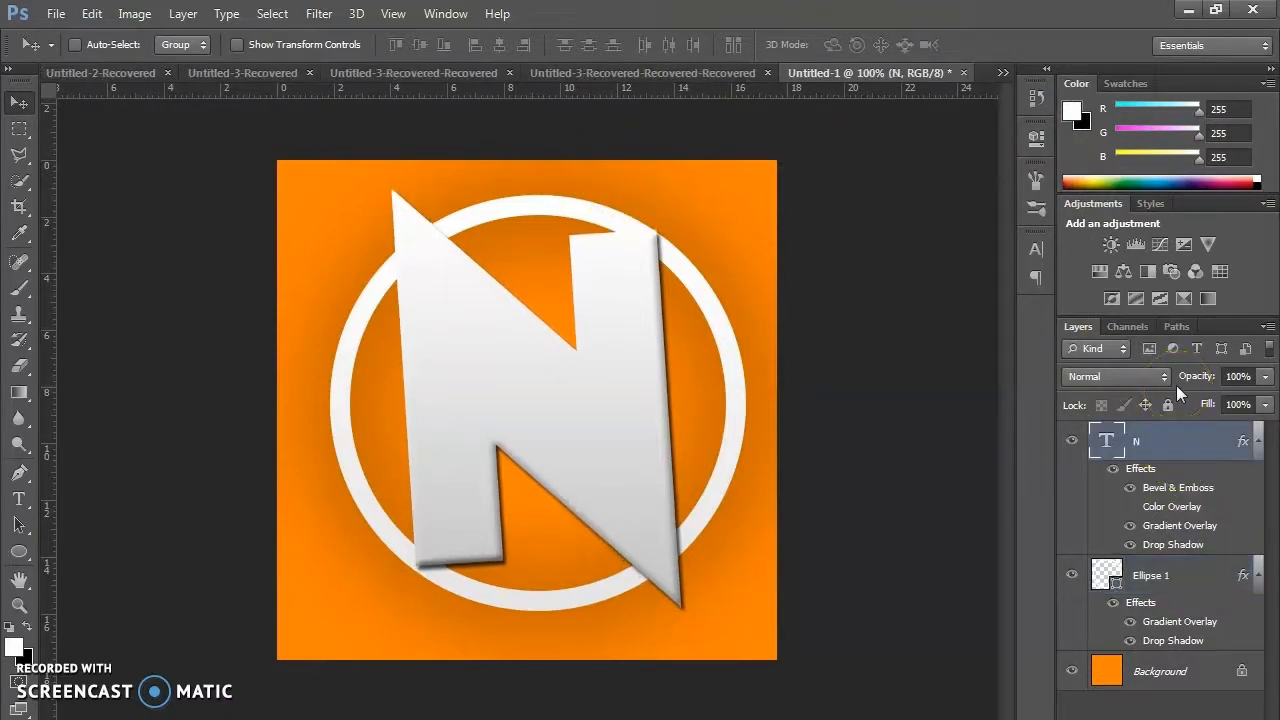
{"action": "key", "text": "Right"}
{"action": "key", "text": "Right"}
{"action": "key", "text": "Right"}
{"action": "key", "text": "Right"}
{"action": "key", "text": "Down"}
{"action": "key", "text": "Down"}
{"action": "key", "text": "Down"}
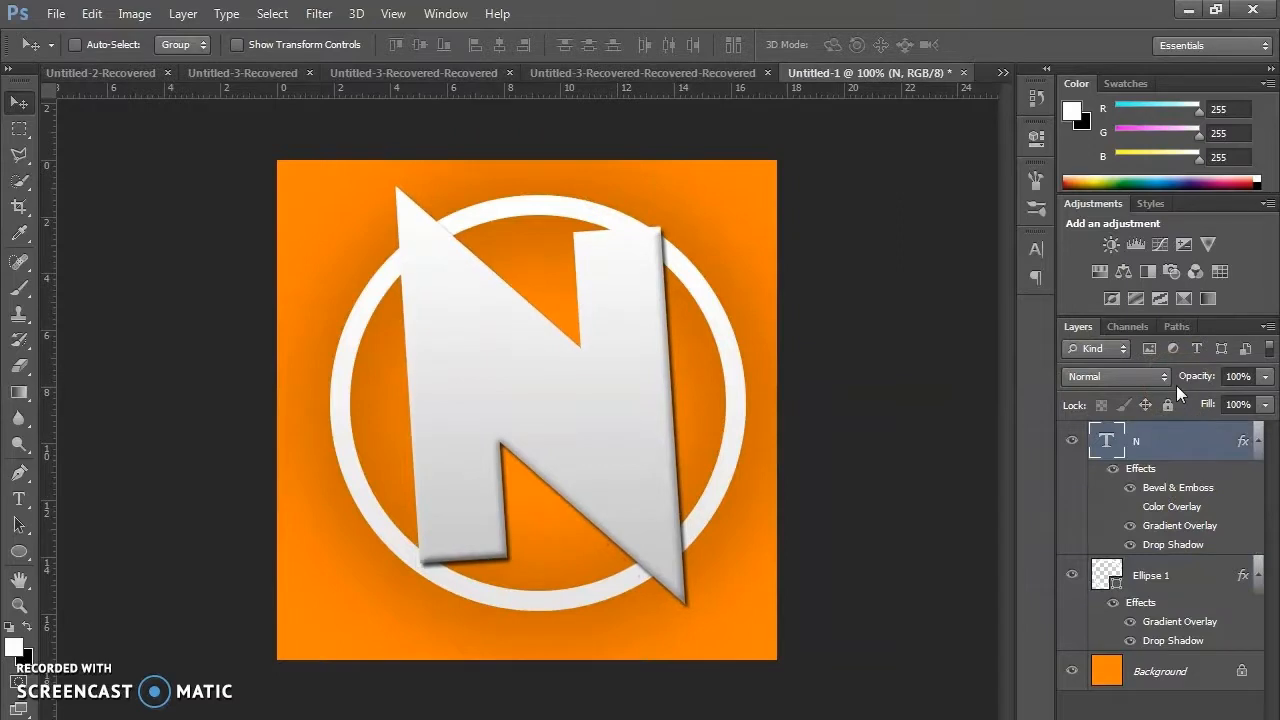
{"action": "key", "text": "Down"}
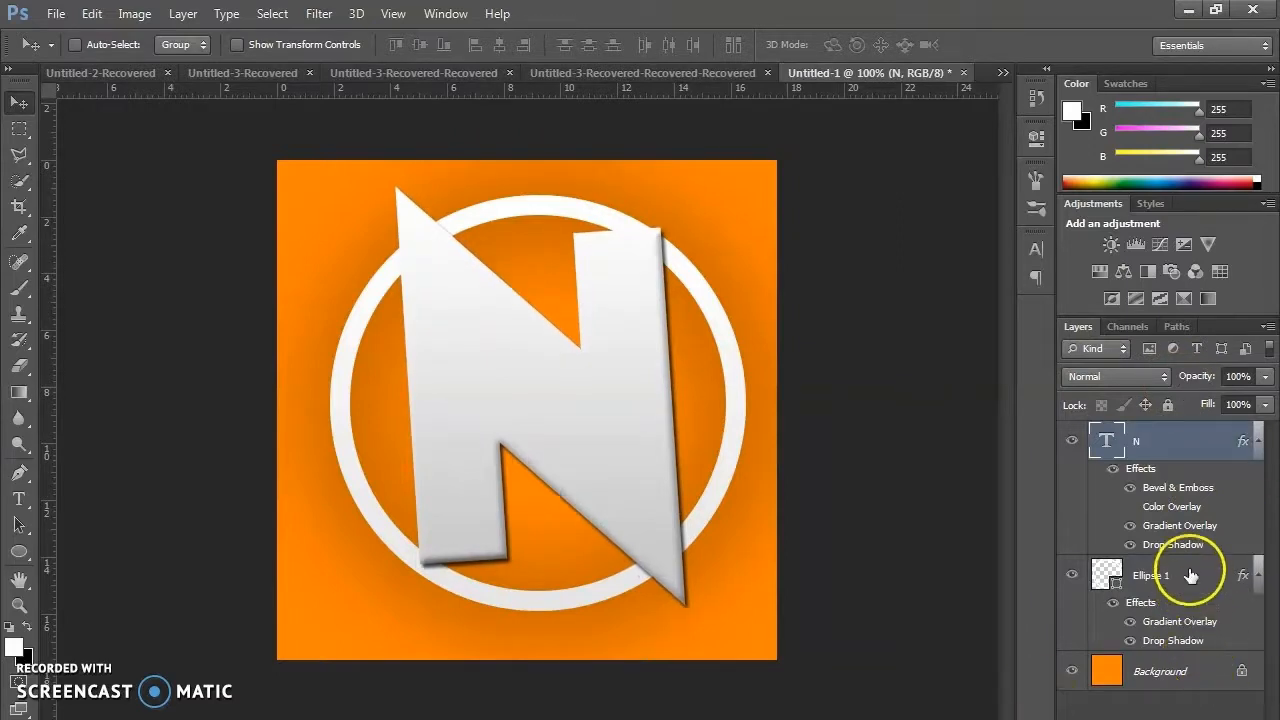
Transform the N and the ring together, rotating them slightly counterclockwise and enlarging them a little.
{"action": "key", "text": "ctrl+t"}
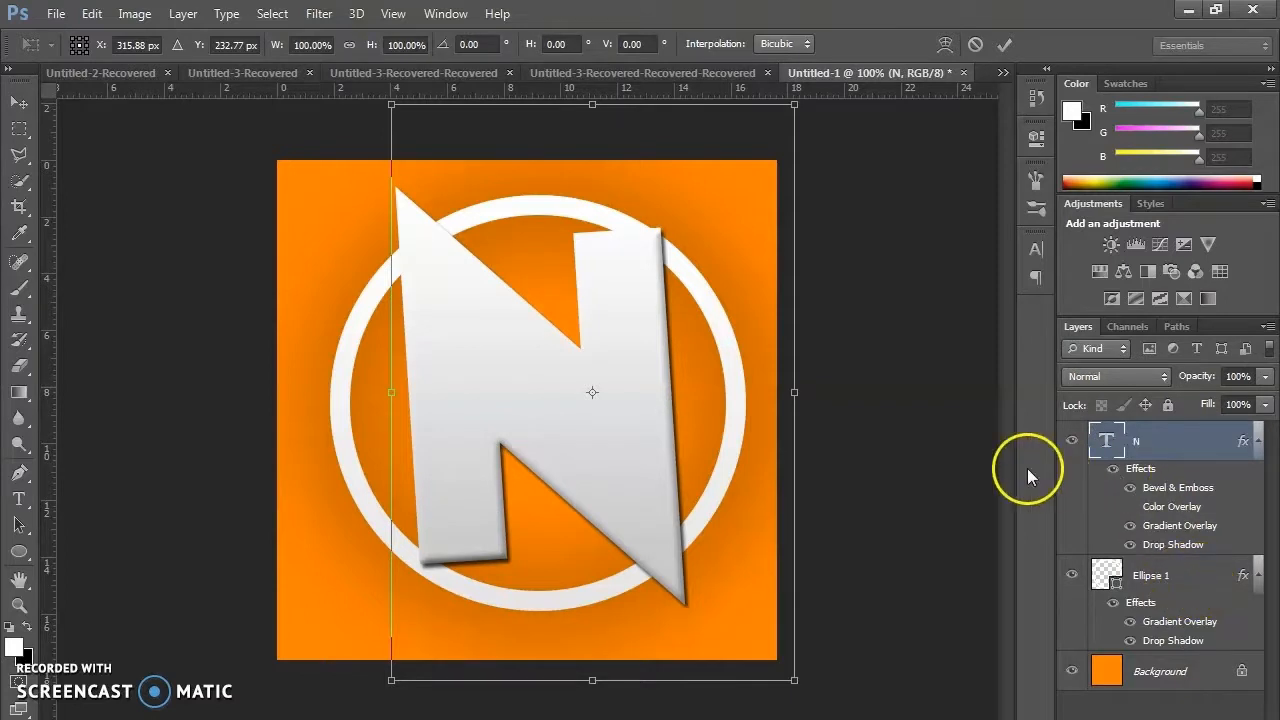
{"action": "key", "text": "Return"}
{"action": "left_click", "coordinate": [1113, 571], "text": "shift"}
{"action": "key", "text": "ctrl+t"}
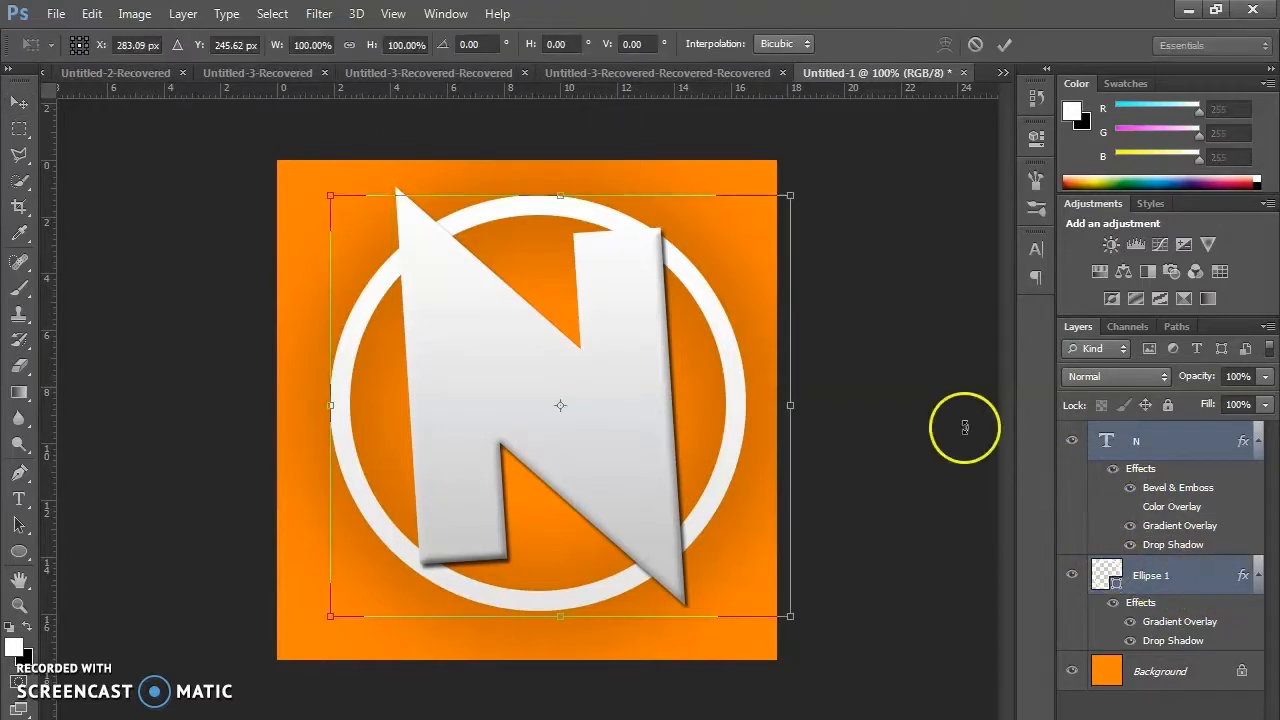
{"action": "left_click_drag", "start_coordinate": [826, 180], "coordinate": [815, 160]}
{"action": "mouse_move", "coordinate": [334, 620]}
{"action": "left_mouse_down"}
{"action": "mouse_move", "coordinate": [316, 698]}
{"action": "mouse_move", "coordinate": [330, 628]}
{"action": "left_mouse_up"}
{"action": "key", "text": "Return"}
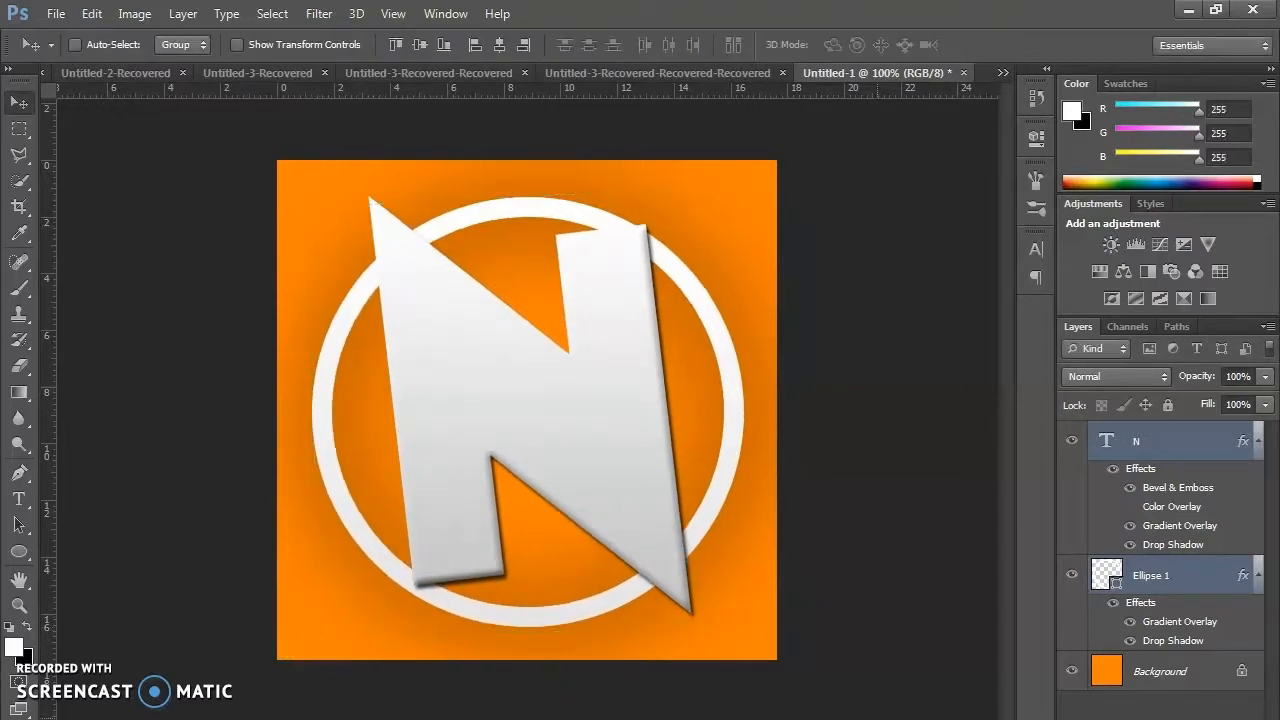
Thicken the ring by setting the ellipse's stroke width to 25.17 pt.
{"action": "left_click", "coordinate": [1204, 576]}
{"action": "left_click", "coordinate": [19, 551]}
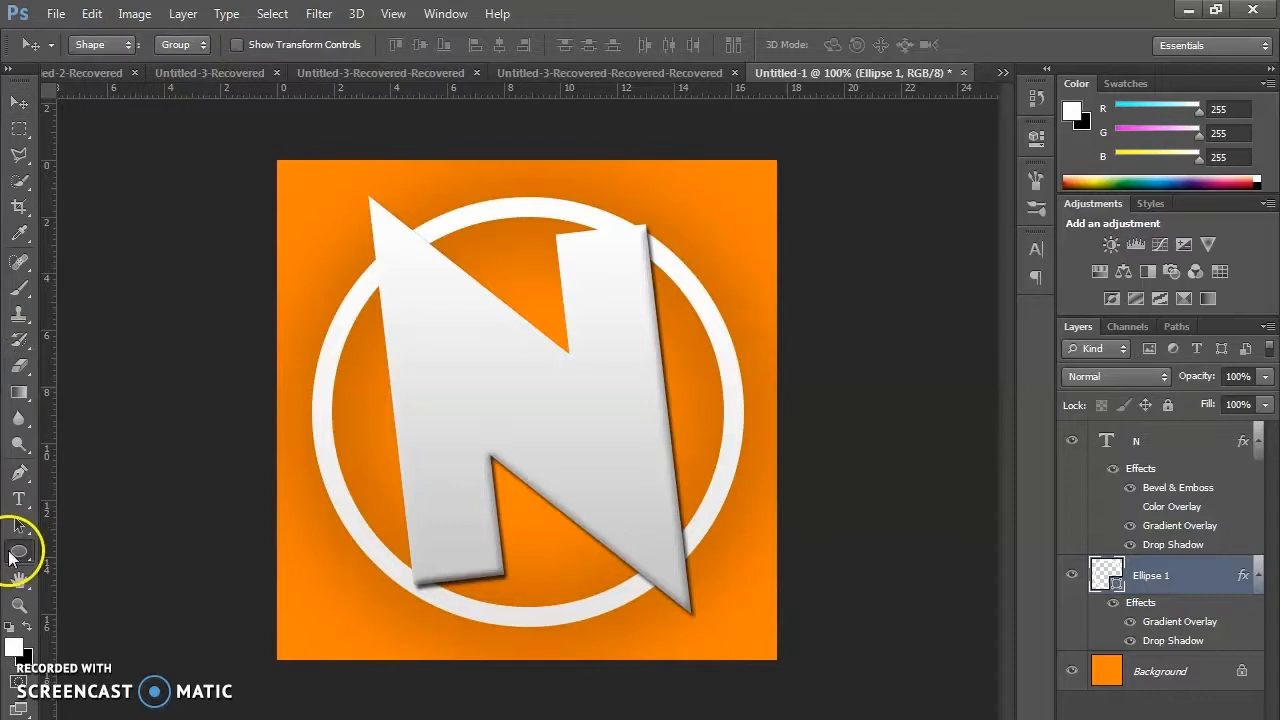
{"action": "left_click", "coordinate": [329, 45]}
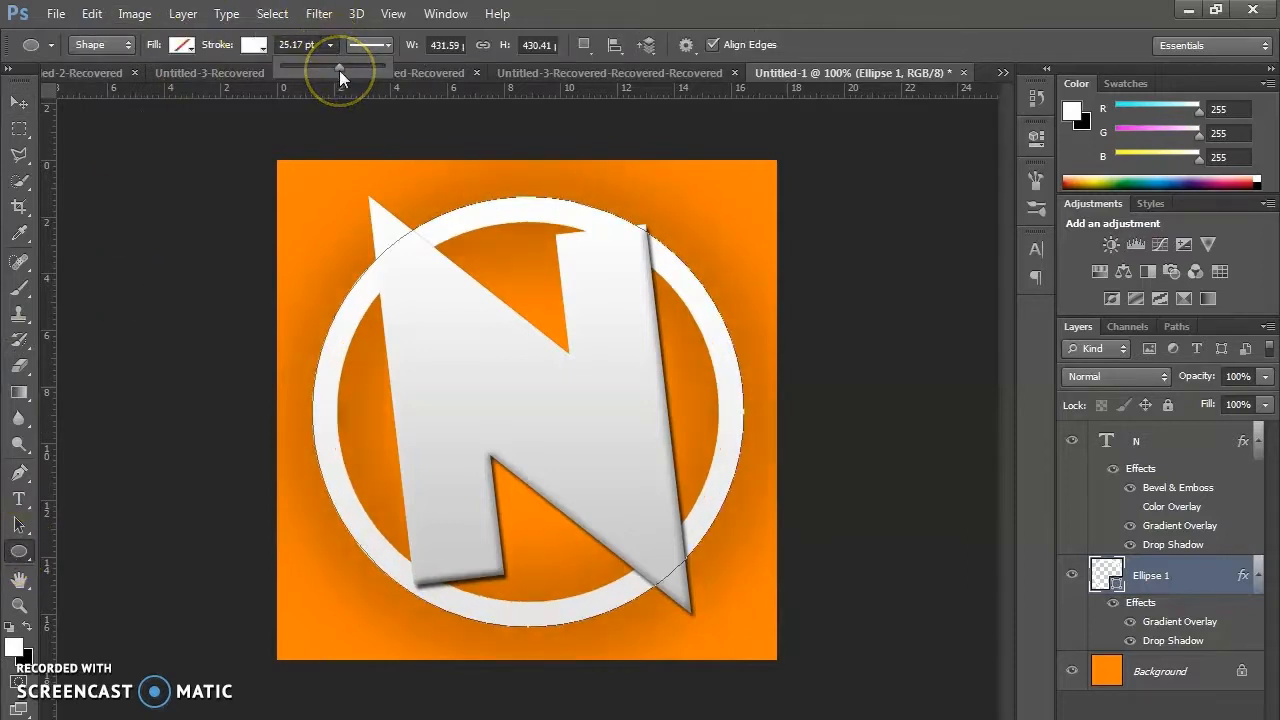
{"action": "left_click", "coordinate": [27, 101]}
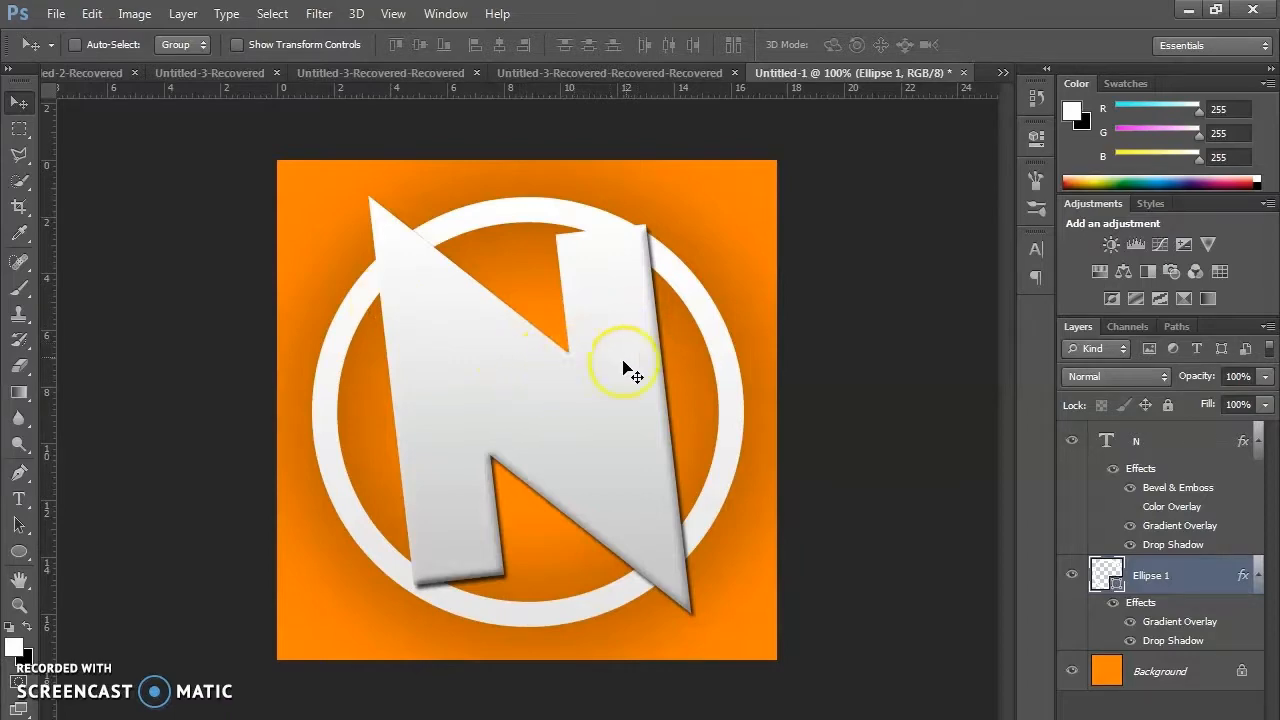
Try out Color Overlay, Outer Glow and Inner Shadow on the N, turning each off again.
{"action": "right_click", "coordinate": [1149, 440]}
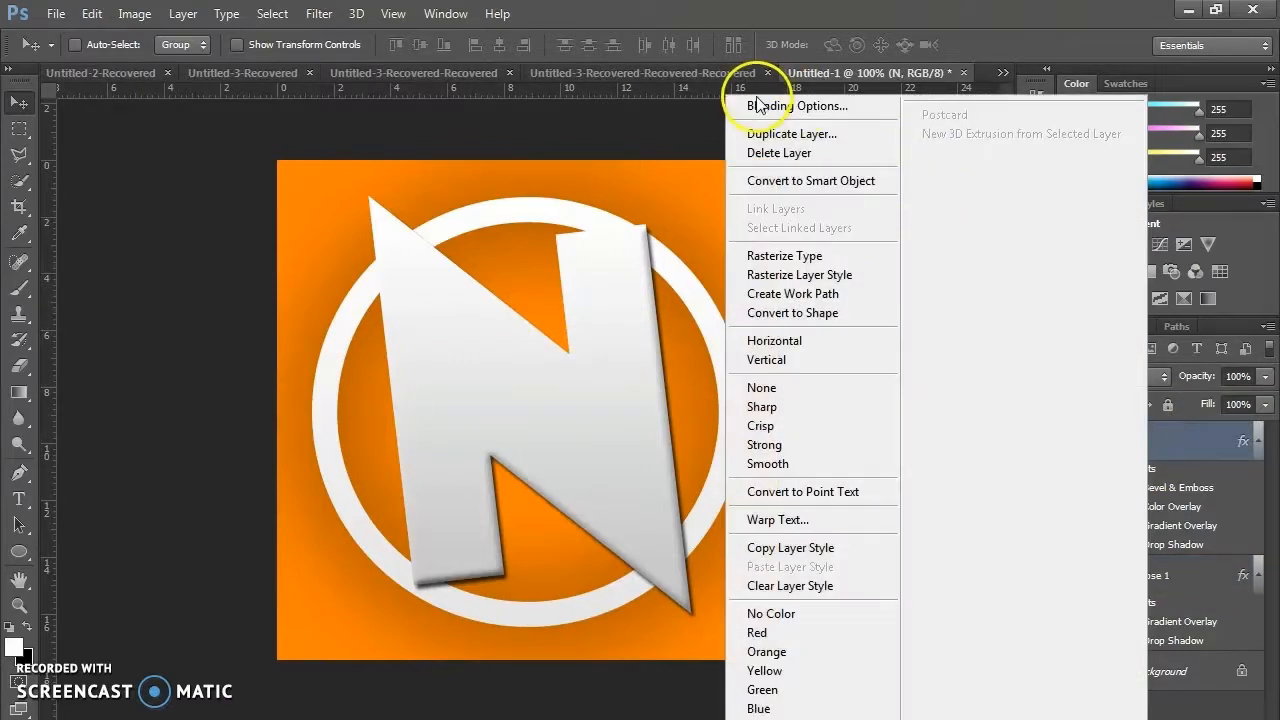
{"action": "left_click", "coordinate": [757, 105]}
{"action": "left_click_drag", "start_coordinate": [500, 100], "coordinate": [799, 101]}
{"action": "left_click", "coordinate": [737, 320]}
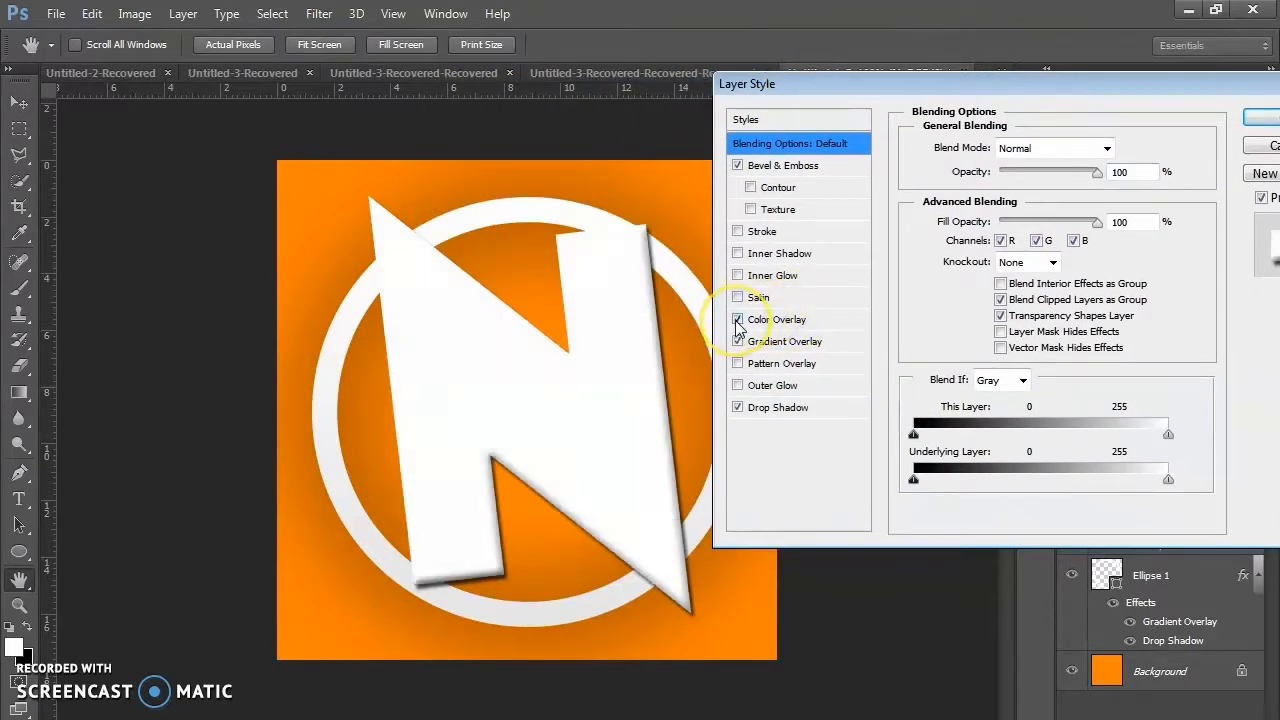
{"action": "left_click", "coordinate": [737, 321]}
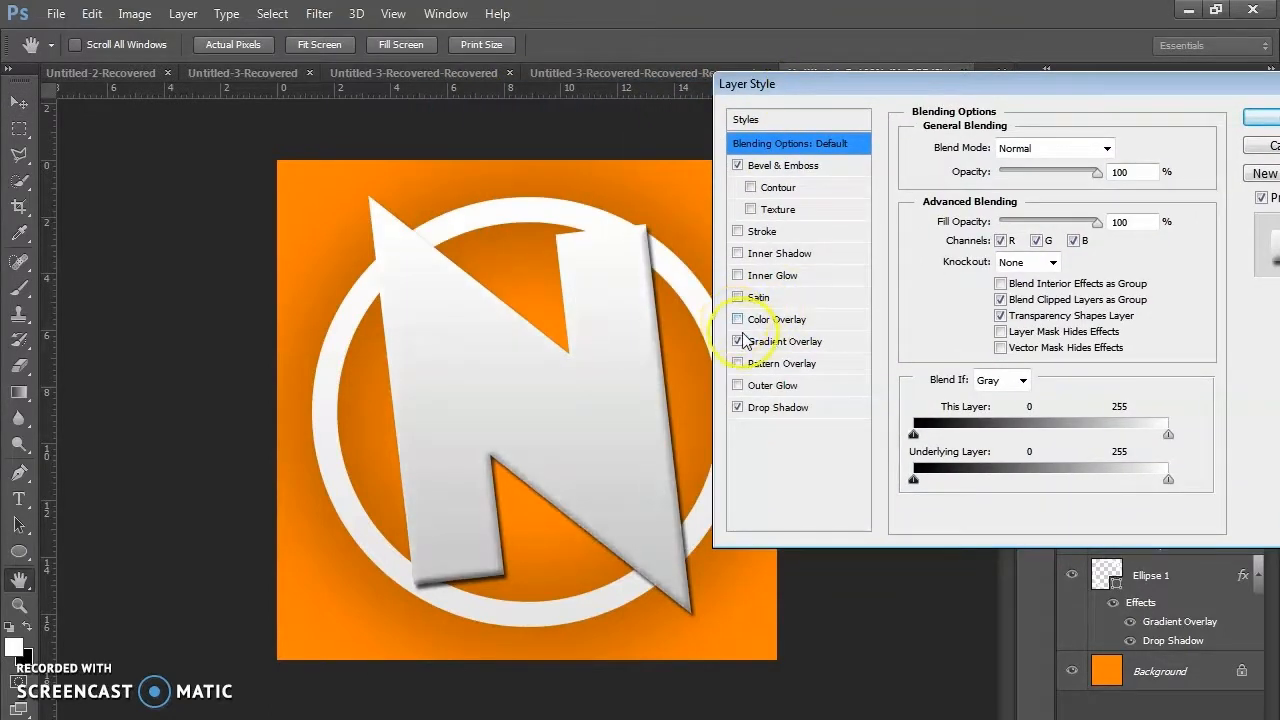
{"action": "left_click", "coordinate": [760, 386]}
{"action": "left_click", "coordinate": [737, 386]}
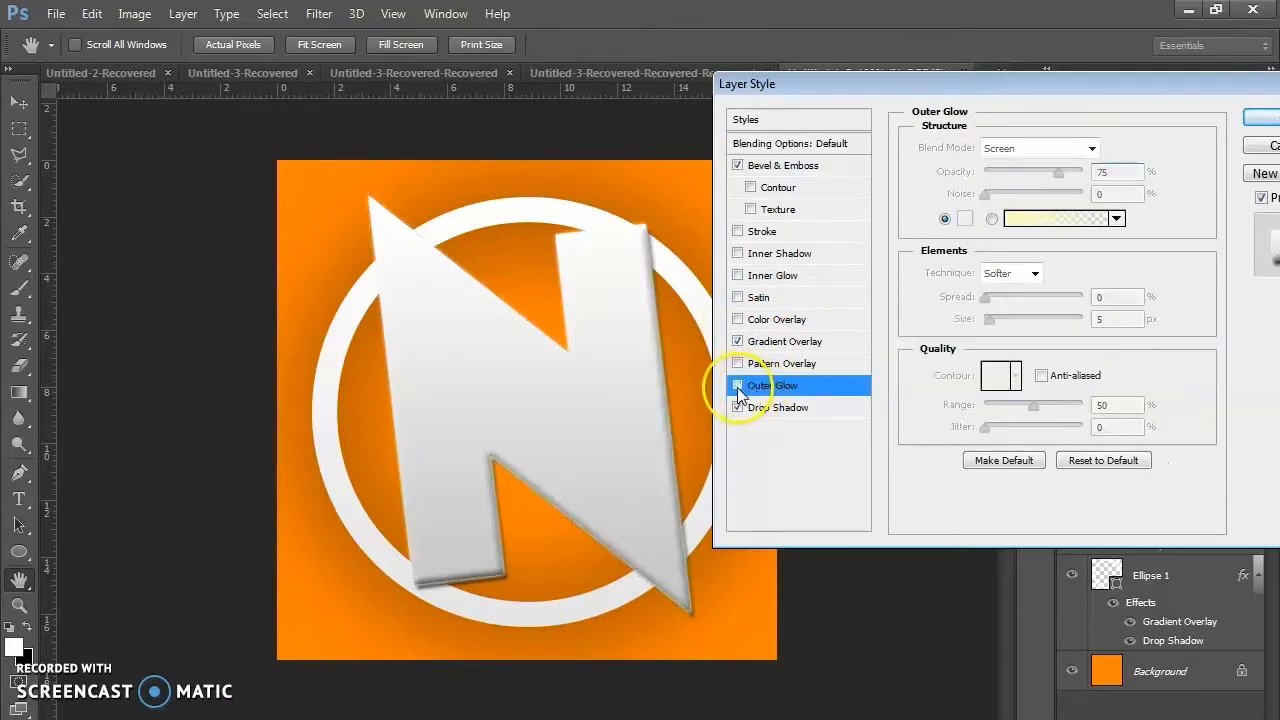
{"action": "left_click", "coordinate": [737, 254]}
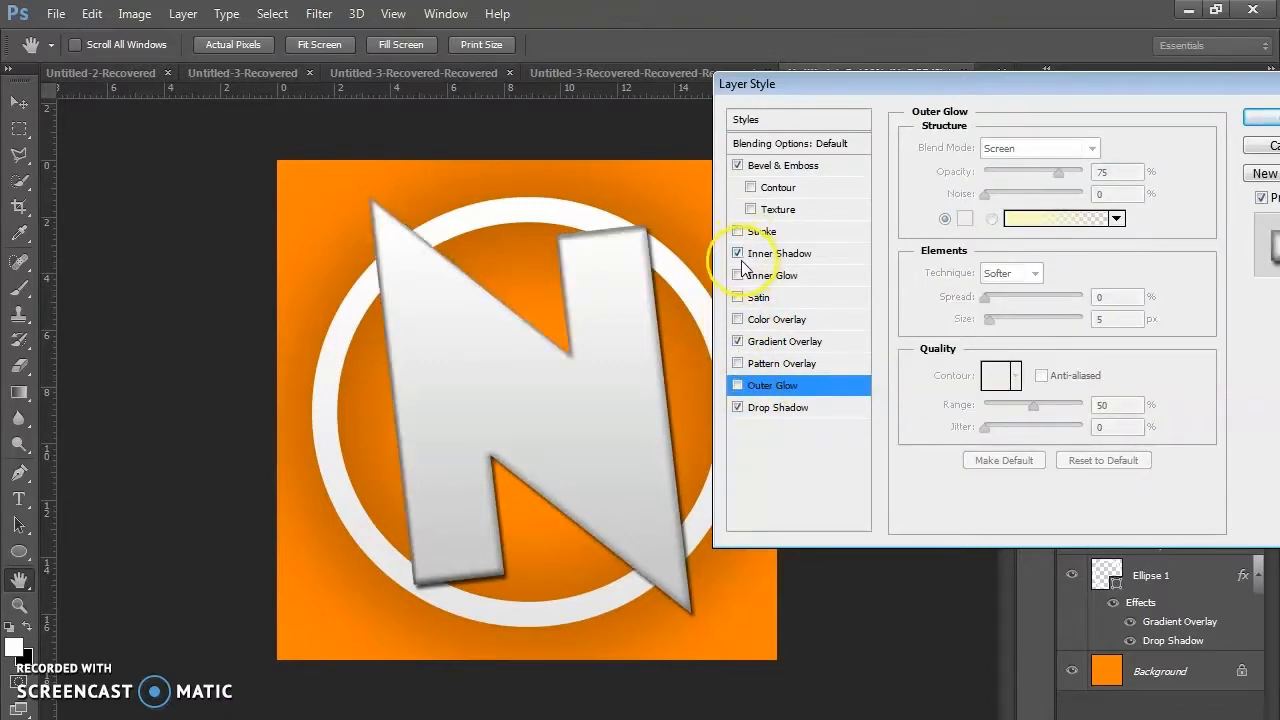
{"action": "left_click", "coordinate": [739, 254]}
Set the N's Bevel & Emboss to 81% depth, 9 px size and 16 px soften, with 100% highlight and 93% shadow opacity.
{"action": "left_click", "coordinate": [765, 166]}
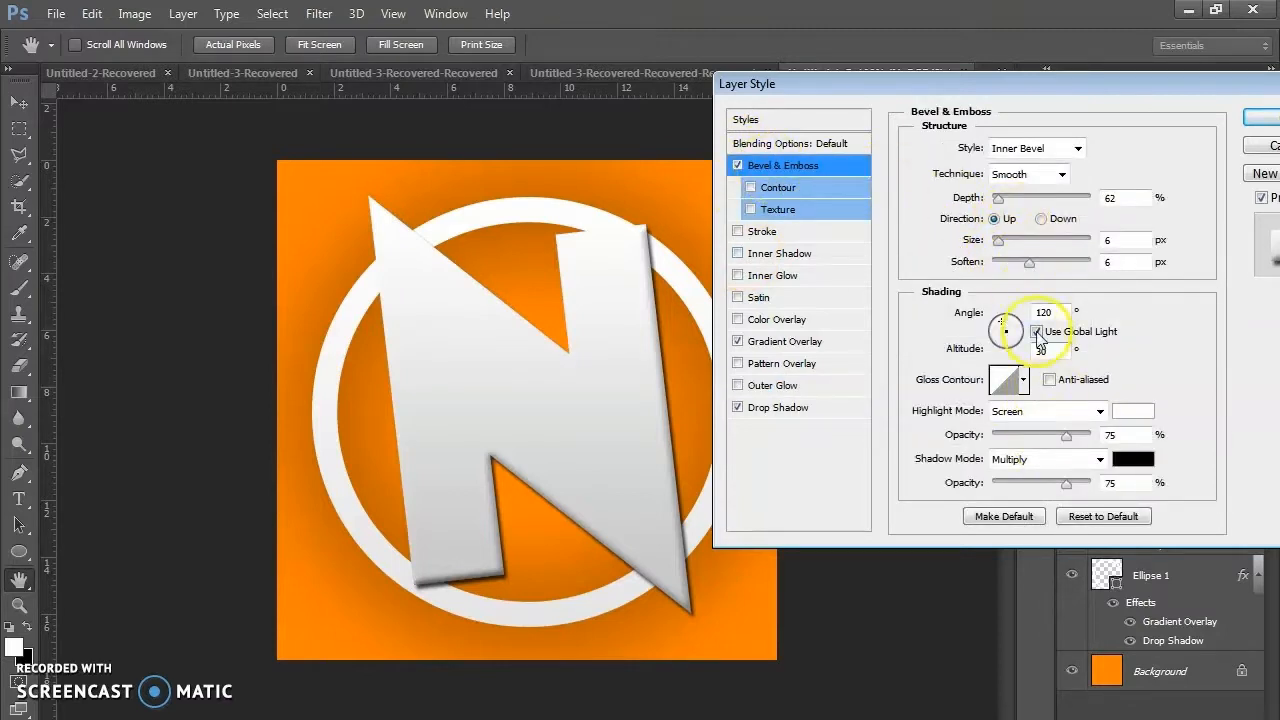
{"action": "left_click_drag", "start_coordinate": [1067, 490], "coordinate": [1084, 488]}
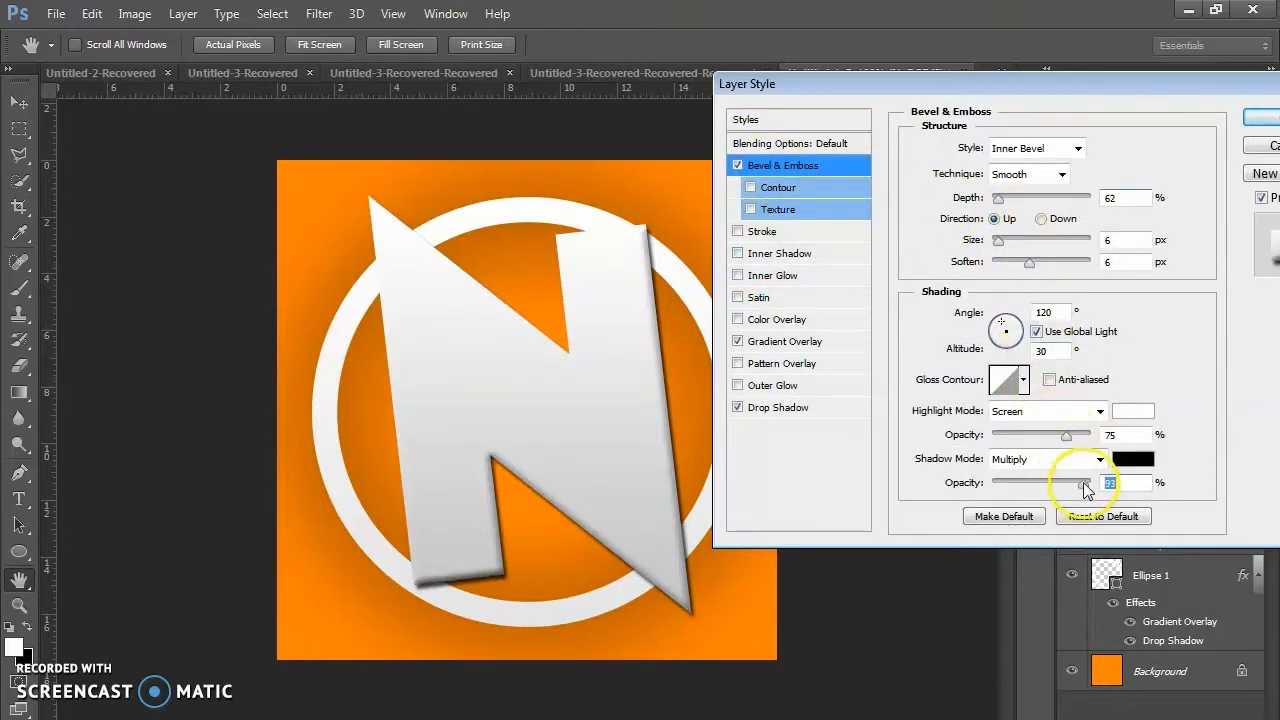
{"action": "left_click_drag", "start_coordinate": [1068, 437], "coordinate": [1100, 432]}
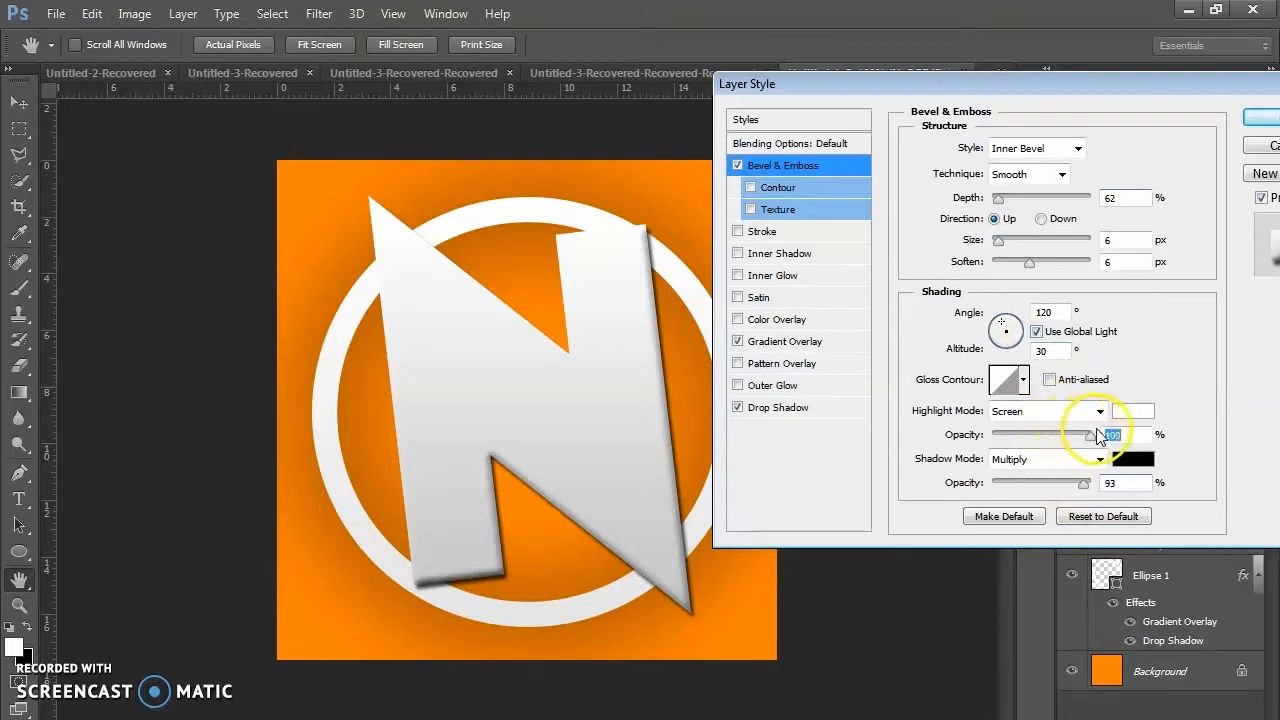
{"action": "left_click_drag", "start_coordinate": [1000, 245], "coordinate": [1097, 276]}
{"action": "left_click_drag", "start_coordinate": [996, 206], "coordinate": [1003, 205]}
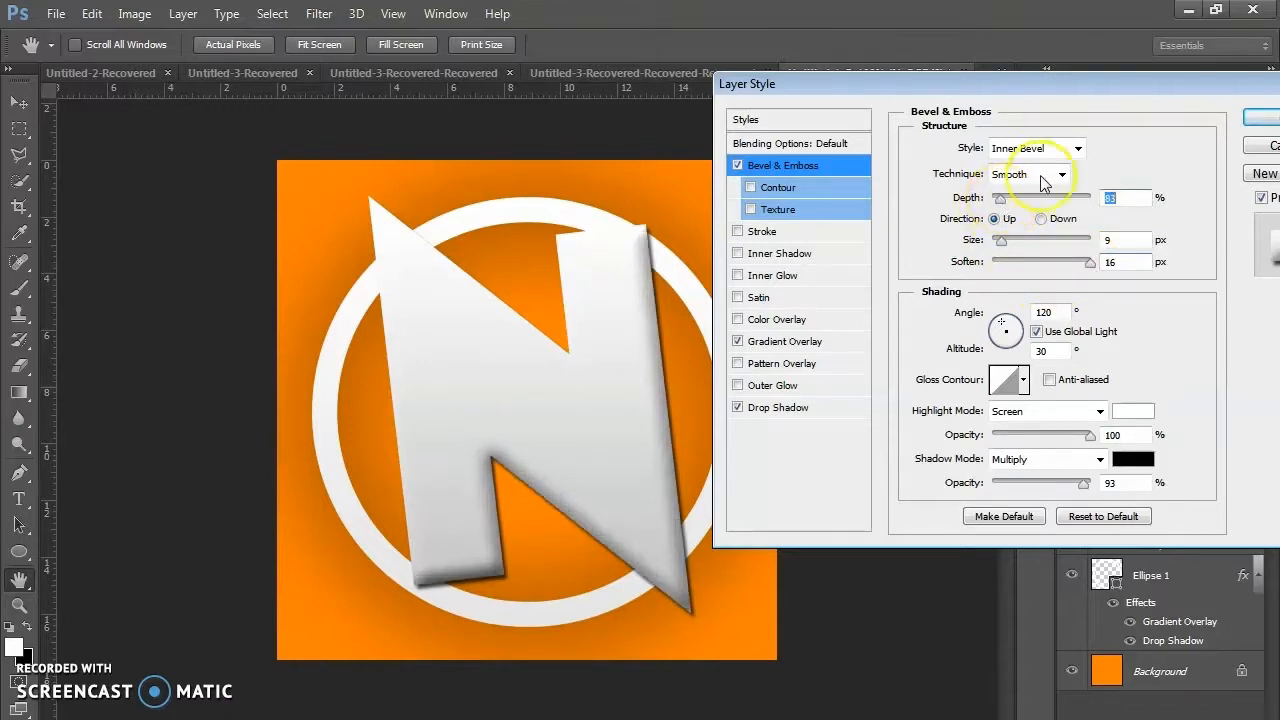
{"action": "left_click_drag", "start_coordinate": [1016, 91], "coordinate": [897, 110]}
{"action": "left_click", "coordinate": [1164, 138]}
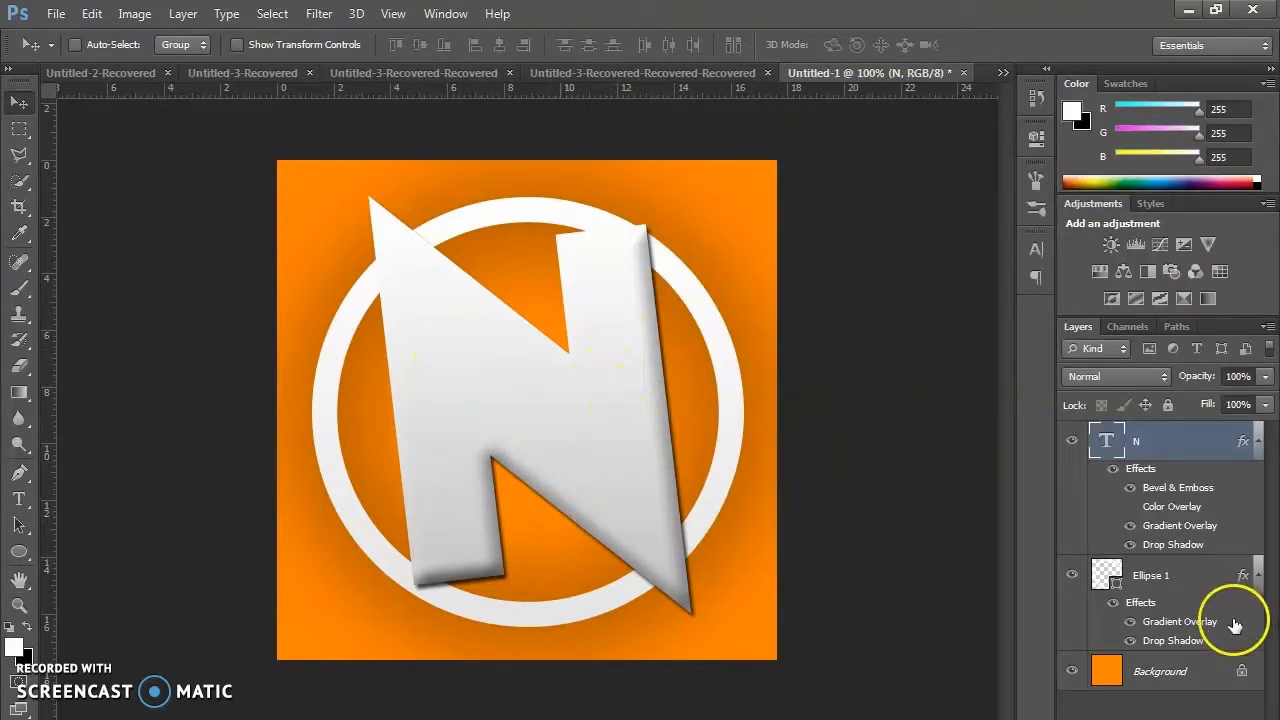
Convert the locked Background into a regular layer named Layer 0.
{"action": "double_click", "coordinate": [1240, 669]}
{"action": "left_click", "coordinate": [807, 247]}
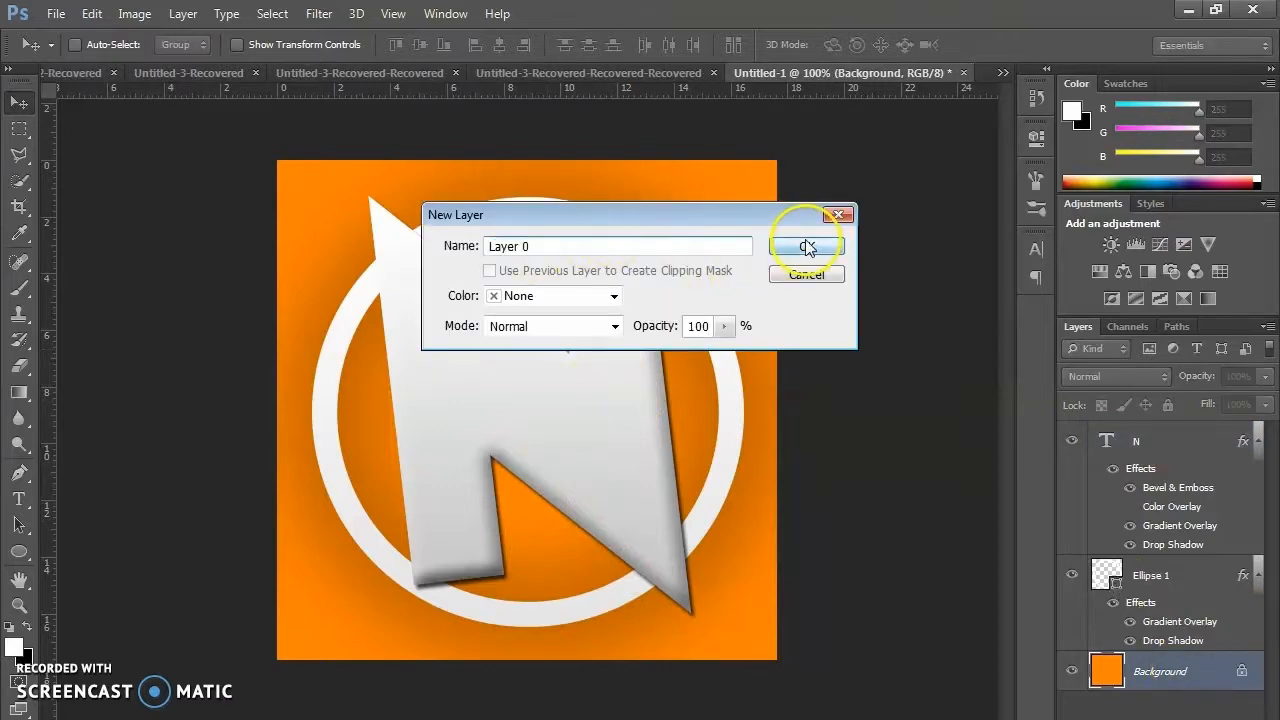
Try out a yellow Color Overlay on Layer 0 in its layer style.
{"action": "right_click", "coordinate": [1156, 650]}
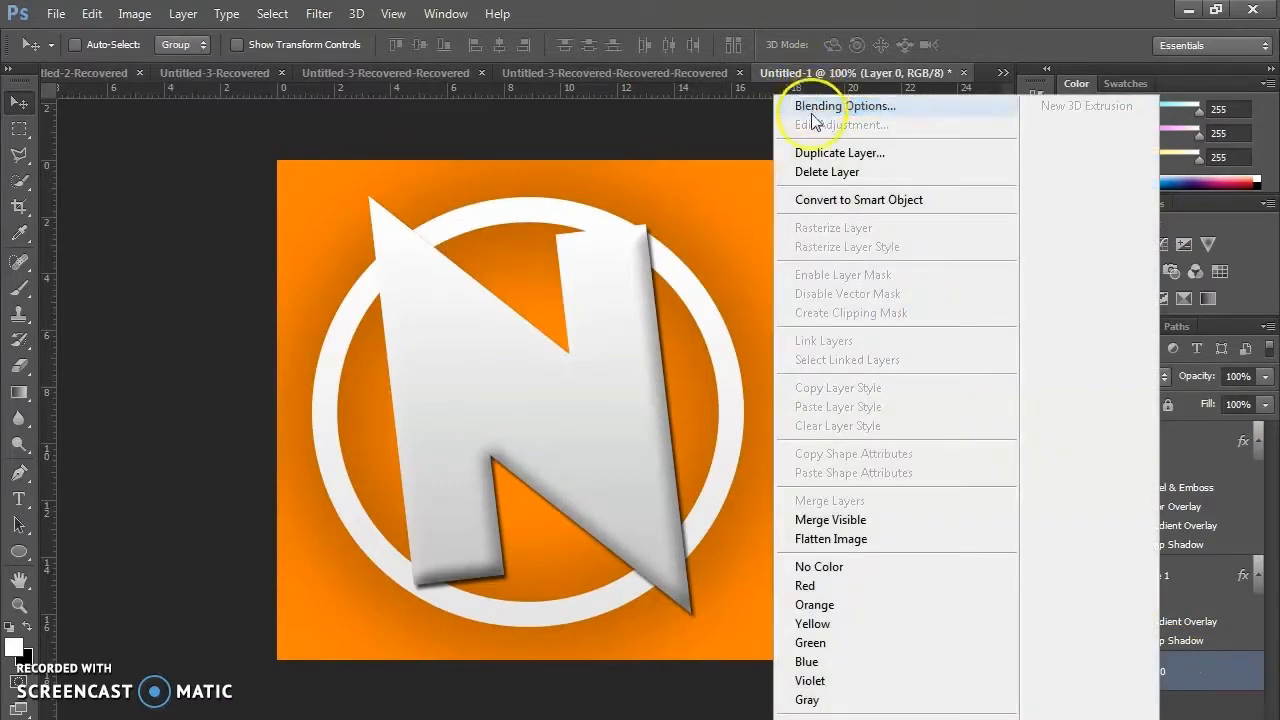
{"action": "left_click", "coordinate": [812, 108]}
{"action": "left_click", "coordinate": [617, 337]}
{"action": "left_click", "coordinate": [617, 337]}
{"action": "left_click", "coordinate": [630, 341]}
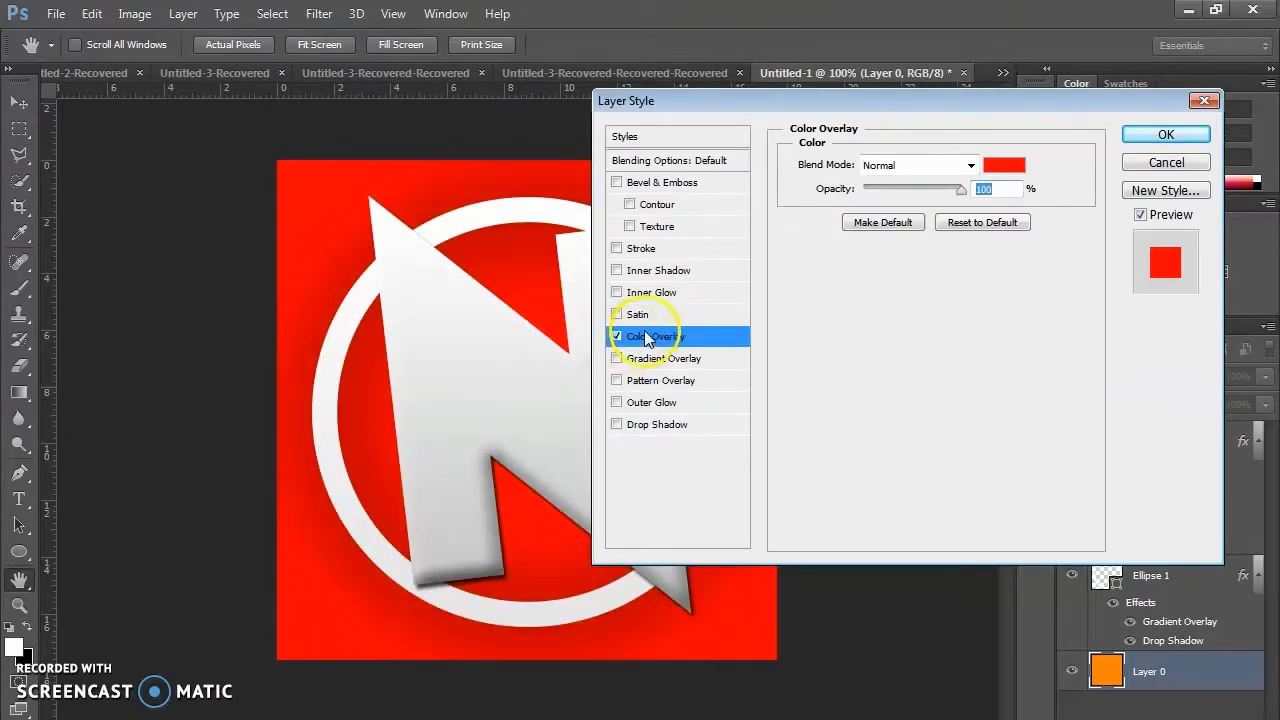
{"action": "left_click_drag", "start_coordinate": [640, 103], "coordinate": [806, 122]}
{"action": "left_click", "coordinate": [1140, 186]}
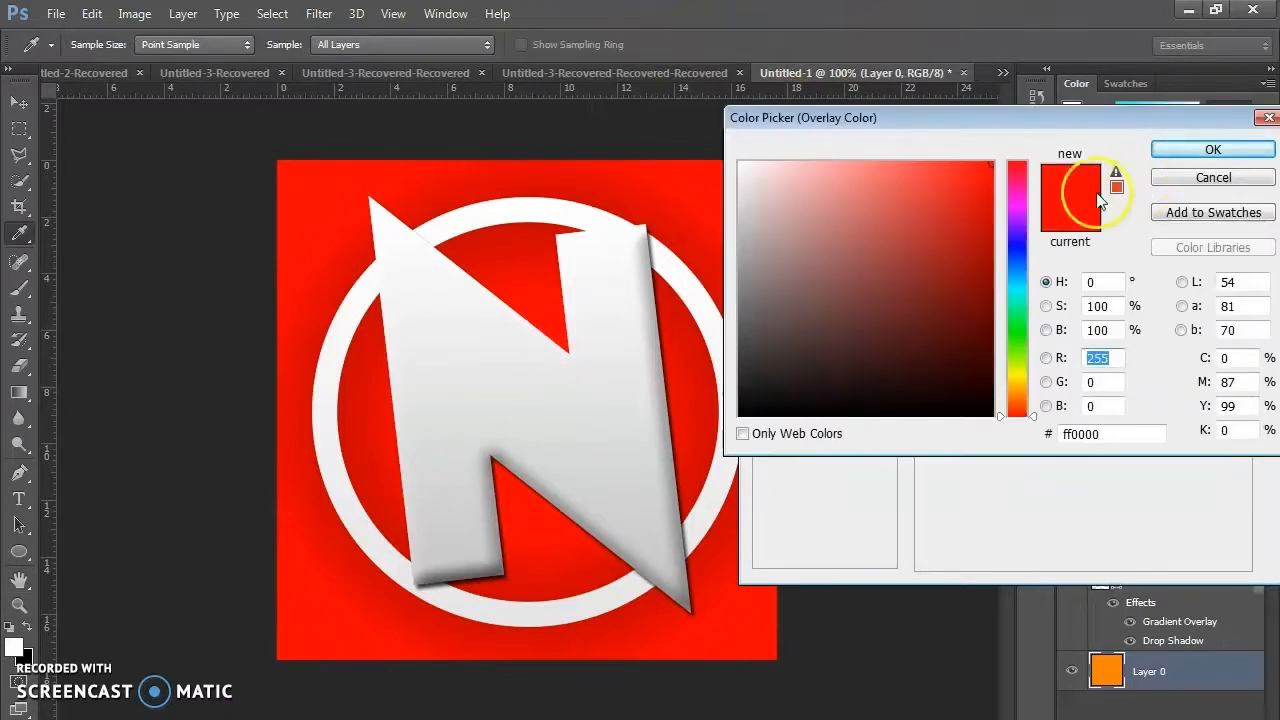
{"action": "left_click_drag", "start_coordinate": [1016, 176], "coordinate": [1022, 370]}
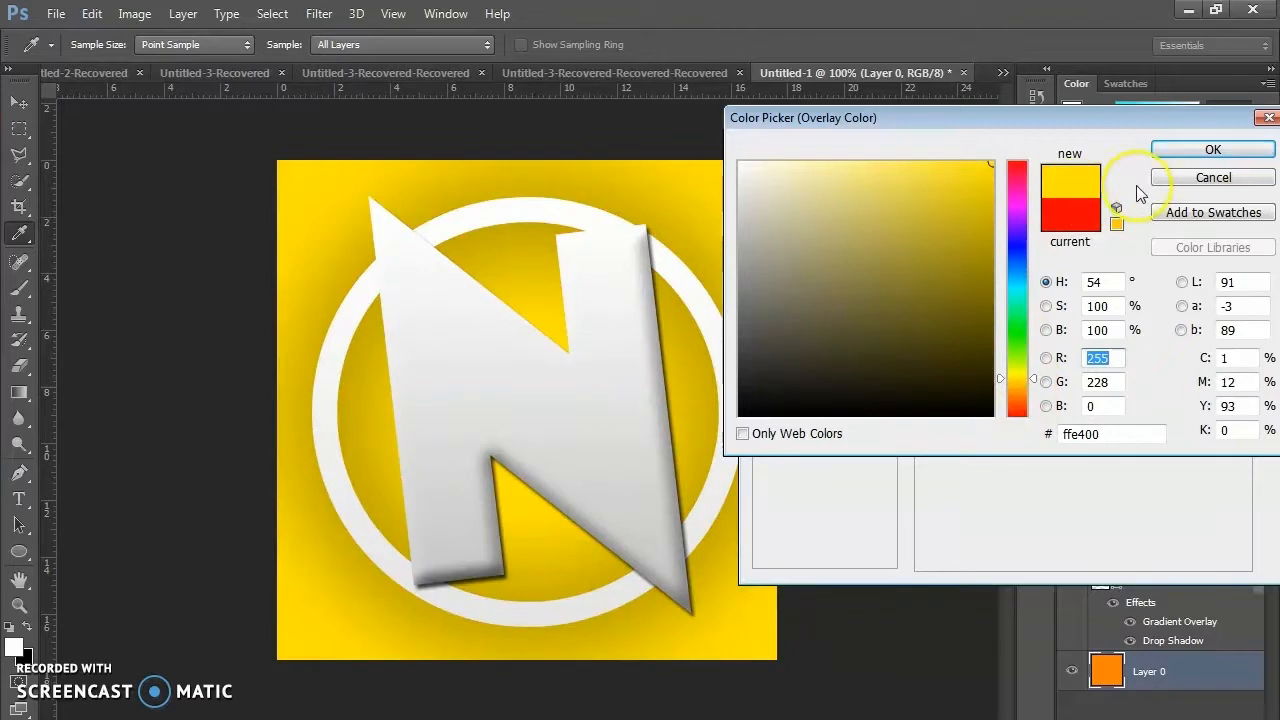
{"action": "left_click", "coordinate": [1205, 178]}
{"action": "left_click", "coordinate": [763, 356]}
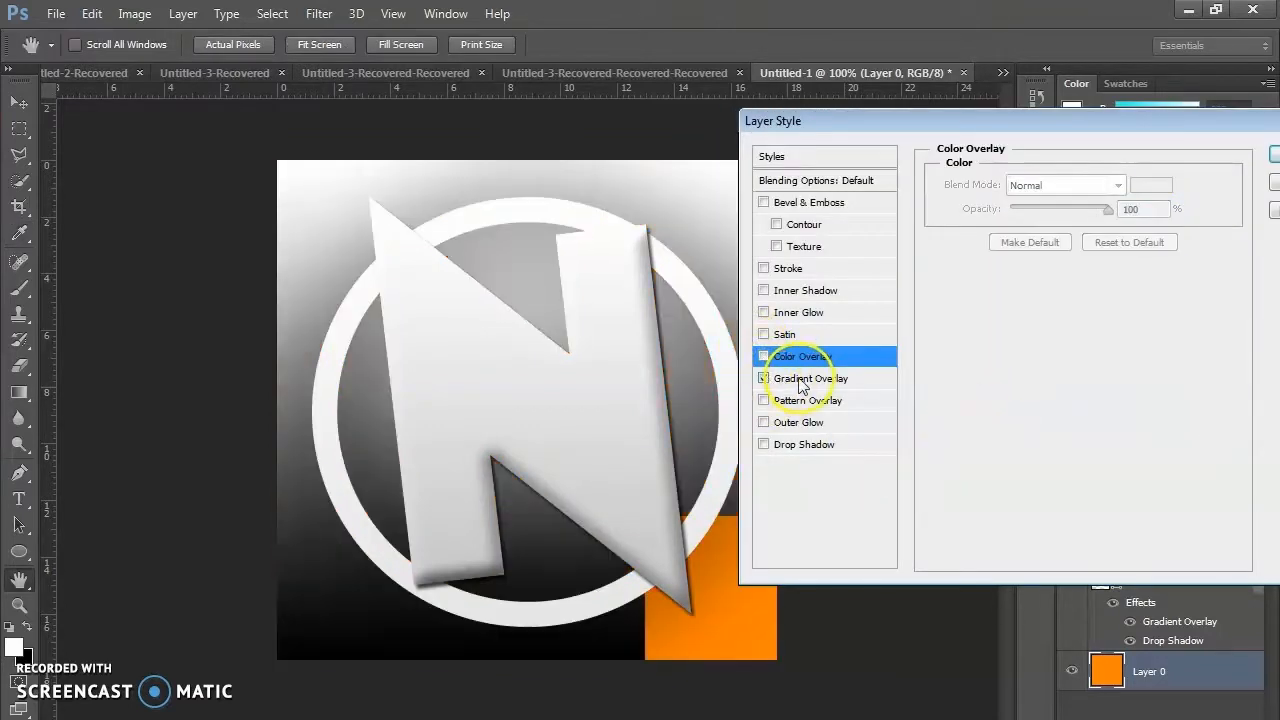
Give Layer 0 a Gradient Overlay from the Orange, Yellow, Orange preset, reduced to two stops running from yellow to orange.
{"action": "left_click", "coordinate": [770, 378]}
{"action": "left_click", "coordinate": [1060, 236]}
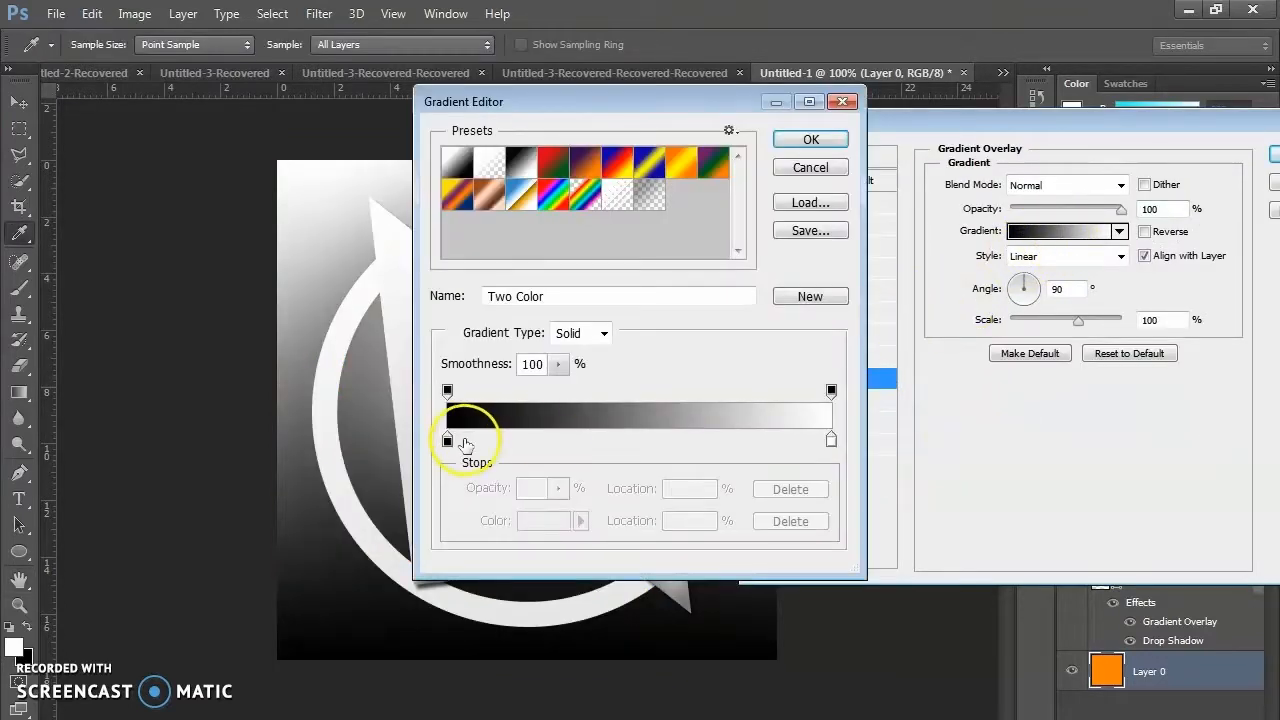
{"action": "left_click", "coordinate": [681, 162]}
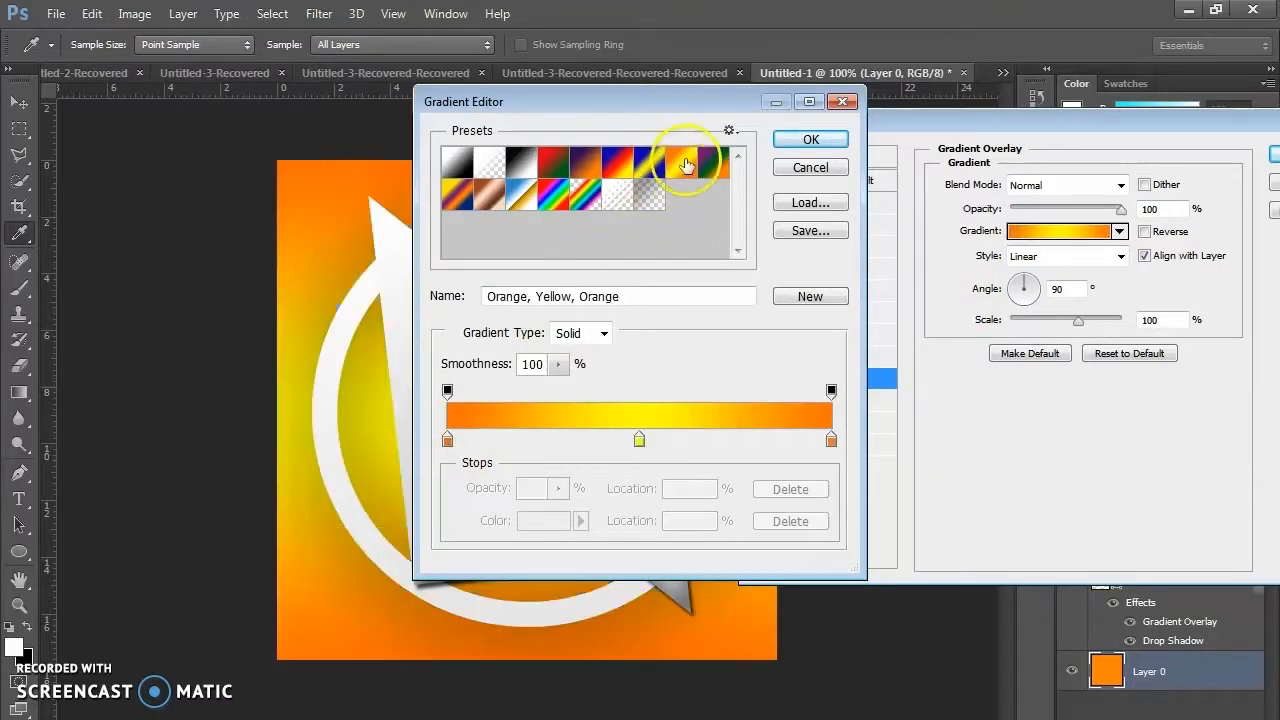
{"action": "left_click_drag", "start_coordinate": [661, 100], "coordinate": [866, 100]}
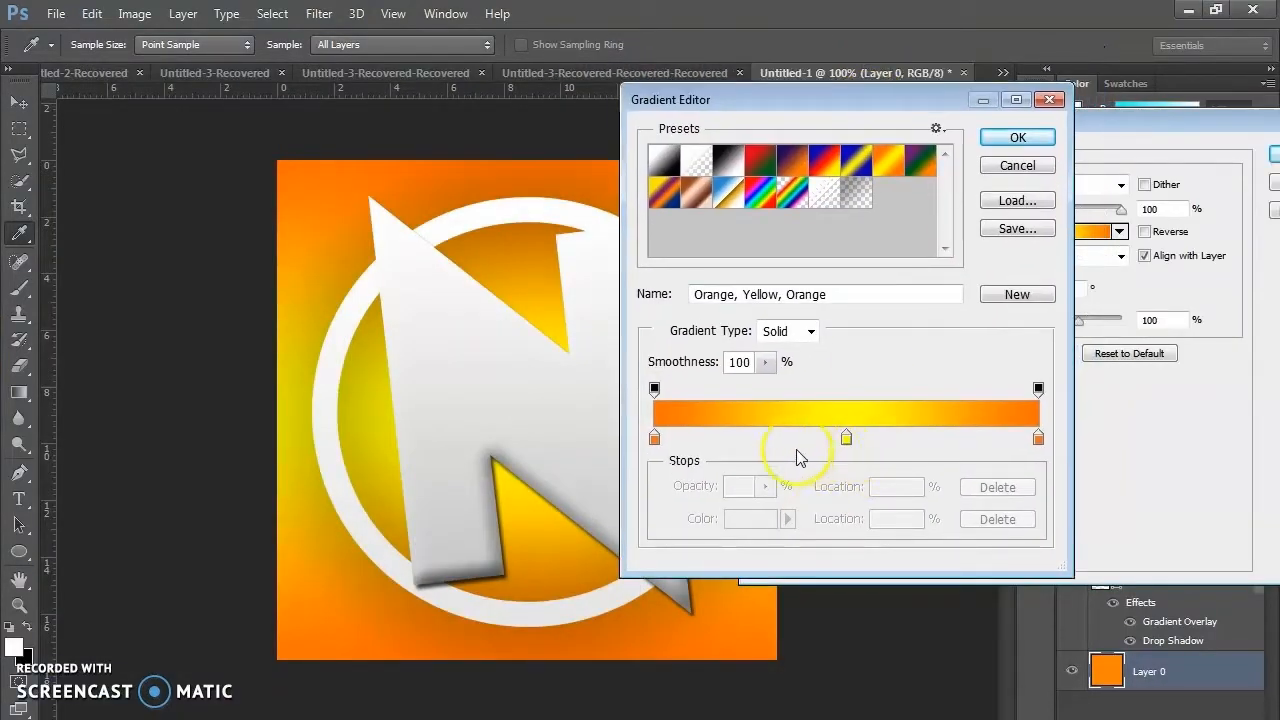
{"action": "left_click", "coordinate": [658, 440]}
{"action": "left_click_drag", "start_coordinate": [850, 445], "coordinate": [724, 443]}
{"action": "left_click", "coordinate": [654, 439]}
{"action": "left_click_drag", "start_coordinate": [724, 443], "coordinate": [655, 440]}
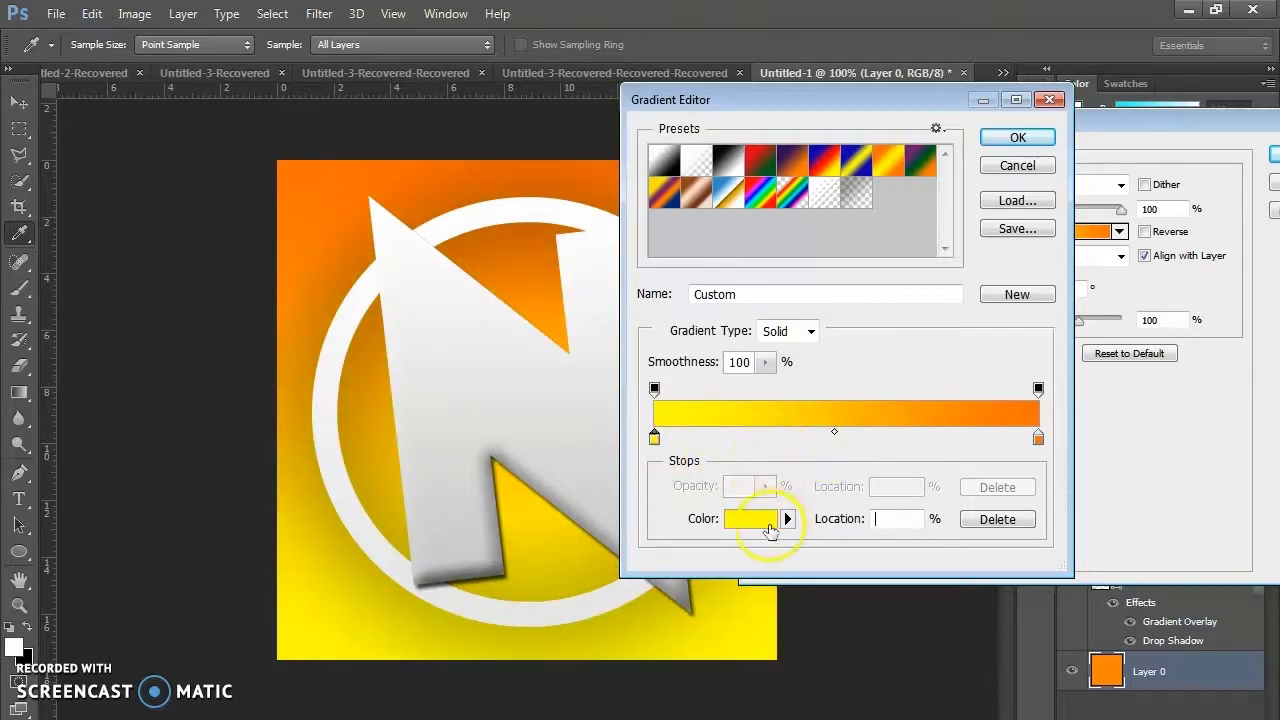
{"action": "left_click", "coordinate": [1018, 140]}
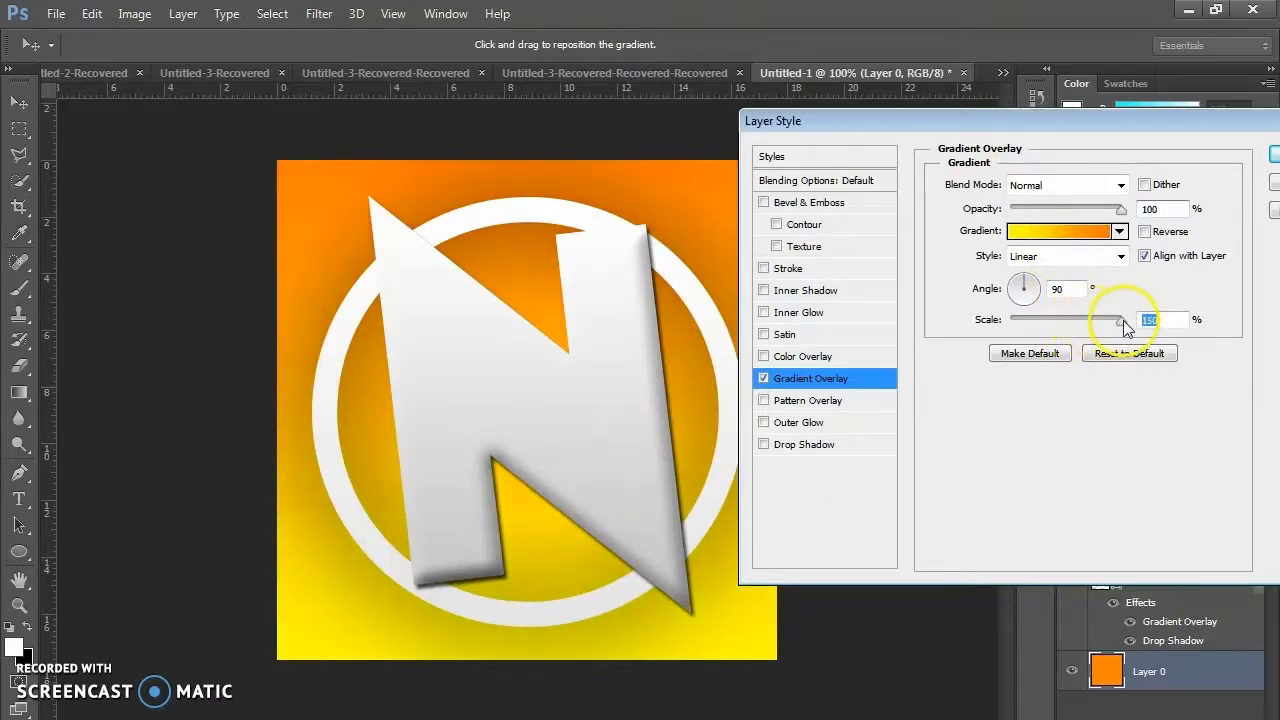
Set the Gradient Overlay to 150% scale and 68% opacity, and recolor its yellow stop to amber ffc002.
{"action": "left_click_drag", "start_coordinate": [1100, 328], "coordinate": [1122, 265]}
{"action": "left_click_drag", "start_coordinate": [1118, 208], "coordinate": [1086, 208]}
{"action": "left_click", "coordinate": [1080, 232]}
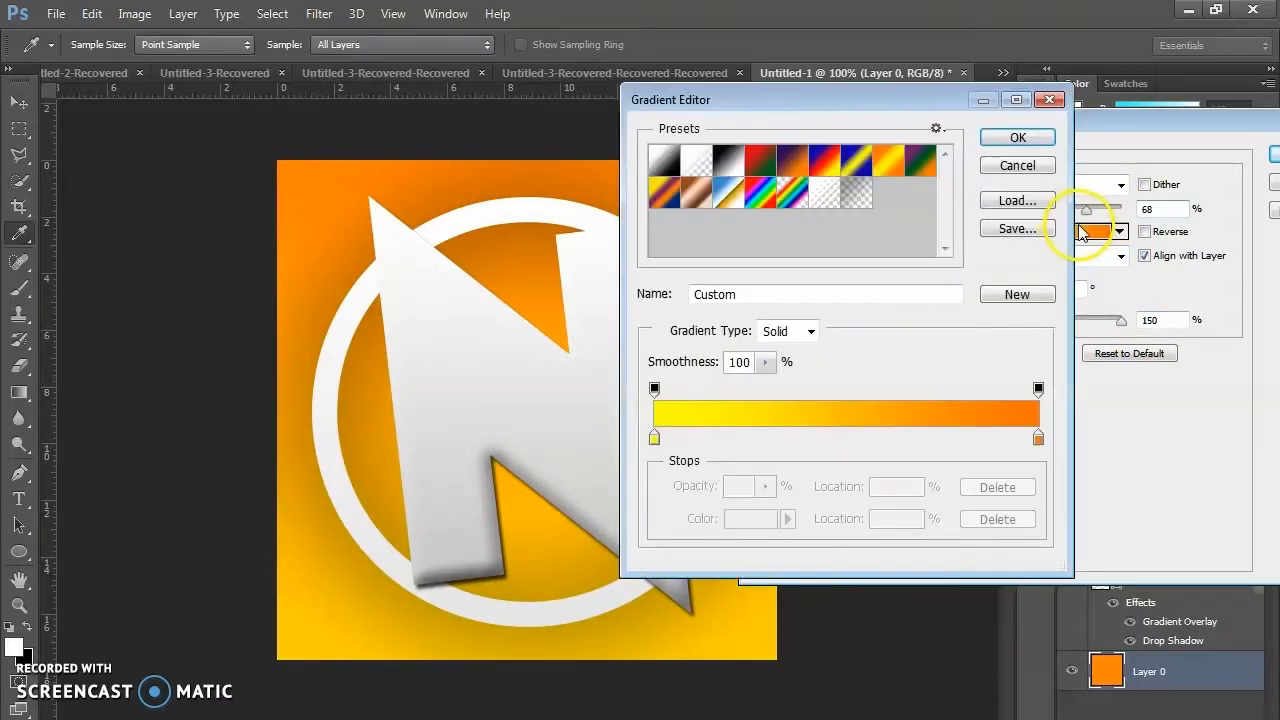
{"action": "left_click", "coordinate": [655, 436]}
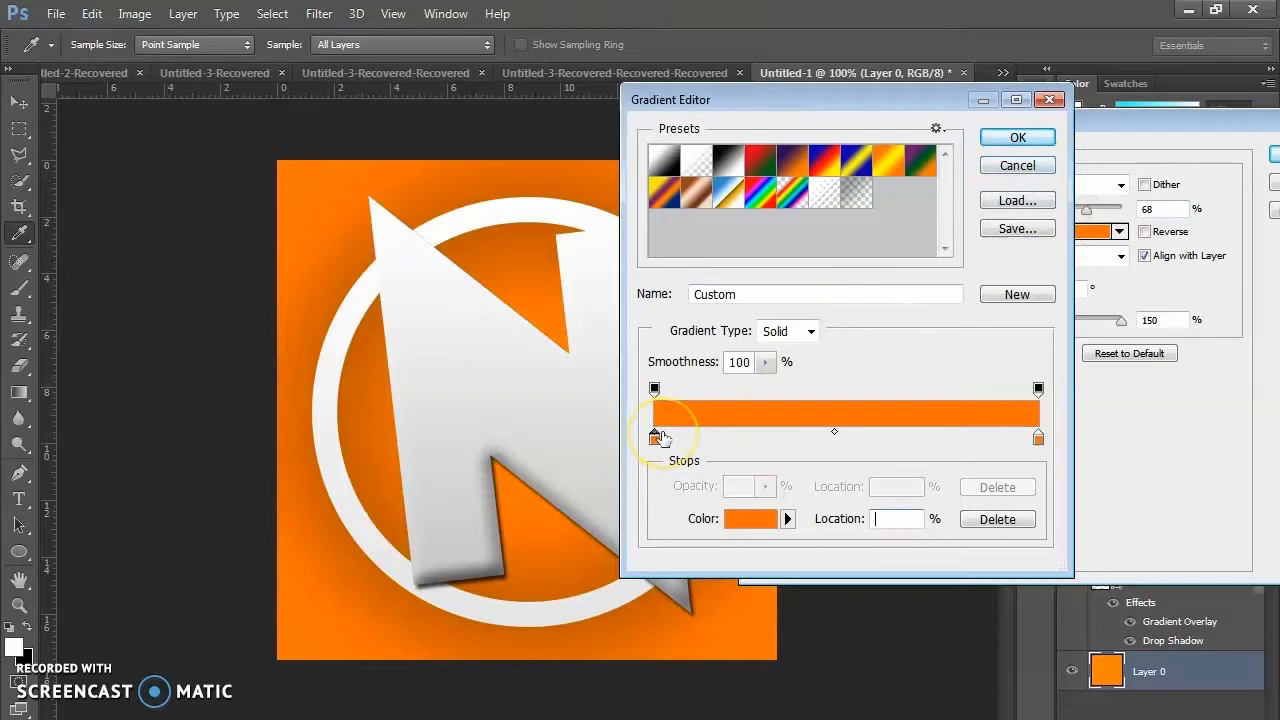
{"action": "left_click", "coordinate": [740, 522]}
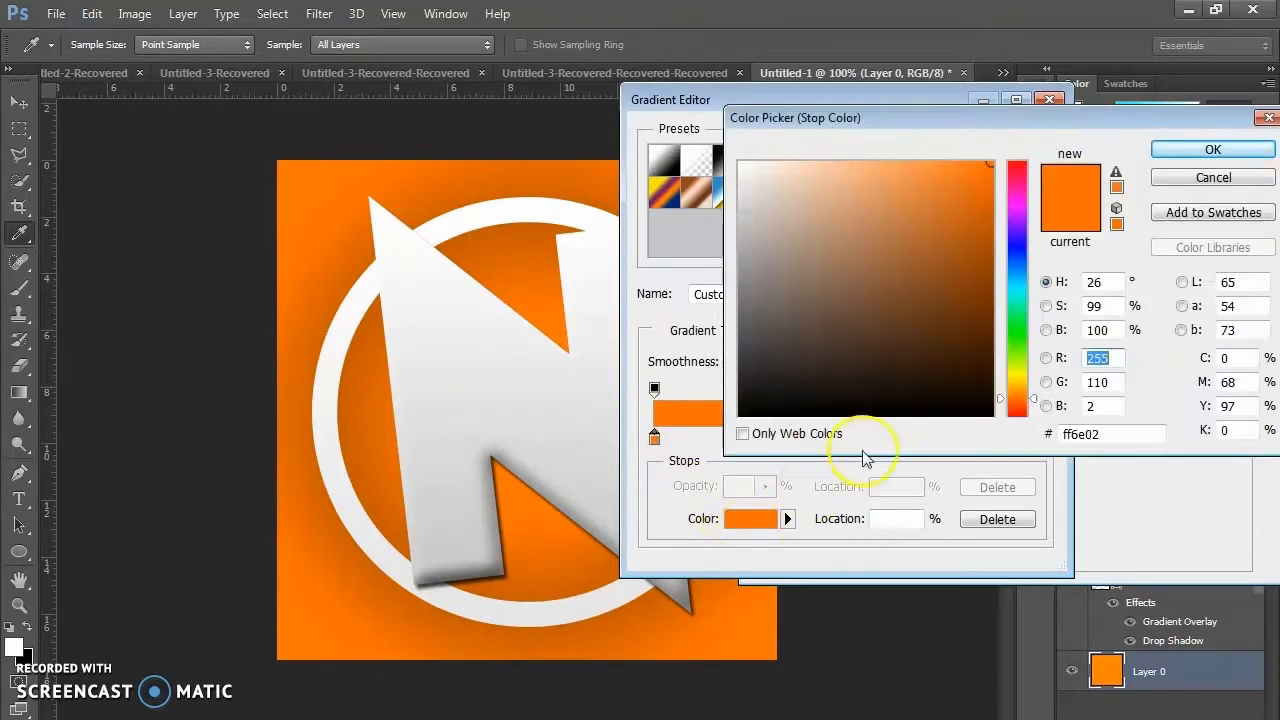
{"action": "left_click_drag", "start_coordinate": [1044, 384], "coordinate": [1016, 399]}
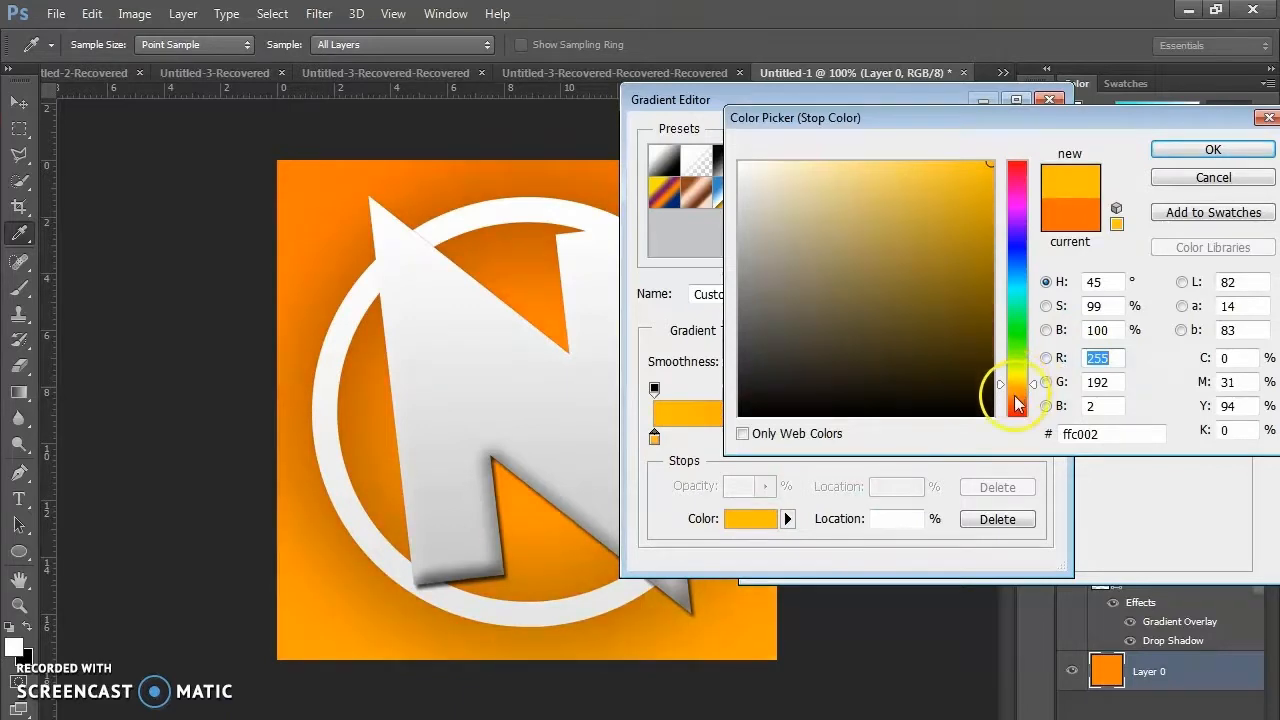
{"action": "left_click", "coordinate": [1205, 147]}
{"action": "left_click", "coordinate": [1018, 139]}
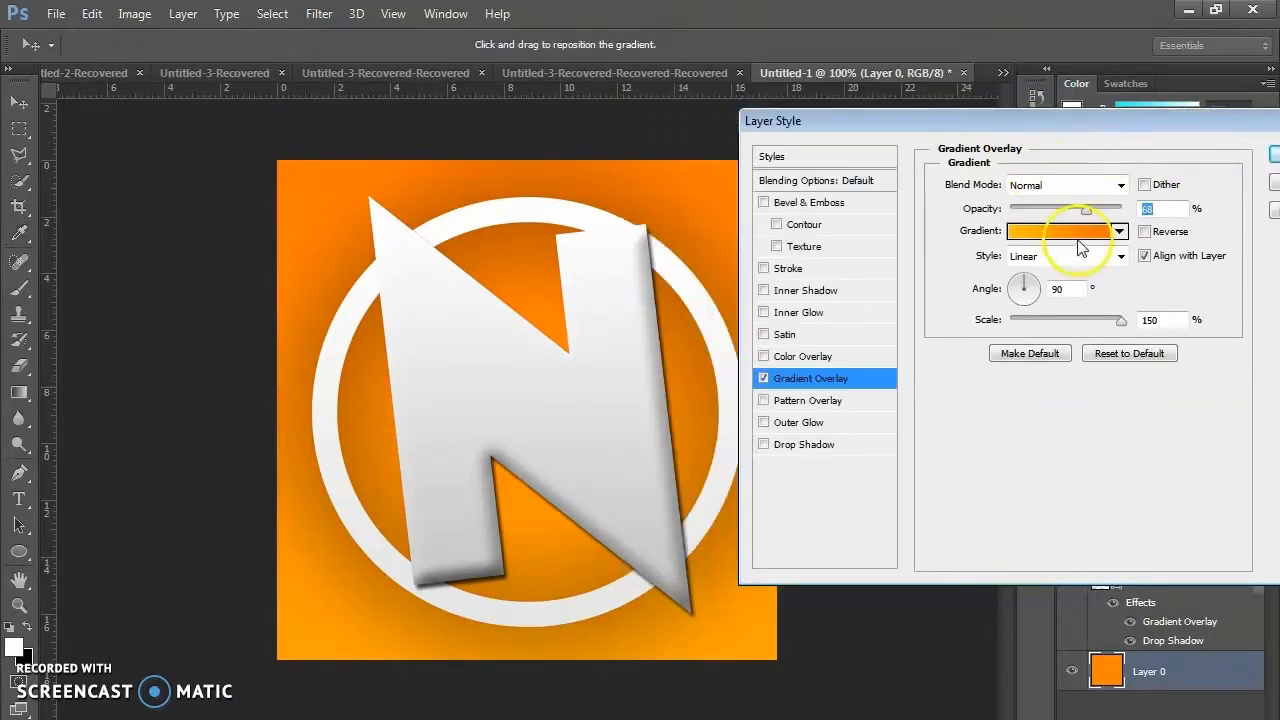
Set Layer 0's Gradient Overlay to 77% opacity and 72% scale and apply the style.
{"action": "mouse_move", "coordinate": [1086, 212]}
{"action": "left_mouse_down"}
{"action": "mouse_move", "coordinate": [1111, 212]}
{"action": "mouse_move", "coordinate": [1078, 212]}
{"action": "mouse_move", "coordinate": [1096, 212]}
{"action": "left_mouse_up"}
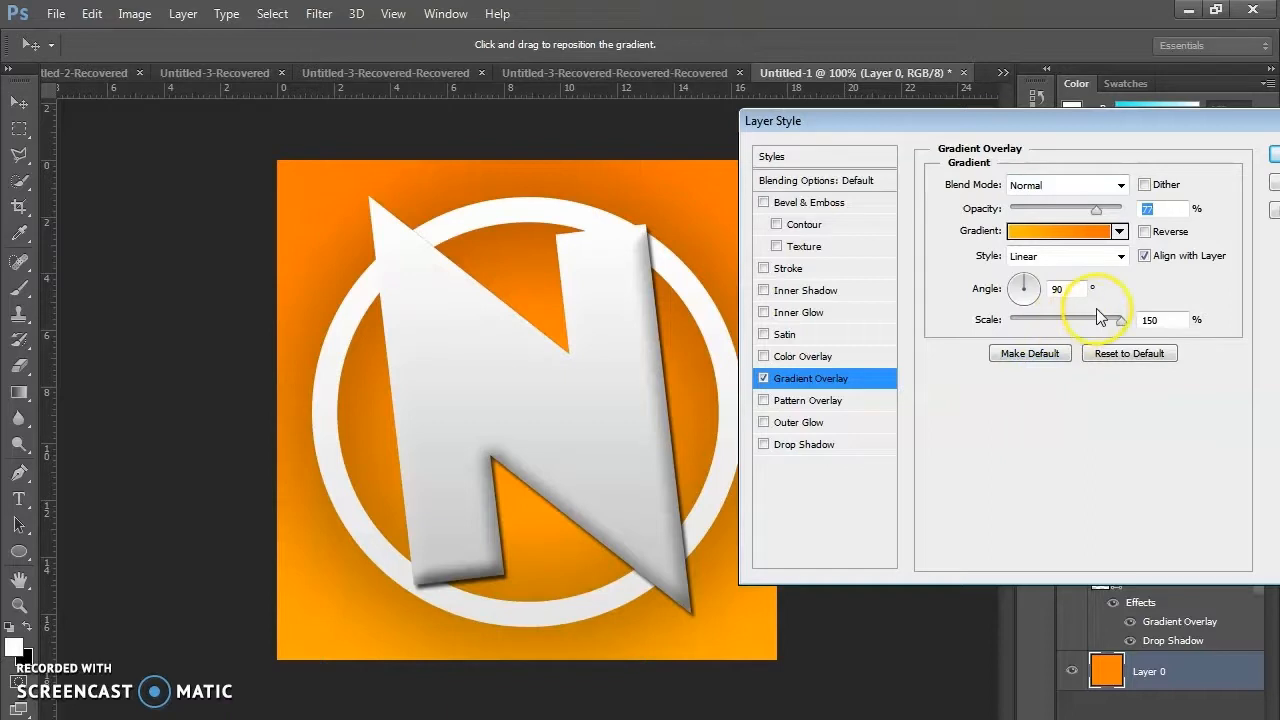
{"action": "left_click_drag", "start_coordinate": [1060, 323], "coordinate": [1065, 324]}
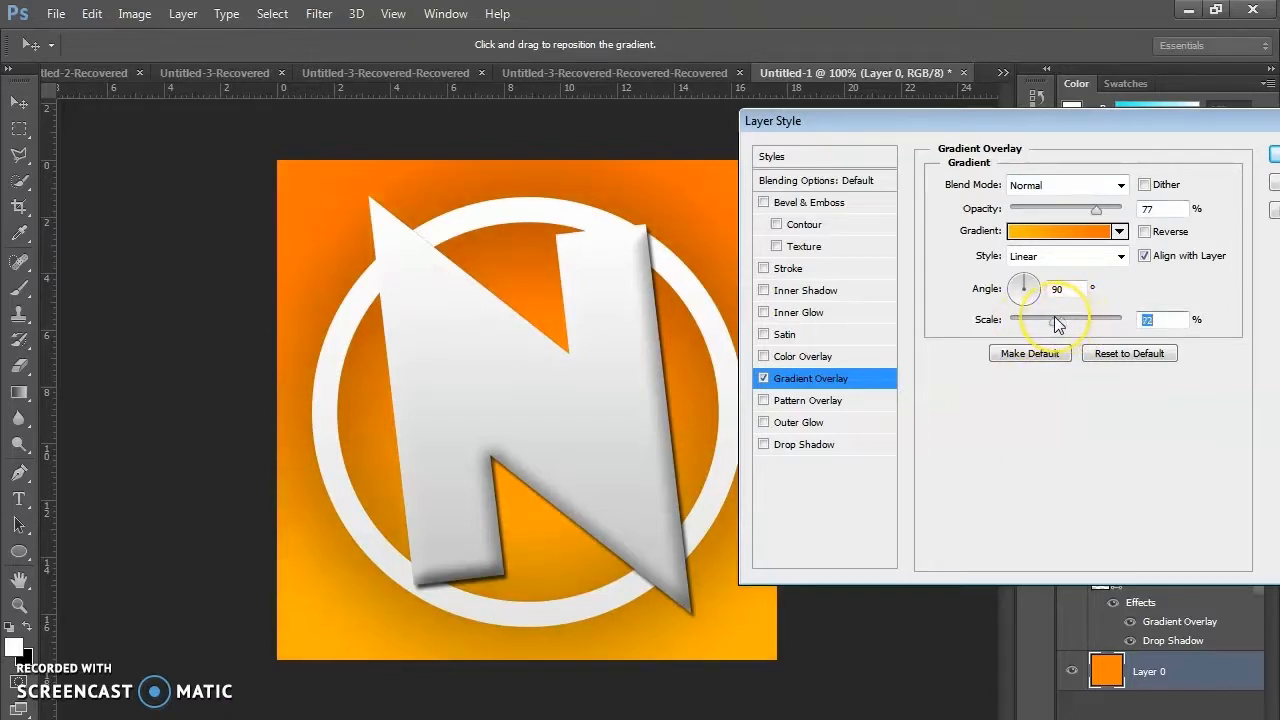
{"action": "left_click", "coordinate": [1275, 157]}
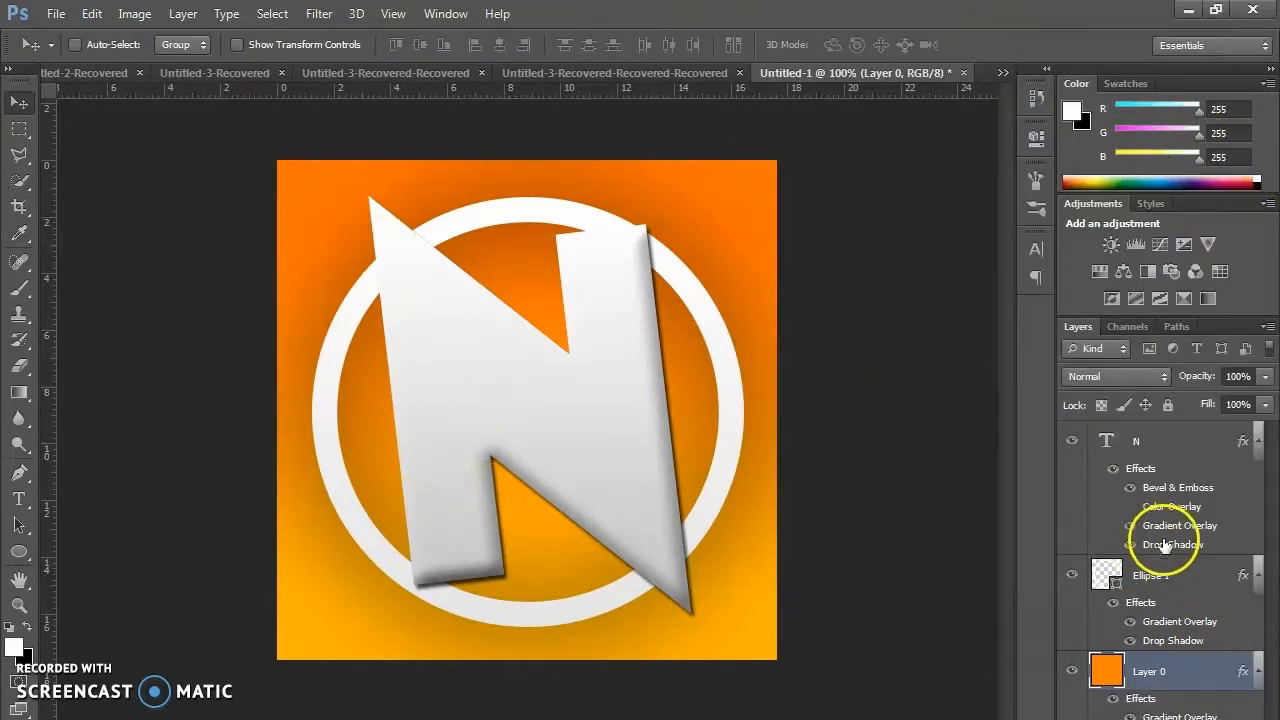
Tighten the ring's Drop Shadow on Ellipse 1 to 1% spread and 46 px size.
{"action": "right_click", "coordinate": [1158, 575]}
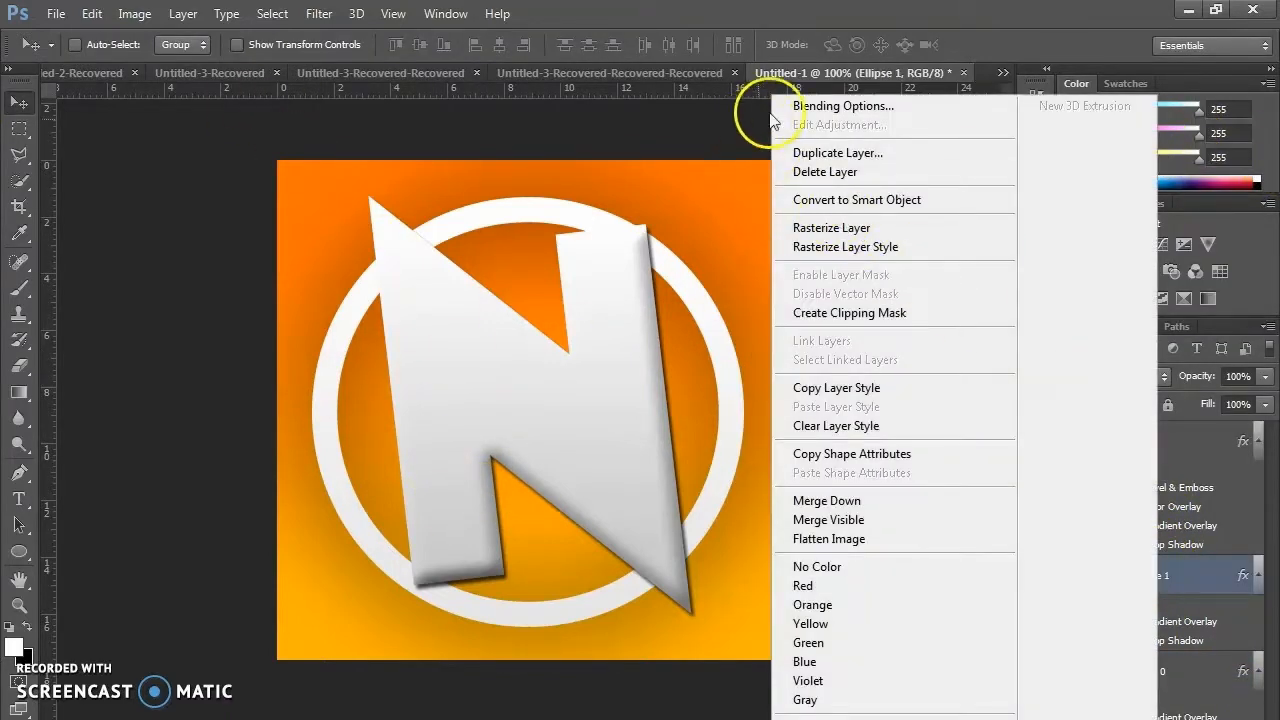
{"action": "left_click", "coordinate": [785, 108]}
{"action": "left_click", "coordinate": [800, 444]}
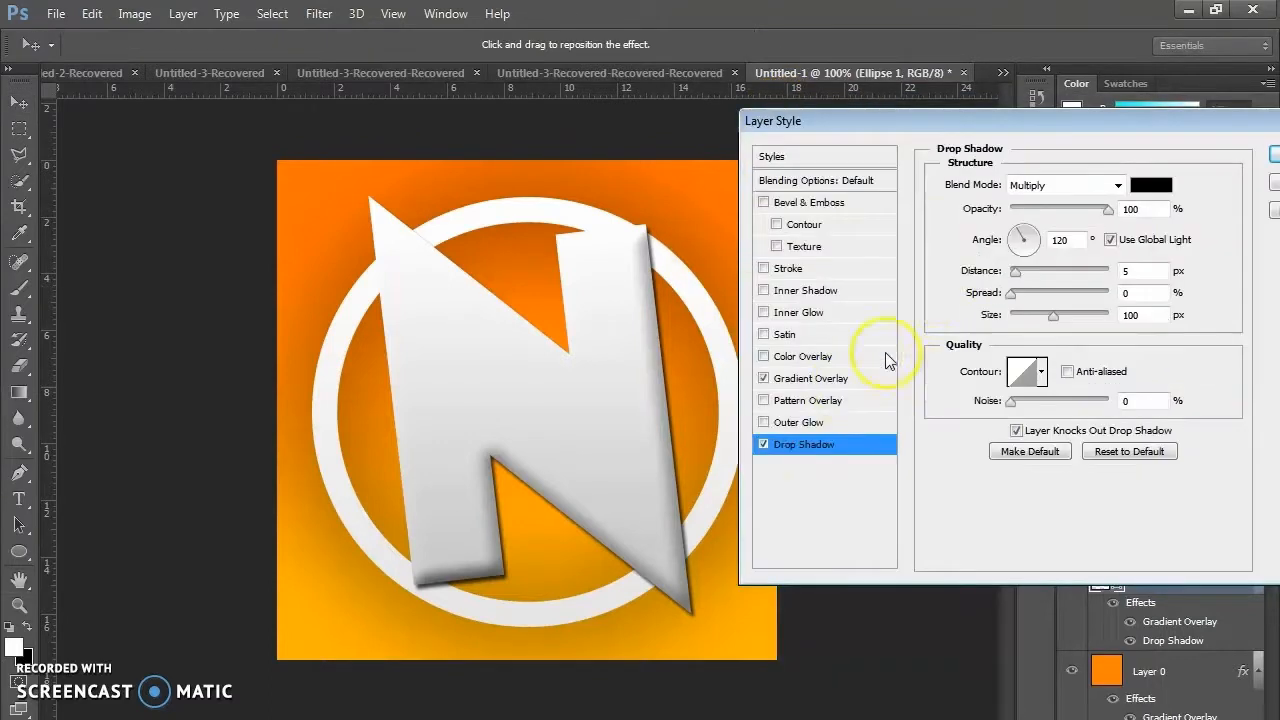
{"action": "left_click_drag", "start_coordinate": [1011, 295], "coordinate": [1033, 315]}
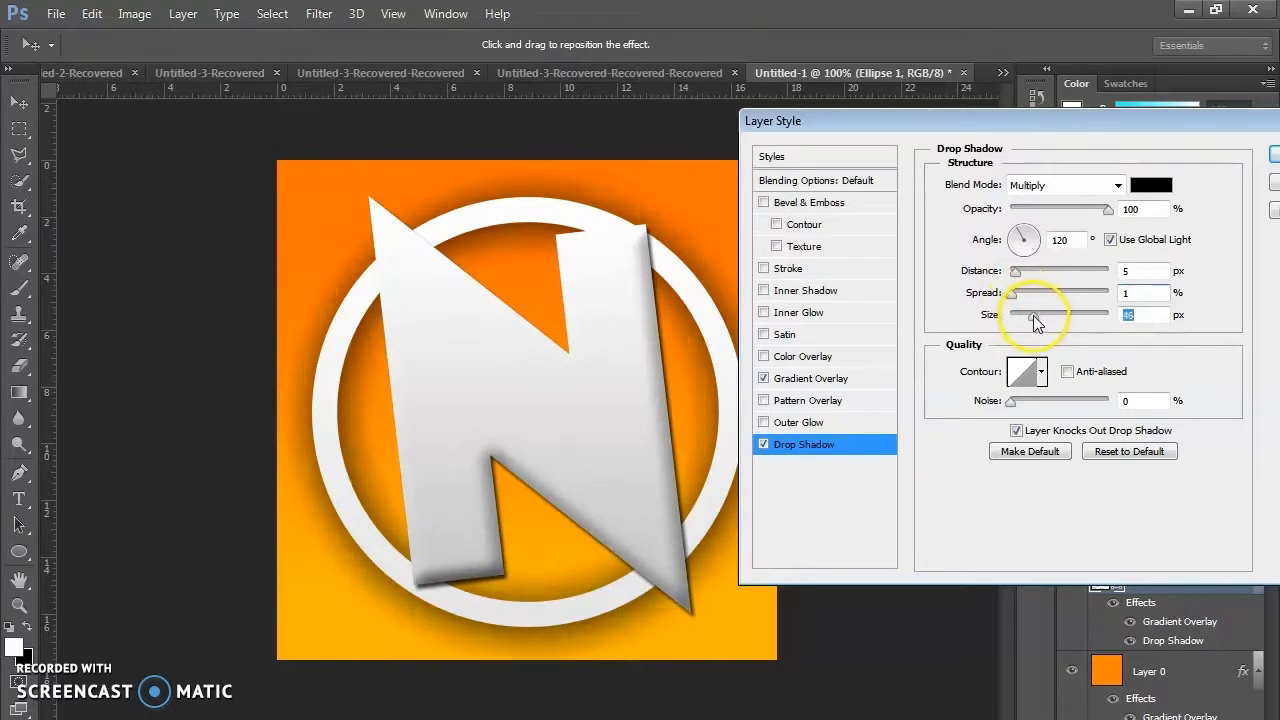
{"action": "left_click", "coordinate": [1274, 152]}
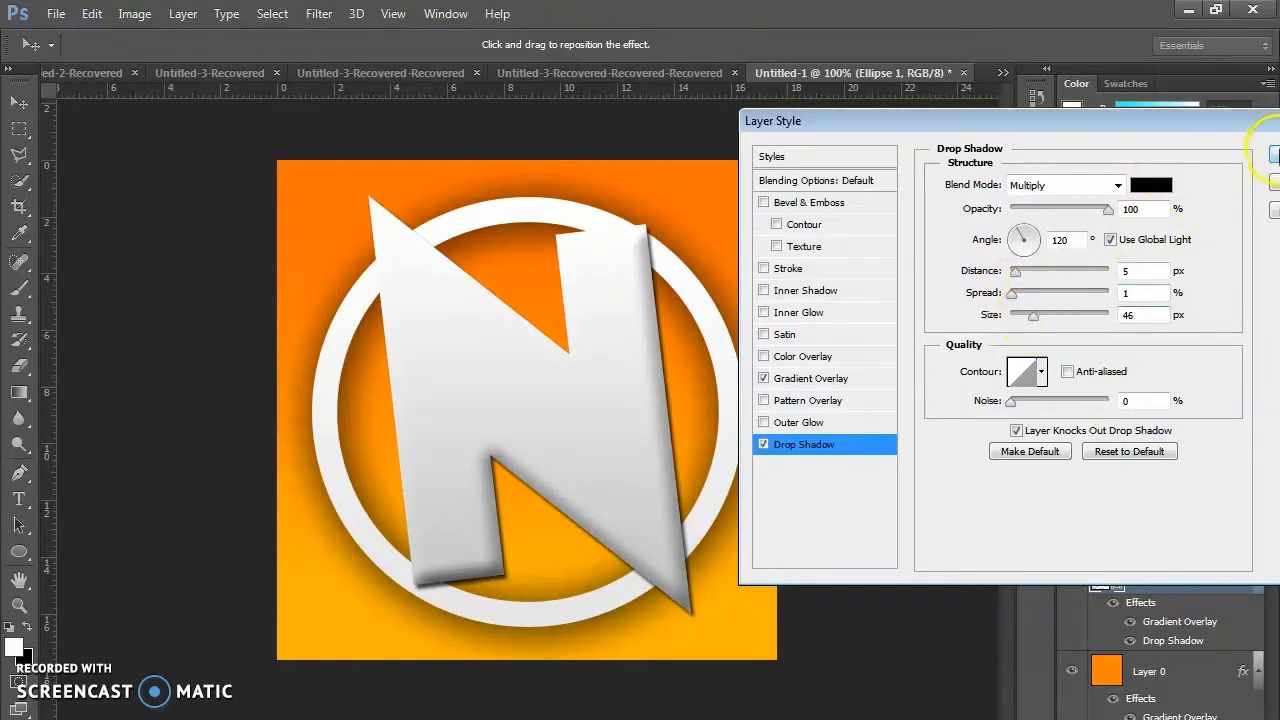
Soften the N's Drop Shadow by setting its spread to 11% and size to 18 px.
{"action": "left_click", "coordinate": [1134, 434]}
{"action": "right_click", "coordinate": [1132, 429]}
{"action": "left_click", "coordinate": [813, 113]}
{"action": "left_click", "coordinate": [801, 445]}
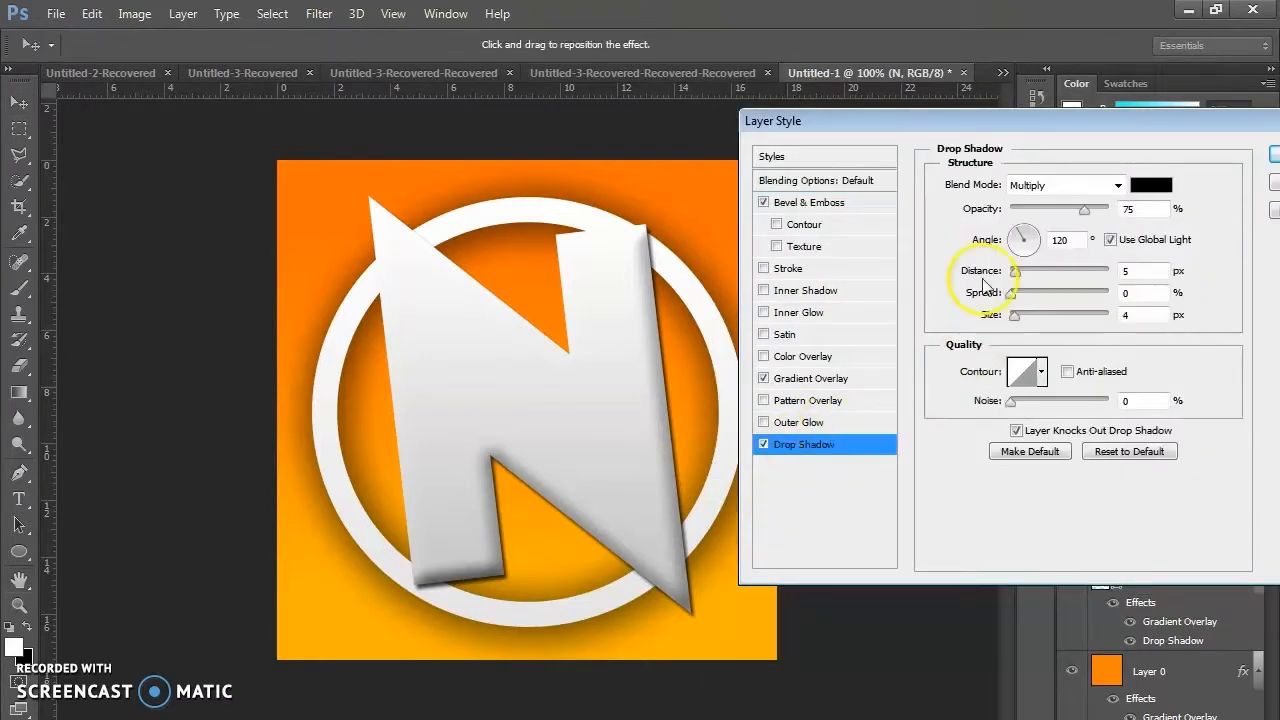
{"action": "mouse_move", "coordinate": [1019, 295]}
{"action": "left_mouse_down"}
{"action": "mouse_move", "coordinate": [1015, 328]}
{"action": "mouse_move", "coordinate": [1021, 314]}
{"action": "left_mouse_up"}
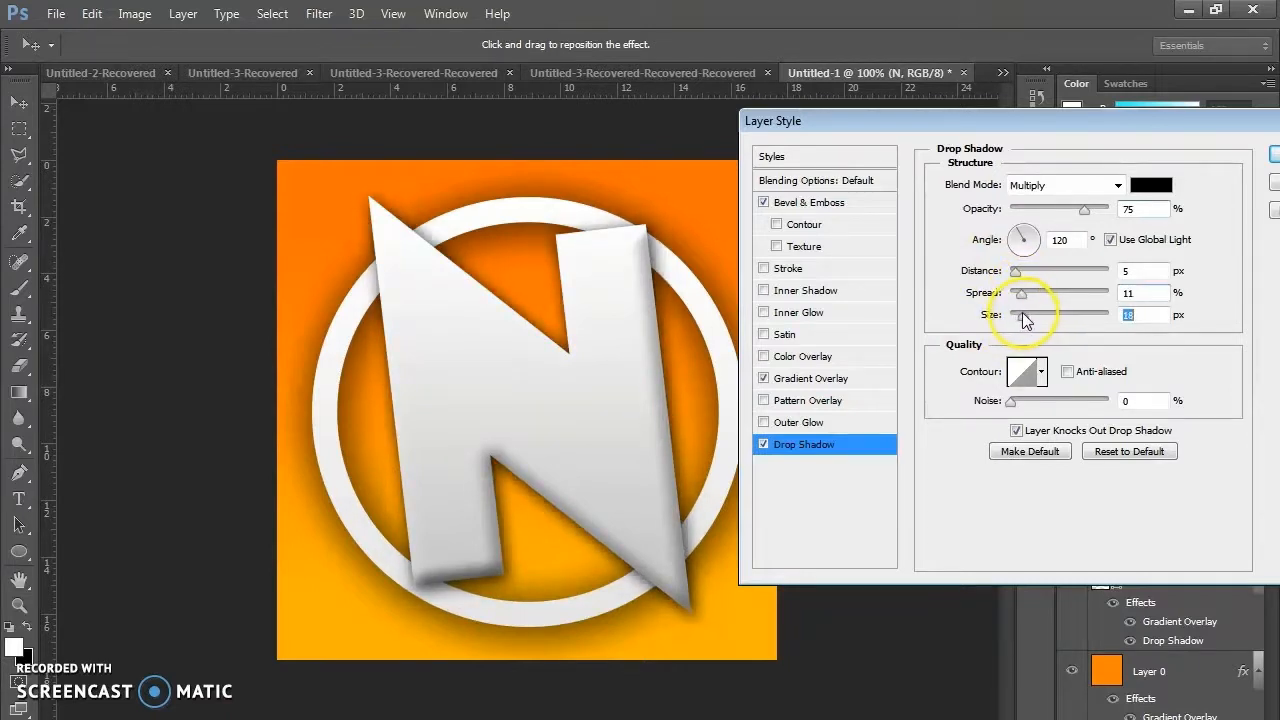
{"action": "left_click_drag", "start_coordinate": [876, 121], "coordinate": [709, 135]}
{"action": "left_click", "coordinate": [1140, 177]}
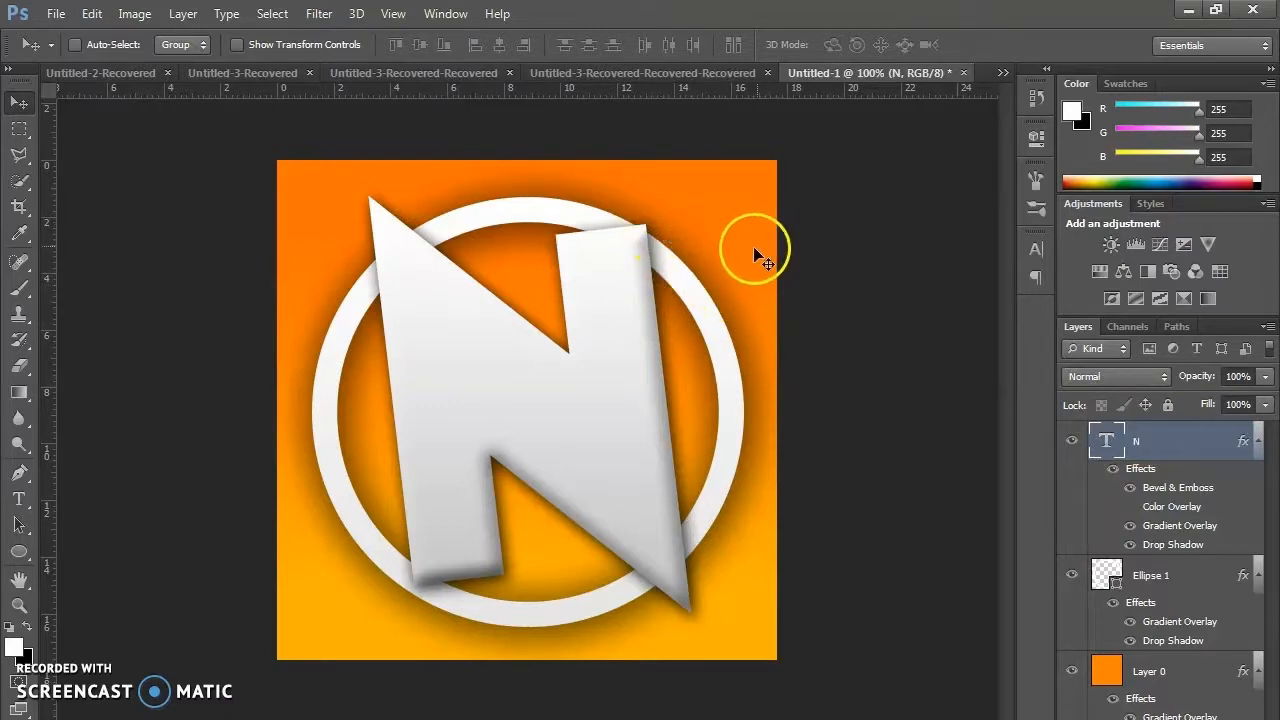
Copy Layer 0 with its gradient from Untitled-1 into the blank wide Untitled-2 document, at the canvas's upper-left corner.
{"action": "left_click", "coordinate": [801, 74]}
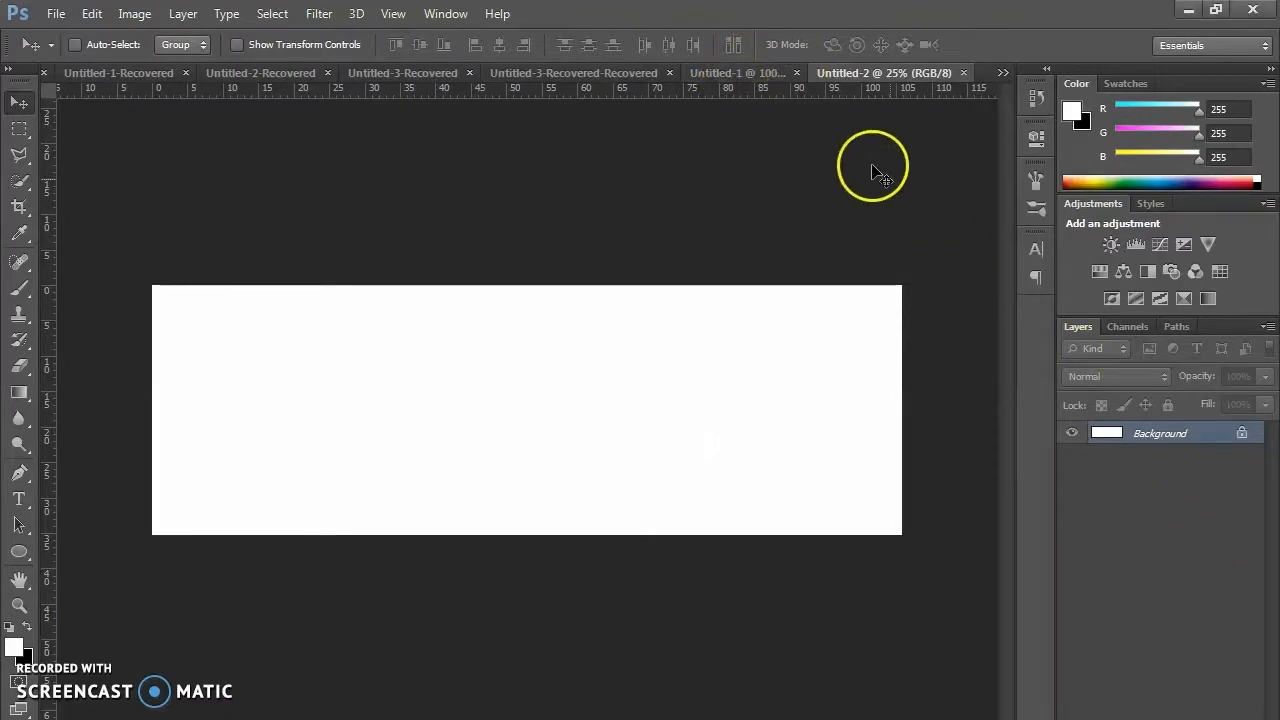
{"action": "left_click", "coordinate": [774, 78]}
{"action": "left_click", "coordinate": [1220, 665]}
{"action": "left_click_drag", "start_coordinate": [793, 211], "coordinate": [250, 320]}
Enlarge the copied gradient layer proportionally to cover the whole Untitled-2 canvas, and shift it vertically to adjust the visible gradient.
{"action": "key", "text": "ctrl+t"}
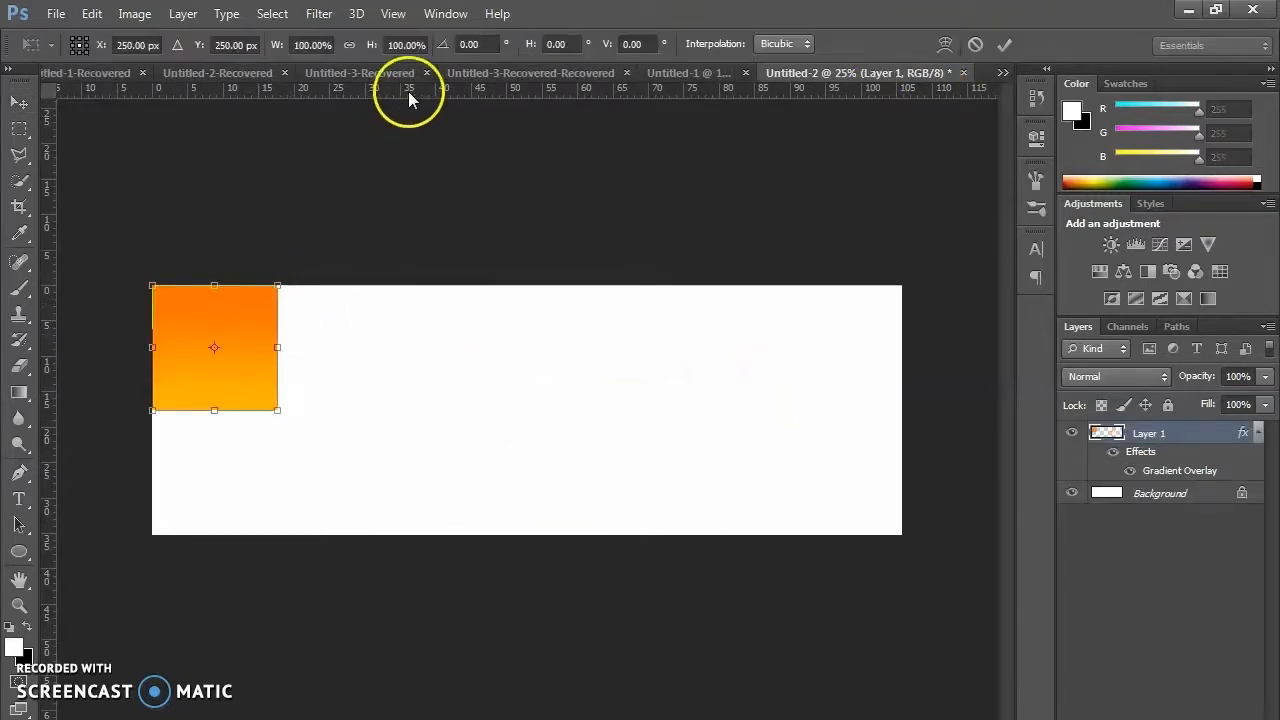
{"action": "left_click", "coordinate": [349, 46]}
{"action": "left_click_drag", "start_coordinate": [278, 410], "coordinate": [1242, 718]}
{"action": "left_click_drag", "start_coordinate": [909, 404], "coordinate": [913, 390]}
{"action": "key", "text": "Return"}
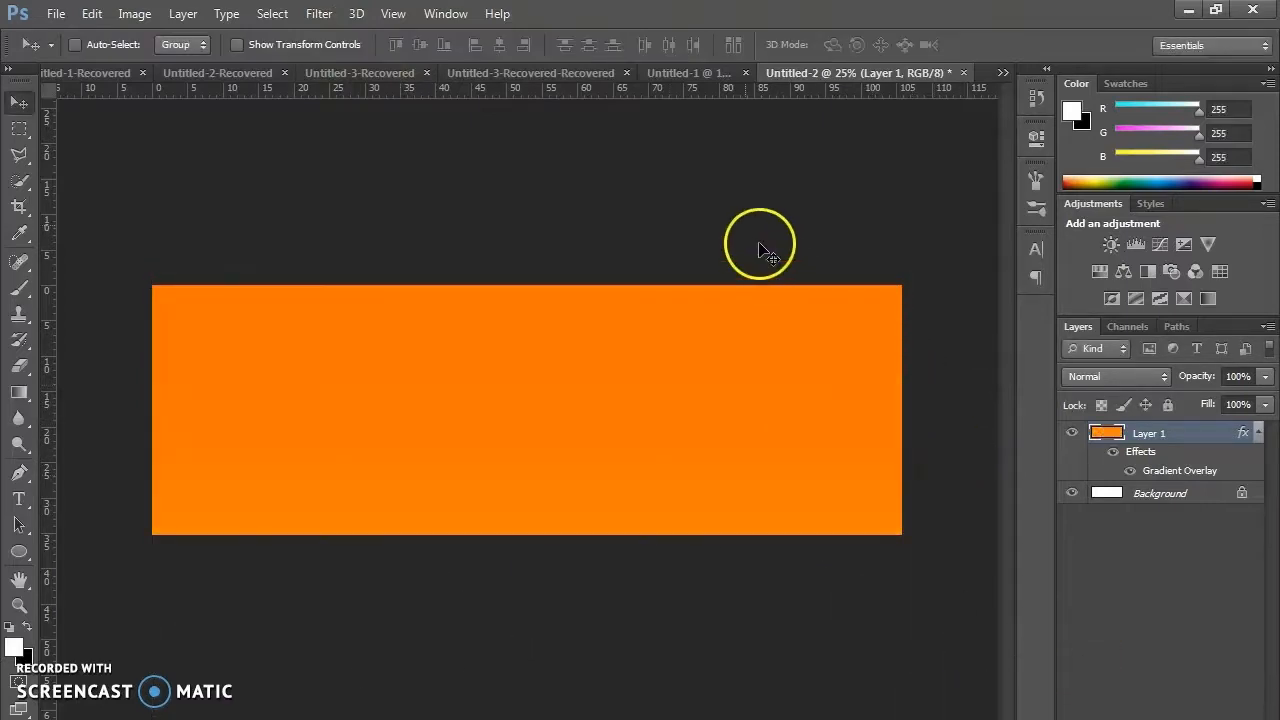
{"action": "left_click_drag", "start_coordinate": [750, 415], "coordinate": [746, 282]}
{"action": "left_click_drag", "start_coordinate": [748, 331], "coordinate": [743, 380]}
Copy the N and Ellipse 1 layers together from Untitled-1 onto the middle of the orange Untitled-2 banner.
{"action": "left_click", "coordinate": [677, 71]}
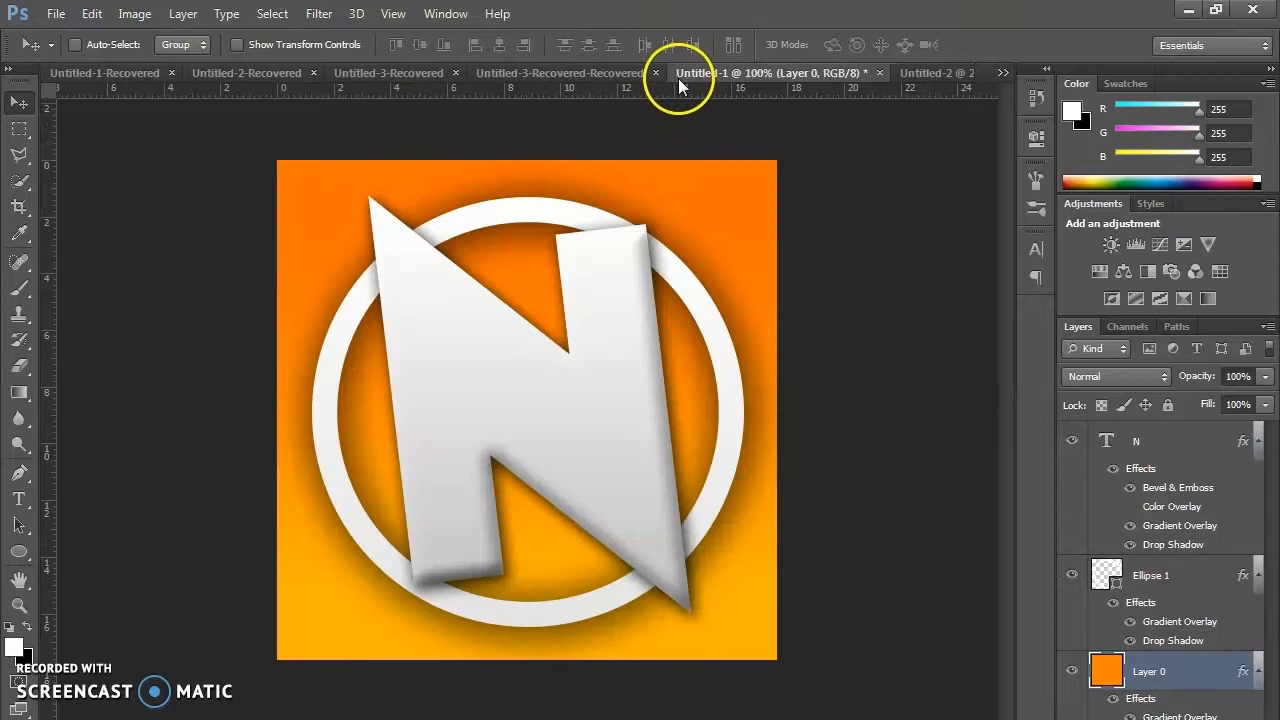
{"action": "left_click", "coordinate": [1150, 448], "text": "shift"}
{"action": "left_click_drag", "start_coordinate": [843, 366], "coordinate": [667, 454]}
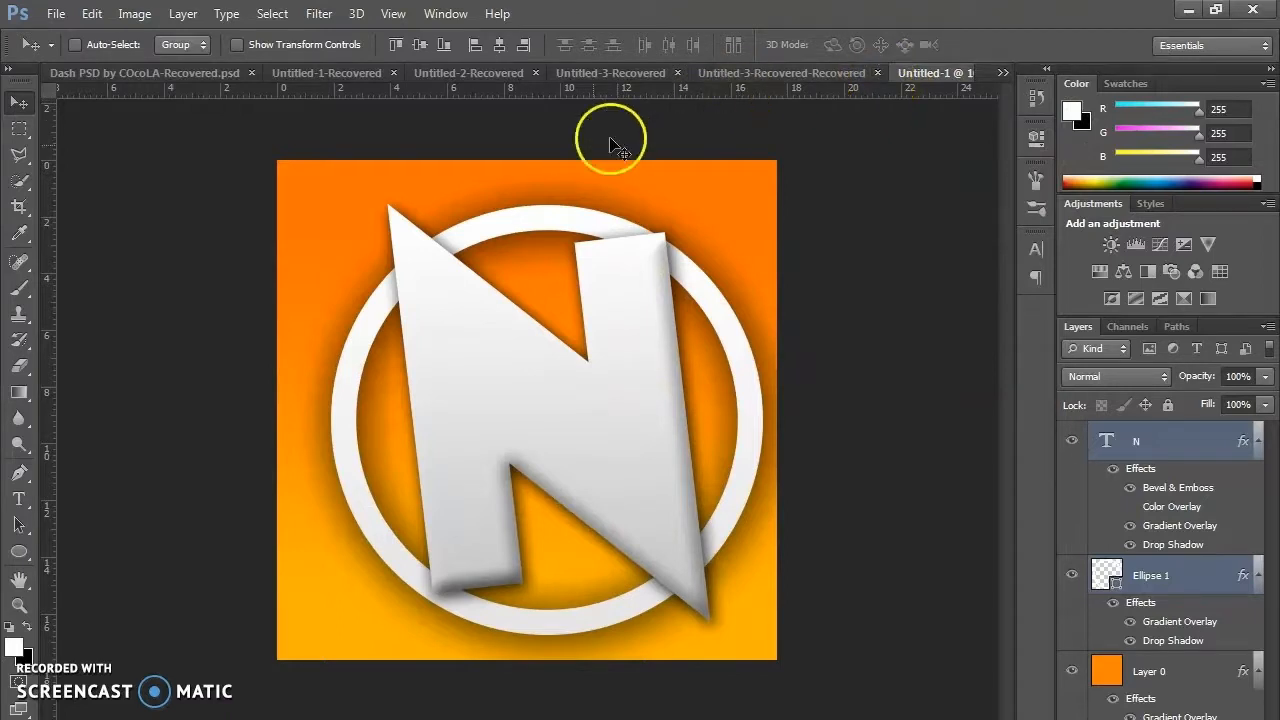
{"action": "left_click", "coordinate": [1004, 72]}
{"action": "left_click", "coordinate": [779, 224]}
{"action": "left_click_drag", "start_coordinate": [883, 81], "coordinate": [740, 86]}
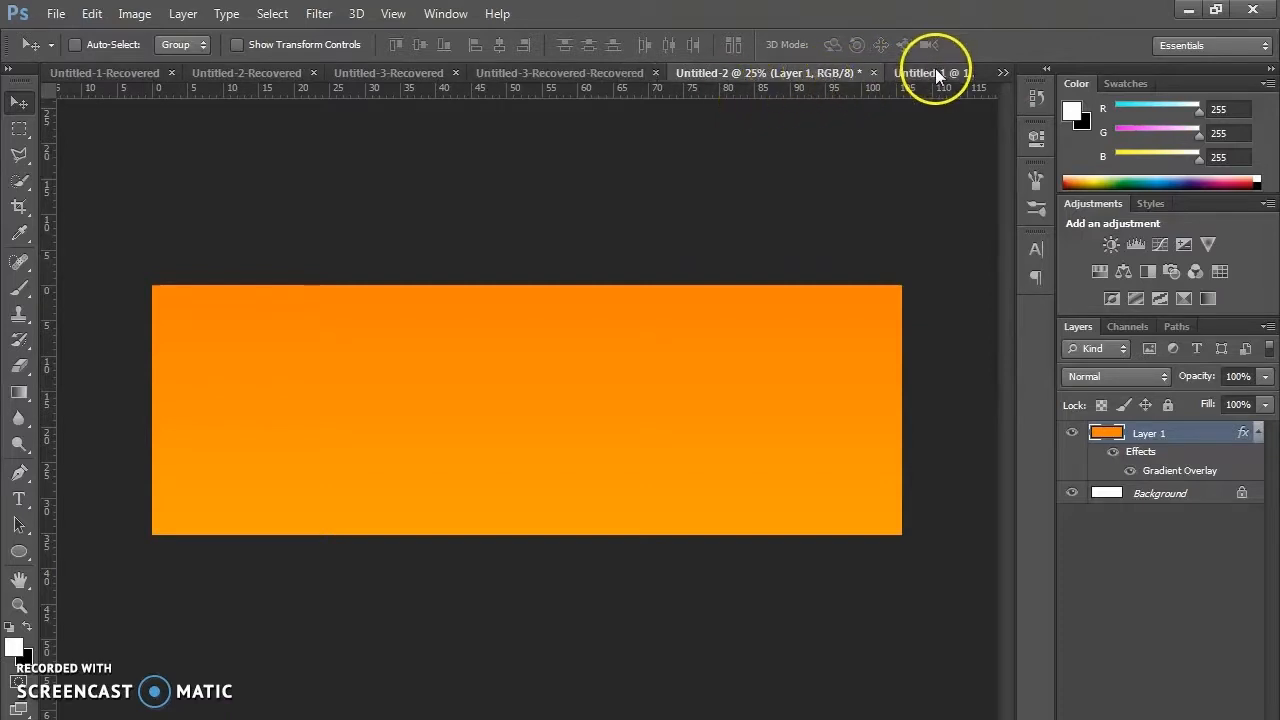
{"action": "left_click", "coordinate": [937, 75]}
{"action": "left_click_drag", "start_coordinate": [663, 354], "coordinate": [530, 403]}
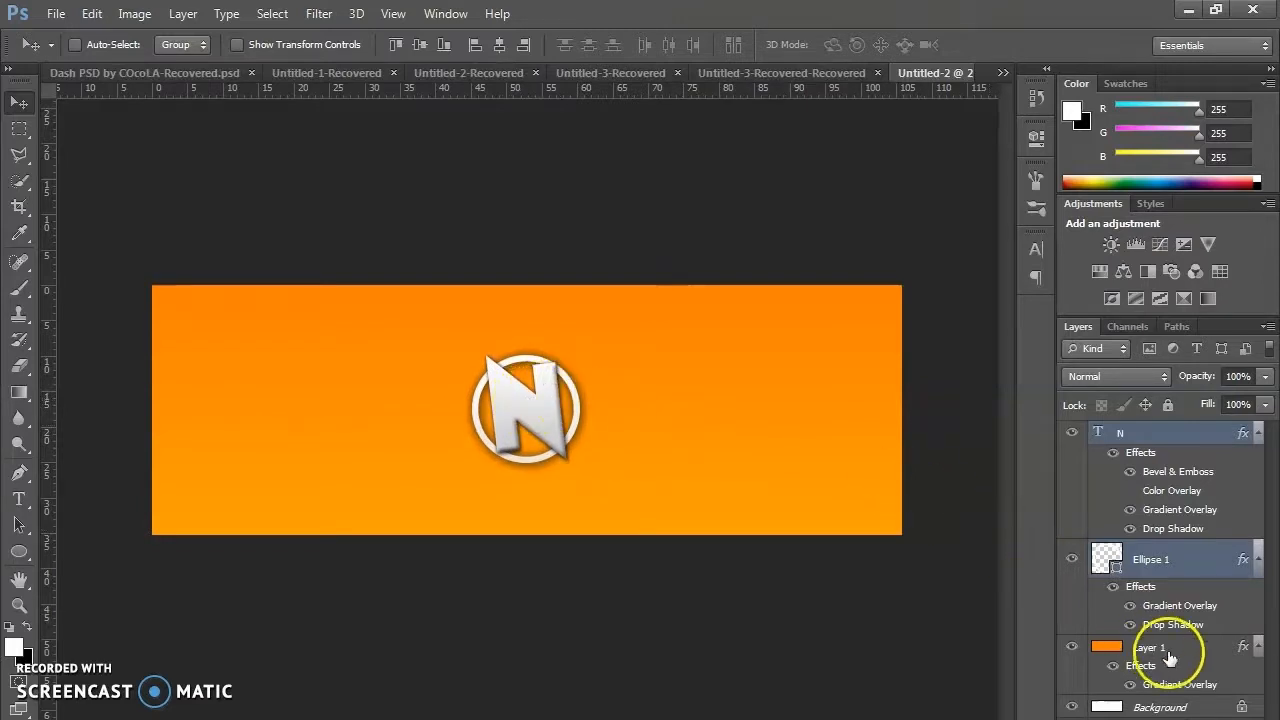
Nudge the orange Layer 1 slightly upward, and enlarge the N and Ellipse 1 together at the banner's centre.
{"action": "left_click", "coordinate": [1157, 648]}
{"action": "left_click_drag", "start_coordinate": [723, 497], "coordinate": [731, 468]}
{"action": "left_click", "coordinate": [1195, 556]}
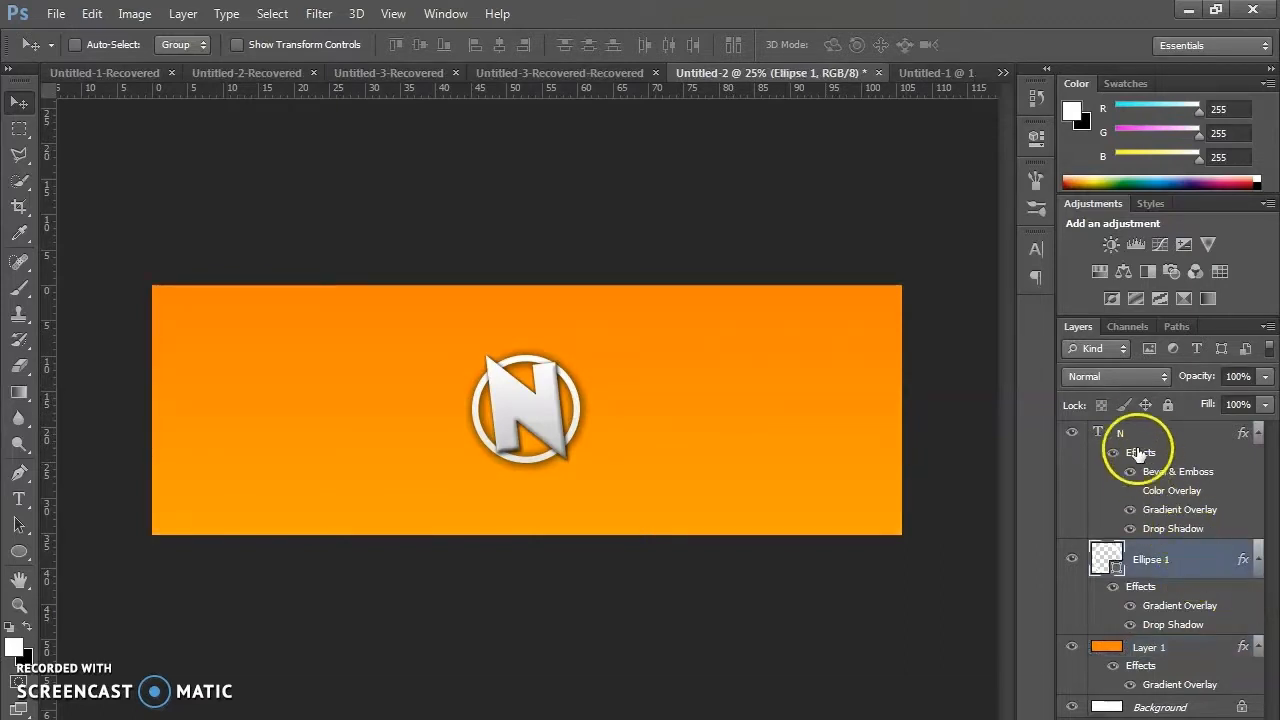
{"action": "left_click", "coordinate": [1105, 432], "text": "shift"}
{"action": "key", "text": "ctrl+t"}
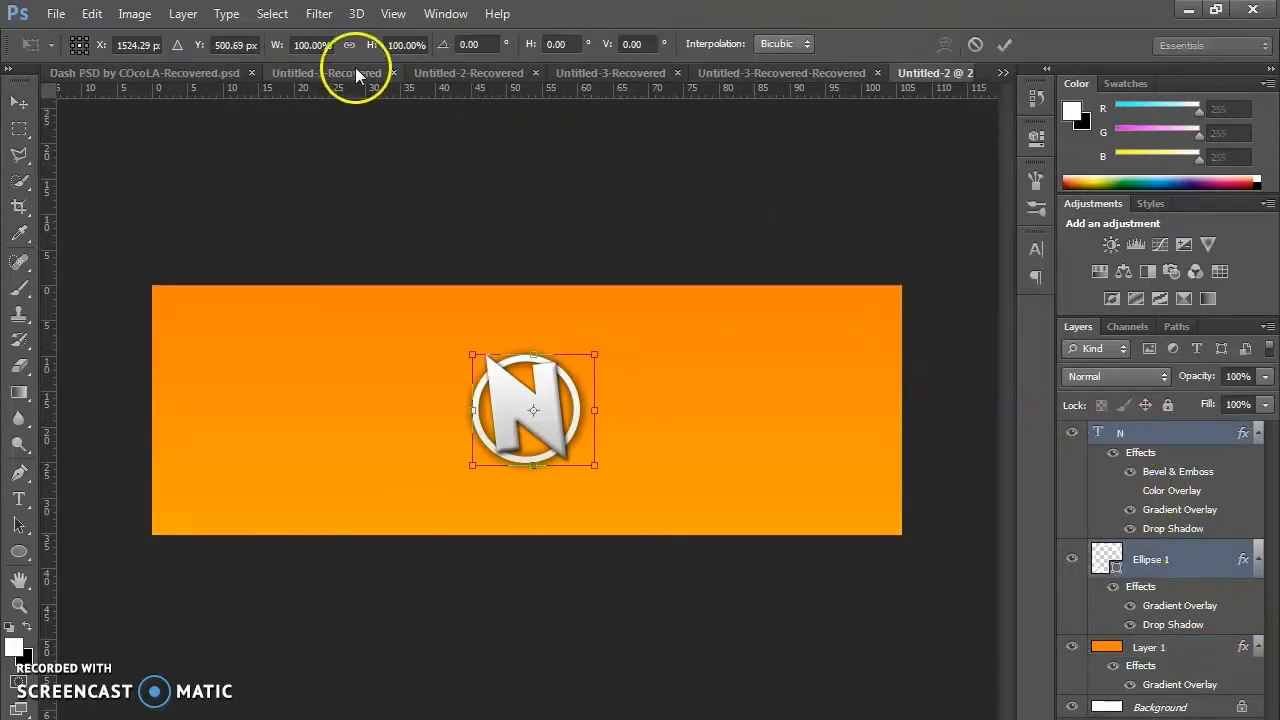
{"action": "left_click_drag", "start_coordinate": [592, 465], "coordinate": [590, 400]}
{"action": "key", "text": "Return"}
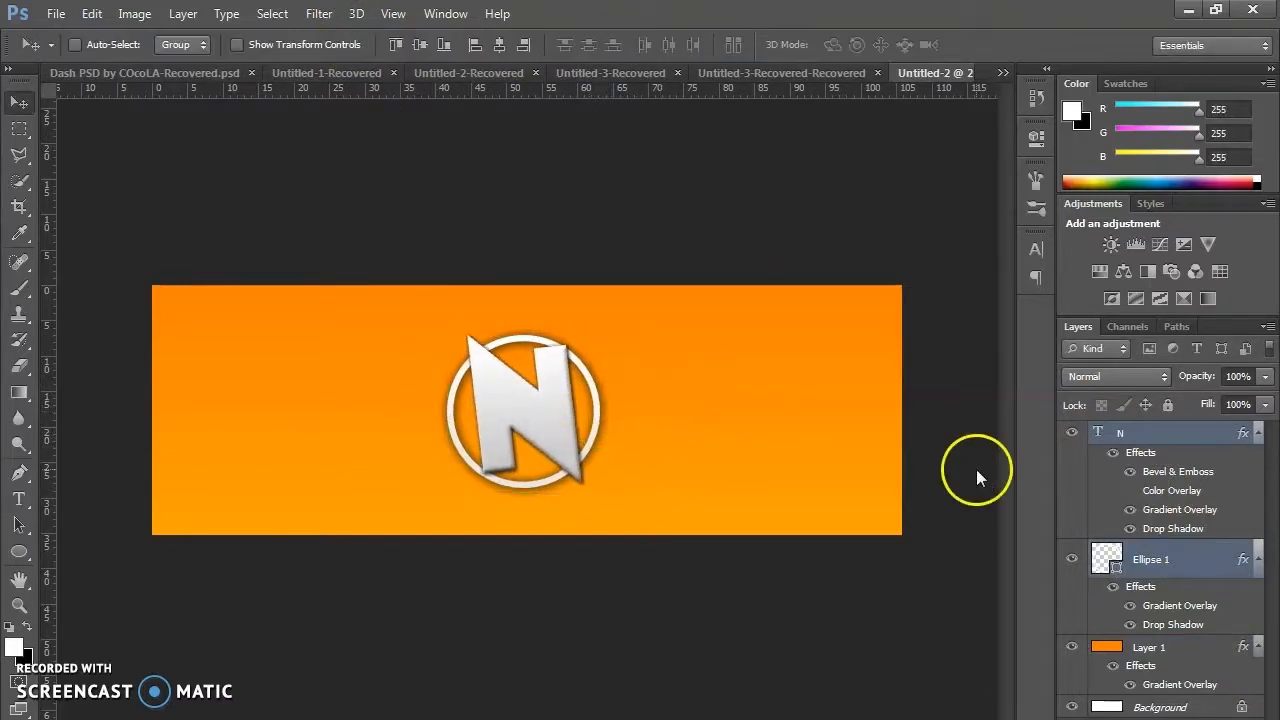
Nudge the N and Ellipse 1 together slightly to the right and upward on the orange banner.
{"action": "key", "text": "Right"}
{"action": "key", "text": "Right"}
{"action": "key", "text": "Right"}
{"action": "key", "text": "Right"}
{"action": "key", "text": "Right"}
{"action": "key", "text": "Right"}
{"action": "key", "text": "Right"}
{"action": "key", "text": "Right"}
{"action": "key", "text": "Right"}
{"action": "key", "text": "Right"}
{"action": "key", "text": "Up"}
{"action": "key", "text": "Up"}
{"action": "key", "text": "Up"}
{"action": "key", "text": "Up"}
{"action": "key", "text": "Up"}
{"action": "key", "text": "Up"}
{"action": "key", "text": "Left"}
{"action": "key", "text": "Left"}
{"action": "key", "text": "Left"}
{"action": "key", "text": "Left"}
{"action": "key", "text": "Right"}
{"action": "key", "text": "Left"}
{"action": "key", "text": "Left"}
{"action": "key", "text": "Left"}
{"action": "key", "text": "Left"}
{"action": "key", "text": "Left"}
{"action": "key", "text": "Right"}
{"action": "key", "text": "Right"}
{"action": "key", "text": "Right"}
{"action": "key", "text": "Right"}
{"action": "key", "text": "Right"}
{"action": "key", "text": "Down"}
{"action": "key", "text": "Down"}
{"action": "key", "text": "Down"}
{"action": "key", "text": "Right"}
{"action": "key", "text": "Right"}
{"action": "key", "text": "Right"}
{"action": "key", "text": "Right"}
{"action": "key", "text": "Right"}
{"action": "key", "text": "Right"}
{"action": "key", "text": "Right"}
{"action": "key", "text": "Left"}
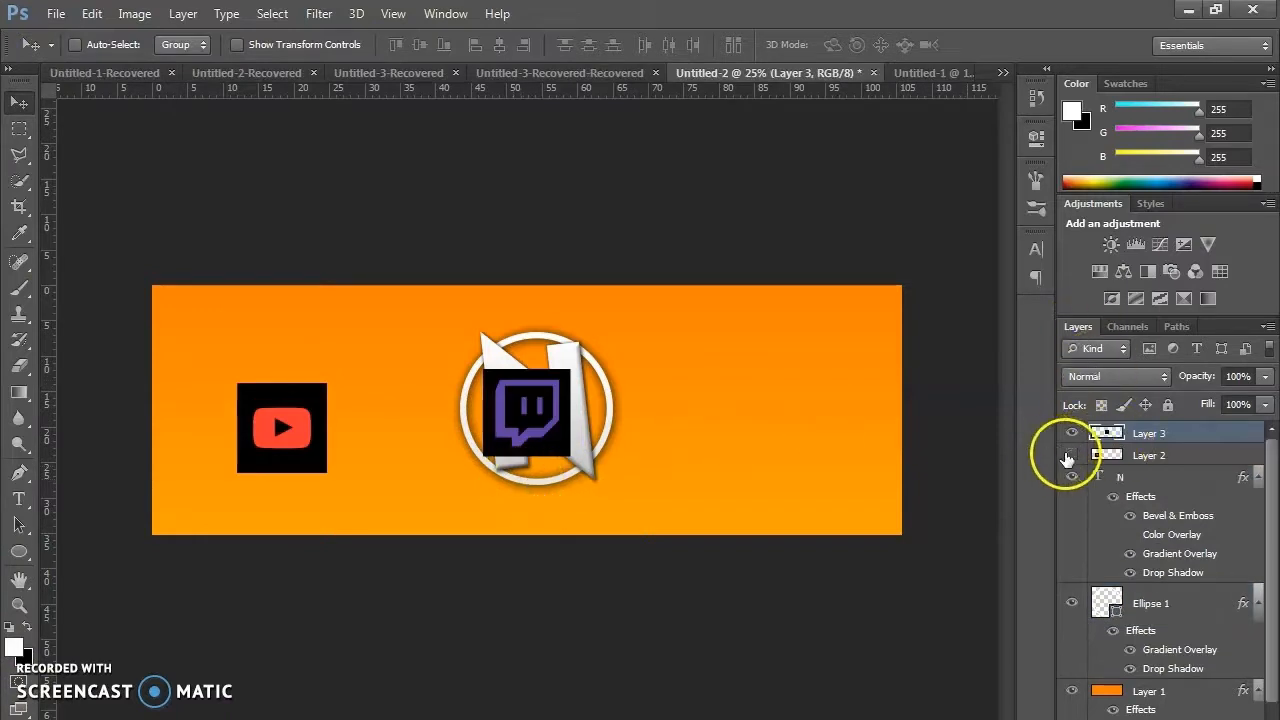
Hide the YouTube icon's Layer 2, move the Twitch icon to the left of the ring, and remove its black background with the Magic Wand.
{"action": "left_click", "coordinate": [1071, 455]}
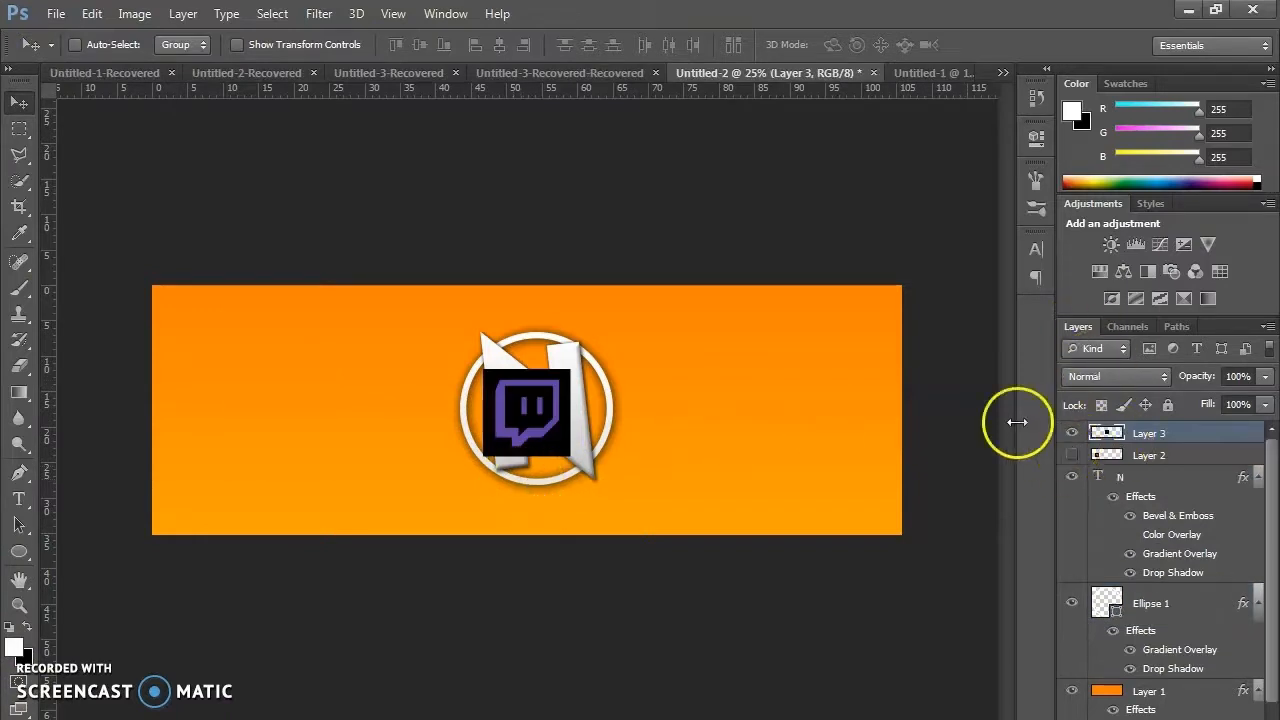
{"action": "left_click_drag", "start_coordinate": [519, 427], "coordinate": [340, 427]}
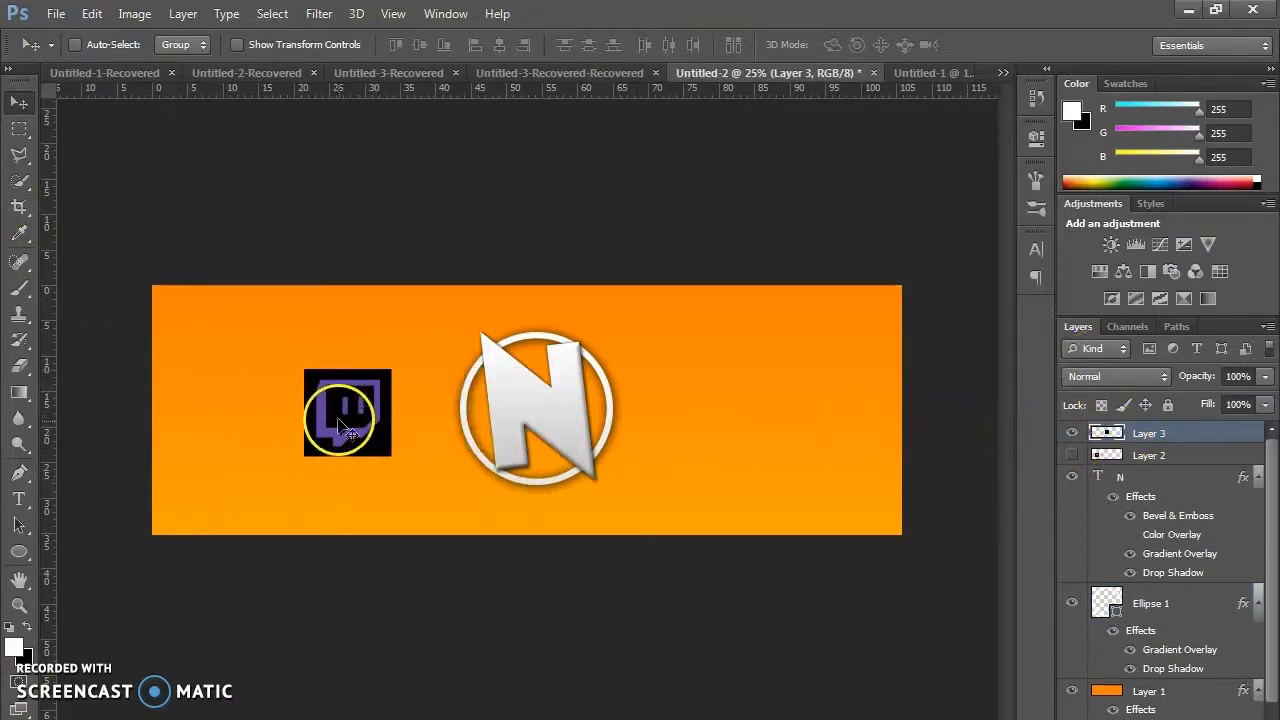
{"action": "left_click_drag", "start_coordinate": [19, 181], "coordinate": [100, 199]}
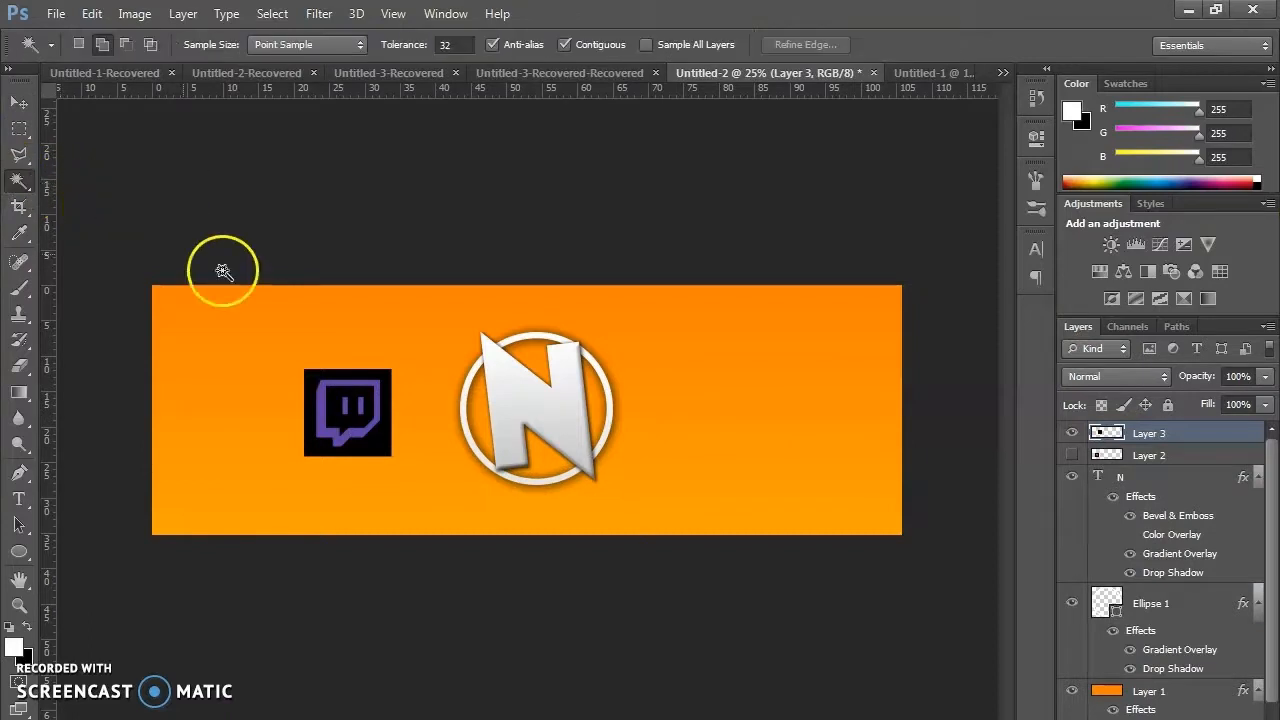
{"action": "left_click", "coordinate": [320, 430]}
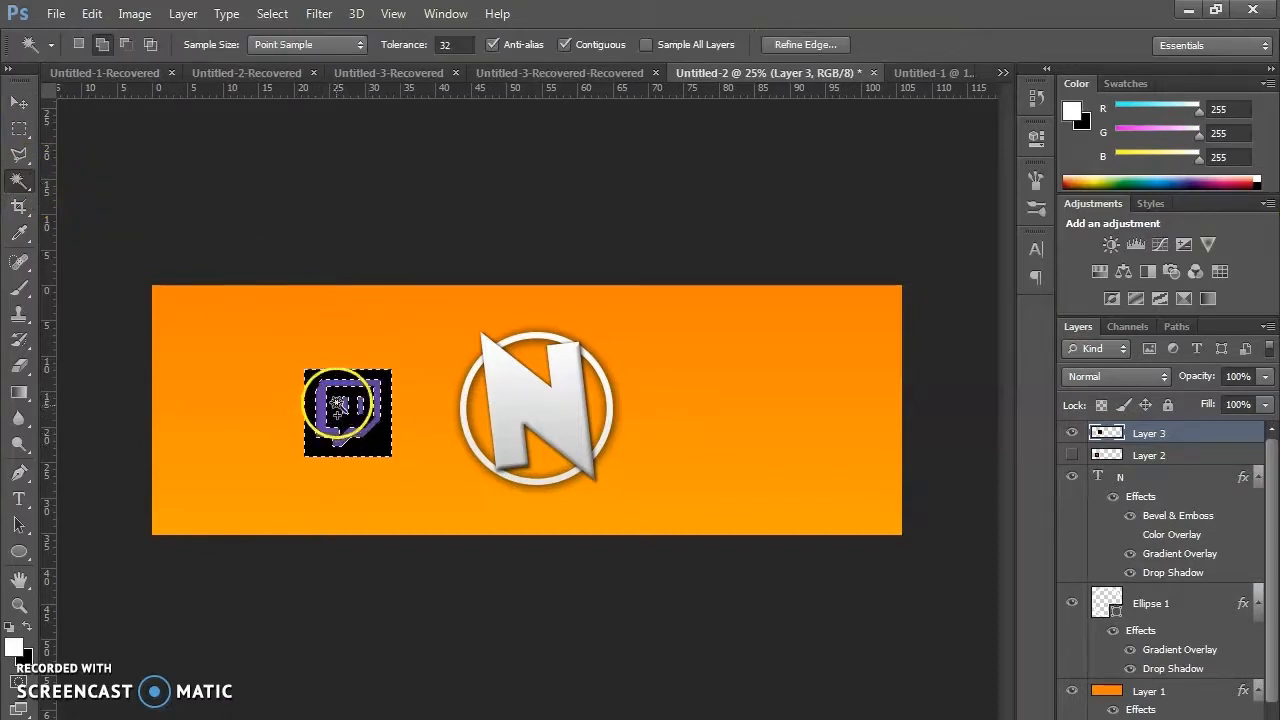
{"action": "key", "text": "Delete"}
{"action": "key", "text": "ctrl+d"}
{"action": "left_click", "coordinate": [19, 102]}
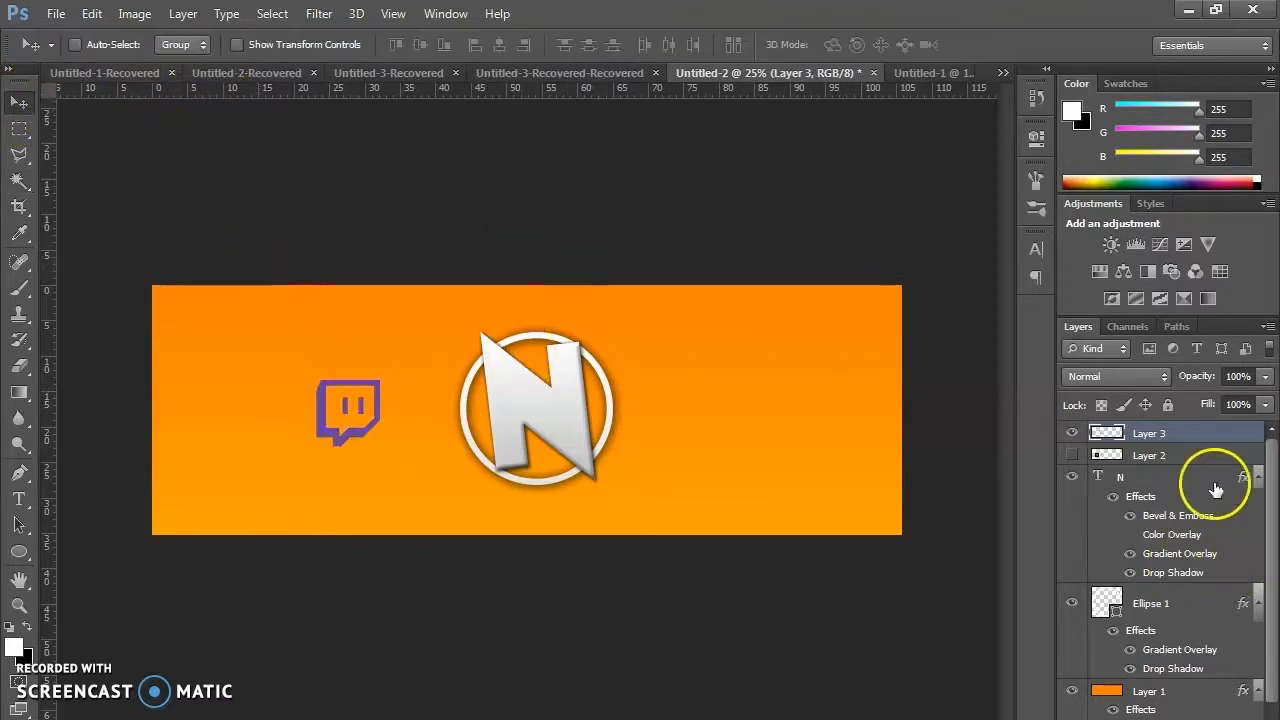
Apply a white (ffffff) Color Overlay to the Twitch icon on Layer 3.
{"action": "right_click", "coordinate": [1166, 433]}
{"action": "left_click", "coordinate": [830, 105]}
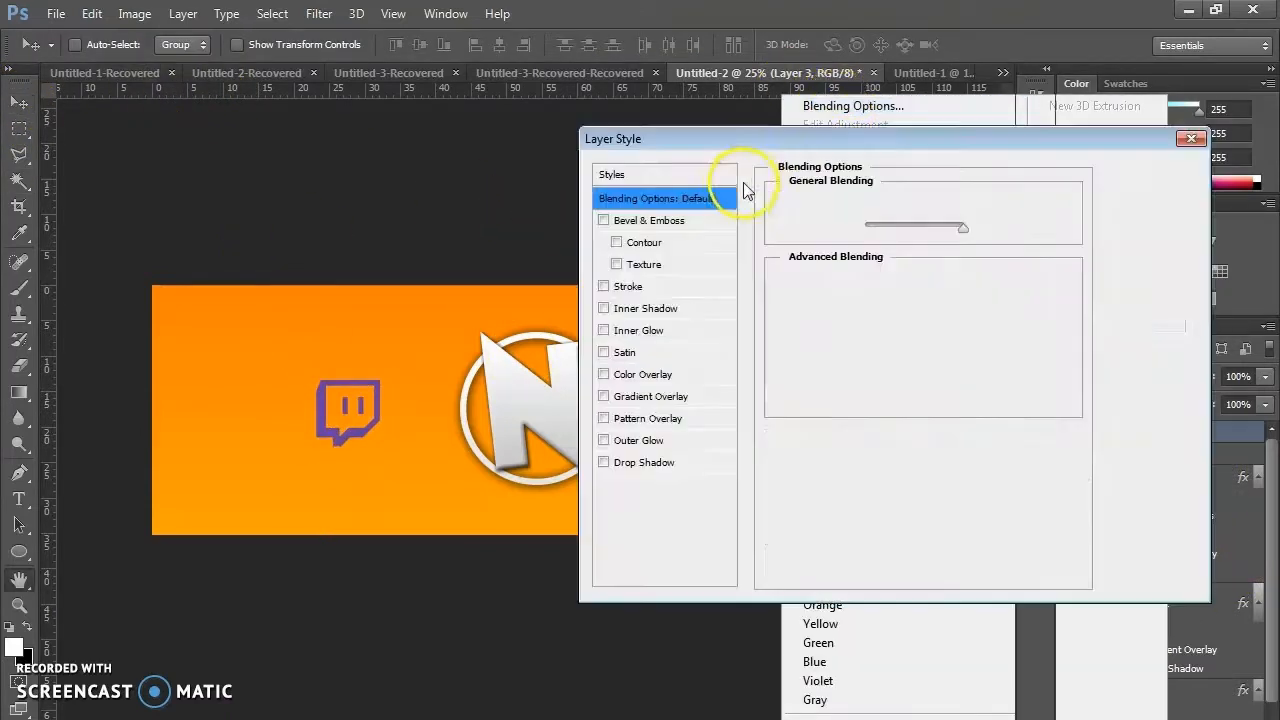
{"action": "left_click", "coordinate": [603, 374]}
{"action": "left_click", "coordinate": [643, 374]}
{"action": "left_click", "coordinate": [997, 203]}
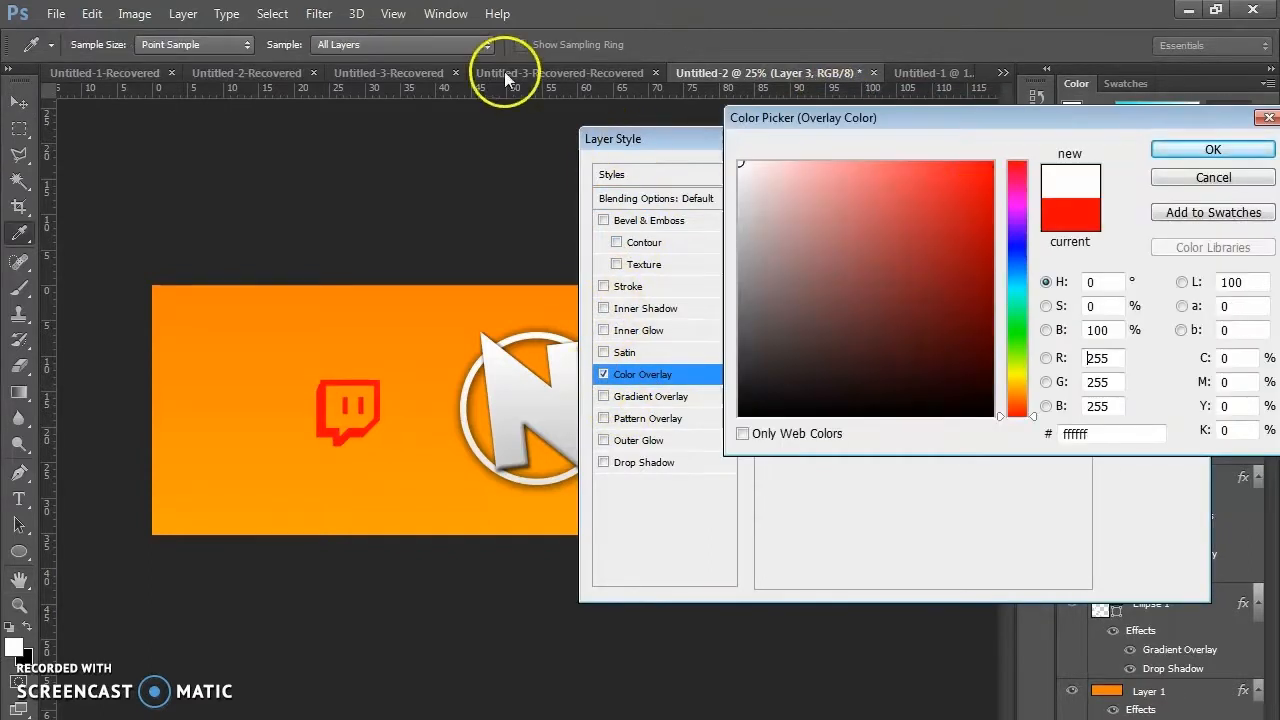
{"action": "left_click", "coordinate": [1163, 150]}
{"action": "left_click", "coordinate": [1150, 172]}
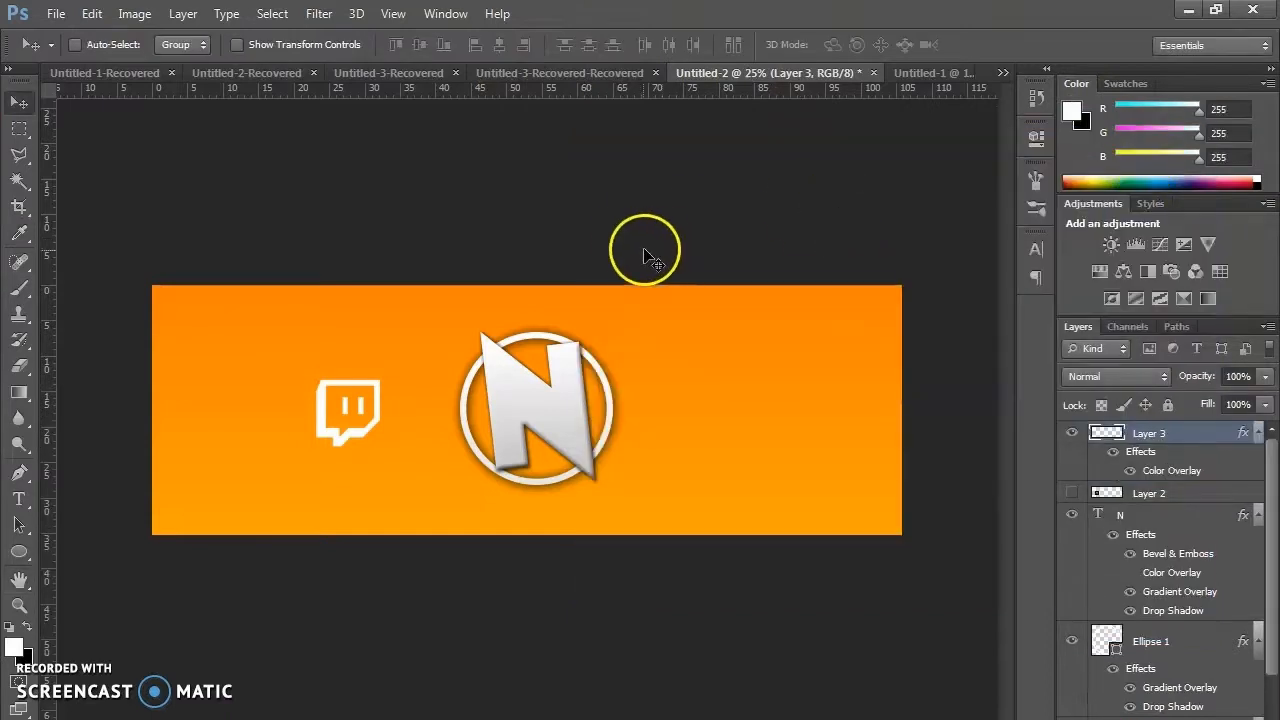
Shrink the white Twitch icon to less than half its size, and nudge it slightly right and down.
{"action": "key", "text": "ctrl+t"}
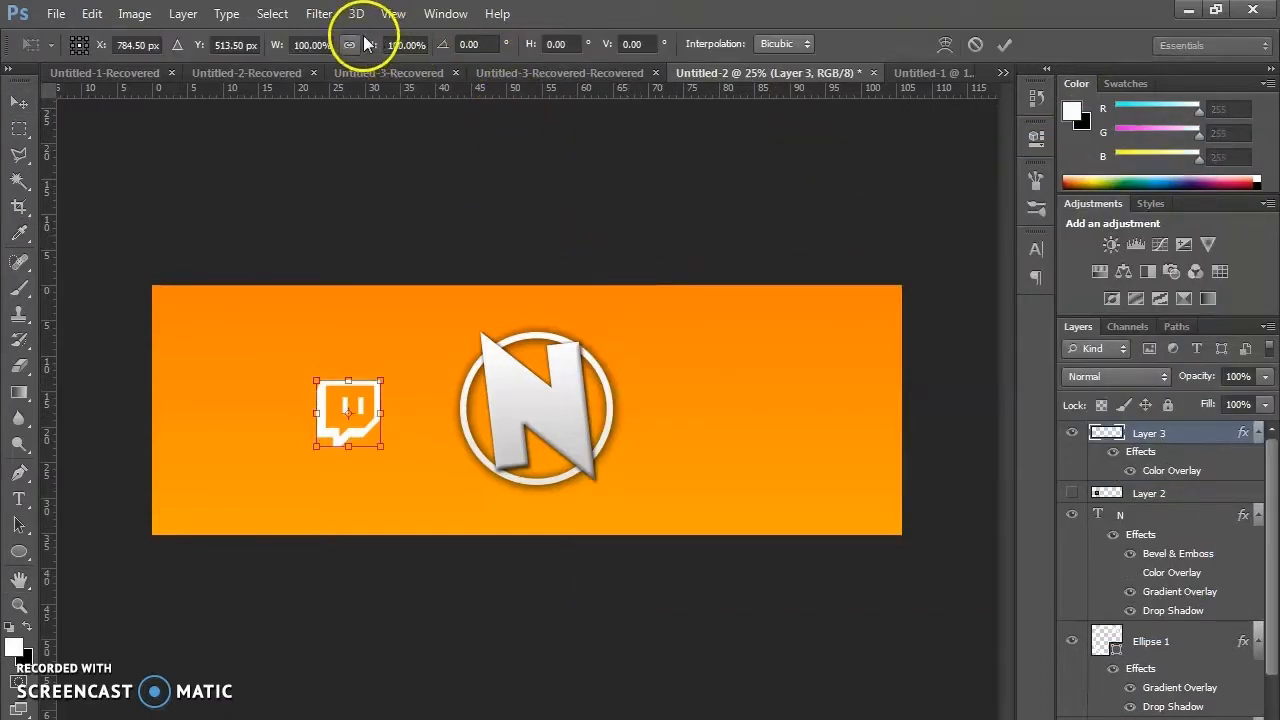
{"action": "left_click_drag", "start_coordinate": [383, 448], "coordinate": [365, 398]}
{"action": "key", "text": "Return"}
{"action": "key", "text": "shift+Right"}
{"action": "key", "text": "shift+Right"}
{"action": "key", "text": "shift+Right"}
{"action": "key", "text": "shift+Right"}
{"action": "key", "text": "shift+Right"}
{"action": "key", "text": "shift+Right"}
{"action": "key", "text": "shift+Right"}
{"action": "key", "text": "shift+Down"}
{"action": "key", "text": "shift+Down"}
{"action": "key", "text": "shift+Down"}
{"action": "key", "text": "shift+Down"}
{"action": "key", "text": "shift+Down"}
{"action": "key", "text": "shift+Down"}
{"action": "key", "text": "shift+Down"}
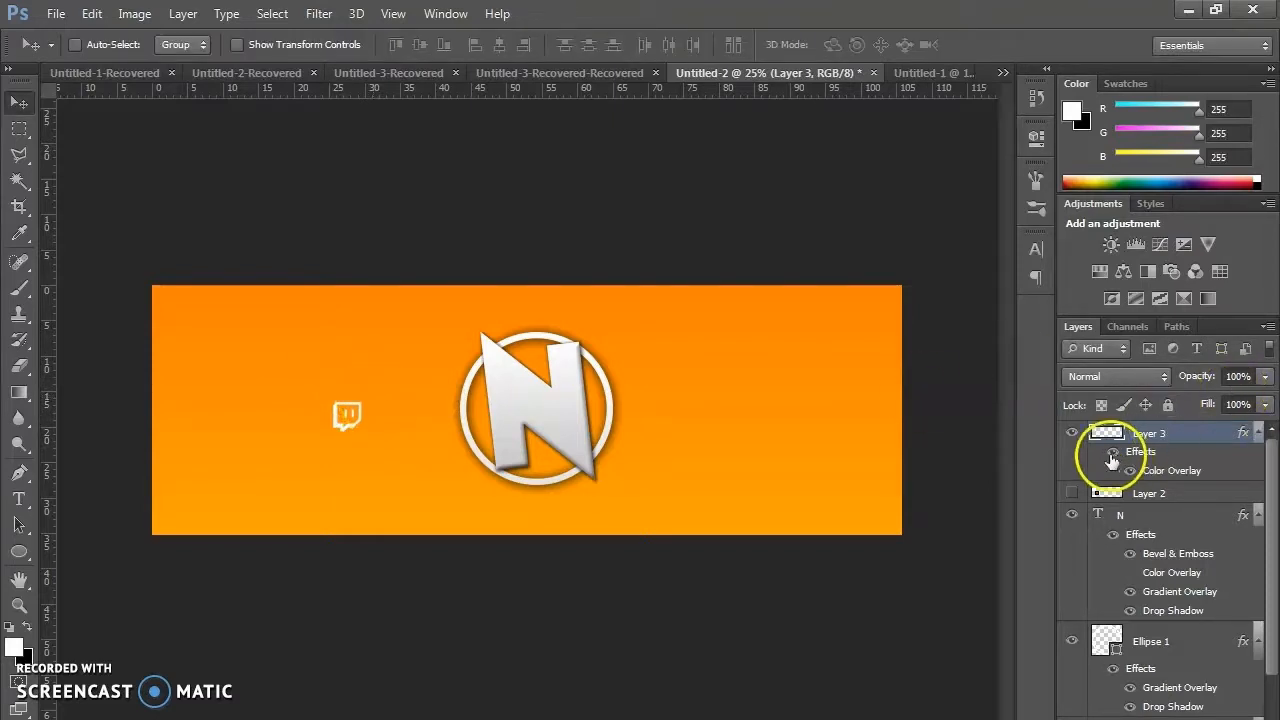
Show Layer 2 again and select the red shape of its YouTube icon with the Magic Wand.
{"action": "left_click", "coordinate": [1072, 493]}
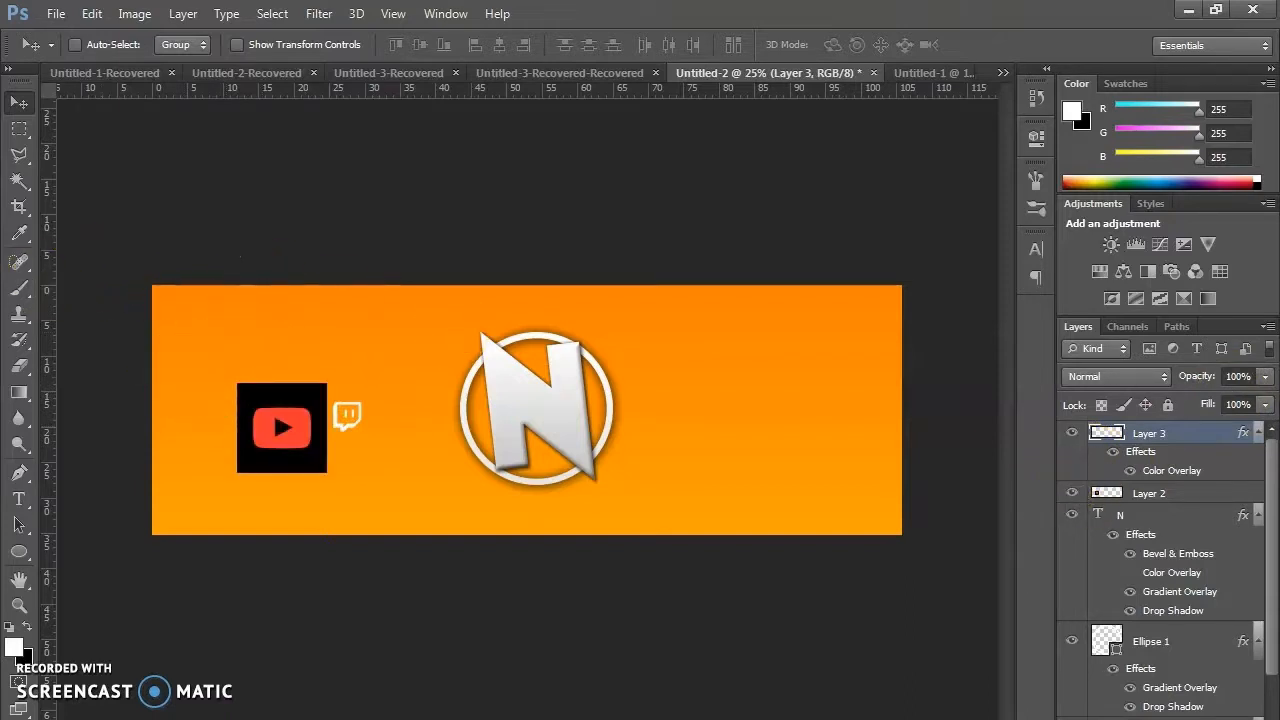
{"action": "left_click", "coordinate": [18, 181]}
{"action": "left_click", "coordinate": [280, 425]}
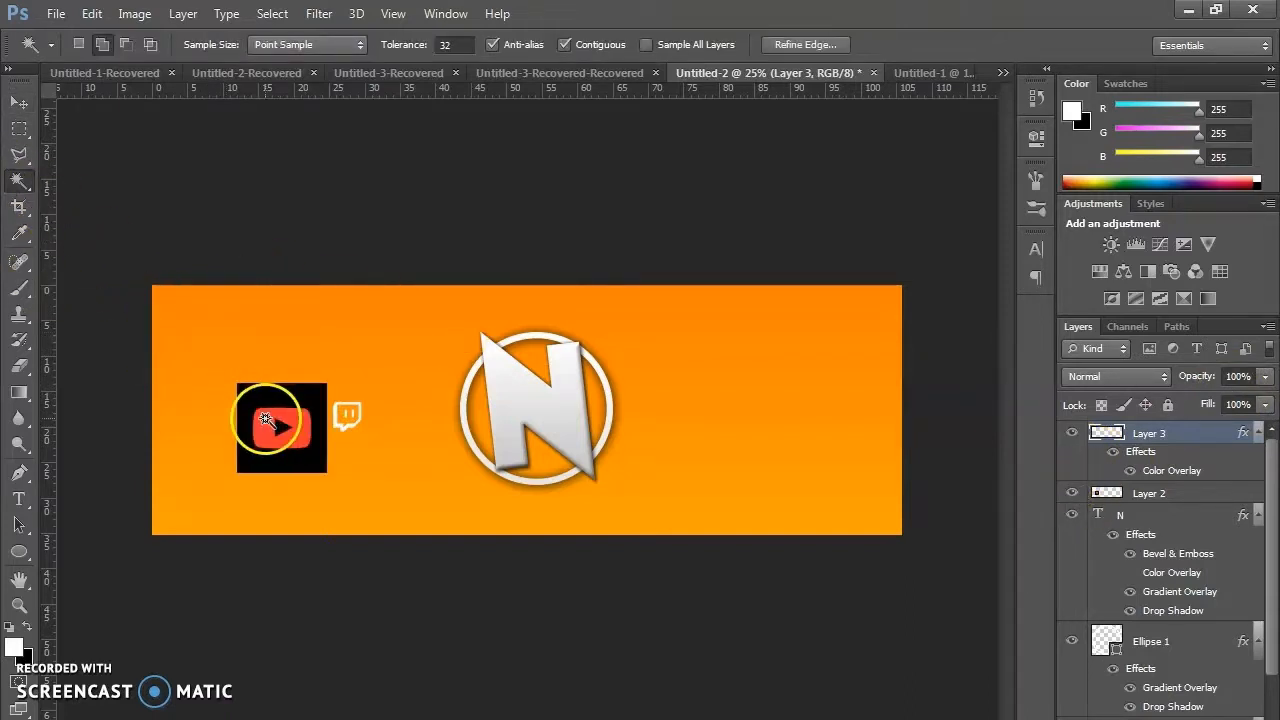
{"action": "left_click", "coordinate": [314, 126]}
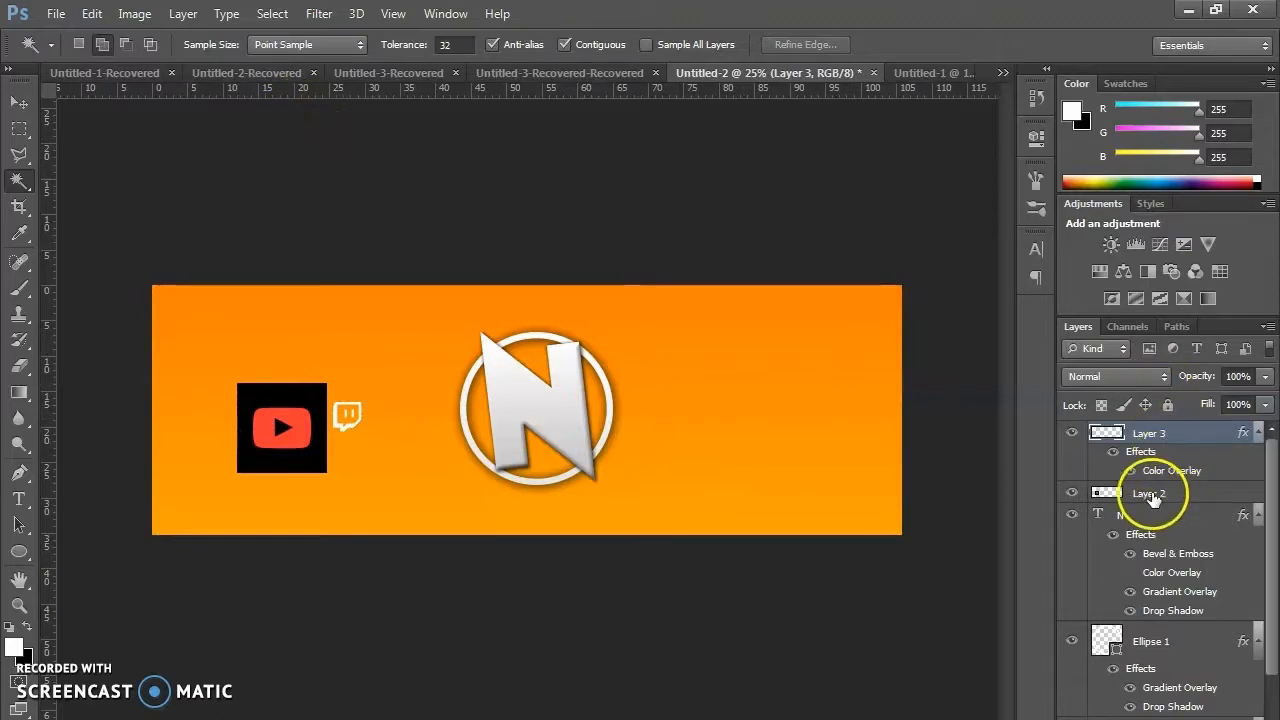
{"action": "left_click", "coordinate": [1168, 492]}
{"action": "left_click", "coordinate": [265, 428]}
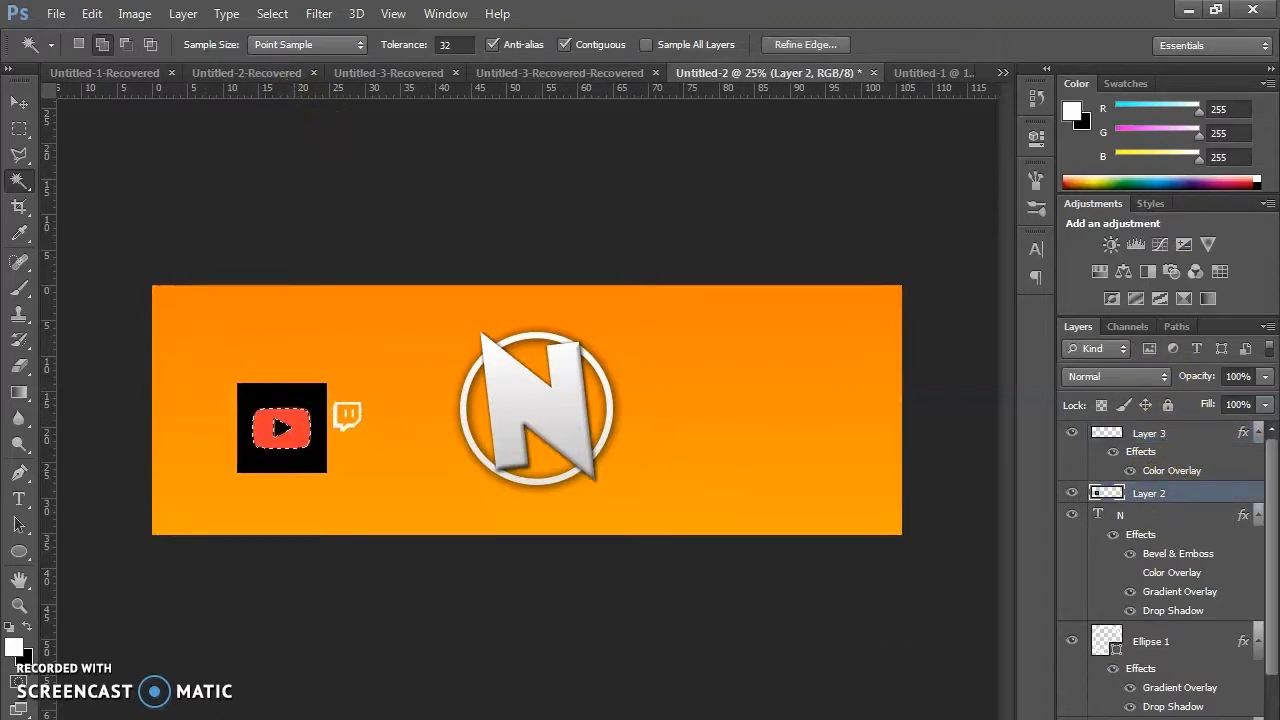
Fill the selected YouTube shape with white on a new layer, and delete the original Layer 2 with its black square.
{"action": "key", "text": "ctrl+shift+alt+n"}
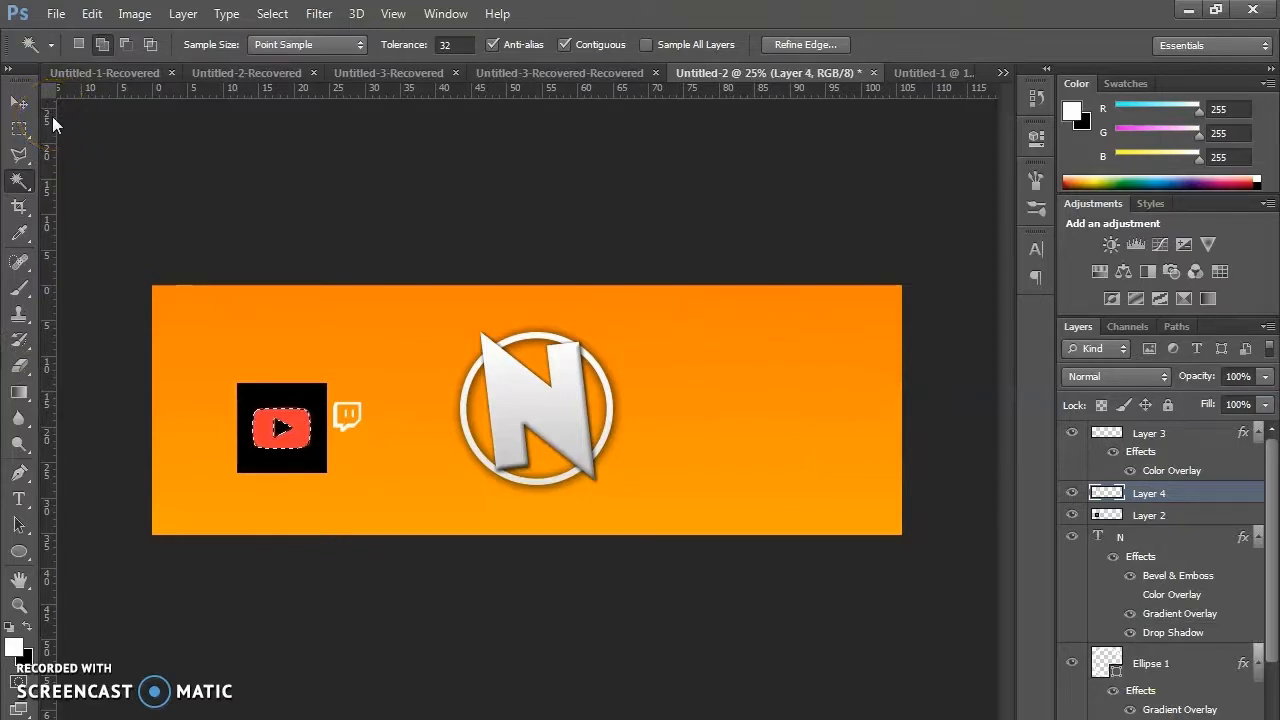
{"action": "key", "text": "shift+F5"}
{"action": "left_click", "coordinate": [585, 236]}
{"action": "left_click", "coordinate": [585, 283]}
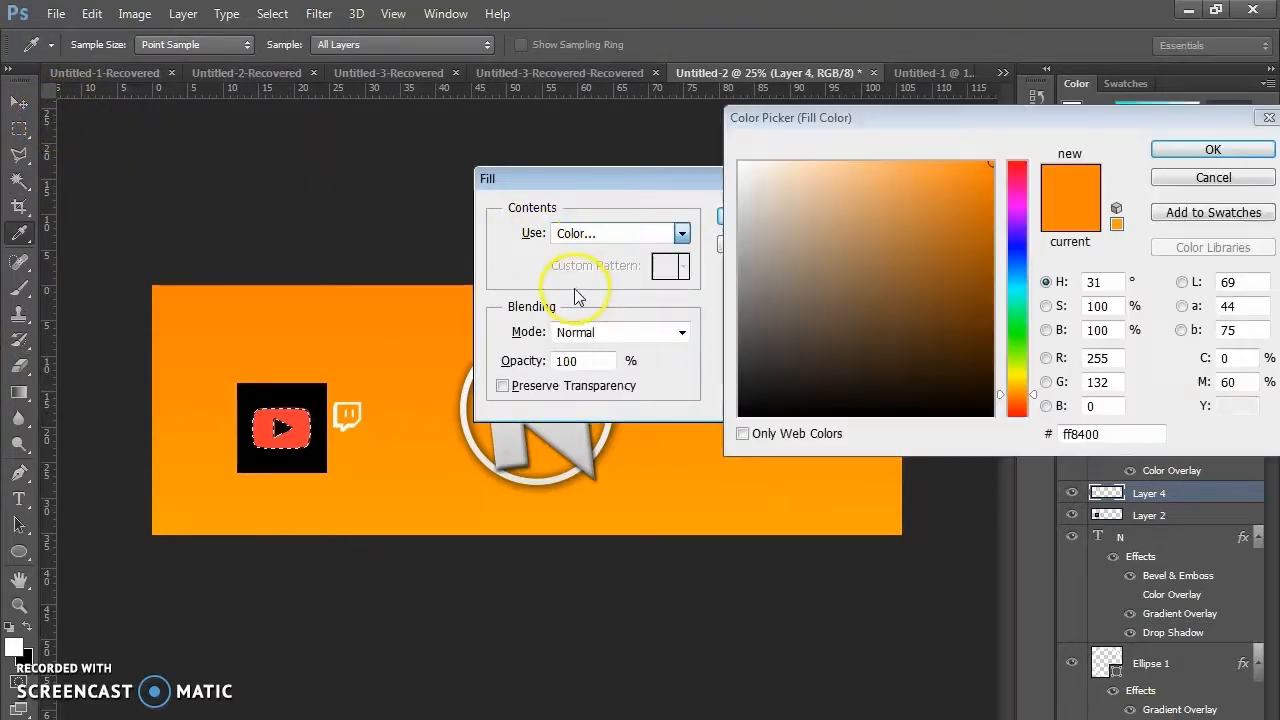
{"action": "left_click_drag", "start_coordinate": [856, 203], "coordinate": [607, 30]}
{"action": "left_click", "coordinate": [1158, 150]}
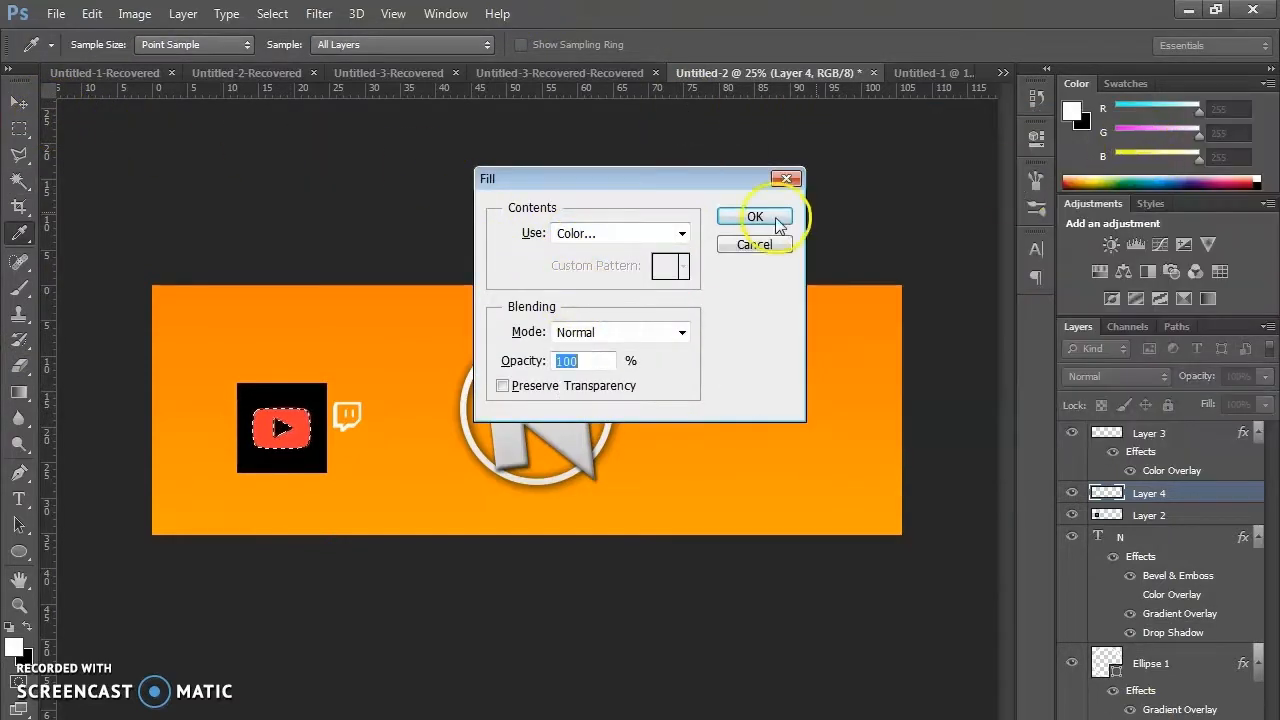
{"action": "left_click", "coordinate": [752, 217]}
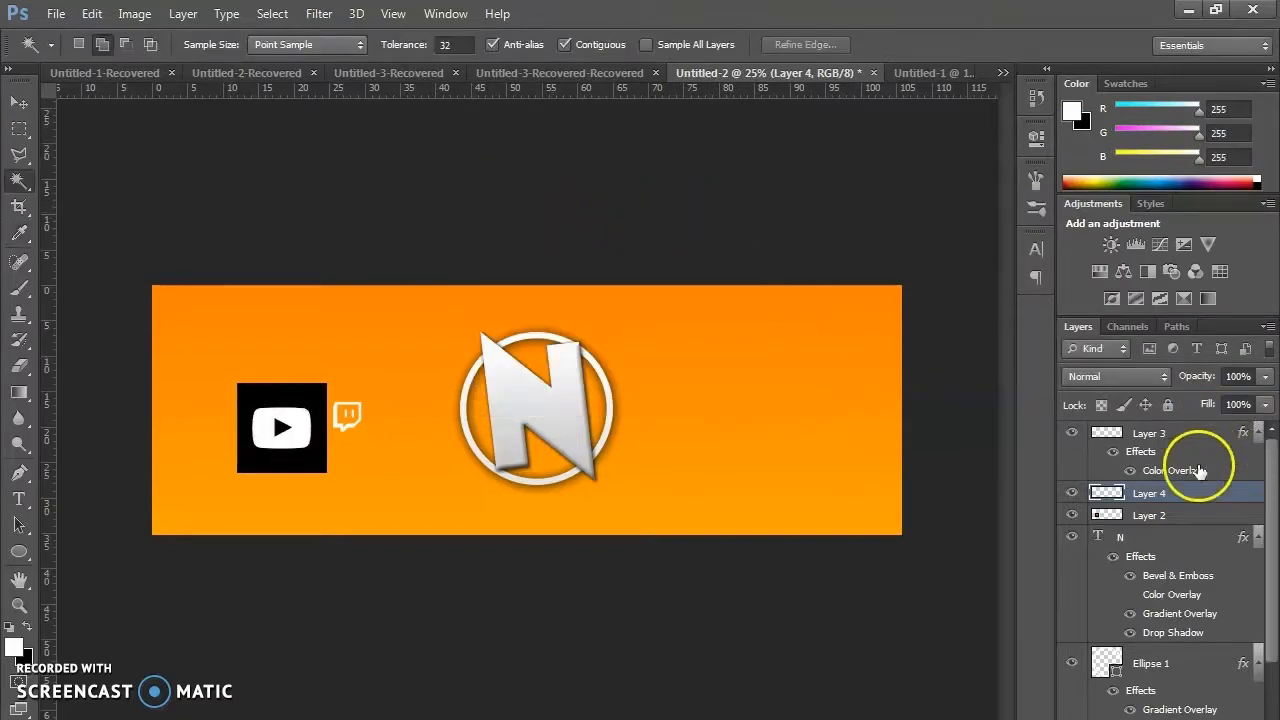
{"action": "left_click", "coordinate": [1103, 514]}
{"action": "key", "text": "Delete"}
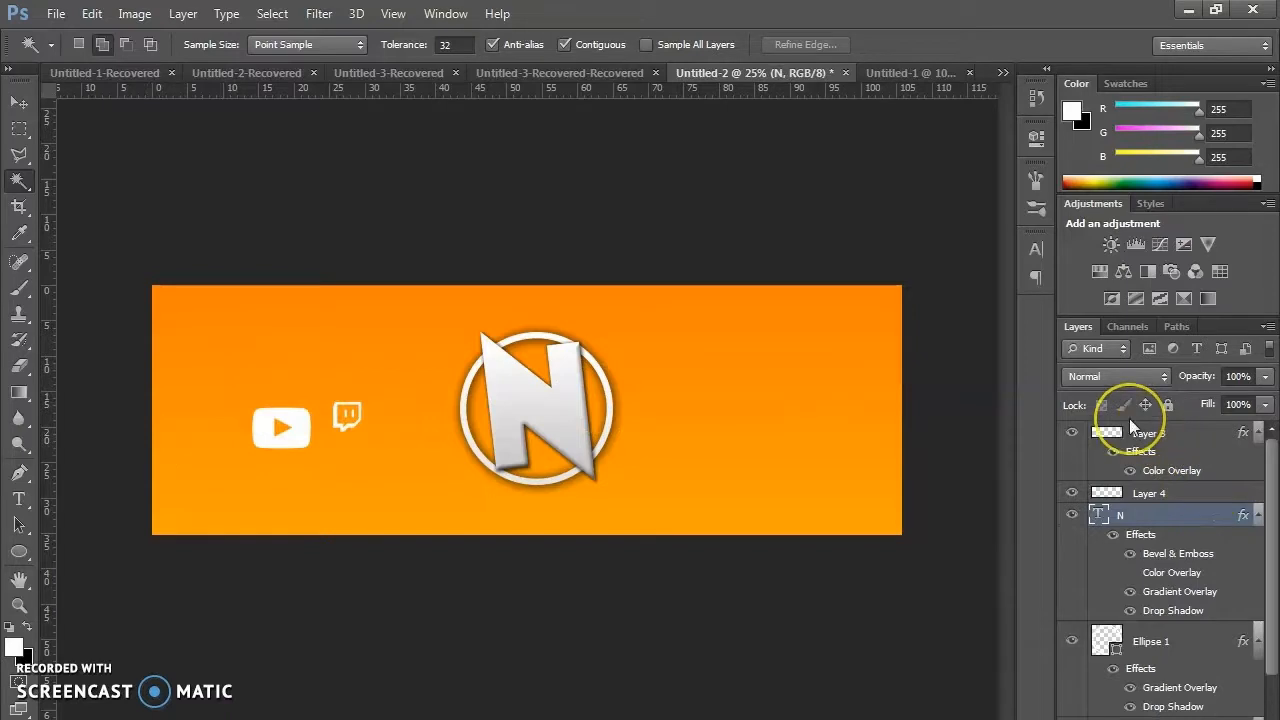
Place a vertical guide on the banner, slightly to the right of the ring's centre.
{"action": "key", "text": "ctrl+plus"}
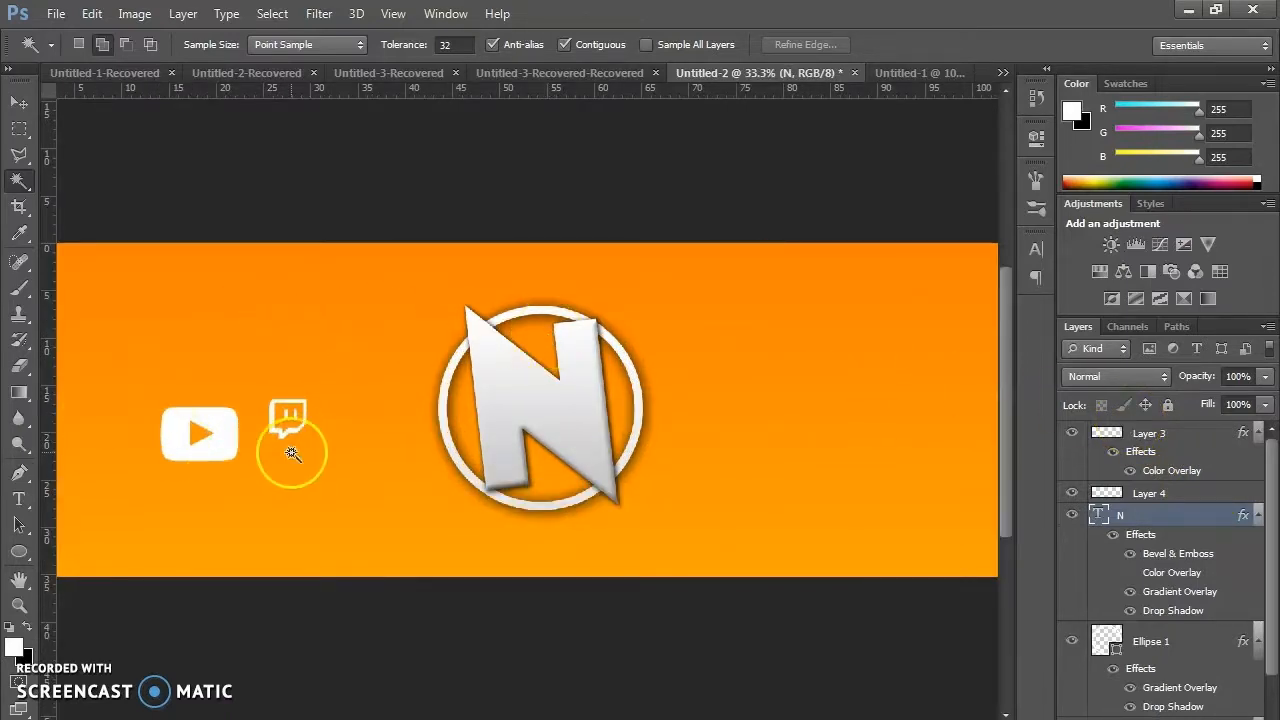
{"action": "key", "text": "ctrl+0"}
{"action": "left_click_drag", "start_coordinate": [49, 301], "coordinate": [566, 360]}
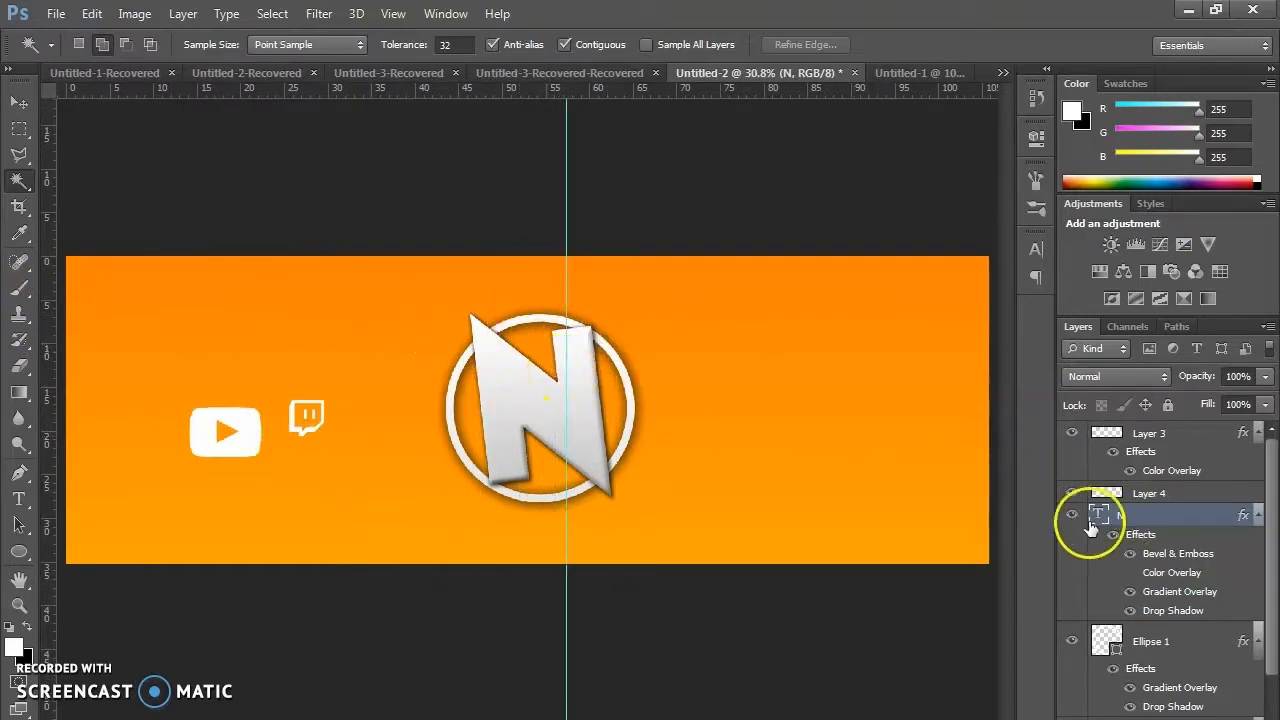
Move the N and Ellipse 1 together to the right so the ring is centred on the vertical guide.
{"action": "key", "text": "ctrl+minus"}
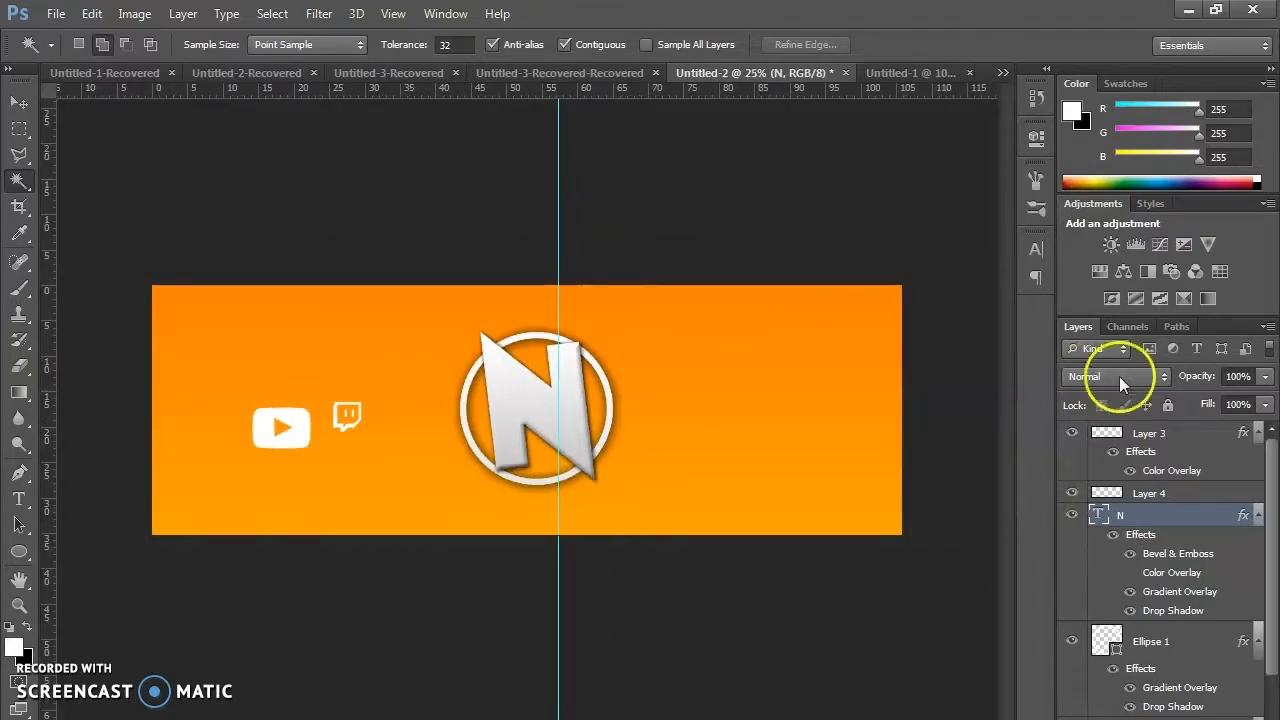
{"action": "scroll", "coordinate": [1202, 545], "scroll_direction": "down", "scroll_amount": 2}
{"action": "left_click", "coordinate": [1158, 580]}
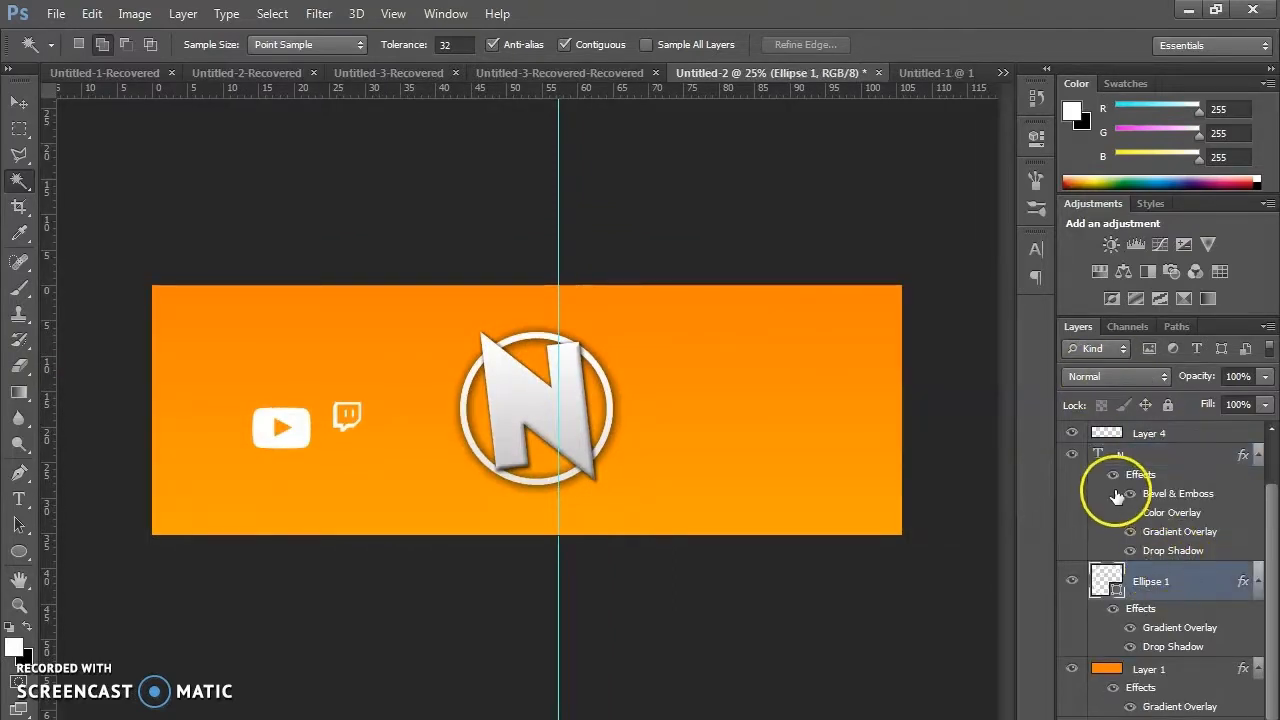
{"action": "left_click", "coordinate": [1122, 456], "text": "shift"}
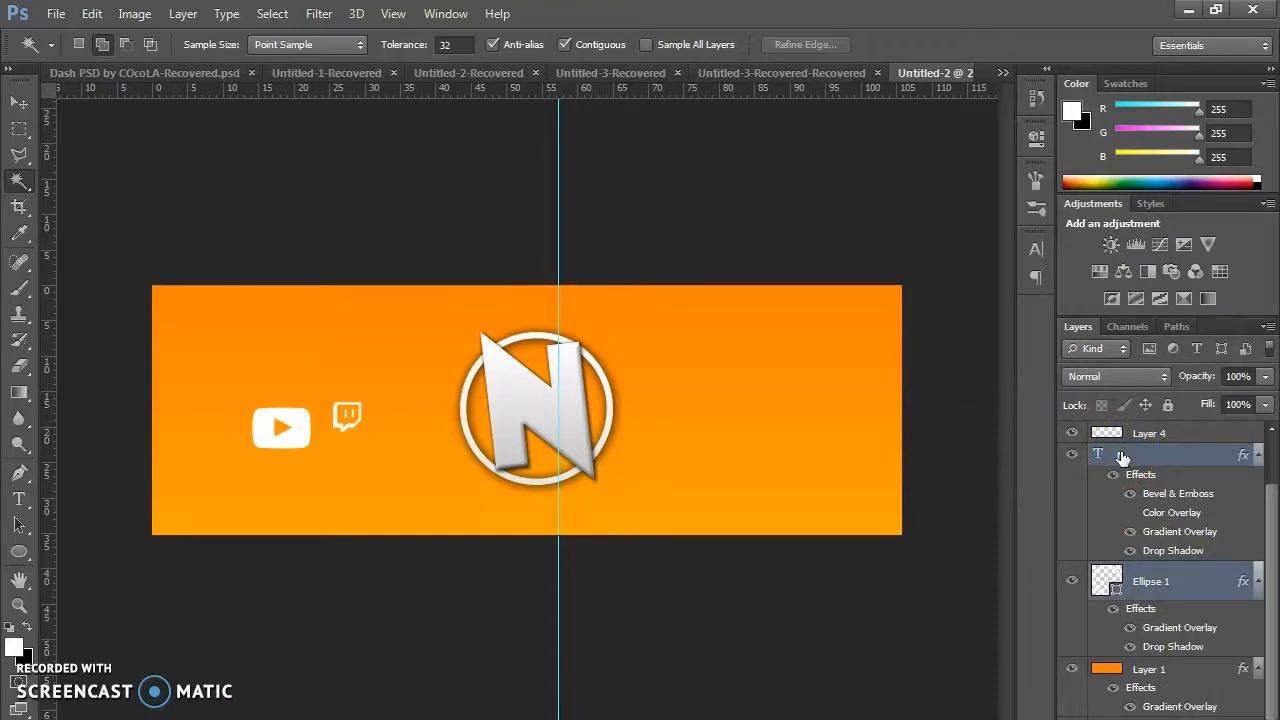
{"action": "left_click", "coordinate": [20, 102]}
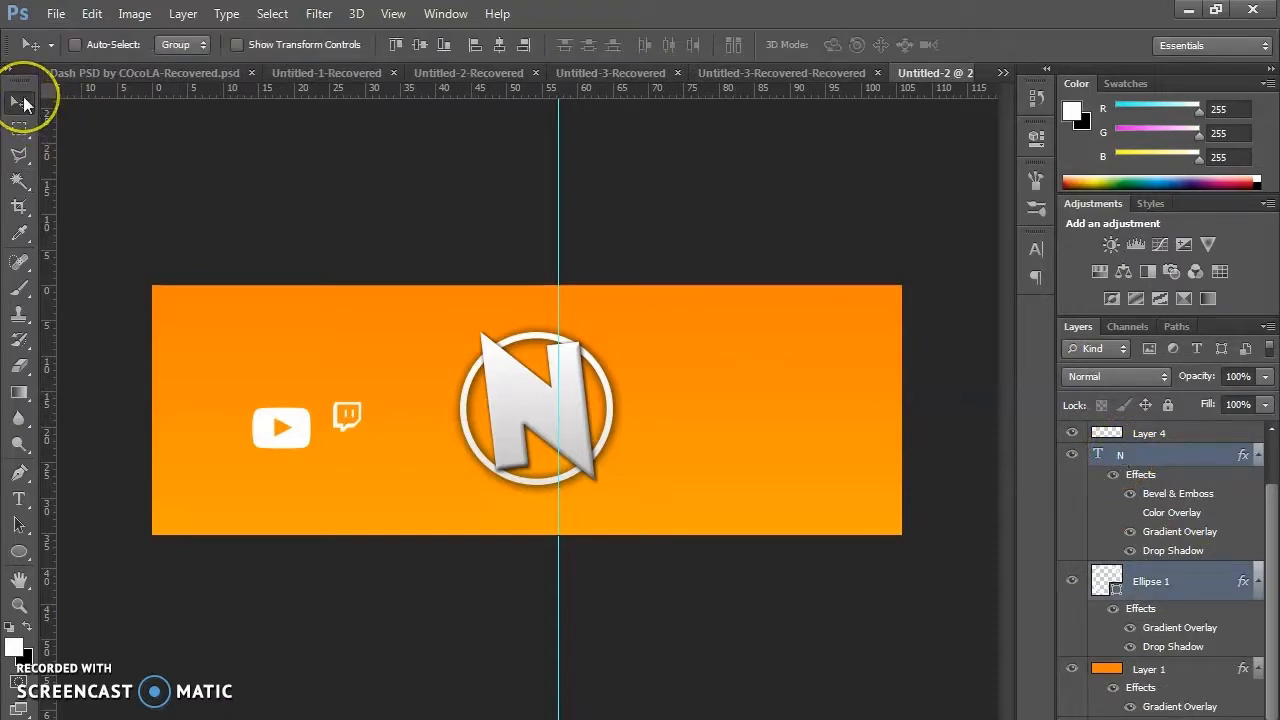
{"action": "key", "text": "shift+Right"}
{"action": "key", "text": "shift+Right"}
{"action": "key", "text": "shift+Right"}
{"action": "key", "text": "shift+Right"}
{"action": "key", "text": "shift+Right"}
{"action": "key", "text": "shift+Right"}
{"action": "key", "text": "shift+Right"}
{"action": "key", "text": "shift+Right"}
{"action": "key", "text": "shift+Right"}
{"action": "key", "text": "shift+Right"}
{"action": "key", "text": "shift+Left"}
{"action": "key", "text": "shift+Left"}
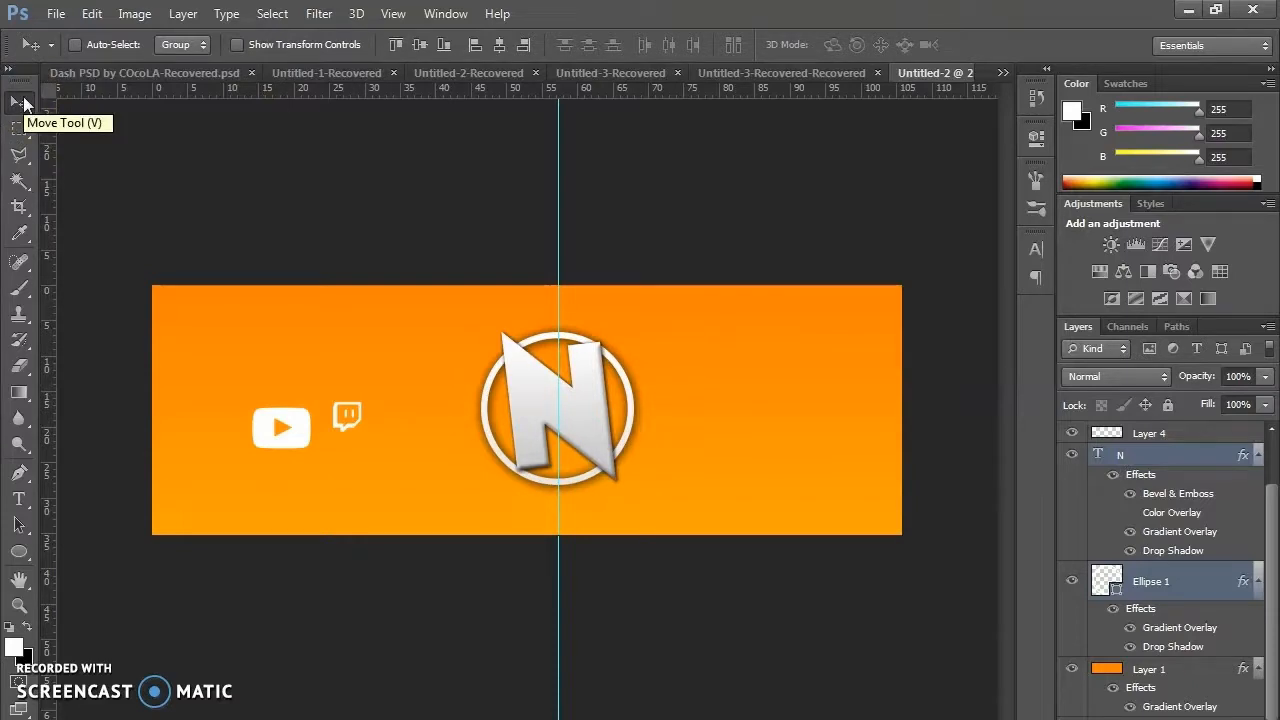
Shrink the white YouTube icon on Layer 4 to roughly the size of the Twitch icon.
{"action": "scroll", "coordinate": [1094, 500], "scroll_direction": "up", "scroll_amount": 1}
{"action": "left_click", "coordinate": [1153, 493]}
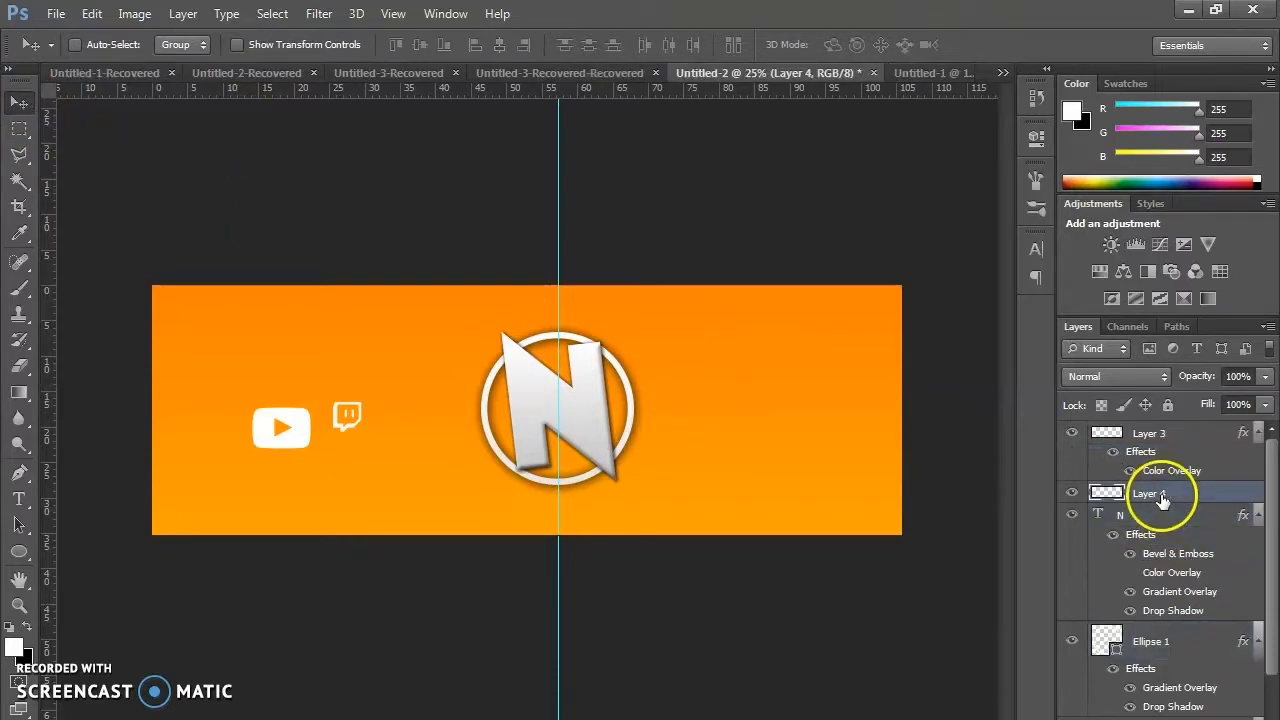
{"action": "key", "text": "ctrl+t"}
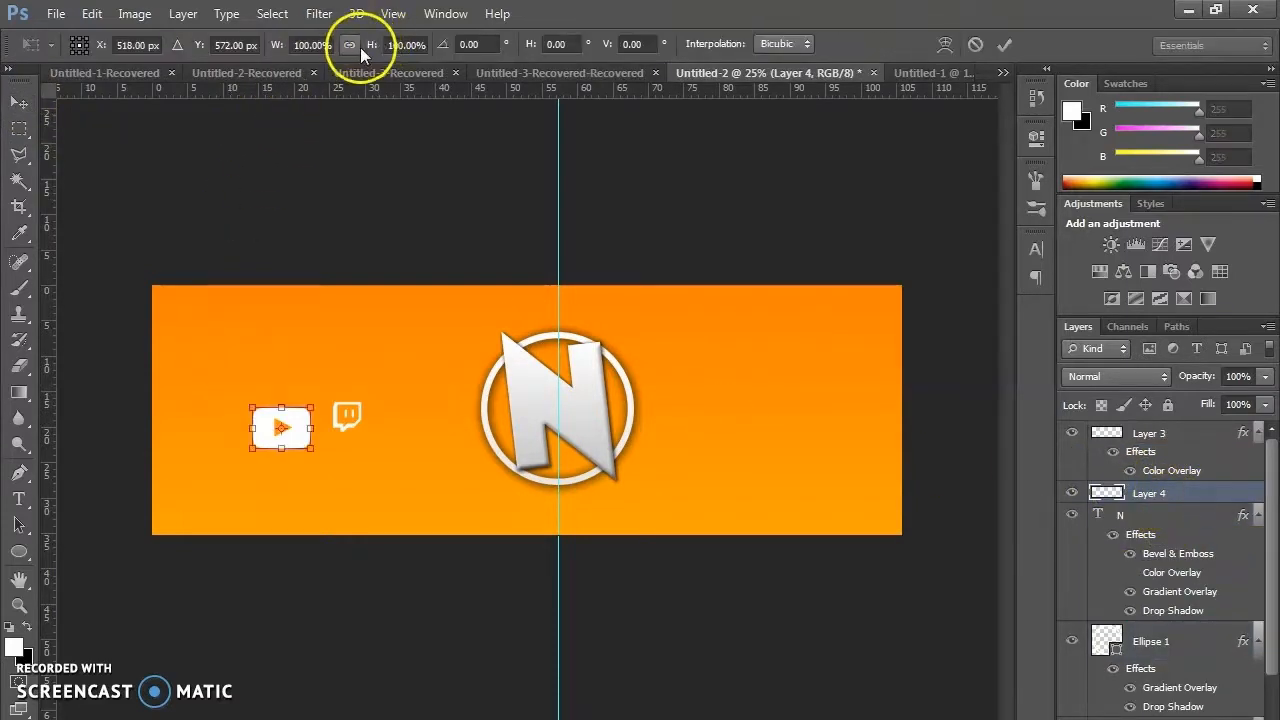
{"action": "left_click_drag", "start_coordinate": [311, 455], "coordinate": [286, 432]}
{"action": "key", "text": "Return"}
Add a horizontal guide through the ring's centre, and align the Twitch icon left of the ring and the YouTube icon right of it on that guide.
{"action": "left_click_drag", "start_coordinate": [212, 90], "coordinate": [198, 408]}
{"action": "left_click_drag", "start_coordinate": [350, 432], "coordinate": [806, 419]}
{"action": "left_click", "coordinate": [1149, 445]}
{"action": "left_click_drag", "start_coordinate": [333, 428], "coordinate": [276, 422]}
{"action": "left_click", "coordinate": [1098, 490]}
{"action": "left_click_drag", "start_coordinate": [740, 426], "coordinate": [714, 422]}
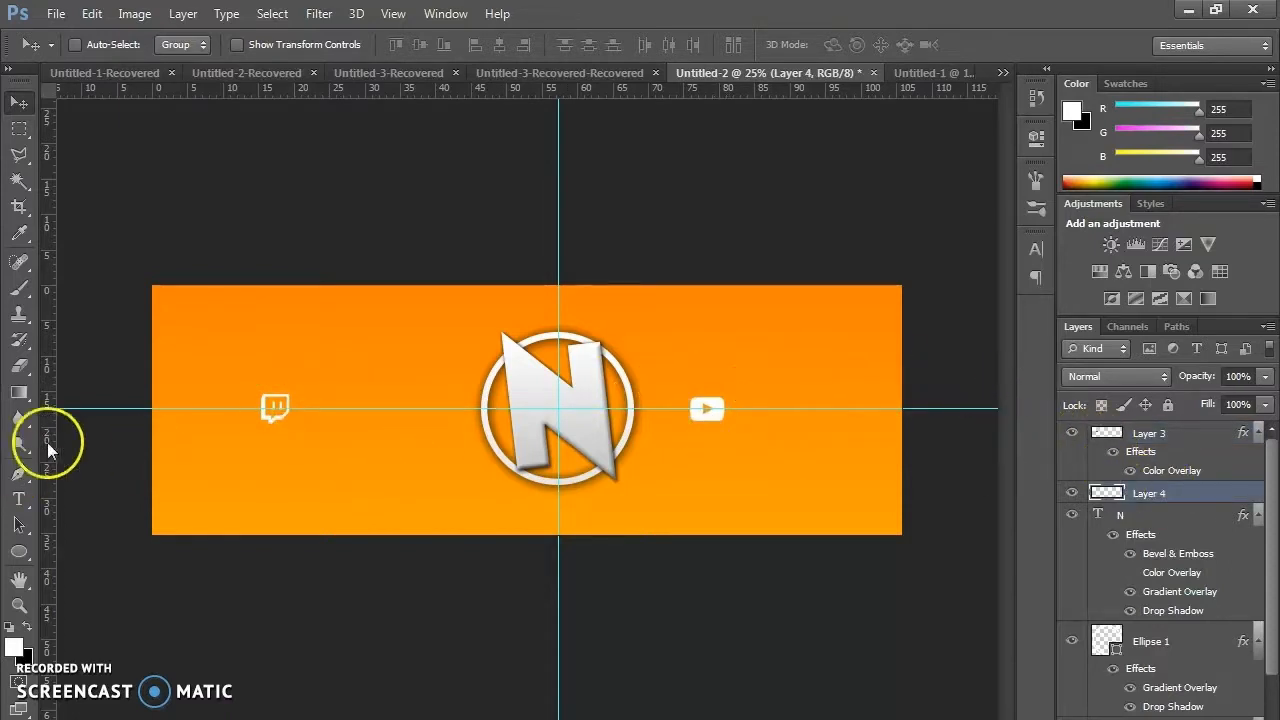
Add the text "twitch.tv/yourtwitch" beside the Twitch icon, using the bold Burbank Big font at 70 pt.
{"action": "left_click", "coordinate": [18, 498]}
{"action": "left_click_drag", "start_coordinate": [299, 383], "coordinate": [458, 423]}
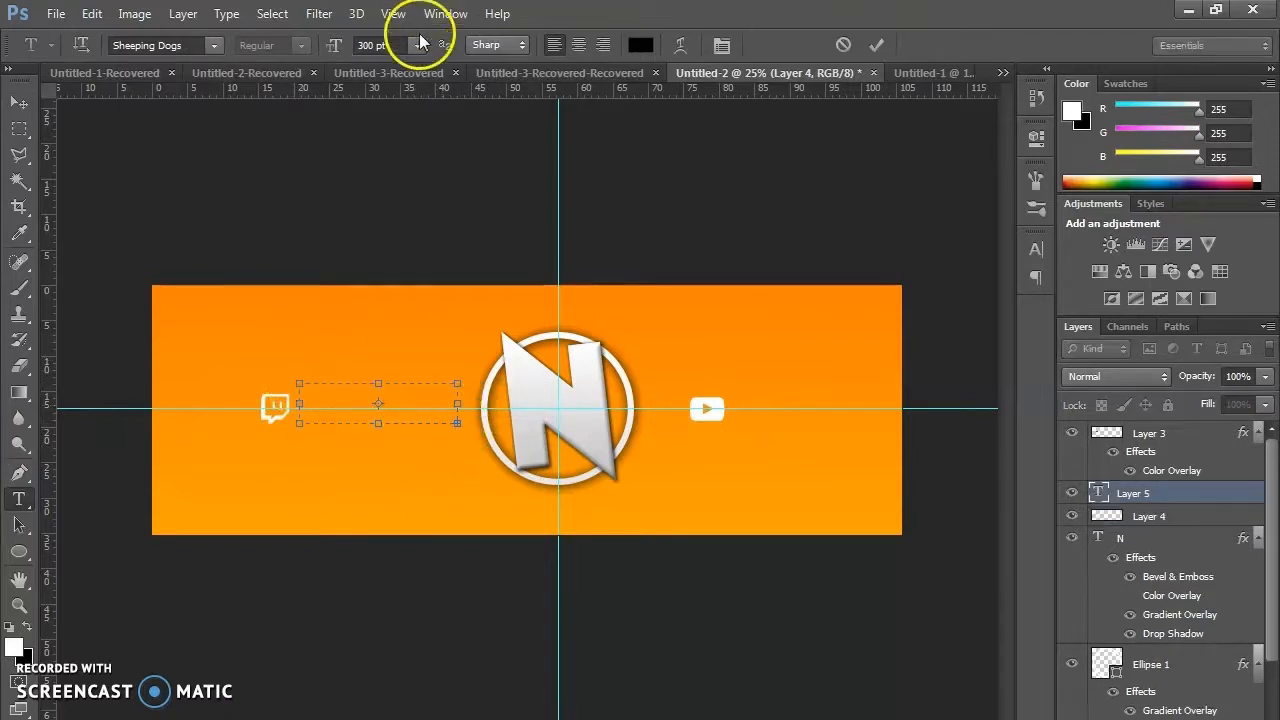
{"action": "left_click", "coordinate": [385, 45]}
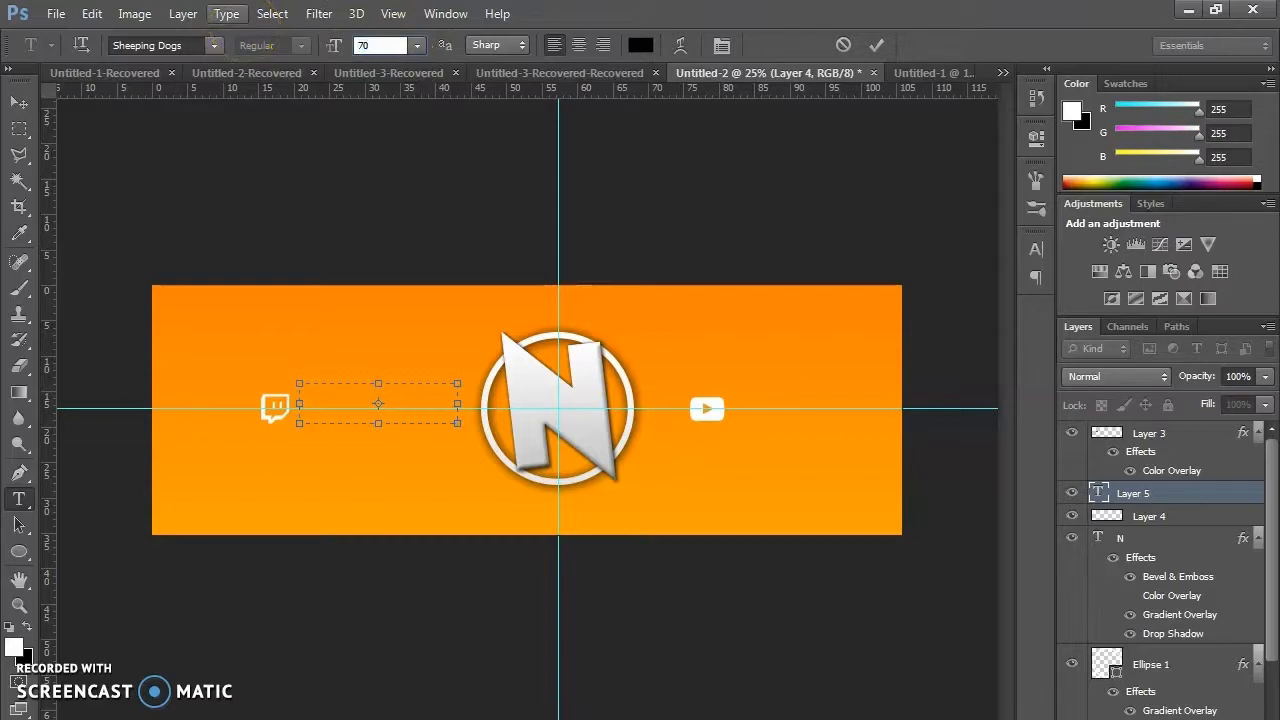
{"action": "left_click", "coordinate": [380, 401]}
{"action": "type", "text": "Yo"}
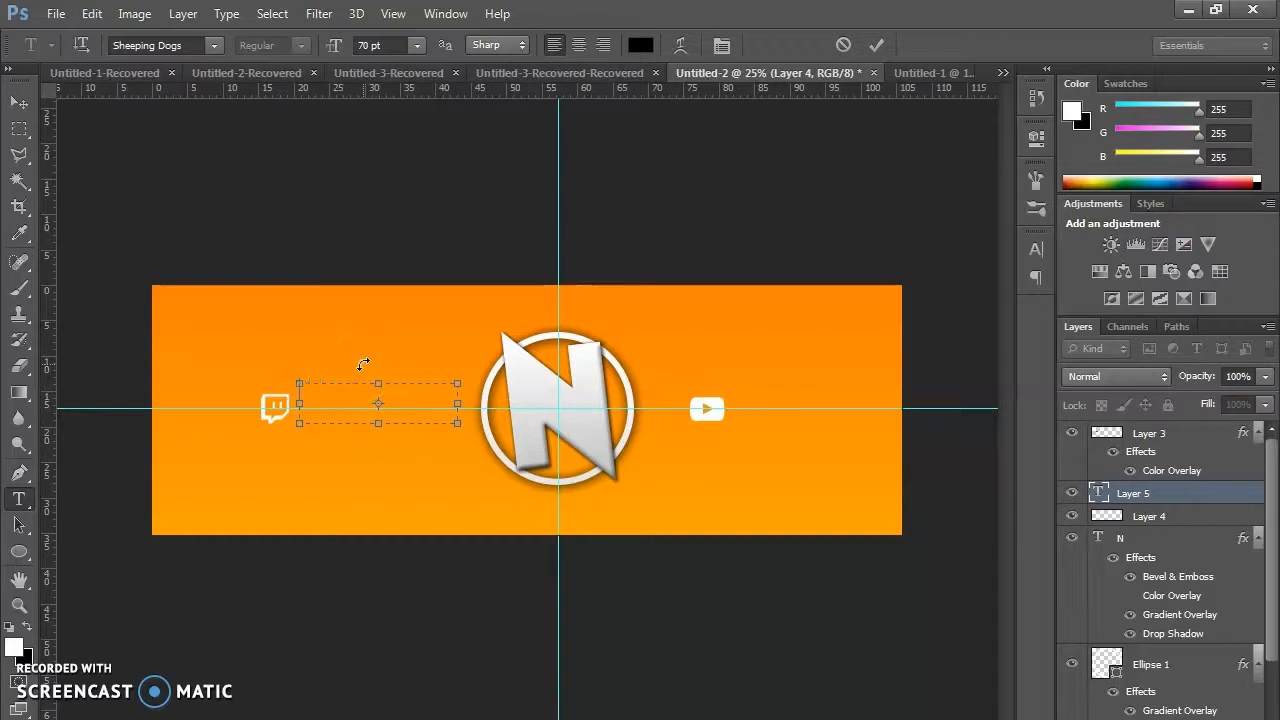
{"action": "left_click", "coordinate": [155, 42]}
{"action": "type", "text": "Burbank Big Co..."}
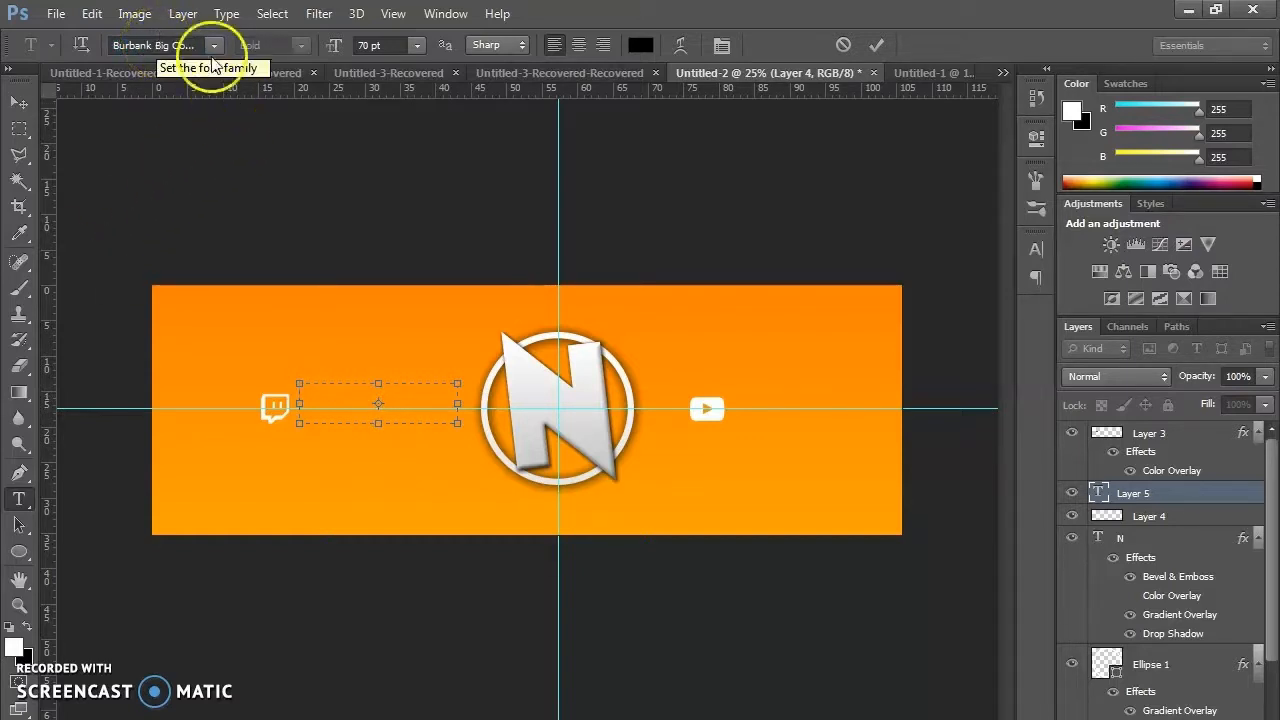
{"action": "left_click", "coordinate": [396, 395]}
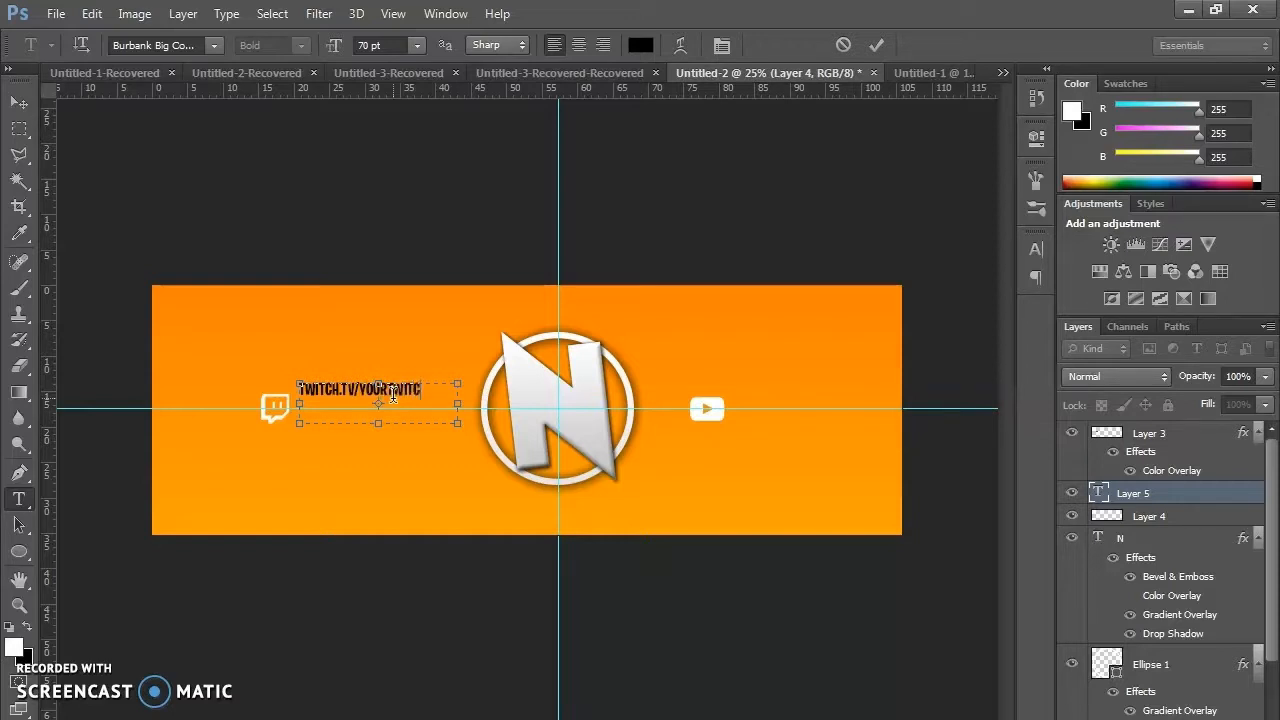
Align the twitch.tv/yourtwitch text with the horizontal guide beside the Twitch icon and scale it down to a little over half its width.
{"action": "left_click", "coordinate": [19, 103]}
{"action": "mouse_move", "coordinate": [394, 392]}
{"action": "left_mouse_down"}
{"action": "mouse_move", "coordinate": [391, 423]}
{"action": "mouse_move", "coordinate": [405, 408]}
{"action": "left_mouse_up"}
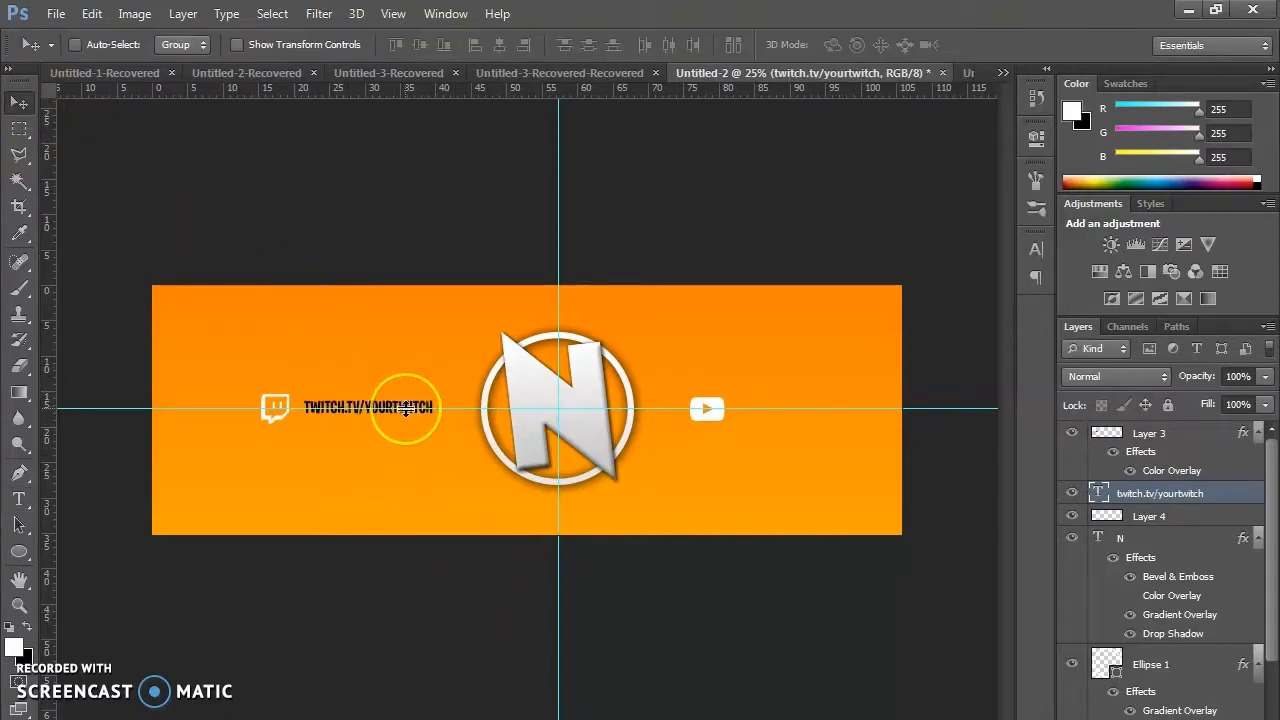
{"action": "key", "text": "ctrl+t"}
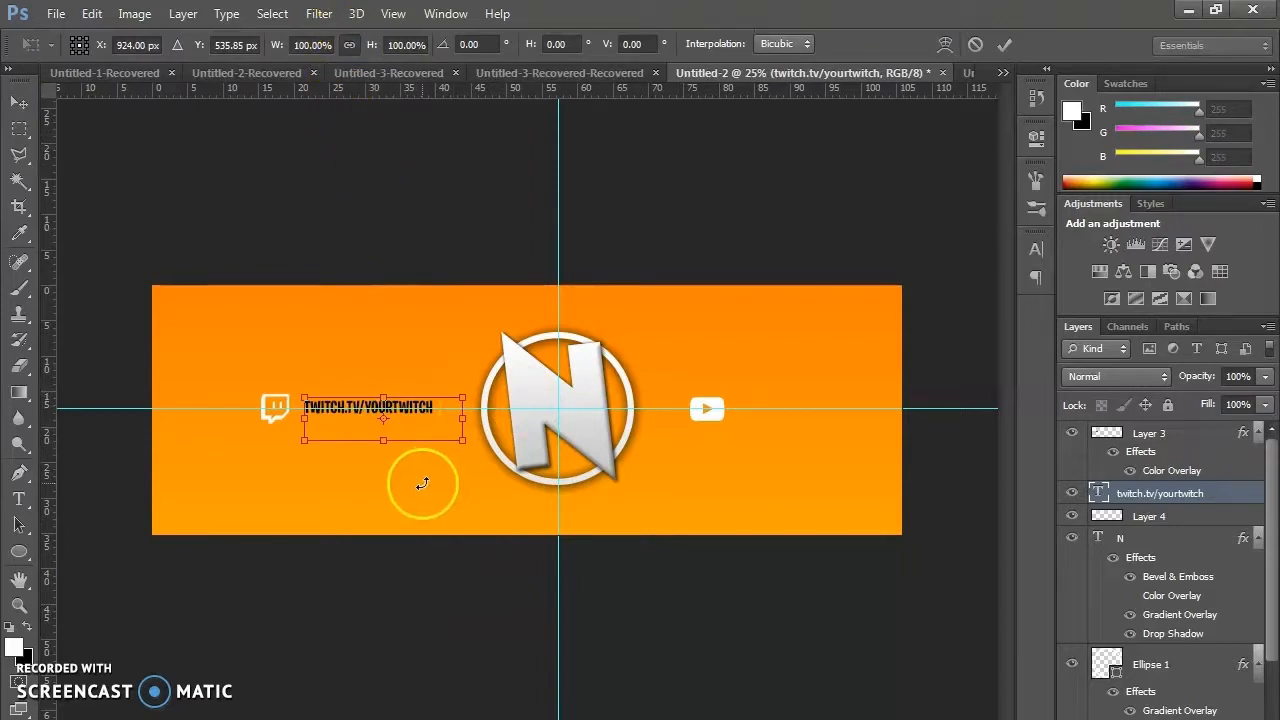
{"action": "left_click_drag", "start_coordinate": [457, 442], "coordinate": [395, 430]}
{"action": "key", "text": "Return"}
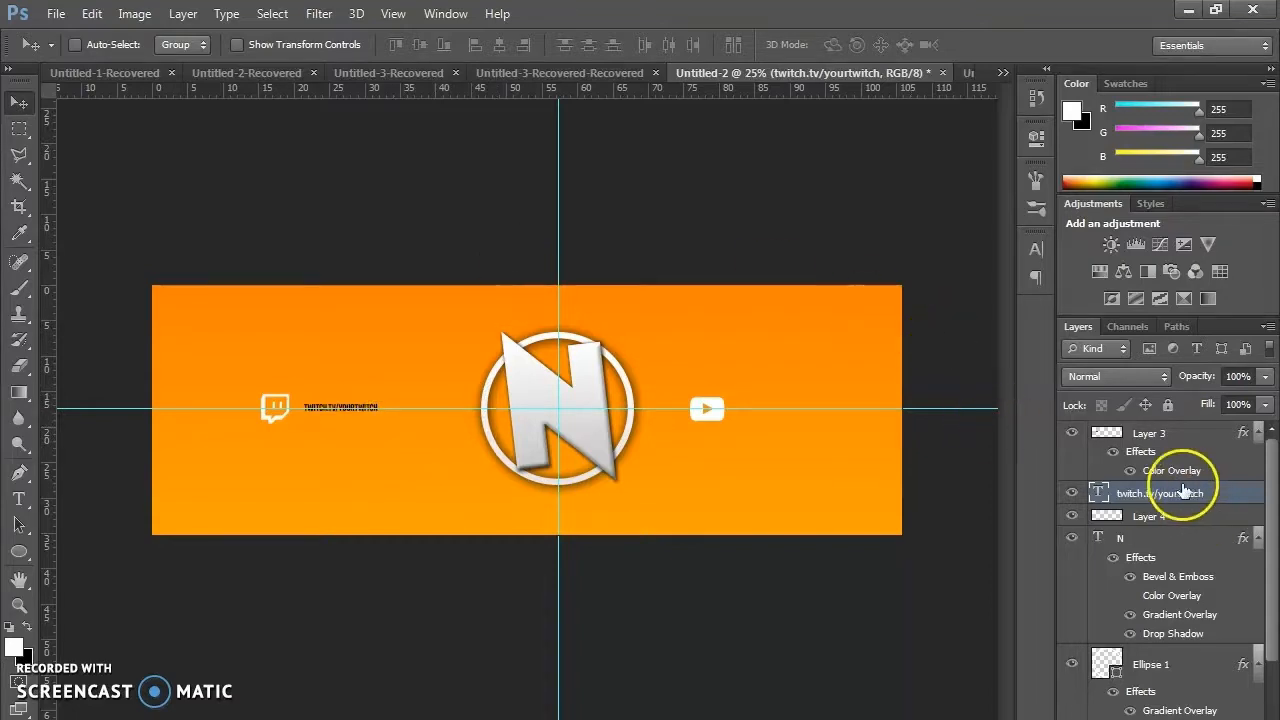
Apply a white (ffffff) Color Overlay to the twitch.tv/yourtwitch text layer.
{"action": "right_click", "coordinate": [1090, 491]}
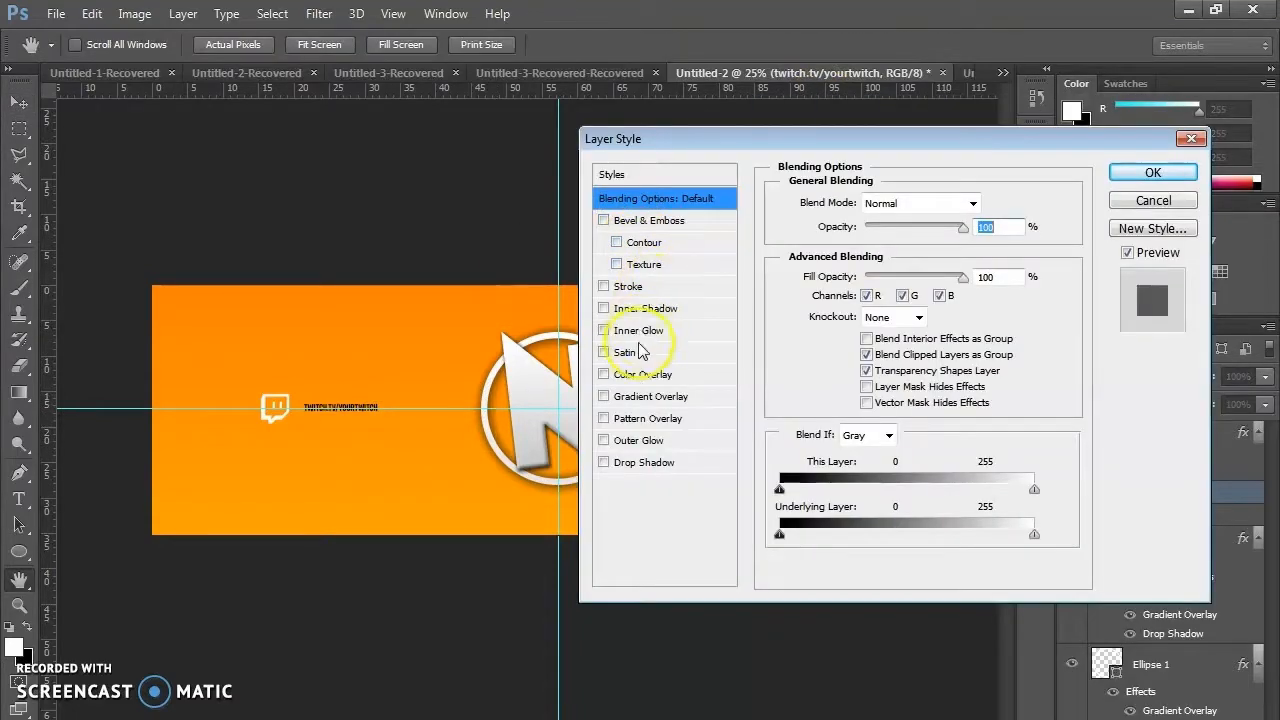
{"action": "left_click", "coordinate": [603, 374]}
{"action": "left_click", "coordinate": [643, 374]}
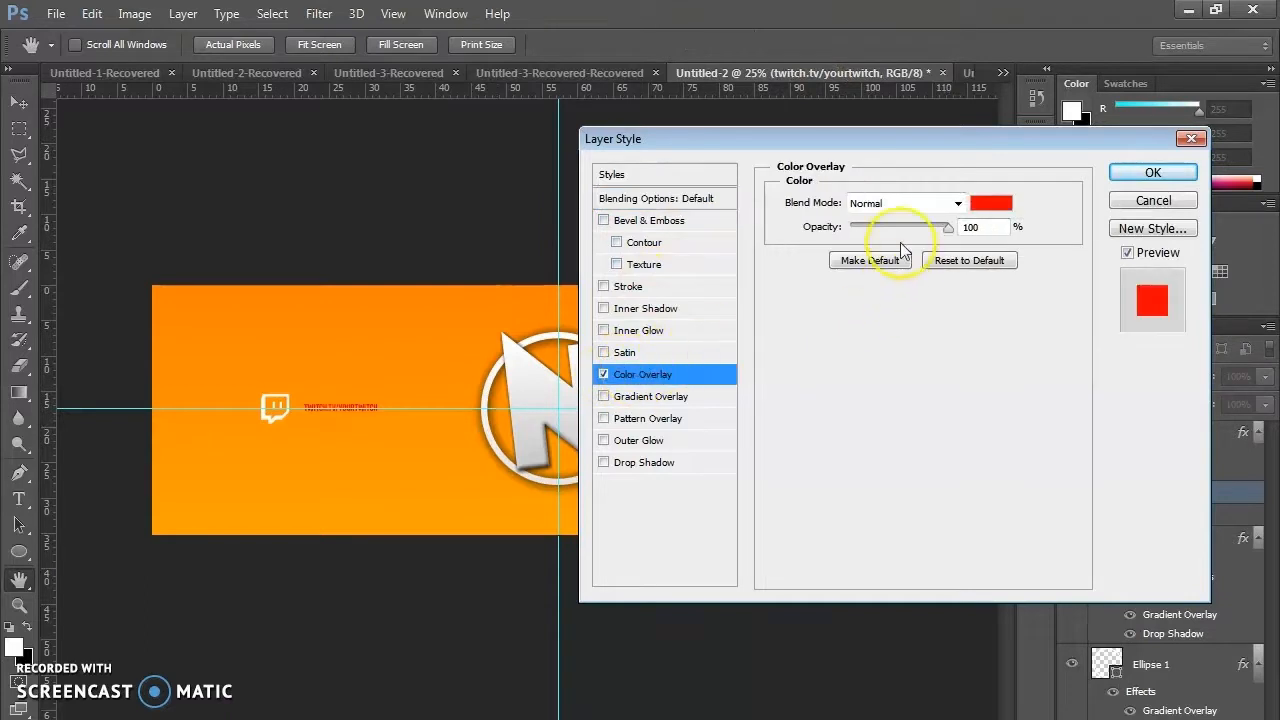
{"action": "left_click", "coordinate": [1000, 204]}
{"action": "left_click_drag", "start_coordinate": [837, 271], "coordinate": [675, 68]}
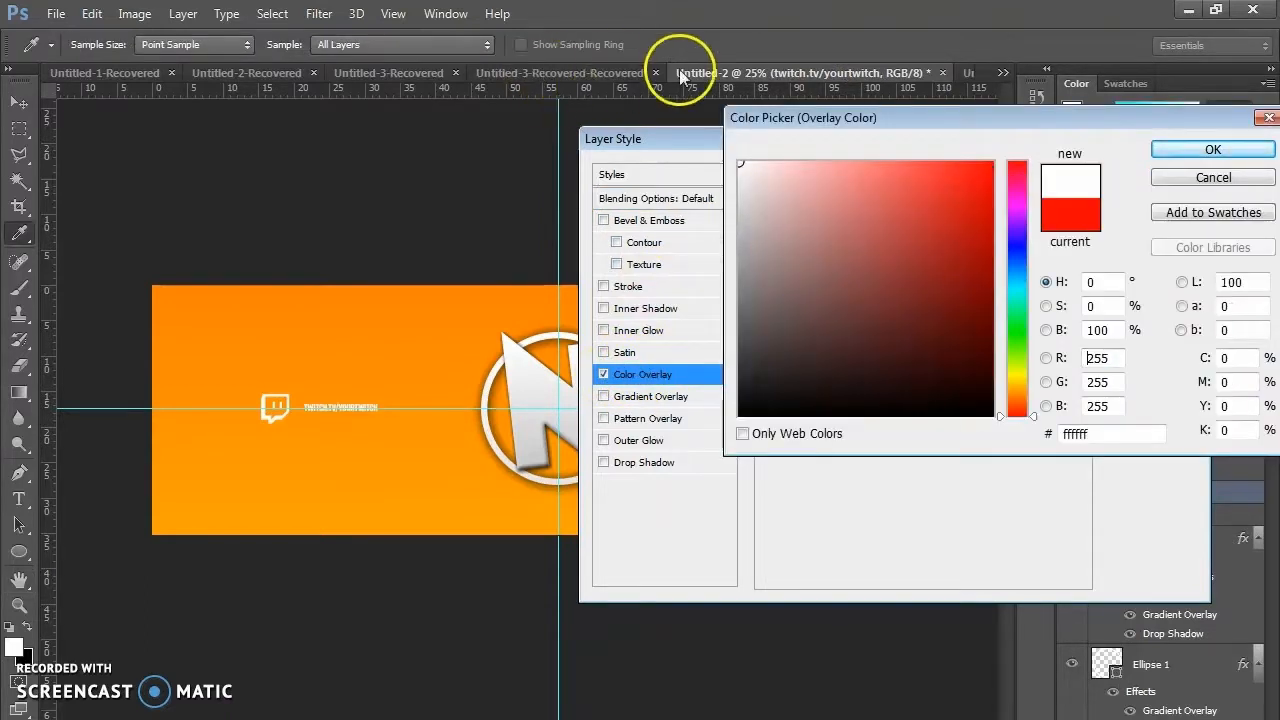
{"action": "left_click", "coordinate": [1130, 146]}
{"action": "left_click", "coordinate": [1118, 178]}
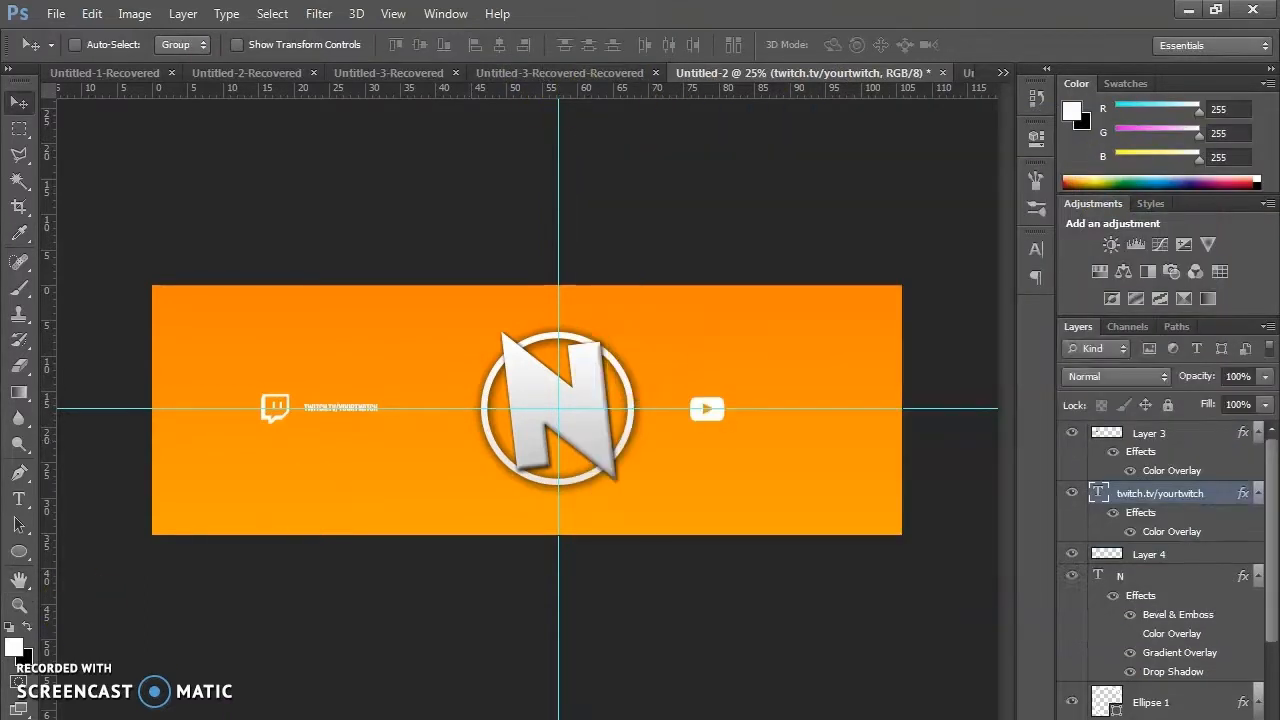
Move the twitch.tv/yourtwitch text layer above Layer 3 in the layer stack.
{"action": "left_click", "coordinate": [1170, 452]}
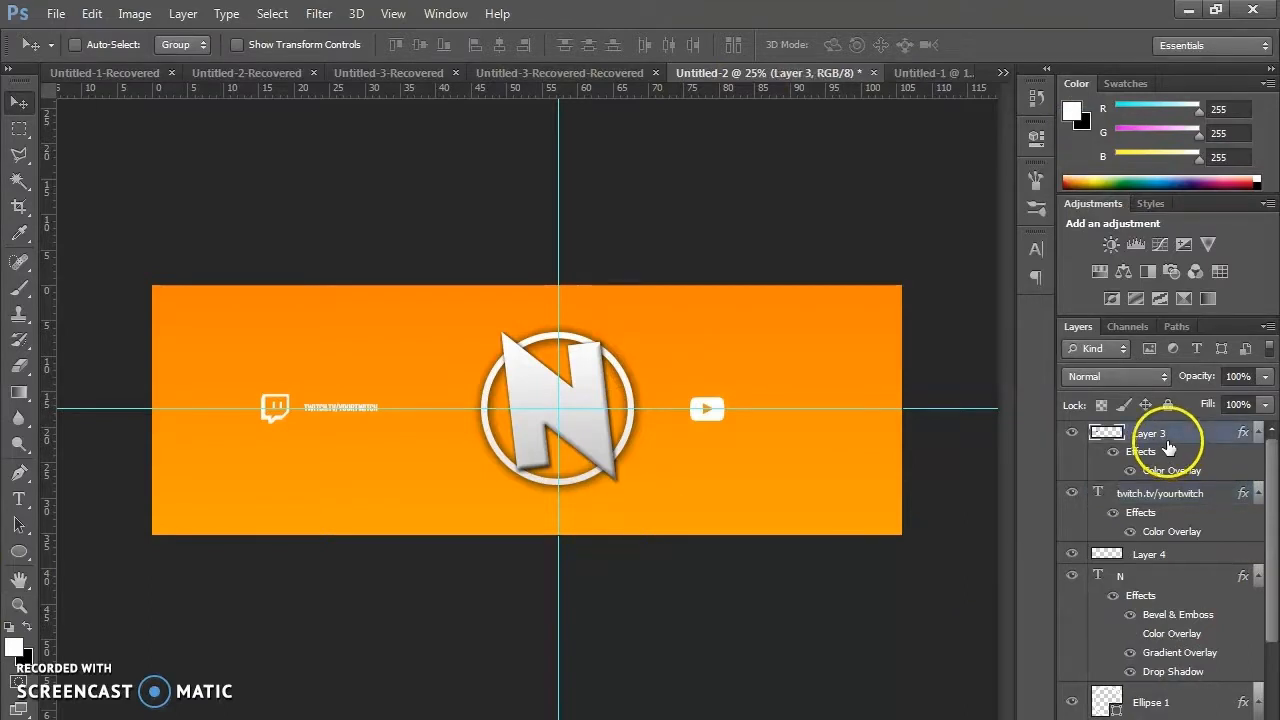
{"action": "right_click", "coordinate": [1165, 447]}
{"action": "left_click", "coordinate": [729, 563]}
{"action": "left_click_drag", "start_coordinate": [1162, 495], "coordinate": [1169, 427]}
Add the text "youtube.com/youryoutube" at 70 pt to the right of the YouTube icon, directly above Layer 4 in the layer stack.
{"action": "left_click", "coordinate": [1150, 554]}
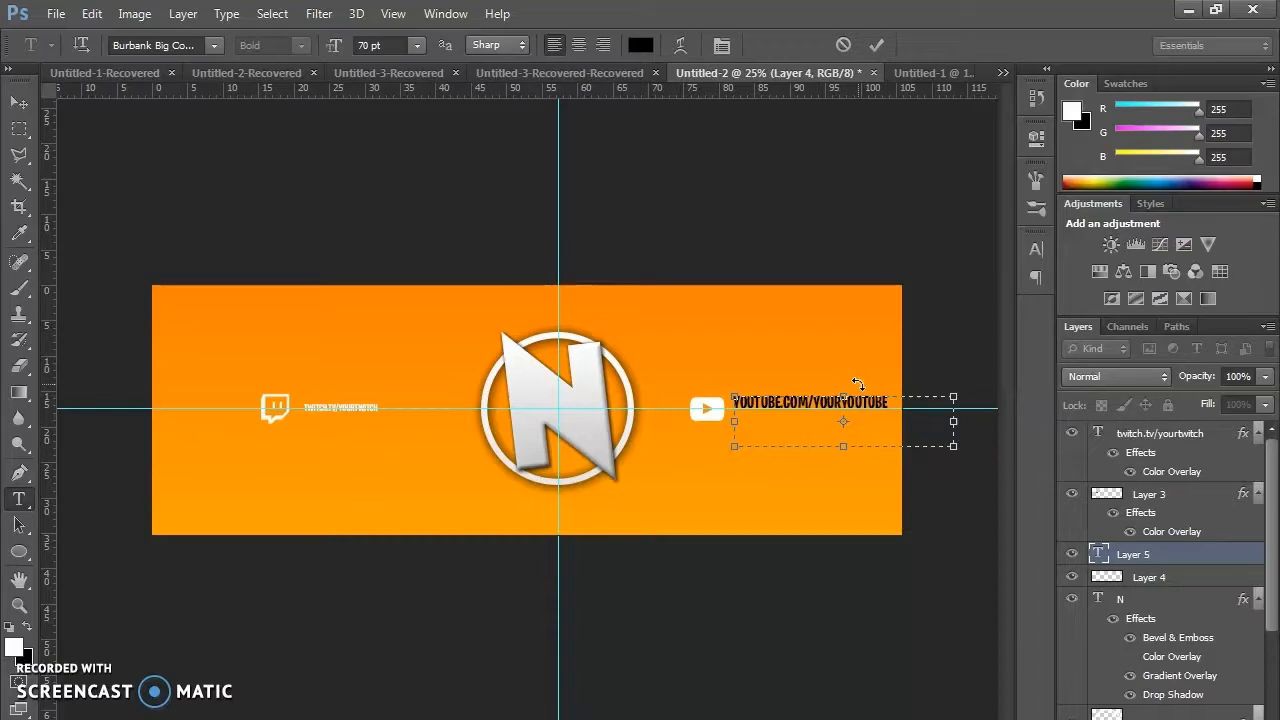
{"action": "left_click", "coordinate": [20, 103]}
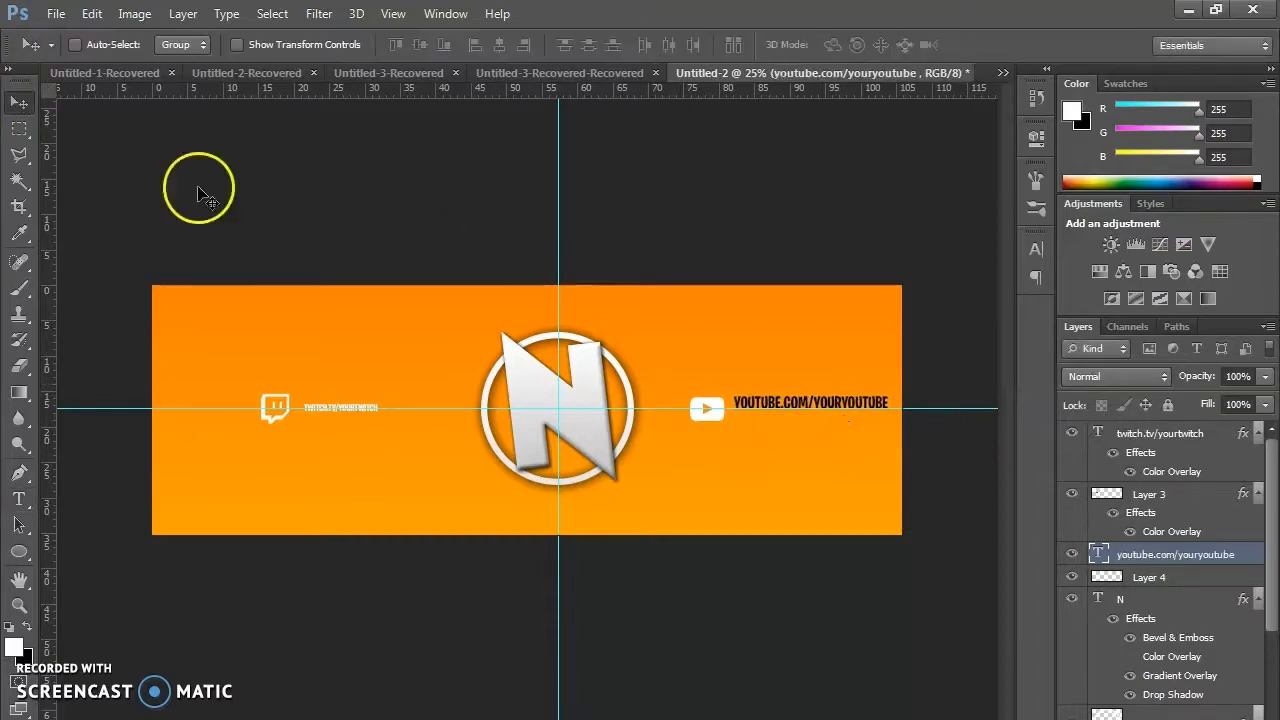
Apply a white Color Overlay to the youtube.com/youryoutube text layer.
{"action": "right_click", "coordinate": [1240, 556]}
{"action": "left_click", "coordinate": [868, 105]}
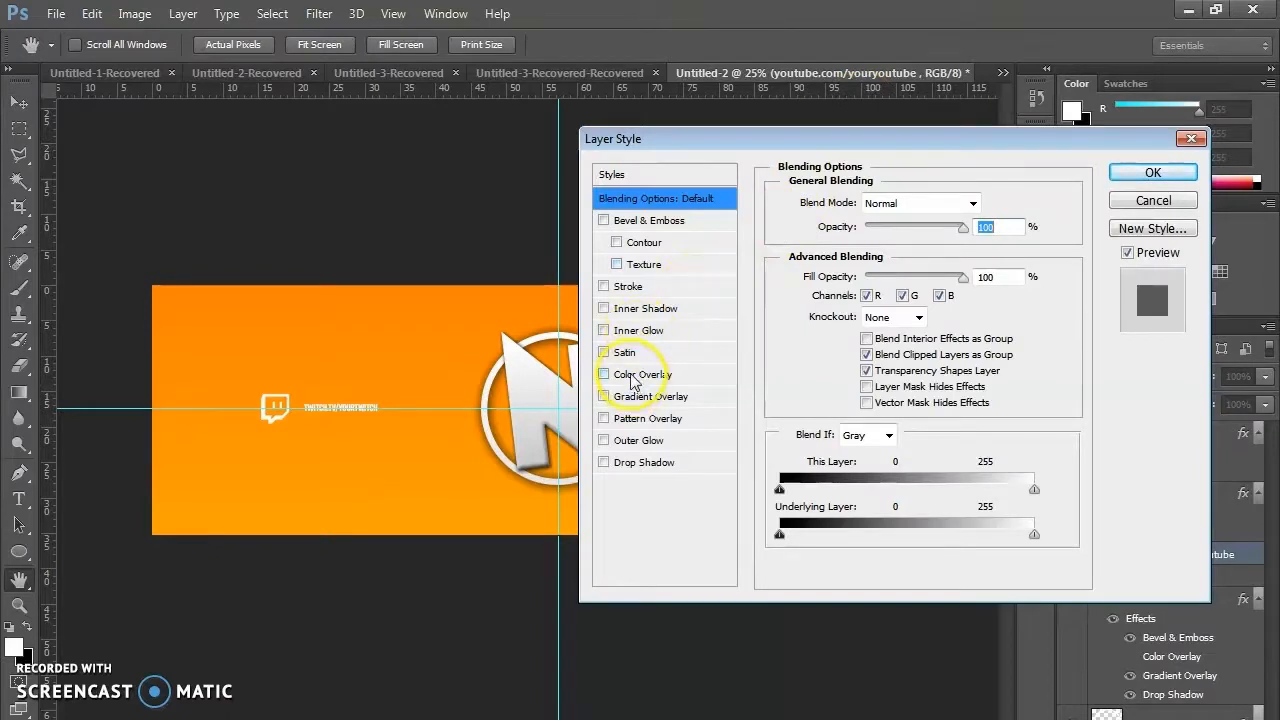
{"action": "left_click", "coordinate": [638, 374]}
{"action": "left_click", "coordinate": [1000, 202]}
{"action": "mouse_move", "coordinate": [777, 266]}
{"action": "left_mouse_down"}
{"action": "mouse_move", "coordinate": [757, 95]}
{"action": "mouse_move", "coordinate": [724, 146]}
{"action": "left_mouse_up"}
{"action": "left_click", "coordinate": [1257, 150]}
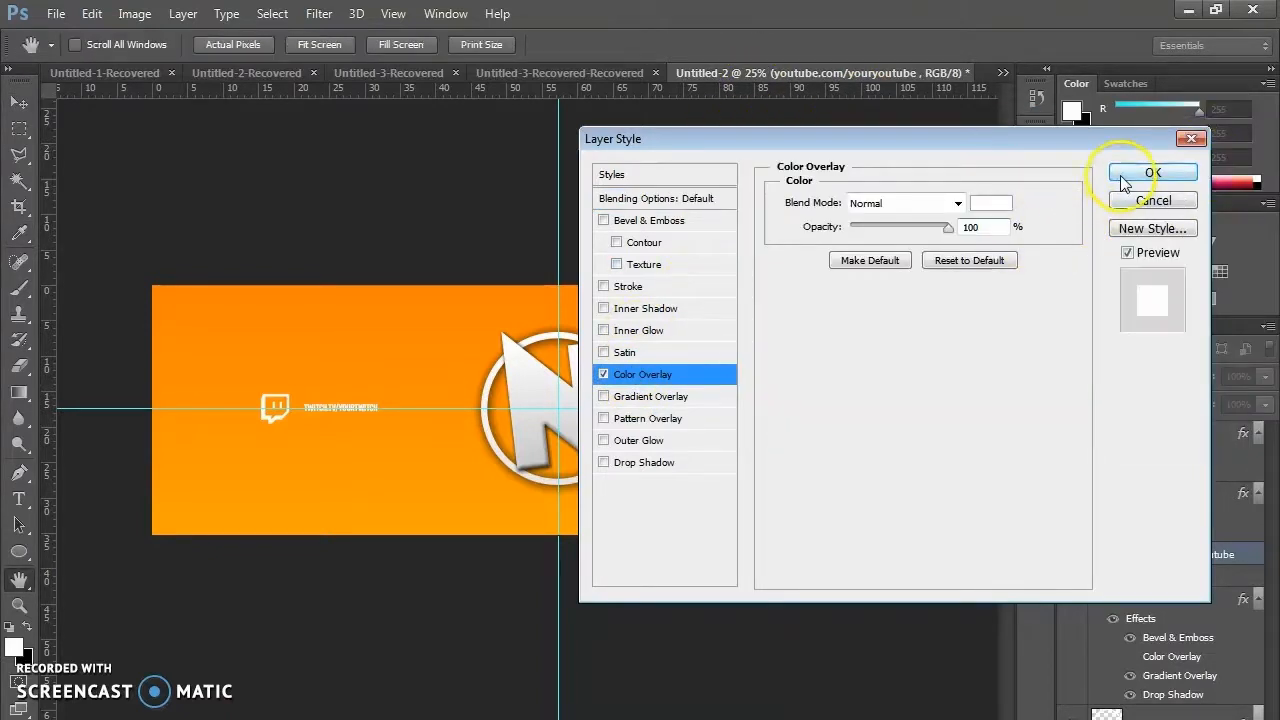
{"action": "left_click", "coordinate": [1124, 182]}
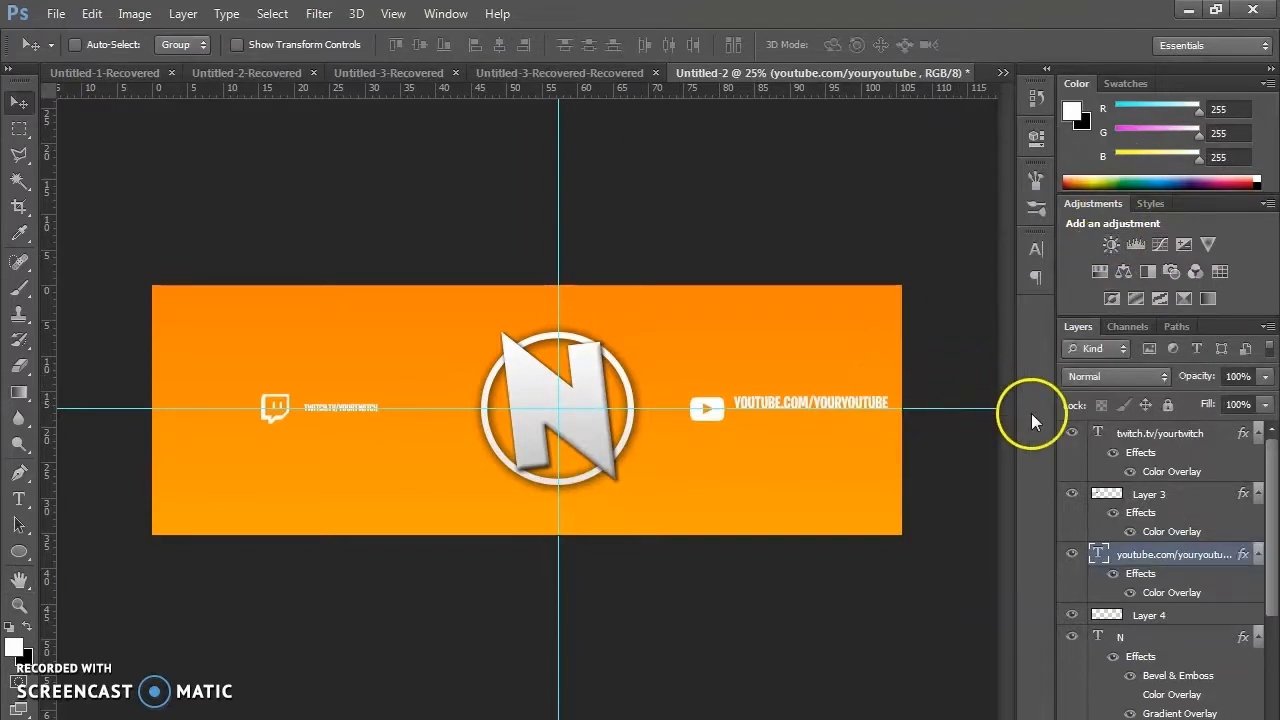
Scale down the youtube.com/youryoutube text and lower it onto the horizontal guide beside the YouTube icon.
{"action": "key", "text": "ctrl+t"}
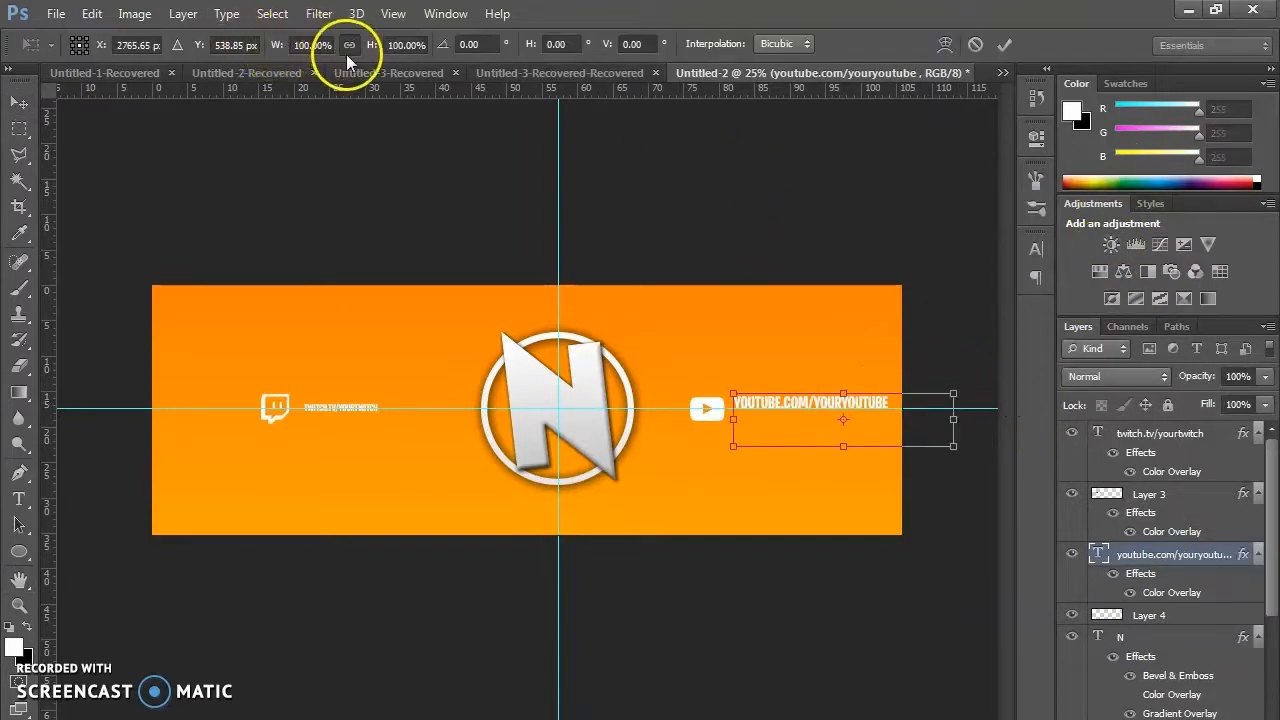
{"action": "left_click_drag", "start_coordinate": [953, 446], "coordinate": [895, 412]}
{"action": "key", "text": "Return"}
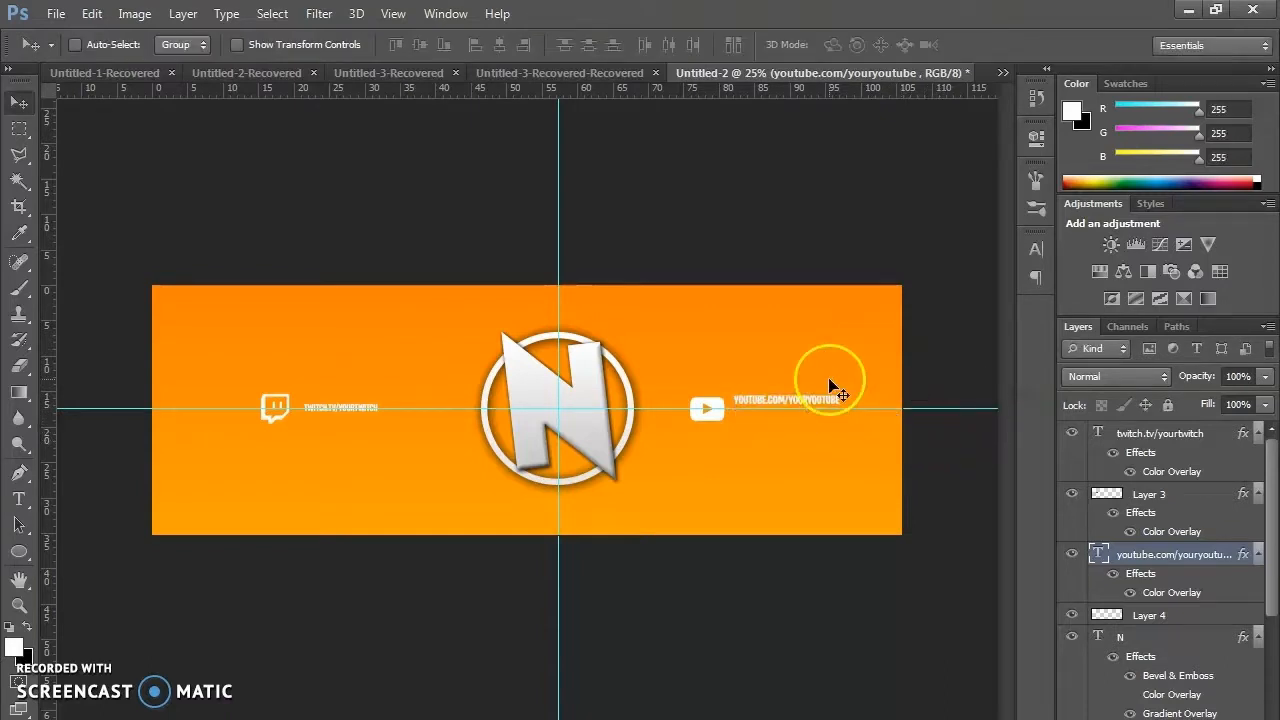
{"action": "key", "text": "shift+Down"}
{"action": "key", "text": "shift+Down"}
{"action": "key", "text": "shift+Down"}
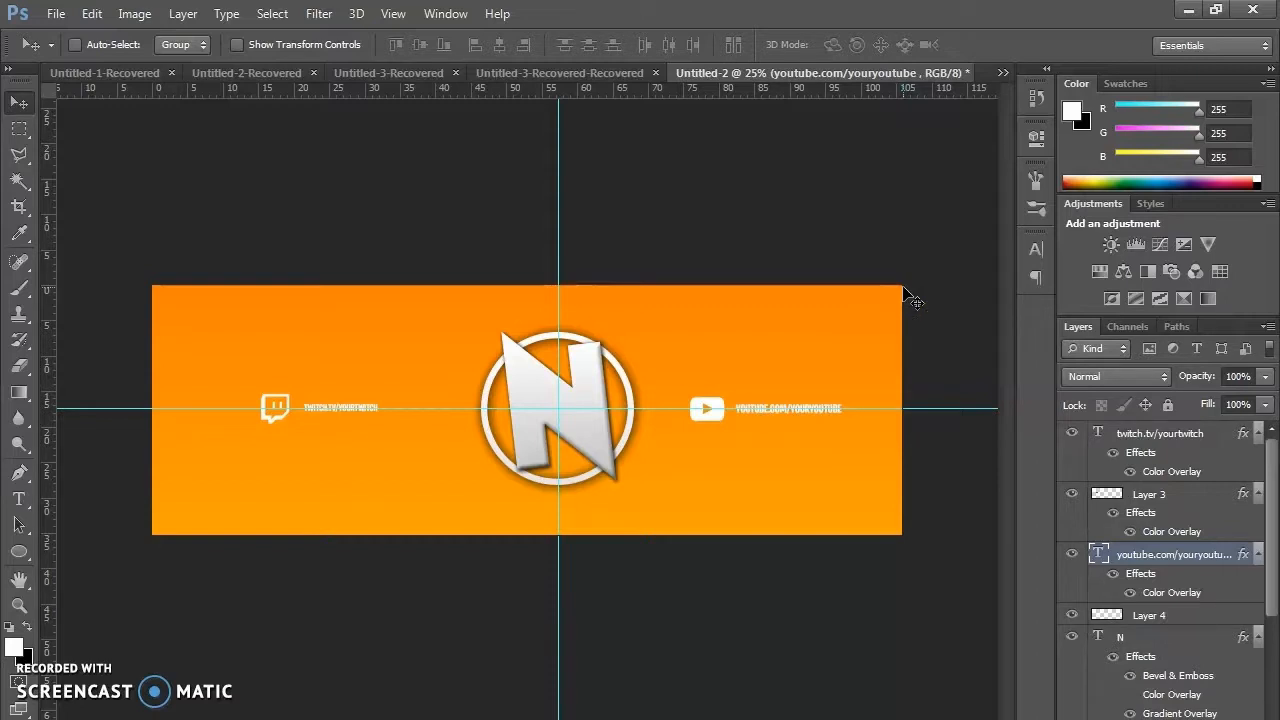
Create an empty layer for brush shading and place it between Ellipse 1 and Layer 1.
{"action": "left_click", "coordinate": [14, 295]}
{"action": "left_click", "coordinate": [1230, 717]}
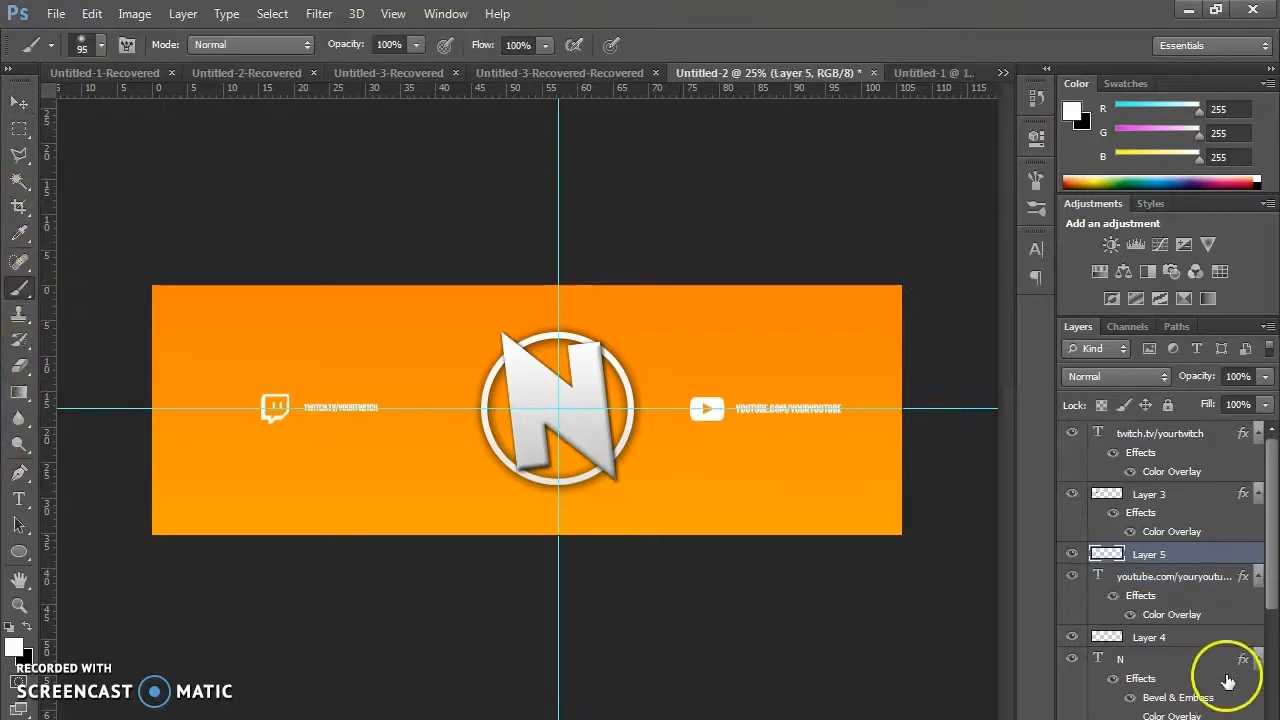
{"action": "scroll", "coordinate": [1160, 545], "scroll_direction": "down", "scroll_amount": 3}
{"action": "scroll", "coordinate": [1156, 535], "scroll_direction": "up", "scroll_amount": 1}
{"action": "scroll", "coordinate": [1140, 497], "scroll_direction": "up", "scroll_amount": 2}
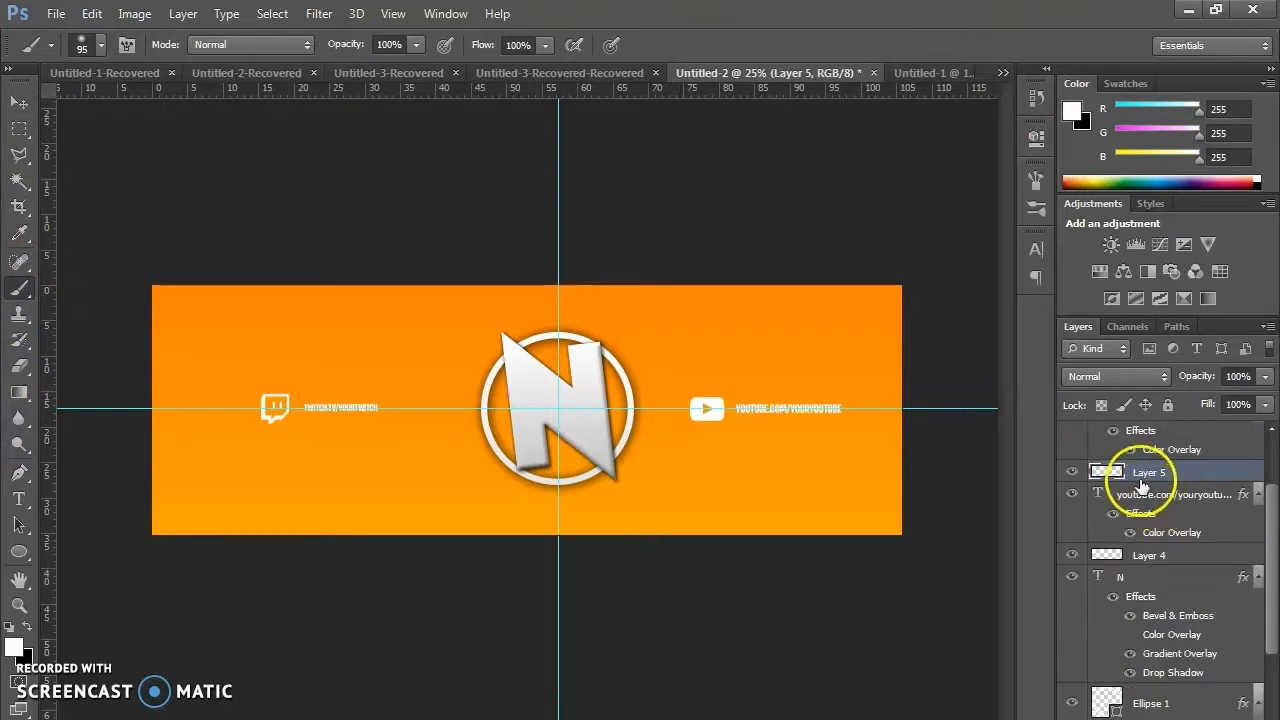
{"action": "left_click_drag", "start_coordinate": [1170, 685], "coordinate": [1160, 648]}
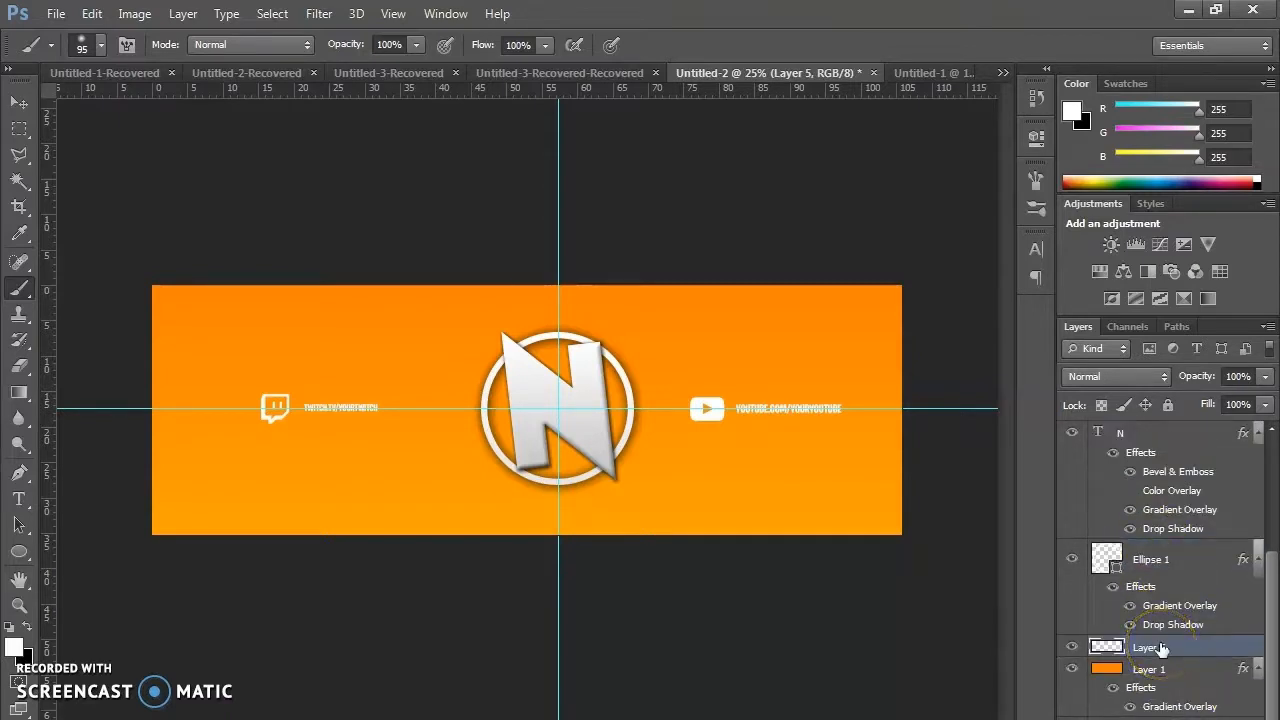
Paint soft black shading along the banner's bottom and side edges on Layer 5, using a 3608 px brush at 0% hardness.
{"action": "key", "text": "ctrl+0"}
{"action": "key", "text": "ctrl+minus"}
{"action": "key", "text": "ctrl+minus"}
{"action": "key", "text": "ctrl+minus"}
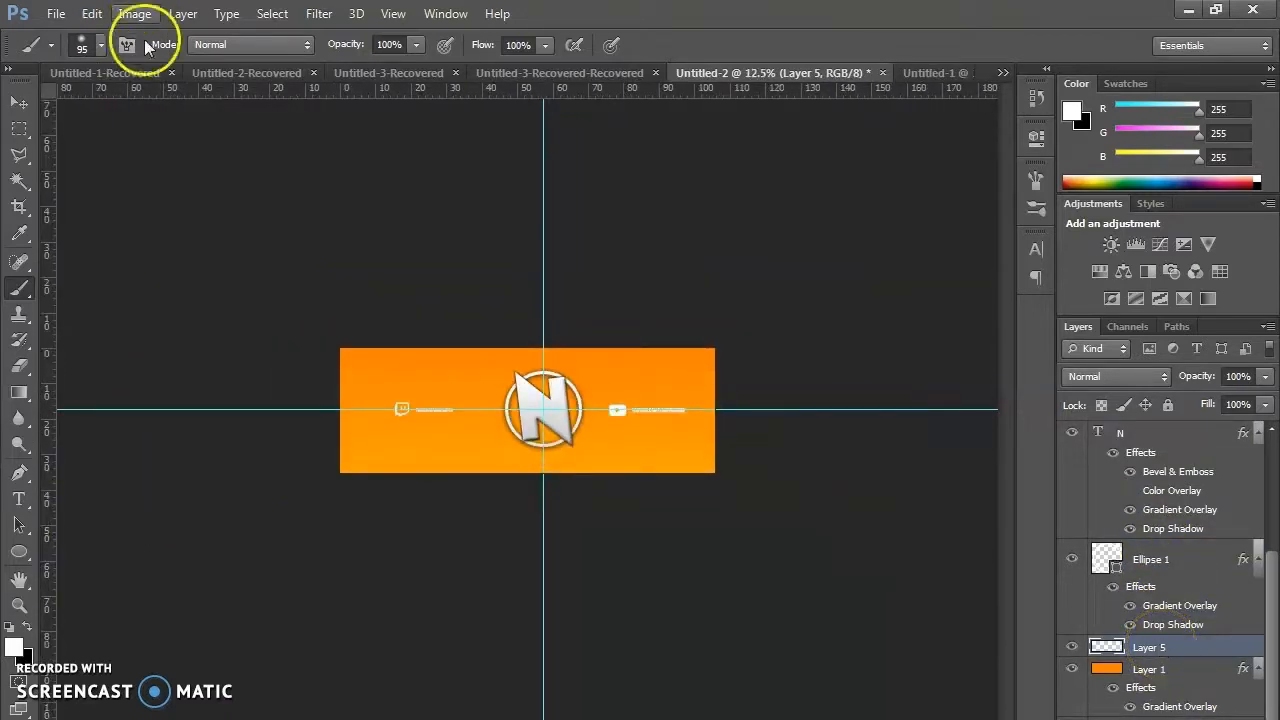
{"action": "left_click", "coordinate": [101, 46]}
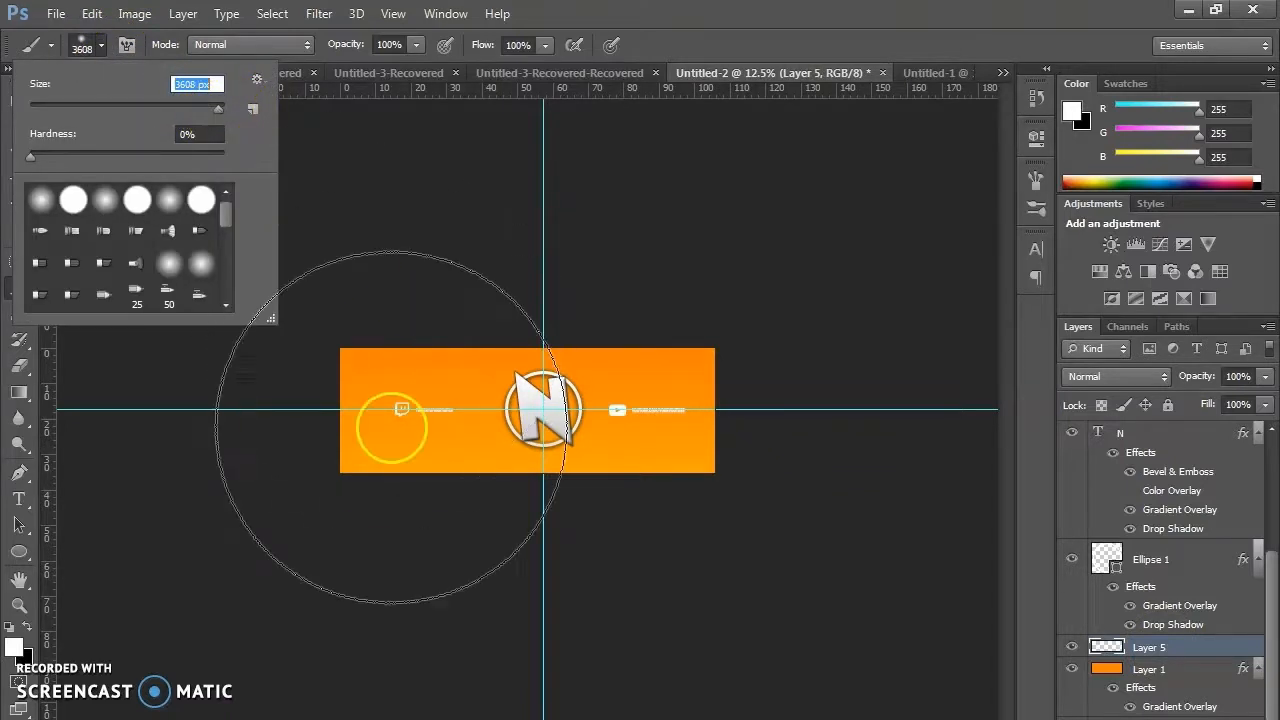
{"action": "left_click", "coordinate": [29, 626]}
{"action": "mouse_move", "coordinate": [453, 635]}
{"action": "left_mouse_down"}
{"action": "mouse_move", "coordinate": [671, 654]}
{"action": "mouse_move", "coordinate": [684, 632]}
{"action": "mouse_move", "coordinate": [588, 646]}
{"action": "mouse_move", "coordinate": [340, 631]}
{"action": "mouse_move", "coordinate": [205, 503]}
{"action": "mouse_move", "coordinate": [205, 465]}
{"action": "mouse_move", "coordinate": [164, 384]}
{"action": "mouse_move", "coordinate": [184, 410]}
{"action": "left_mouse_up"}
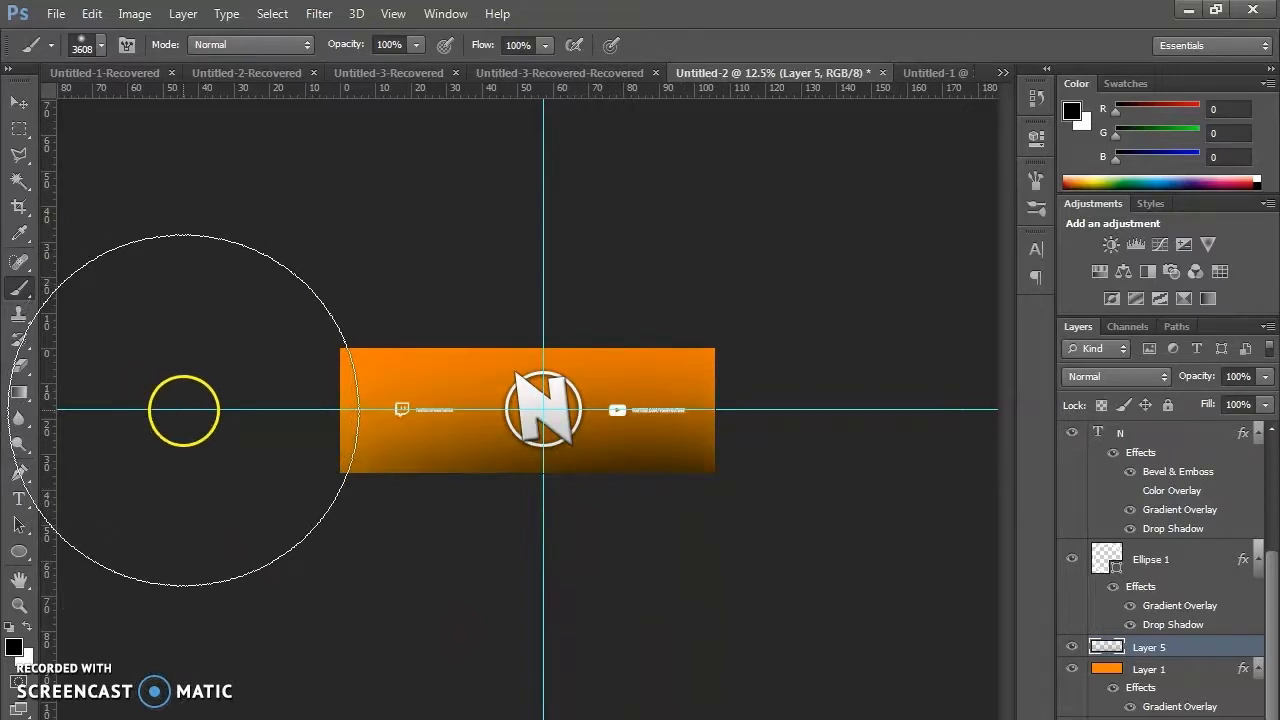
{"action": "mouse_move", "coordinate": [535, 600]}
{"action": "left_mouse_down"}
{"action": "mouse_move", "coordinate": [411, 609]}
{"action": "mouse_move", "coordinate": [191, 506]}
{"action": "mouse_move", "coordinate": [114, 217]}
{"action": "mouse_move", "coordinate": [115, 166]}
{"action": "left_mouse_up"}
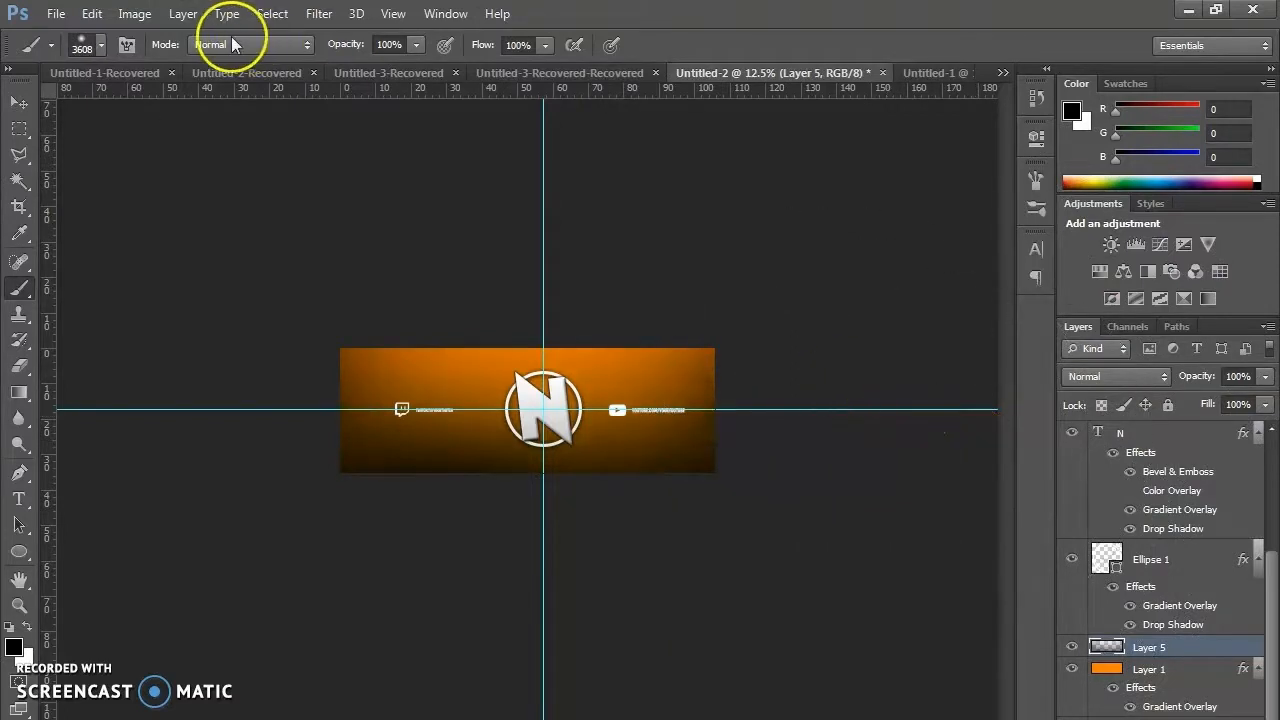
Reduce the opacity of the black shading on Layer 5 to 58%.
{"action": "left_click", "coordinate": [14, 112]}
{"action": "left_click", "coordinate": [1264, 376]}
{"action": "left_click_drag", "start_coordinate": [1243, 408], "coordinate": [1239, 410]}
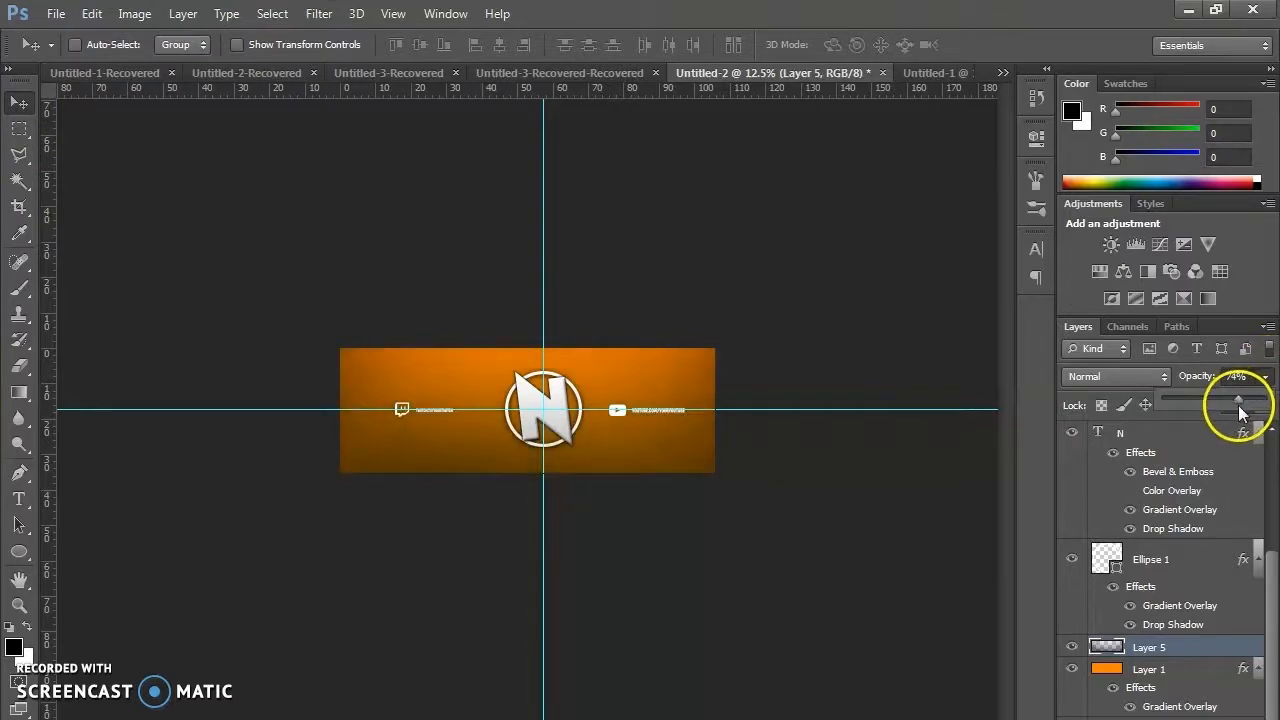
{"action": "key", "text": "ctrl+plus"}
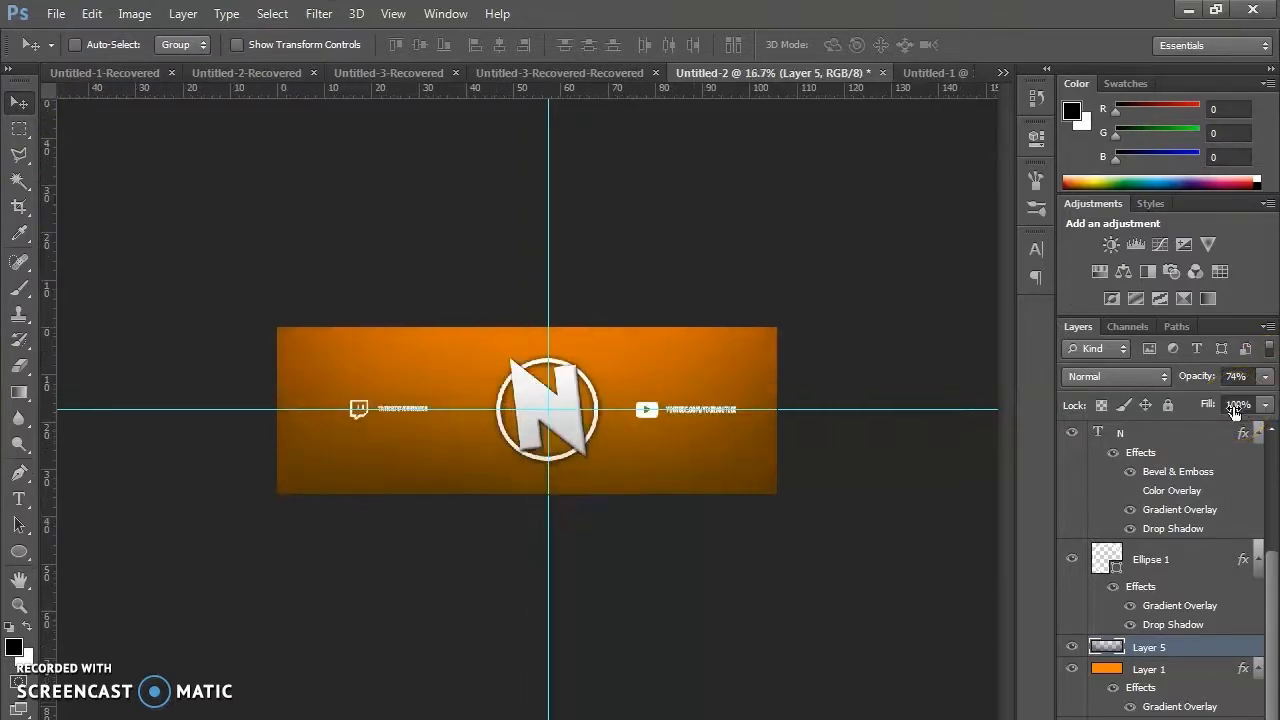
{"action": "left_click", "coordinate": [1264, 378]}
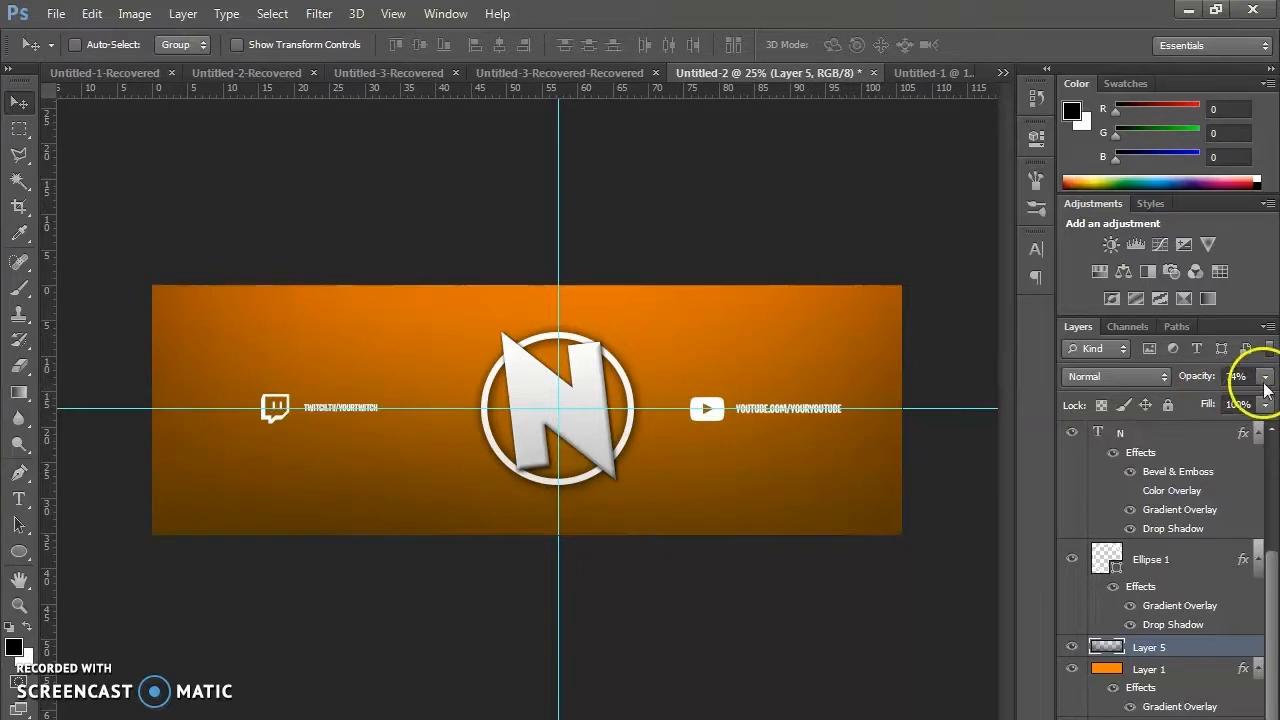
{"action": "left_click_drag", "start_coordinate": [1222, 398], "coordinate": [1227, 398]}
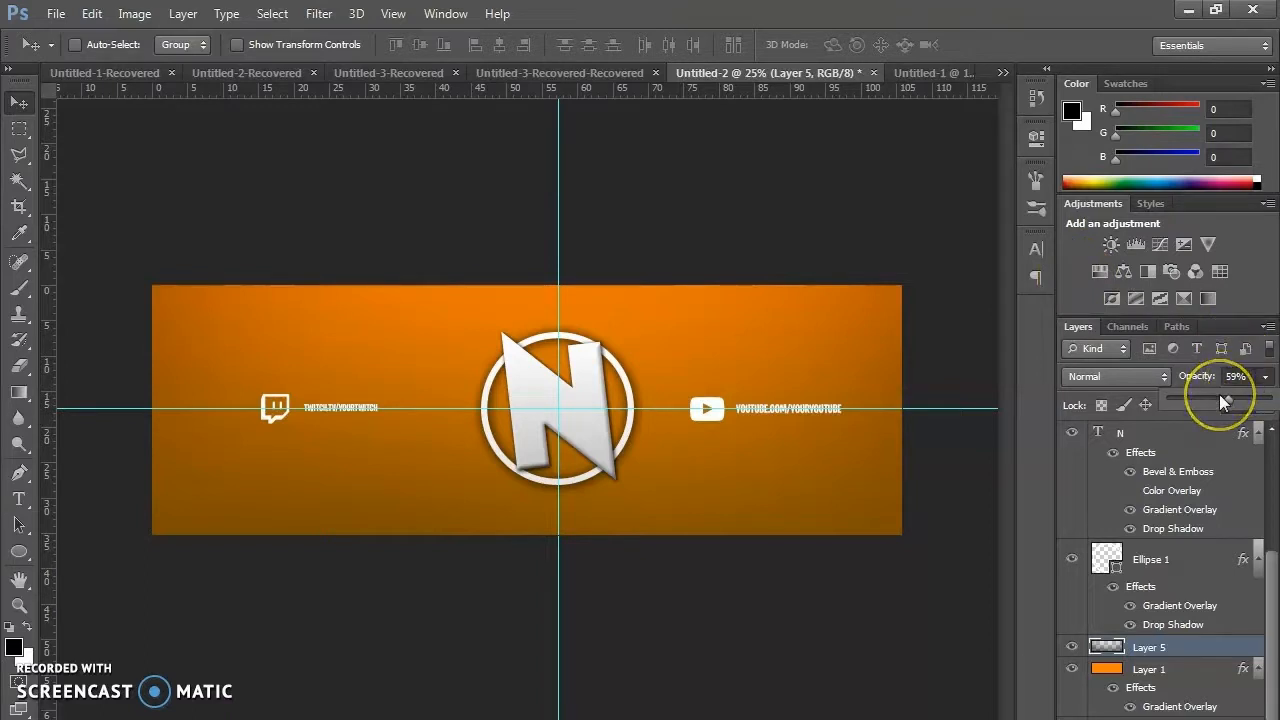
{"action": "left_click_drag", "start_coordinate": [1219, 397], "coordinate": [1227, 398]}
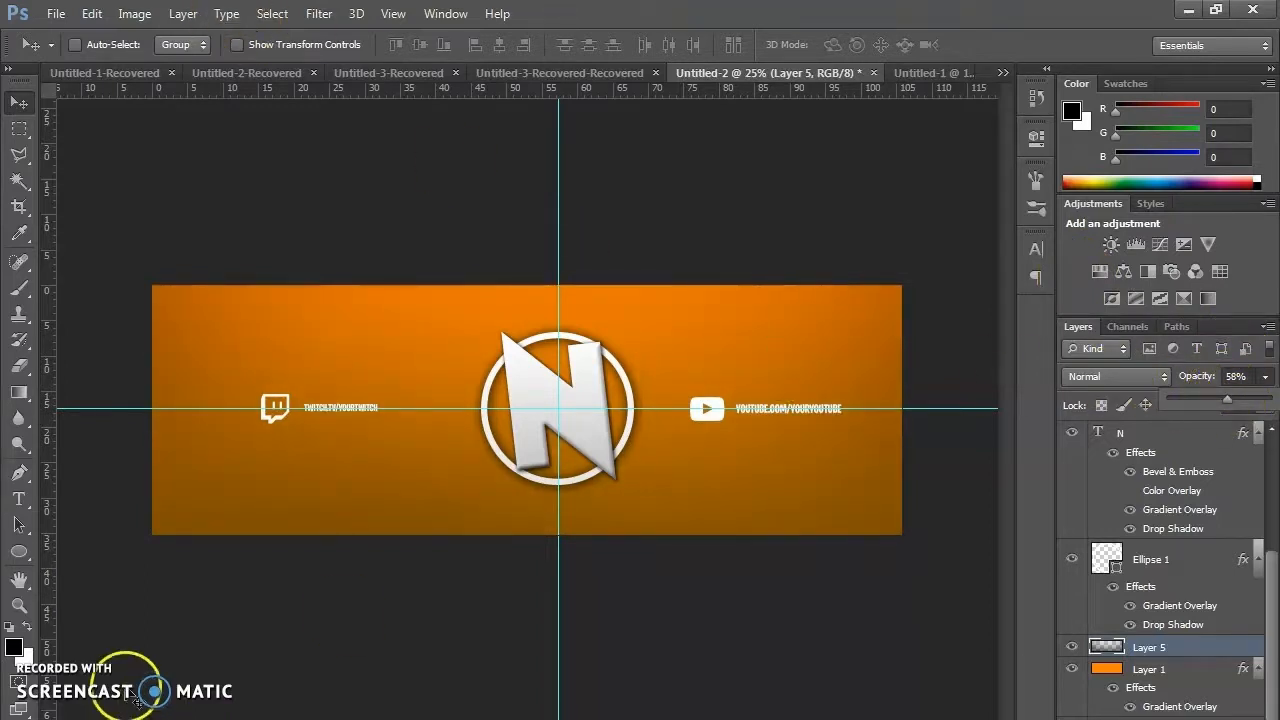
{"action": "left_click", "coordinate": [570, 465]}
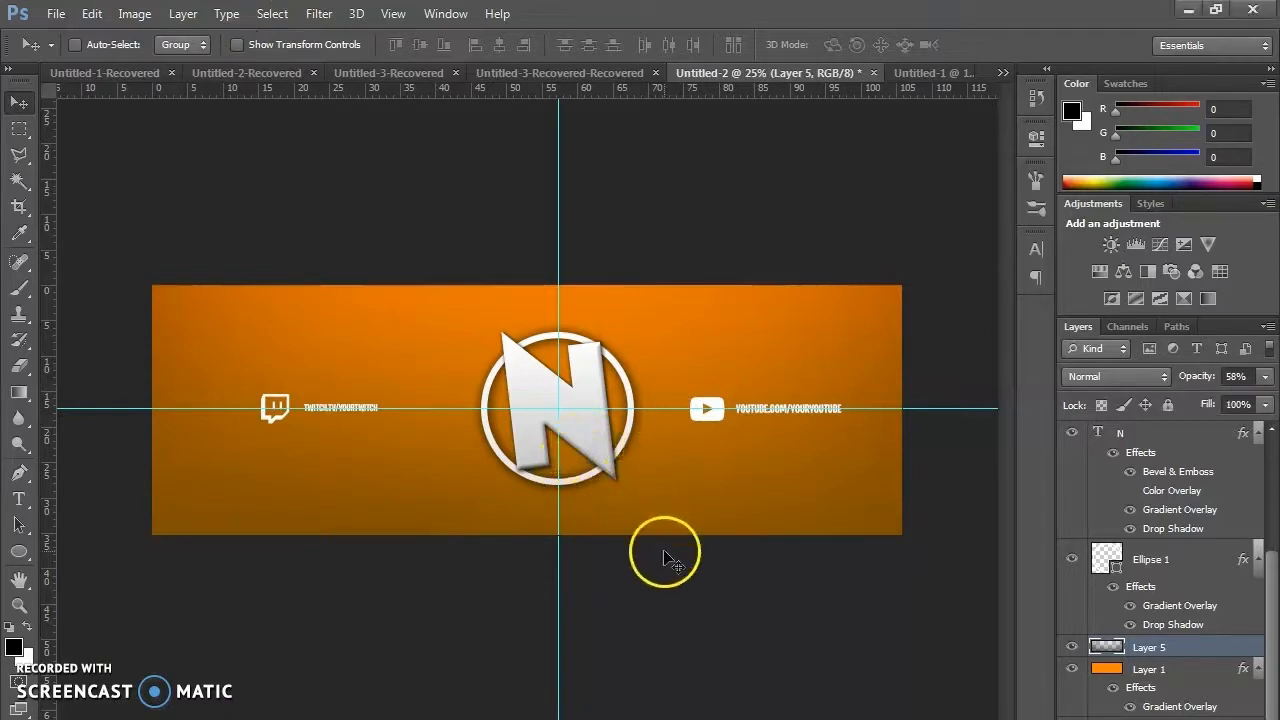
Paste the landscape picture over the right part of the banner between Layer 5 and Layer 1, and set its opacity to 36%.
{"action": "key", "text": "ctrl+v"}
{"action": "left_click_drag", "start_coordinate": [666, 509], "coordinate": [812, 500]}
{"action": "scroll", "coordinate": [1212, 668], "scroll_direction": "down", "scroll_amount": 1}
{"action": "left_click_drag", "start_coordinate": [1190, 628], "coordinate": [1157, 660]}
{"action": "left_click_drag", "start_coordinate": [1266, 380], "coordinate": [1200, 404]}
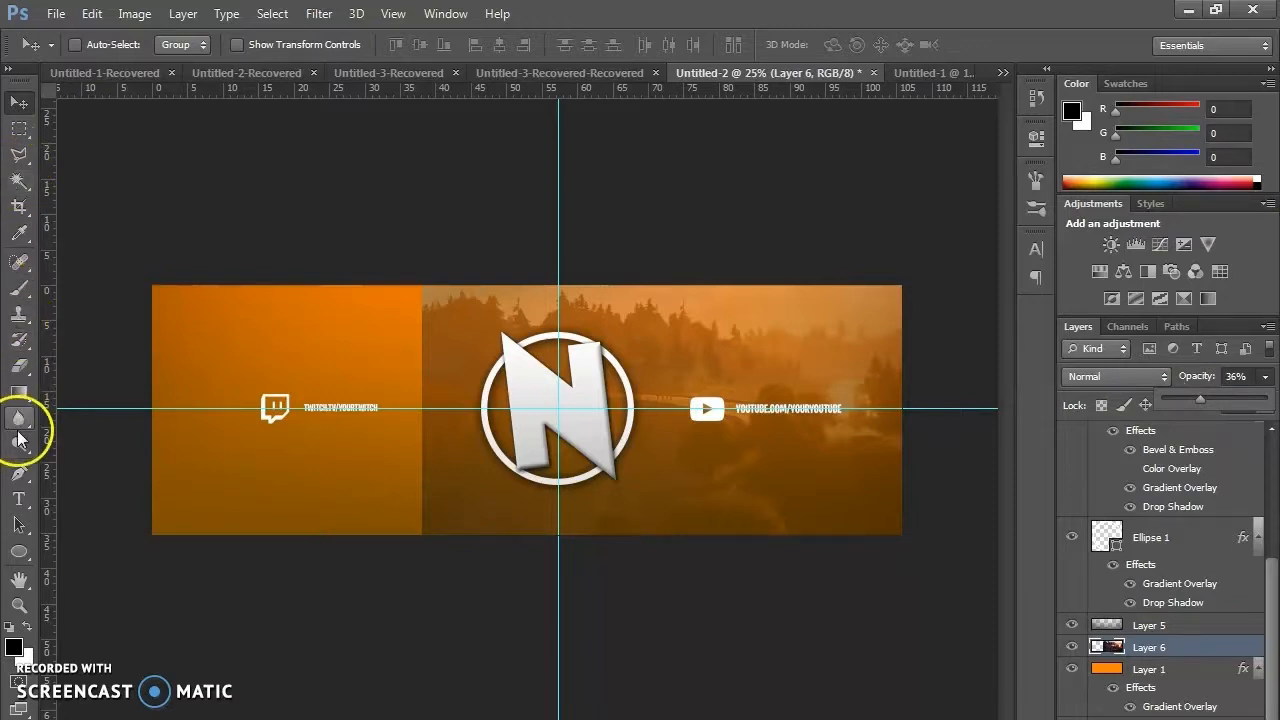
Fade out the left edge of the landscape picture on Layer 6 with a 3144 px eraser at 0% hardness.
{"action": "left_click", "coordinate": [20, 365]}
{"action": "left_click", "coordinate": [102, 47]}
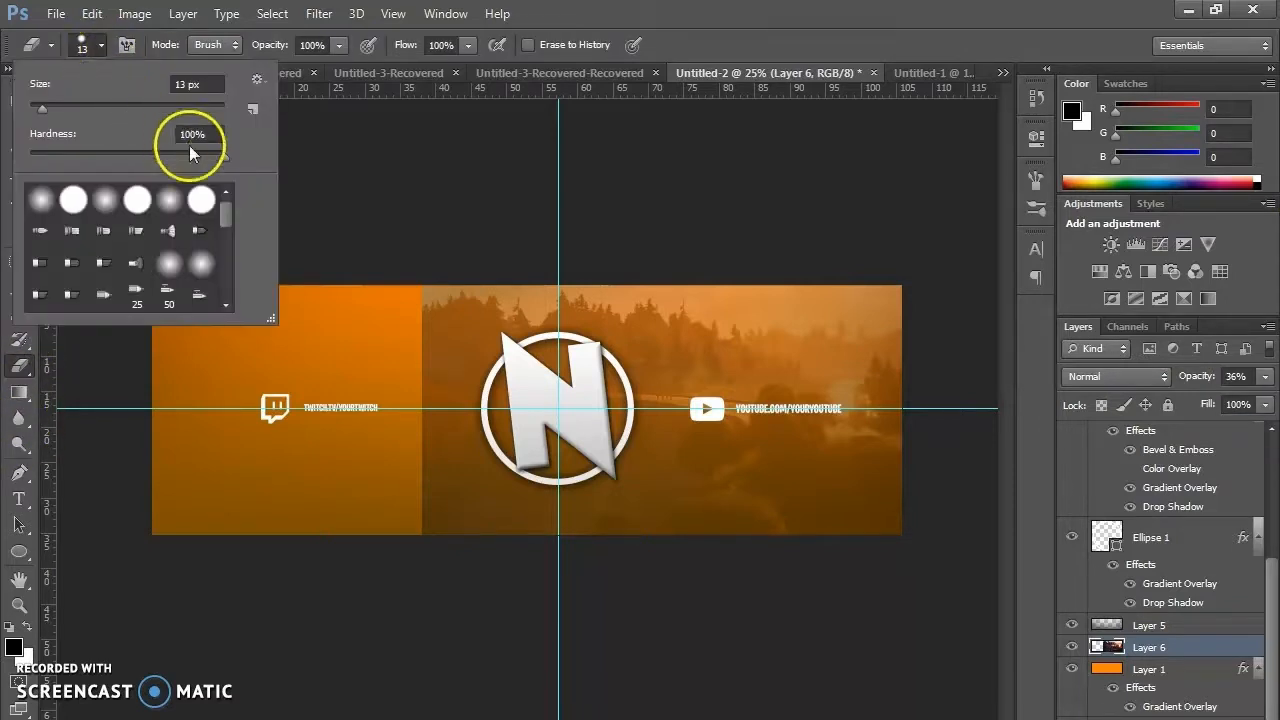
{"action": "left_click_drag", "start_coordinate": [66, 110], "coordinate": [214, 111]}
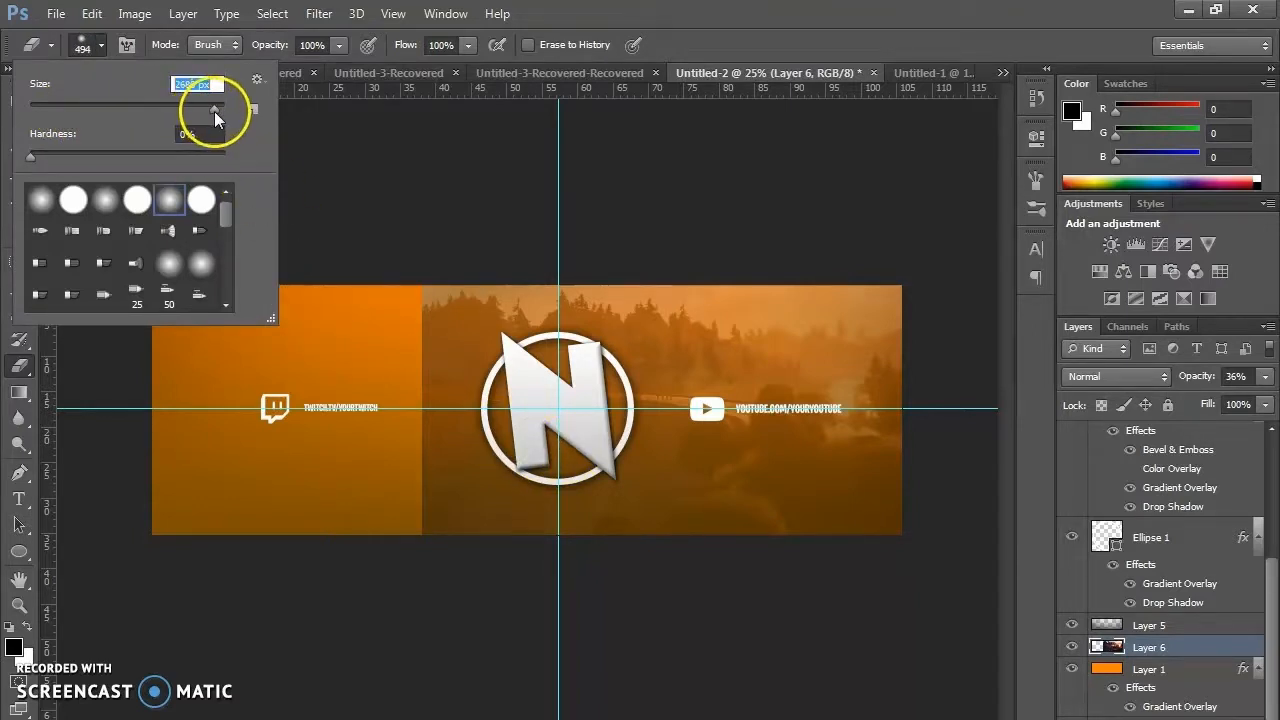
{"action": "left_click", "coordinate": [166, 424]}
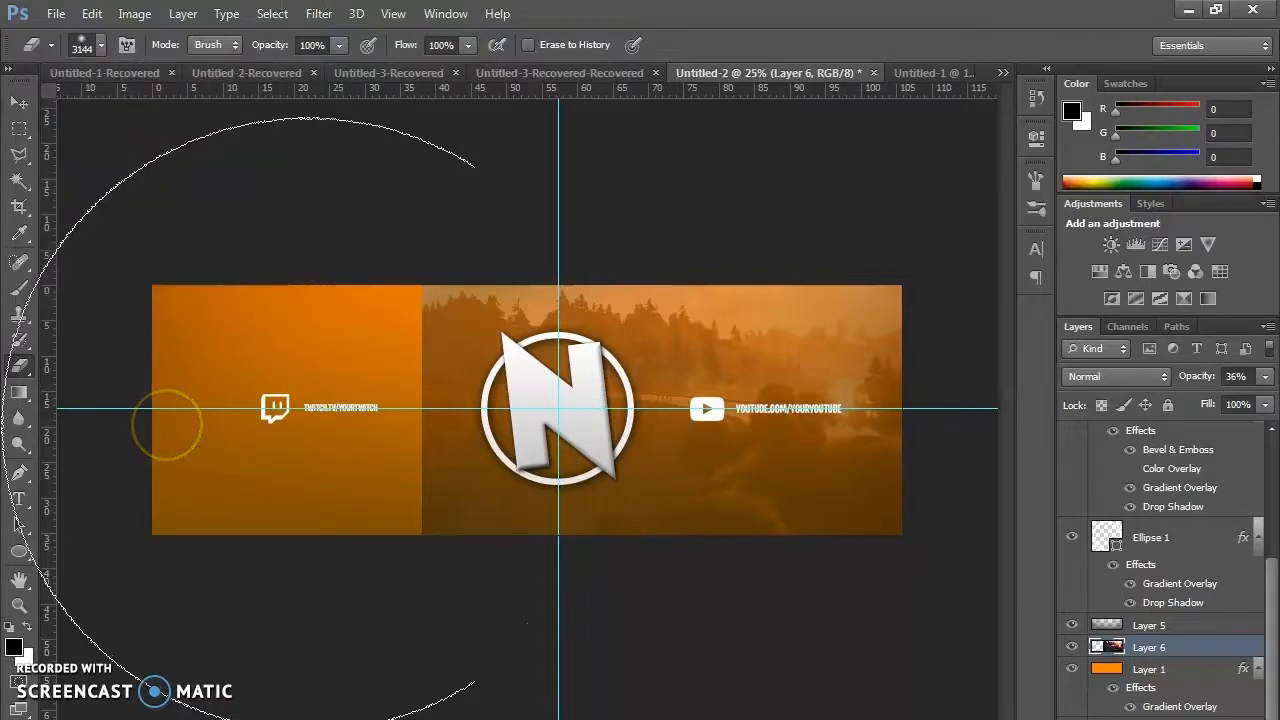
{"action": "left_click", "coordinate": [167, 425]}
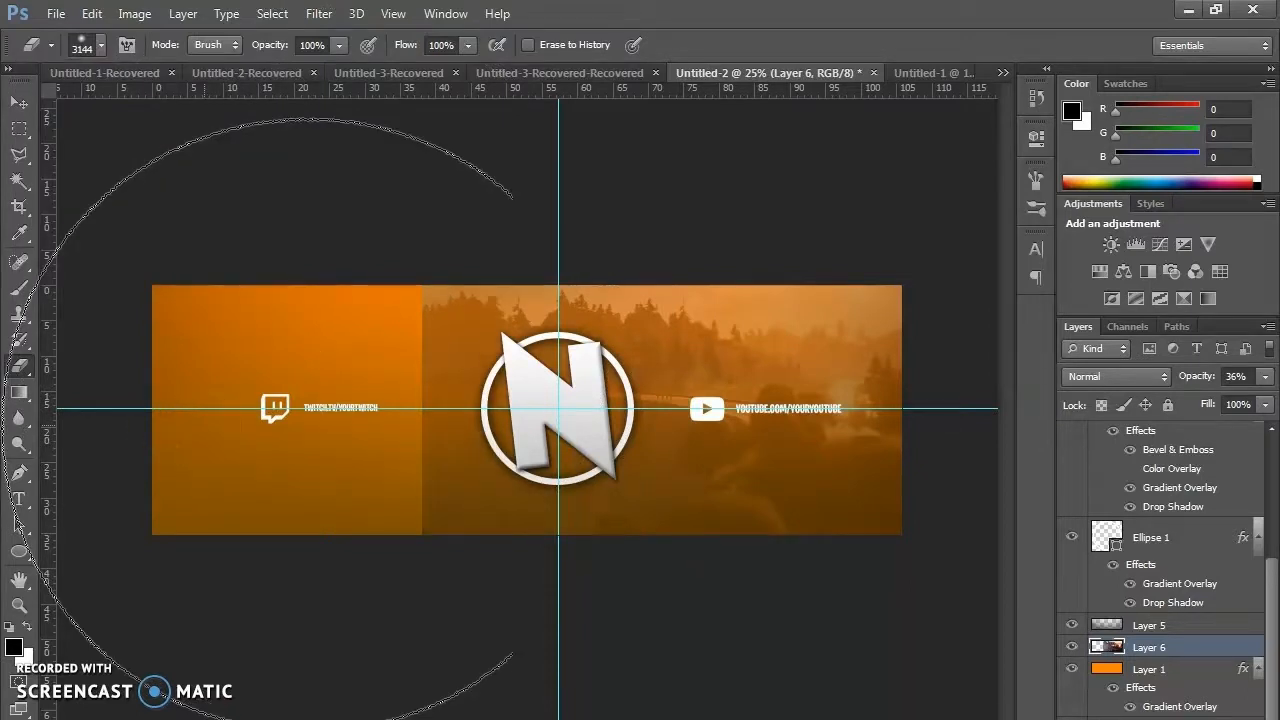
{"action": "left_click", "coordinate": [300, 418]}
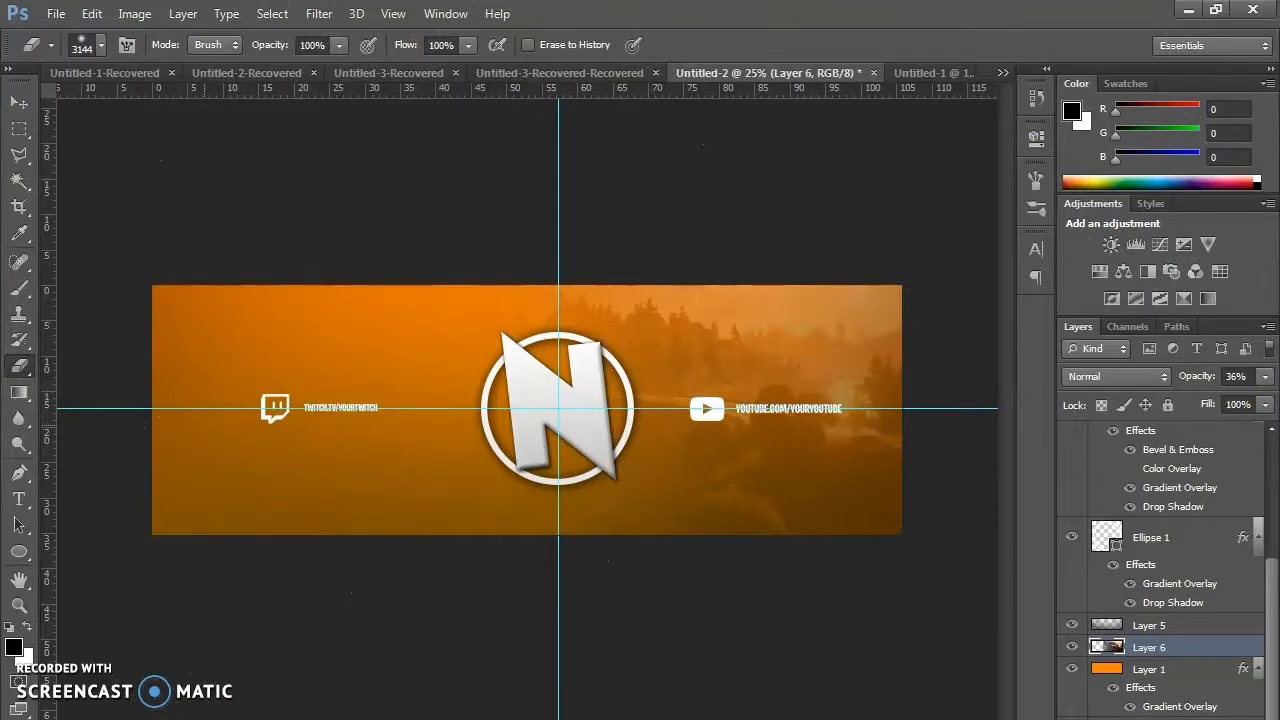
{"action": "key", "text": "ctrl+minus"}
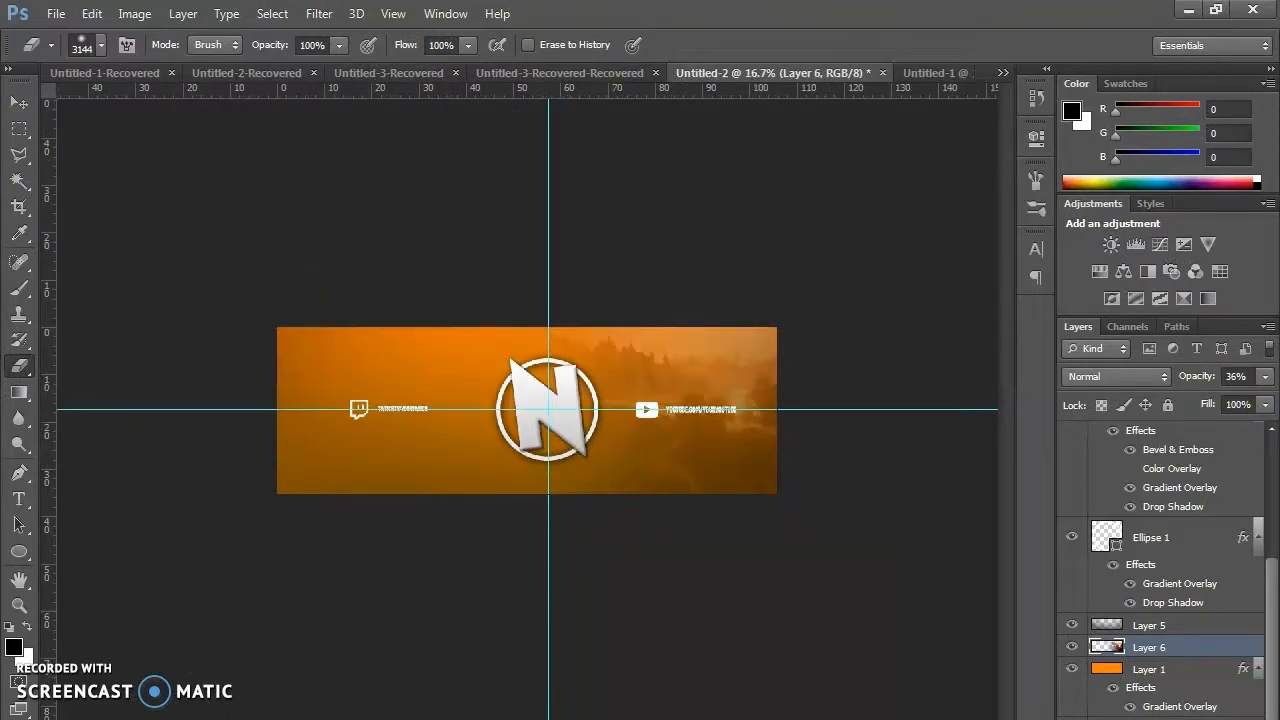
Paste the sunset city picture over the left part of the banner above Layer 6 and flip it horizontally.
{"action": "left_click", "coordinate": [19, 104]}
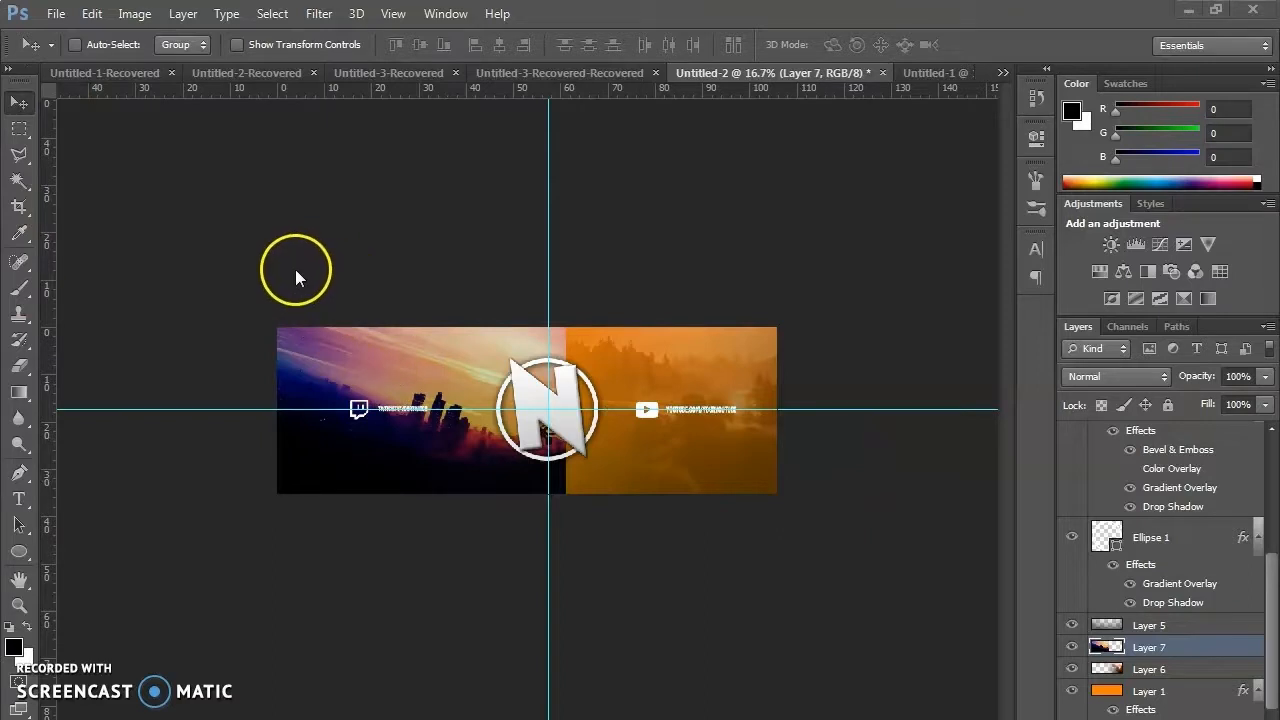
{"action": "key", "text": "ctrl+t"}
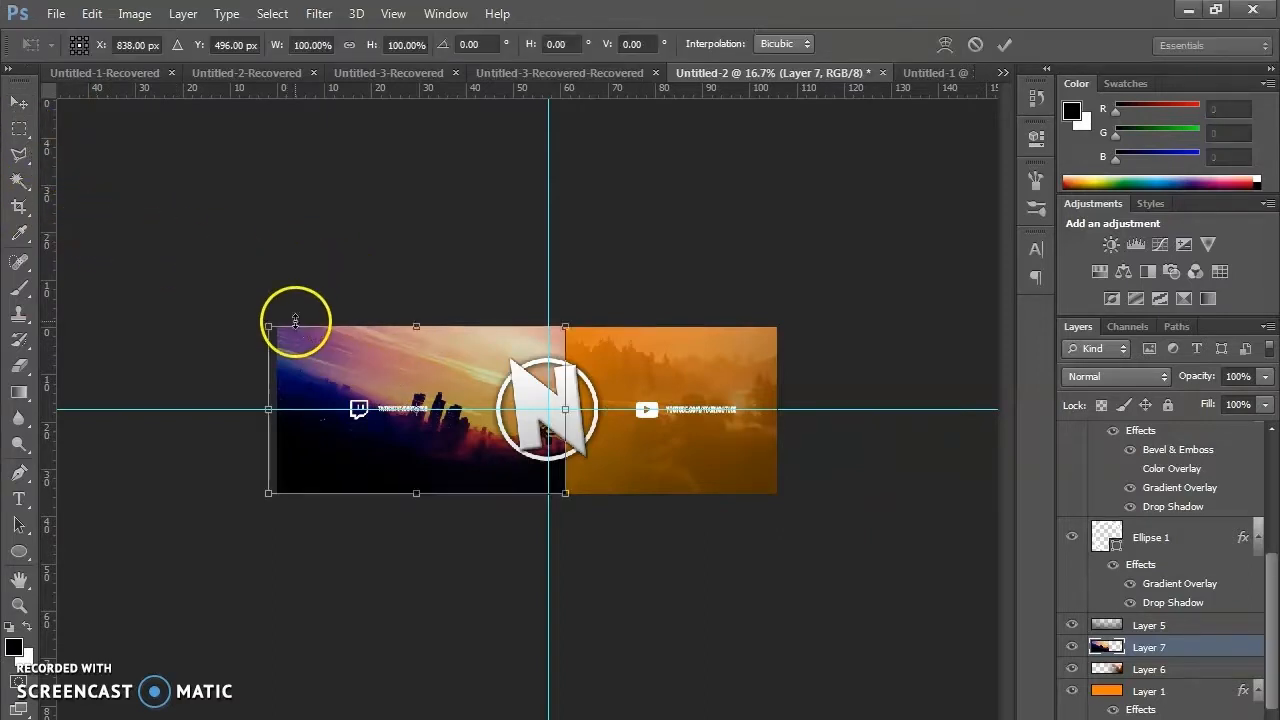
{"action": "right_click", "coordinate": [345, 356]}
{"action": "left_click", "coordinate": [452, 661]}
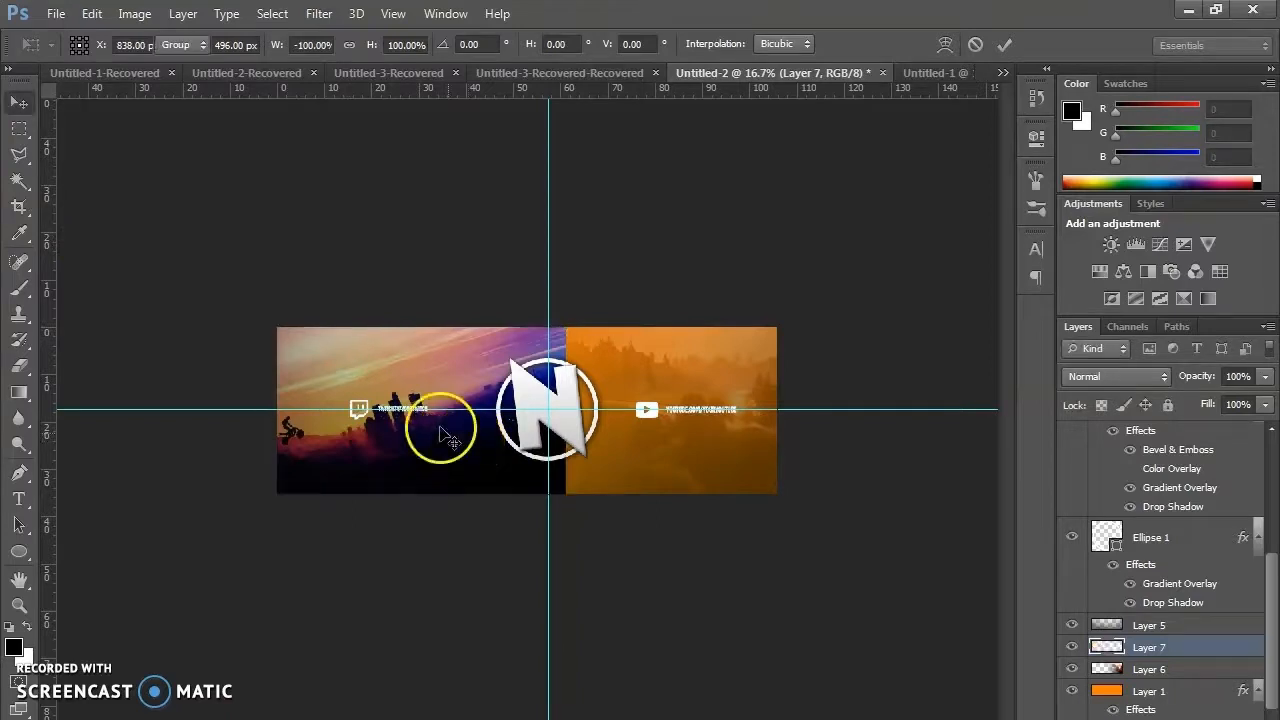
{"action": "key", "text": "Return"}
Reduce the opacity of the sunset picture on Layer 7 to 34%.
{"action": "left_click", "coordinate": [1264, 379]}
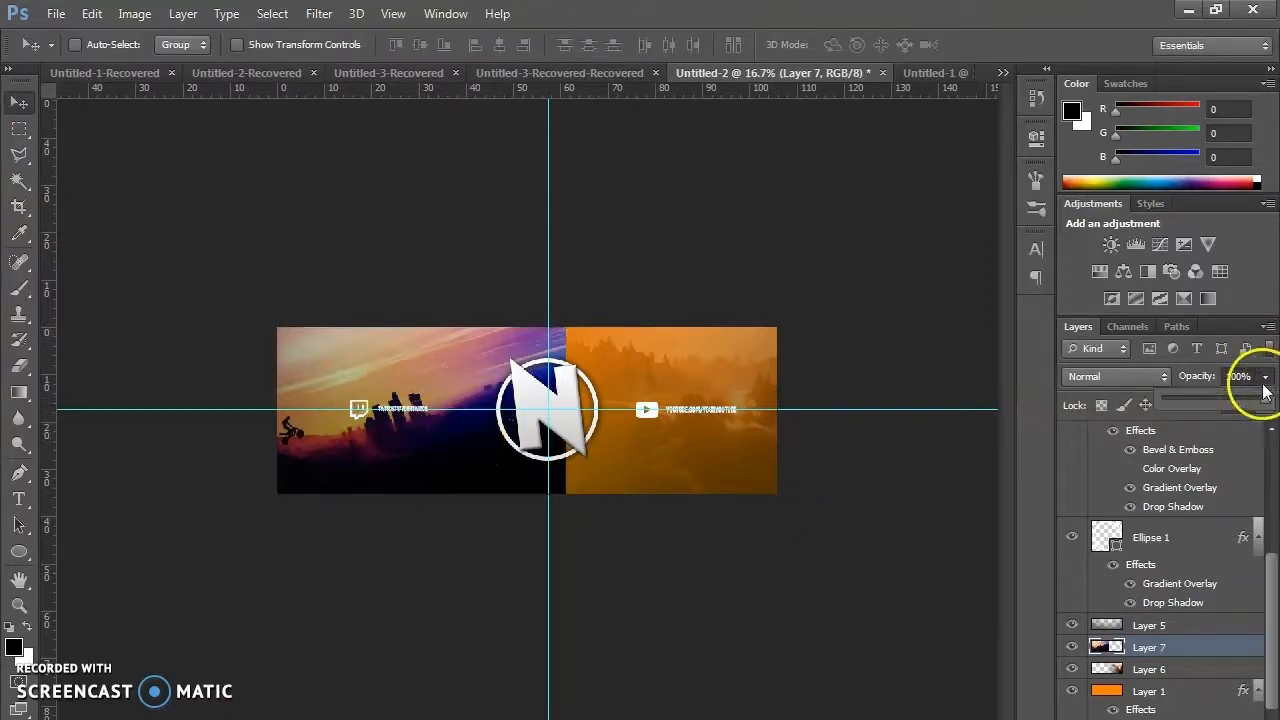
{"action": "left_click_drag", "start_coordinate": [1262, 399], "coordinate": [1219, 401]}
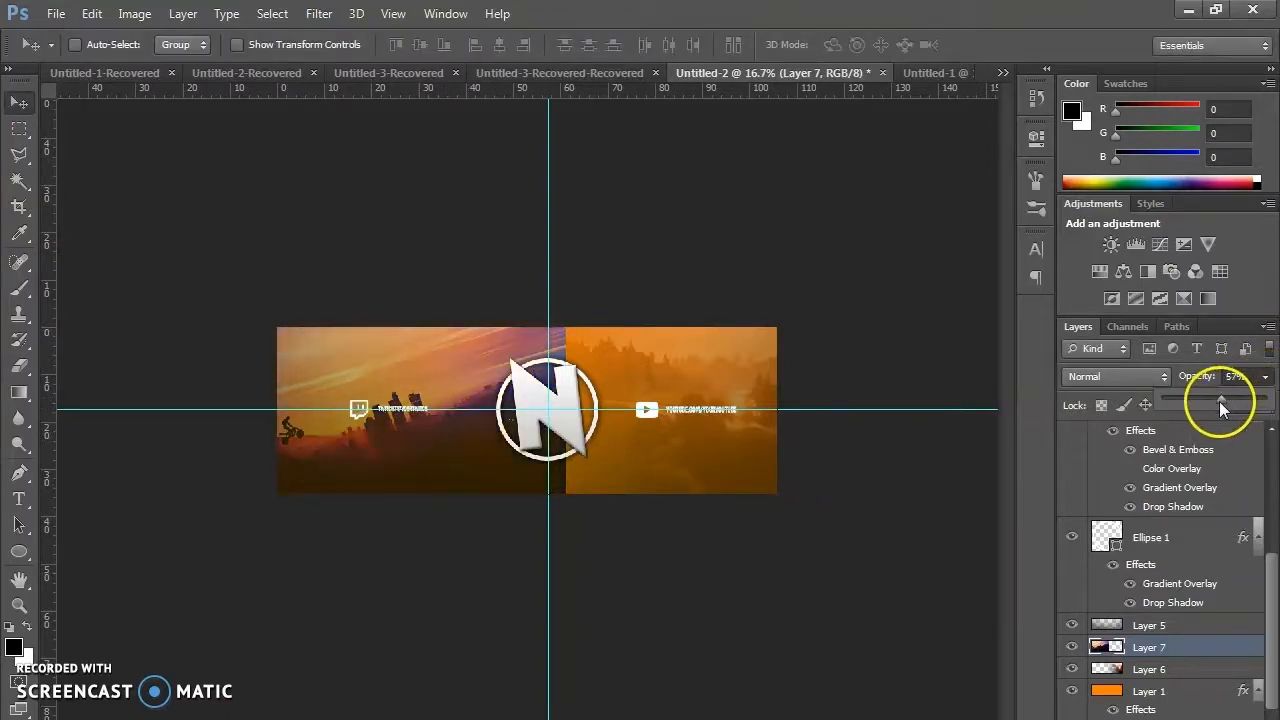
{"action": "left_click", "coordinate": [1265, 376]}
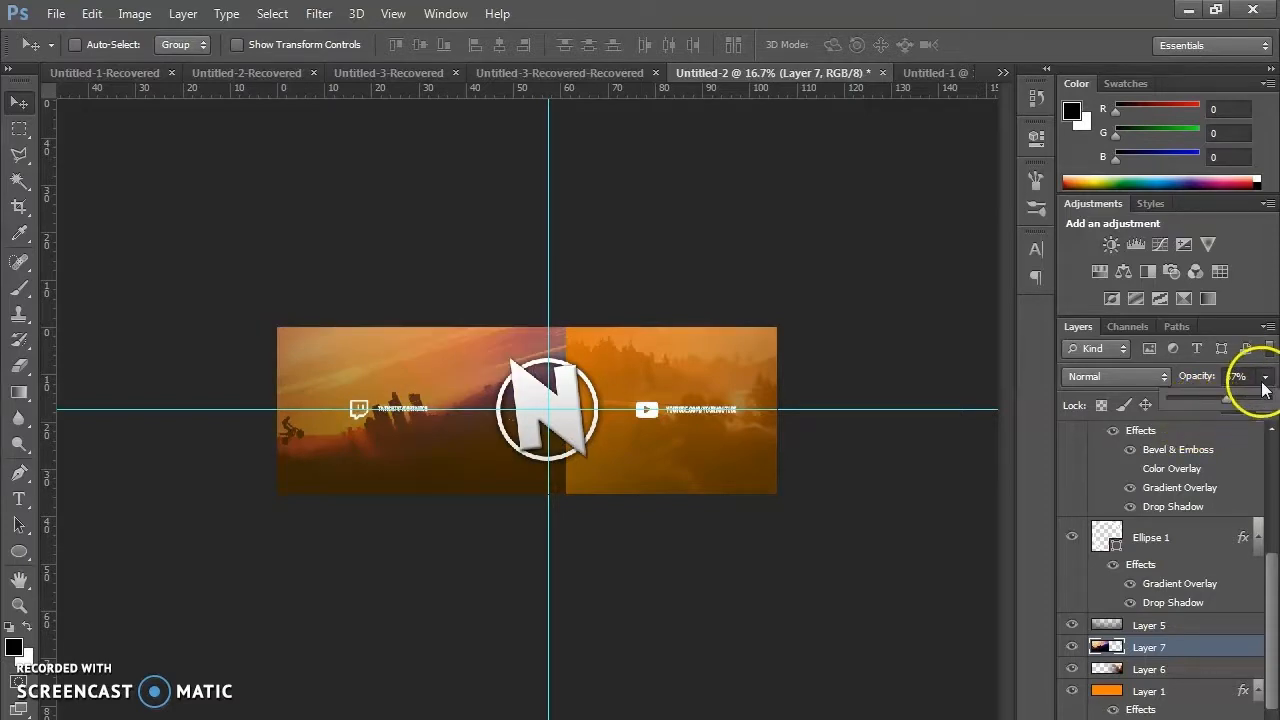
{"action": "left_click_drag", "start_coordinate": [1220, 401], "coordinate": [1210, 401]}
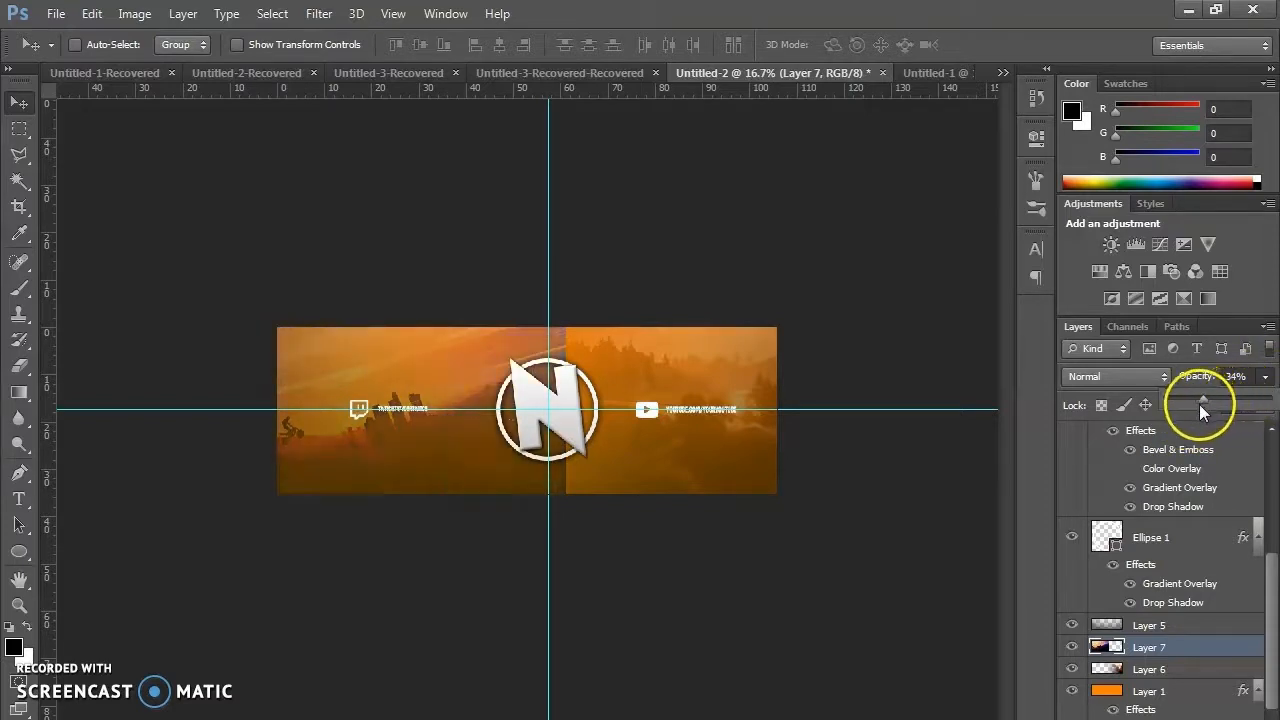
Fade out the right edge of the sunset picture on Layer 7 with the soft 3144 px eraser.
{"action": "left_click", "coordinate": [18, 365]}
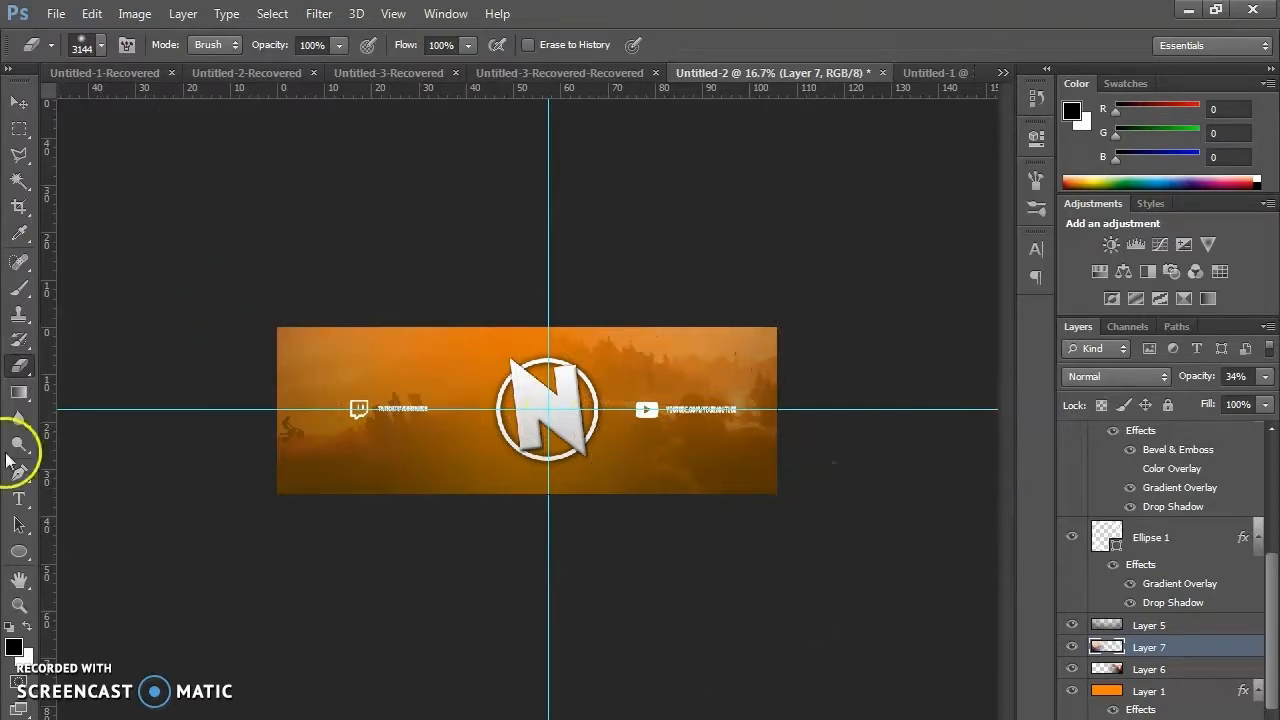
{"action": "left_click", "coordinate": [20, 102]}
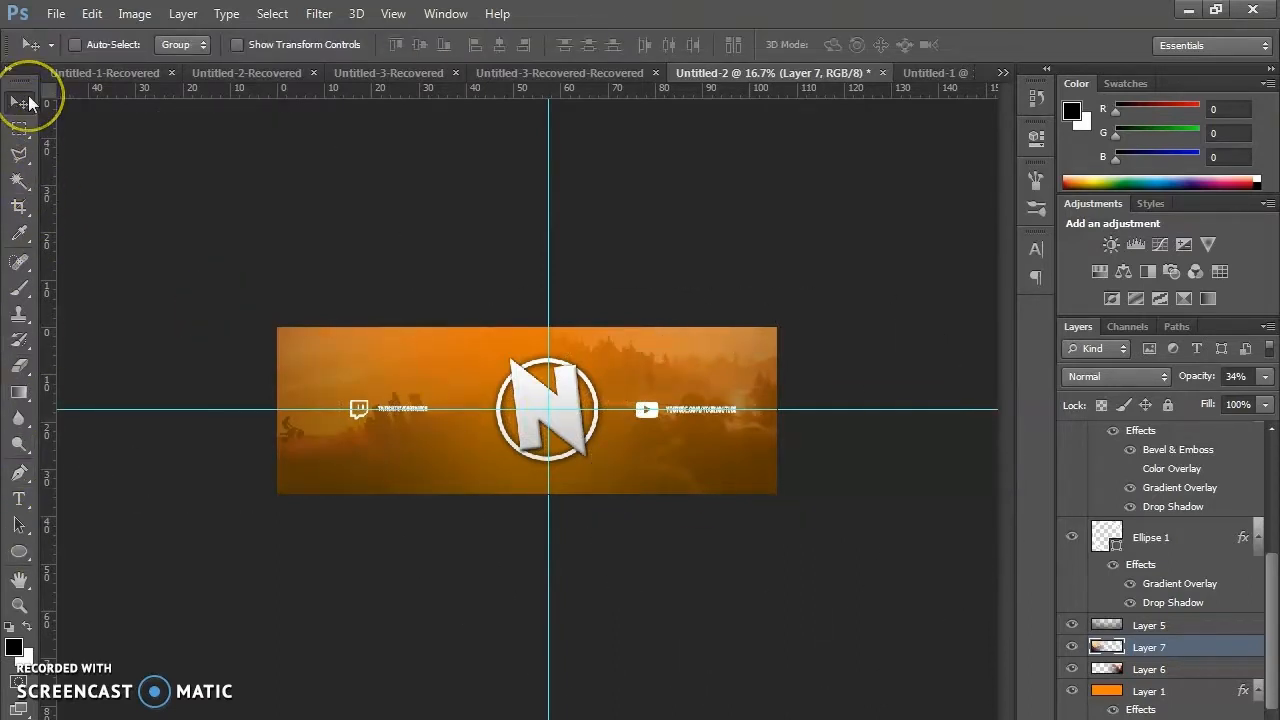
{"action": "key", "text": "ctrl+plus"}
{"action": "key", "text": "ctrl+plus"}
{"action": "key", "text": "ctrl+minus"}
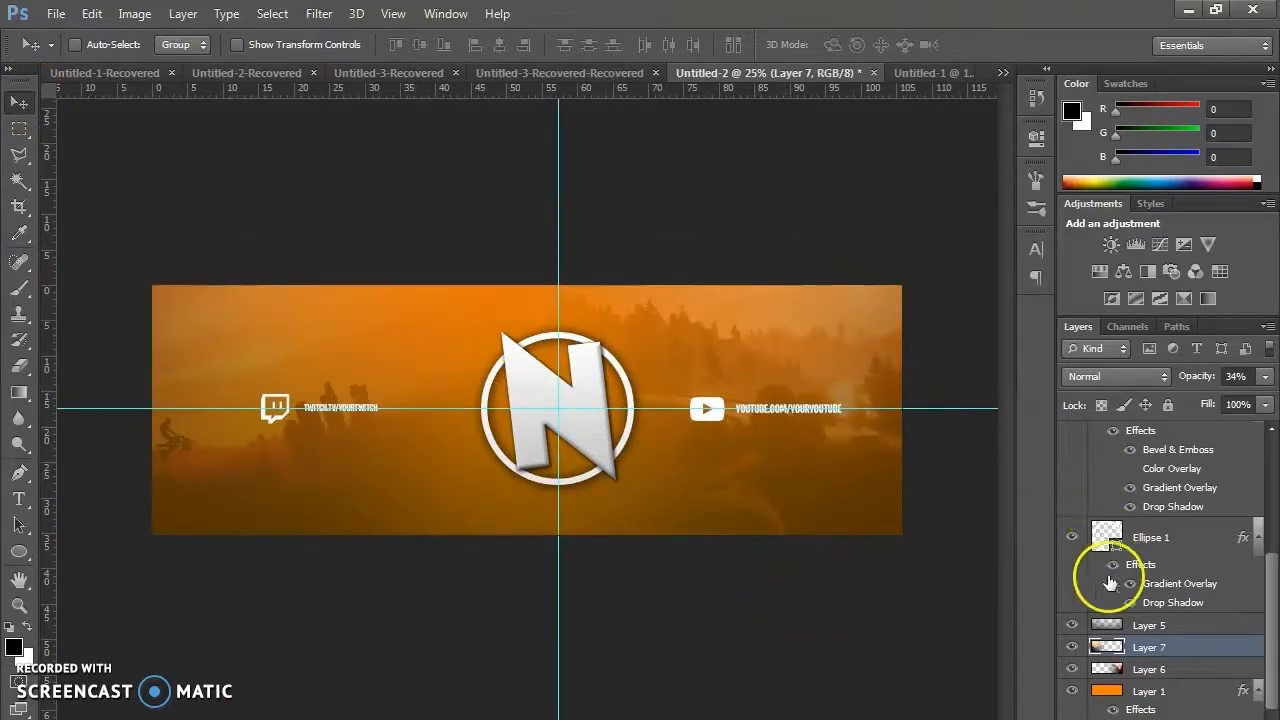
Set up a soft white brush at 0% hardness and create an empty layer above Layer 7.
{"action": "scroll", "coordinate": [1110, 583], "scroll_direction": "up", "scroll_amount": 5}
{"action": "scroll", "coordinate": [1100, 557], "scroll_direction": "down", "scroll_amount": 4}
{"action": "scroll", "coordinate": [1174, 614], "scroll_direction": "up", "scroll_amount": 5}
{"action": "scroll", "coordinate": [1129, 557], "scroll_direction": "down", "scroll_amount": 2}
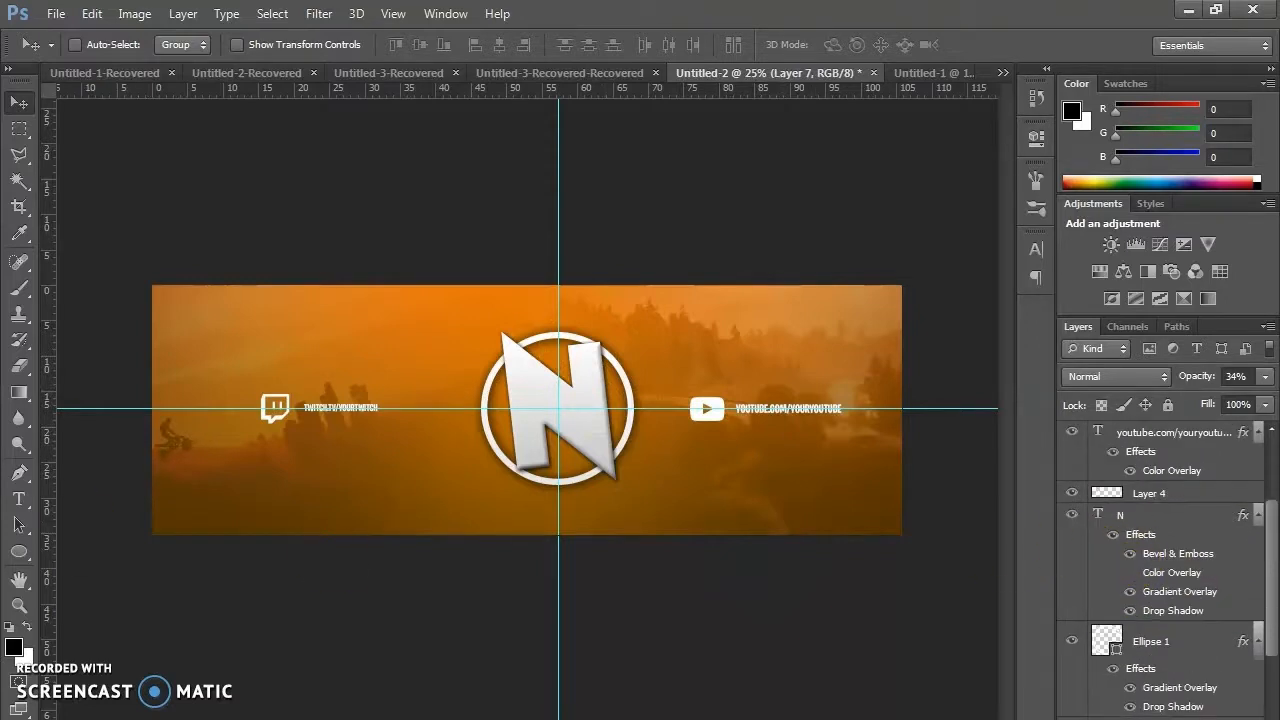
{"action": "left_click", "coordinate": [19, 287]}
{"action": "left_click", "coordinate": [26, 625]}
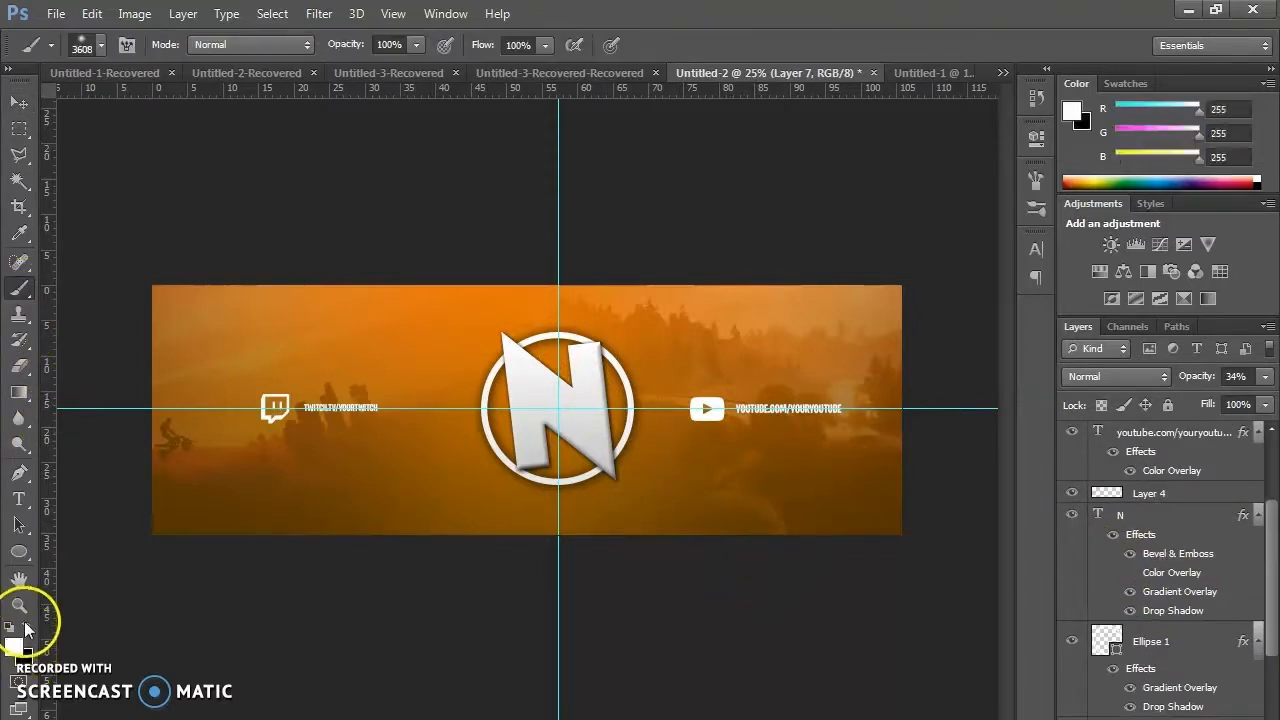
{"action": "left_click", "coordinate": [98, 47]}
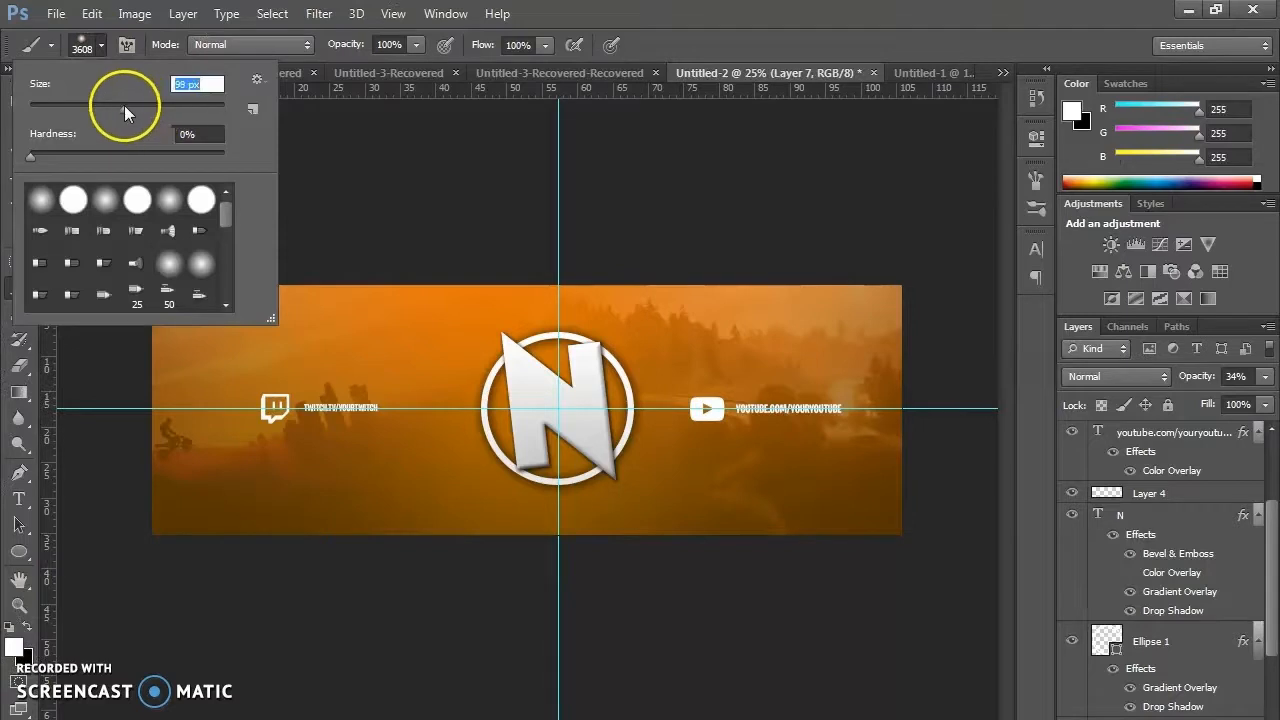
{"action": "left_click_drag", "start_coordinate": [183, 110], "coordinate": [198, 106]}
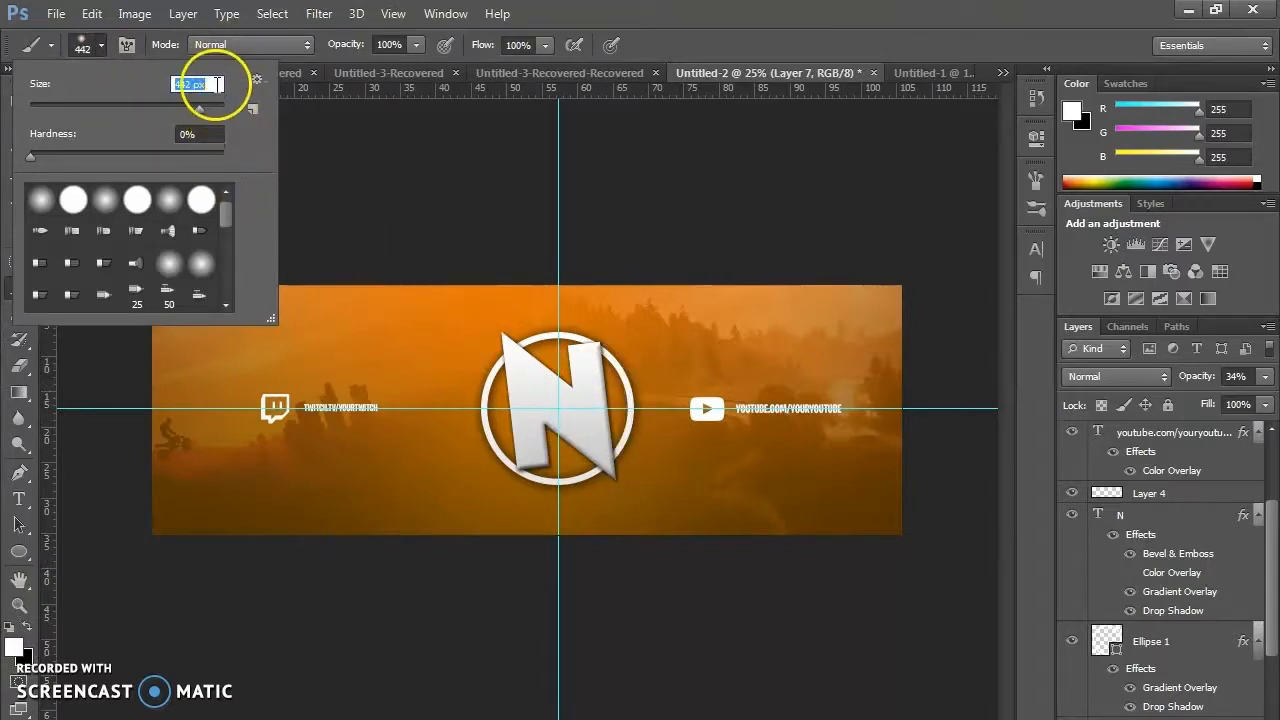
{"action": "left_click_drag", "start_coordinate": [200, 104], "coordinate": [212, 107]}
{"action": "left_click", "coordinate": [1220, 718]}
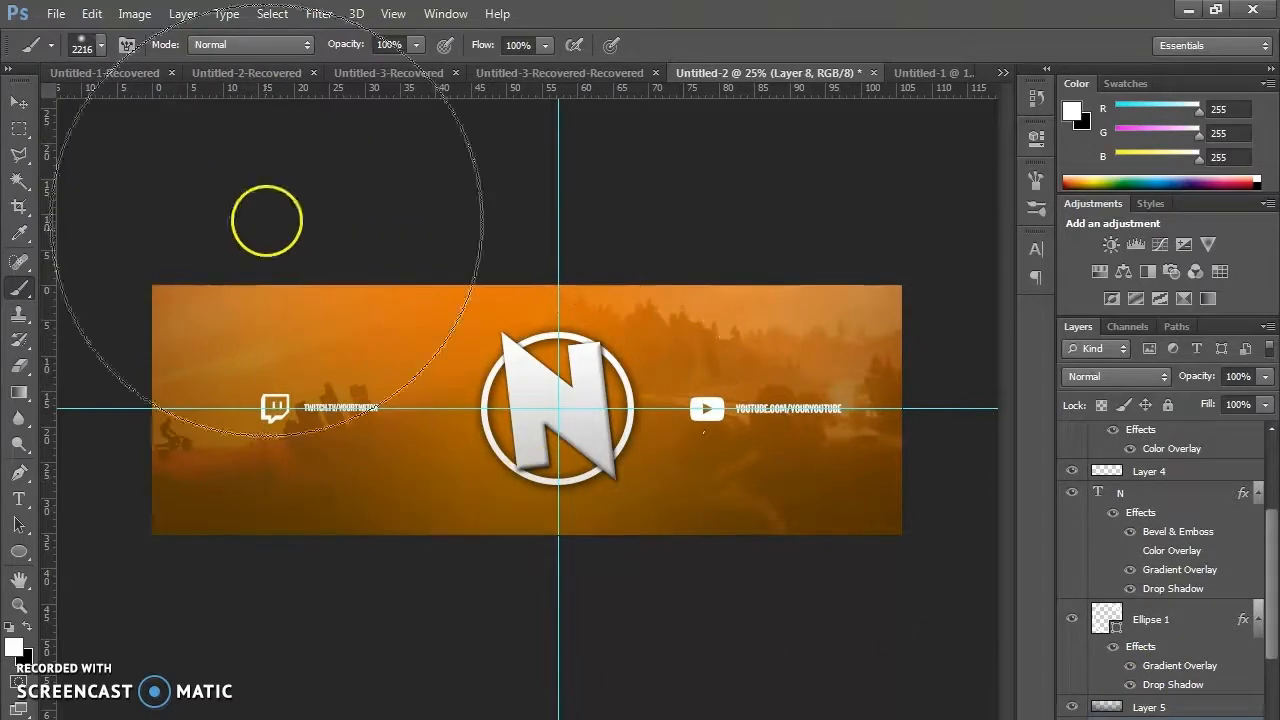
Paint a soft white glow behind the N logo on Layer 8 with a 1057 px brush at 0% hardness.
{"action": "left_click", "coordinate": [99, 46]}
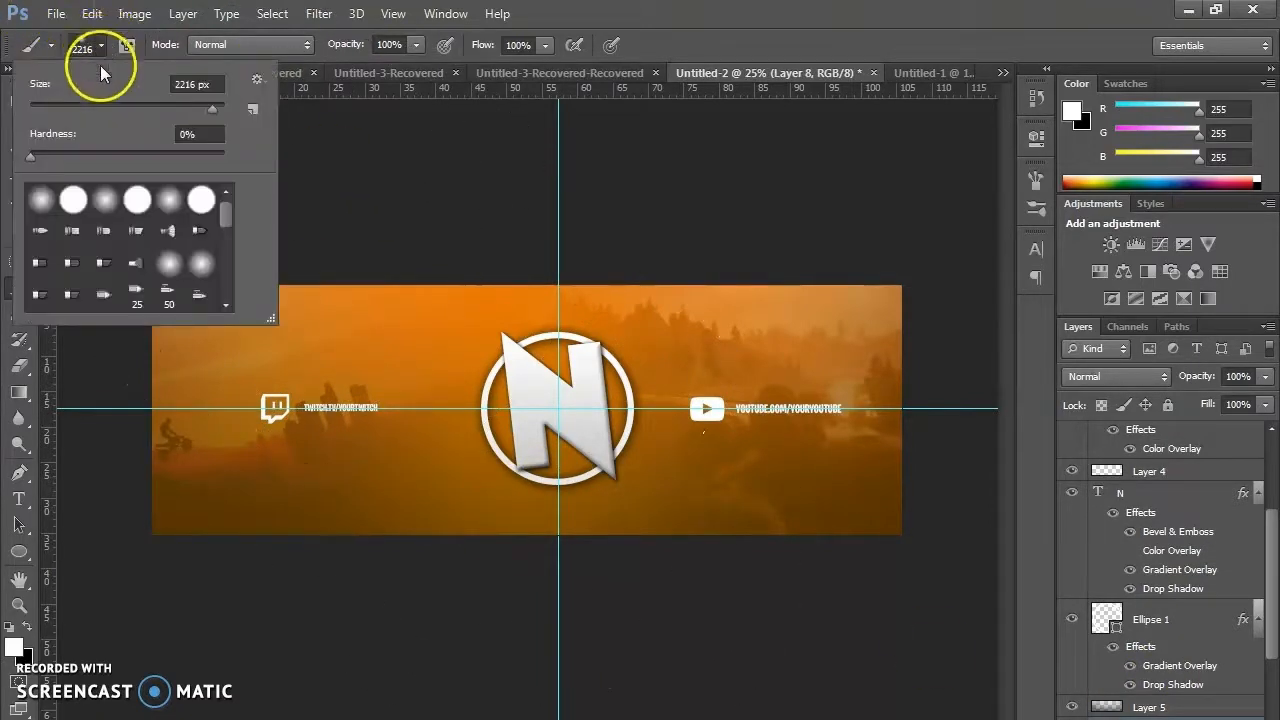
{"action": "mouse_move", "coordinate": [186, 110]}
{"action": "left_mouse_down"}
{"action": "mouse_move", "coordinate": [226, 150]}
{"action": "mouse_move", "coordinate": [197, 98]}
{"action": "mouse_move", "coordinate": [214, 112]}
{"action": "mouse_move", "coordinate": [314, 283]}
{"action": "mouse_move", "coordinate": [203, 109]}
{"action": "left_mouse_up"}
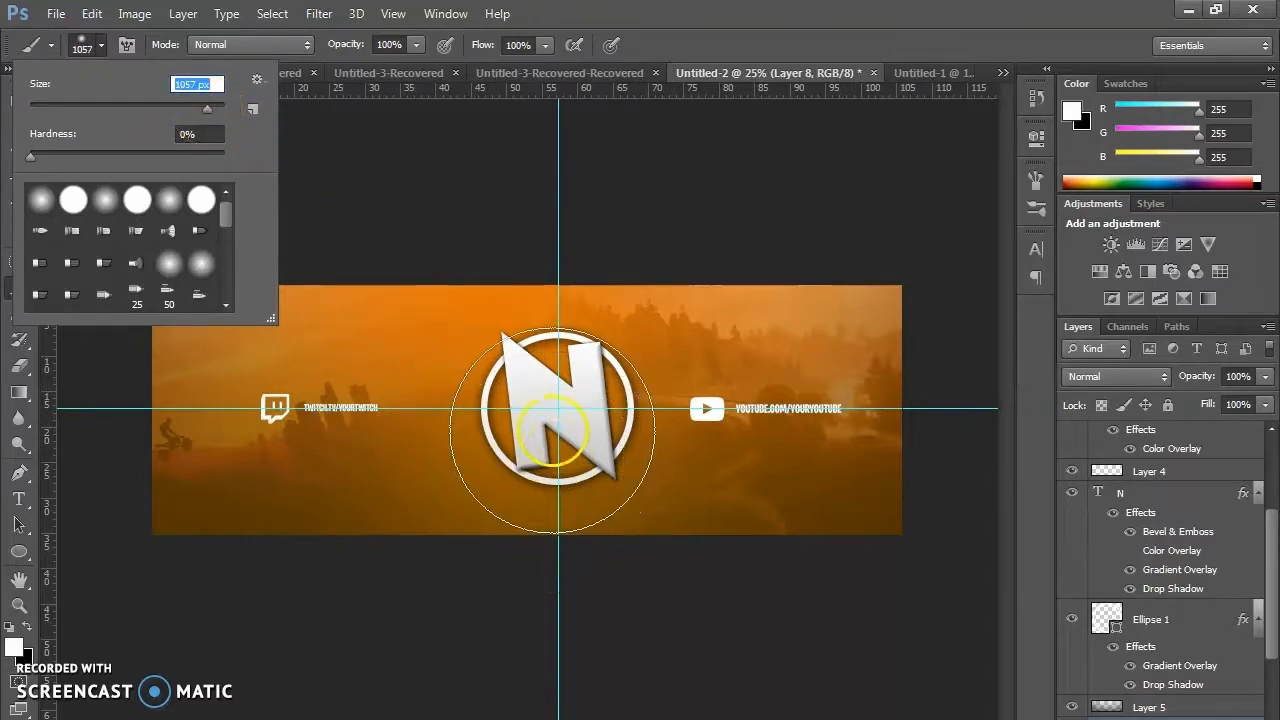
{"action": "key", "text": "Return"}
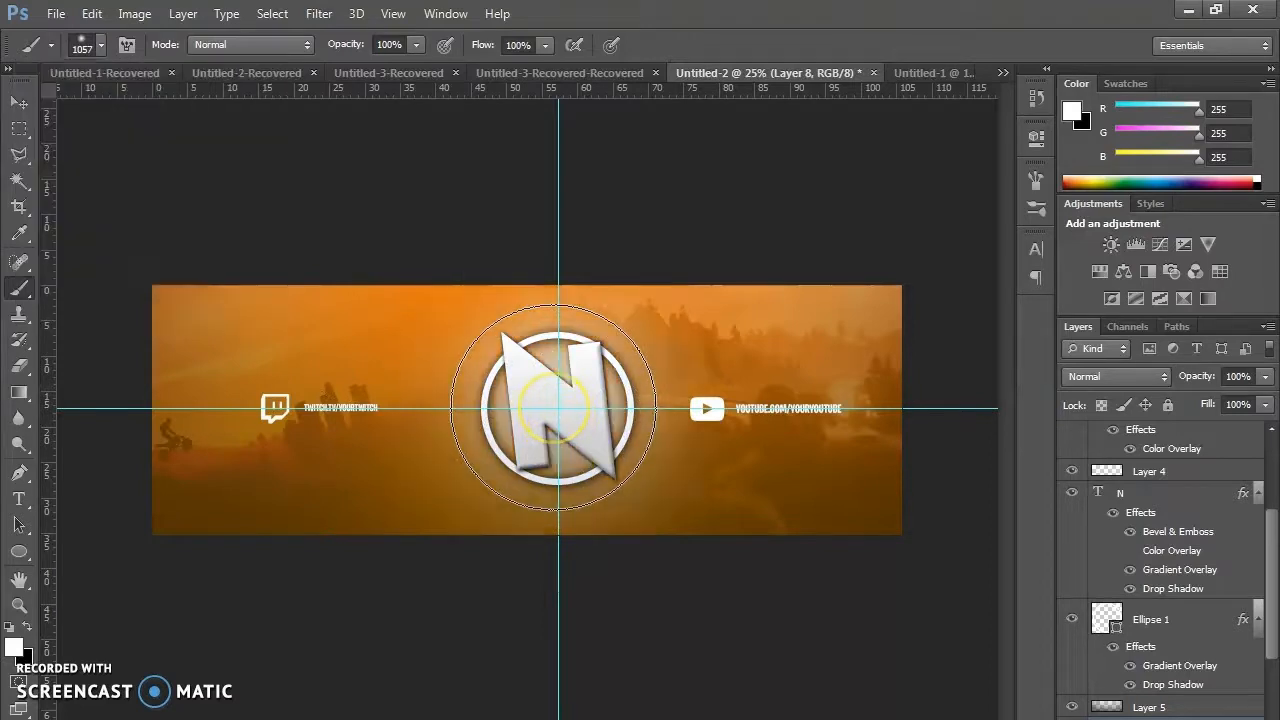
{"action": "left_click", "coordinate": [19, 101]}
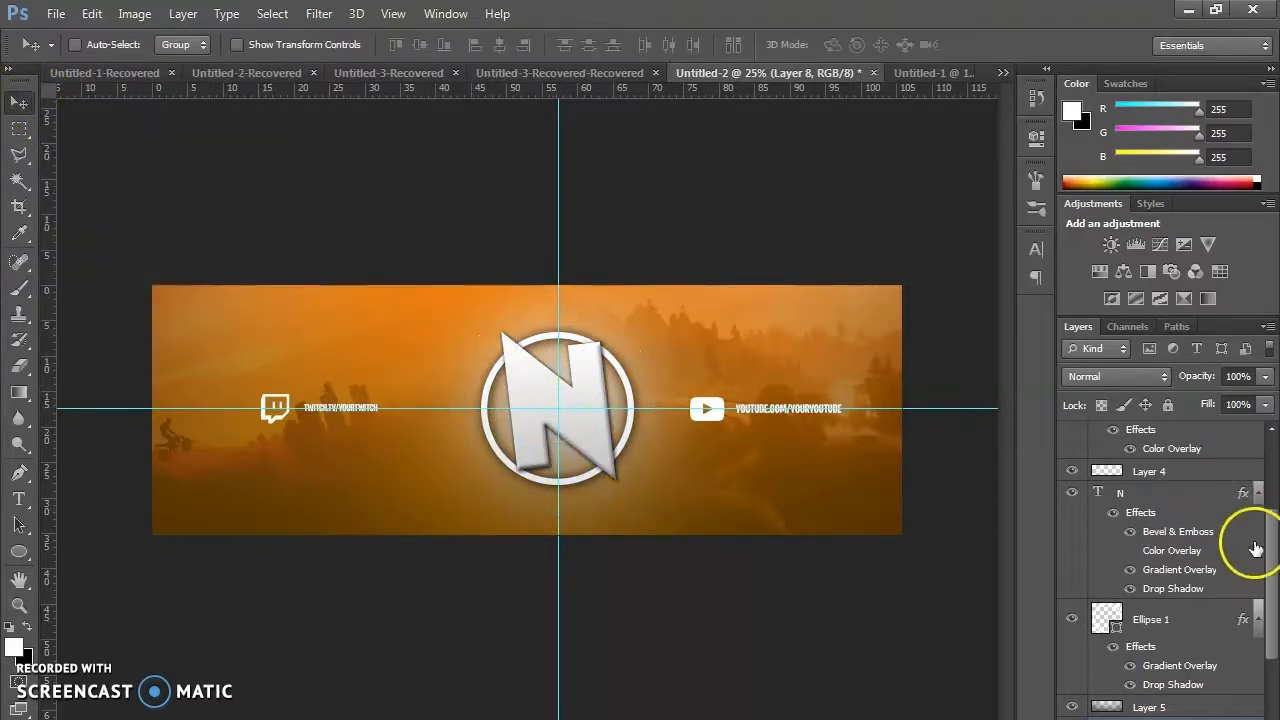
Move the white glow layer above Layer 5 and set its opacity to 41%.
{"action": "scroll", "coordinate": [1203, 600], "scroll_direction": "down", "scroll_amount": 3}
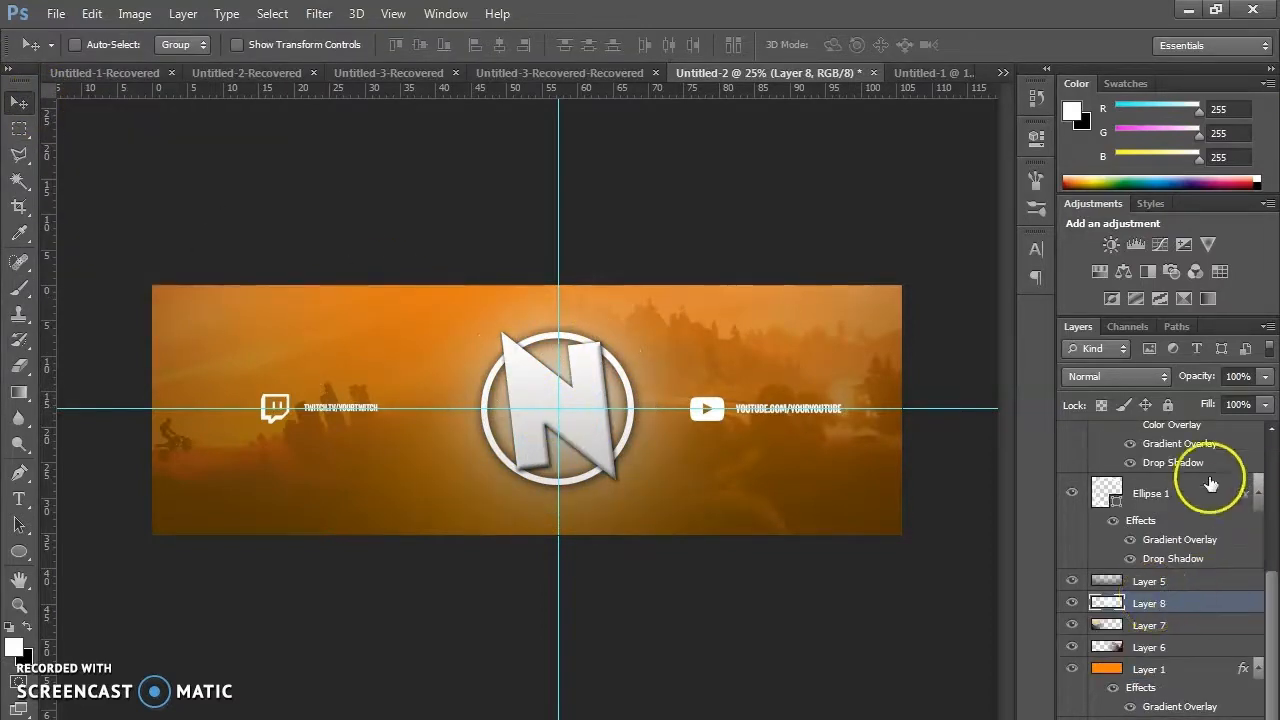
{"action": "left_click_drag", "start_coordinate": [1170, 598], "coordinate": [1166, 568]}
{"action": "left_click", "coordinate": [1265, 376]}
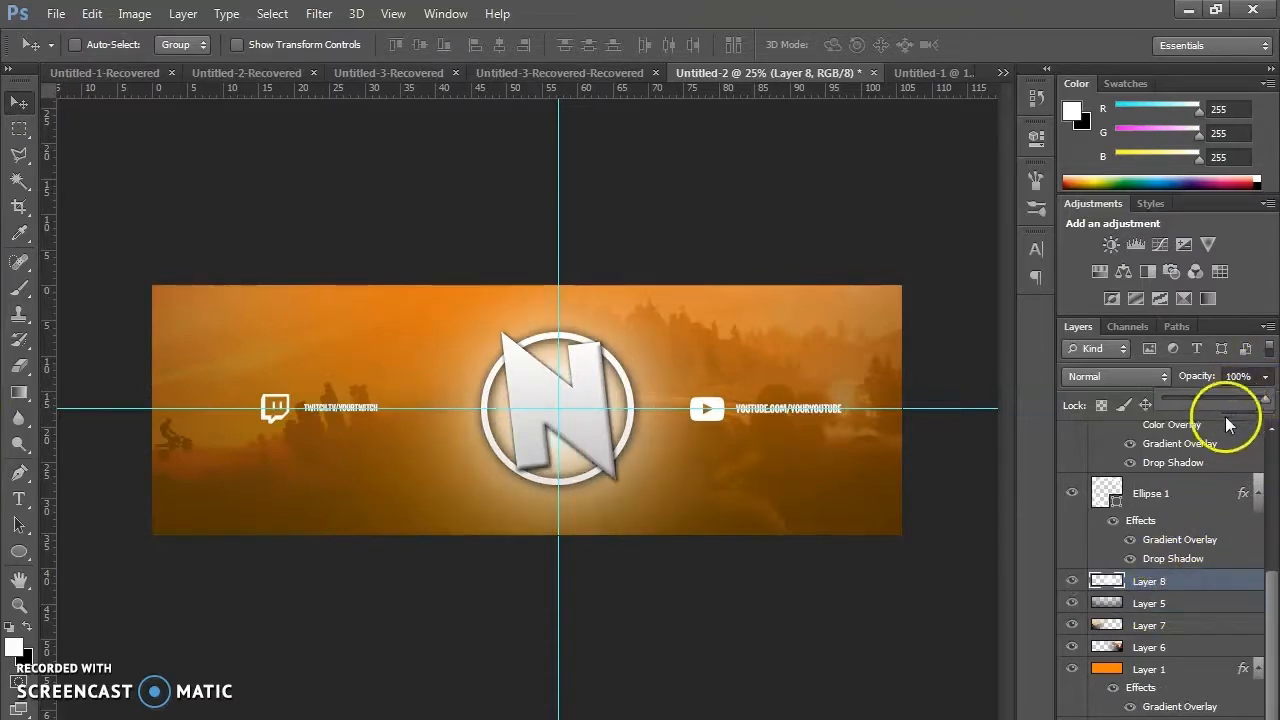
{"action": "left_click_drag", "start_coordinate": [1261, 401], "coordinate": [1208, 405]}
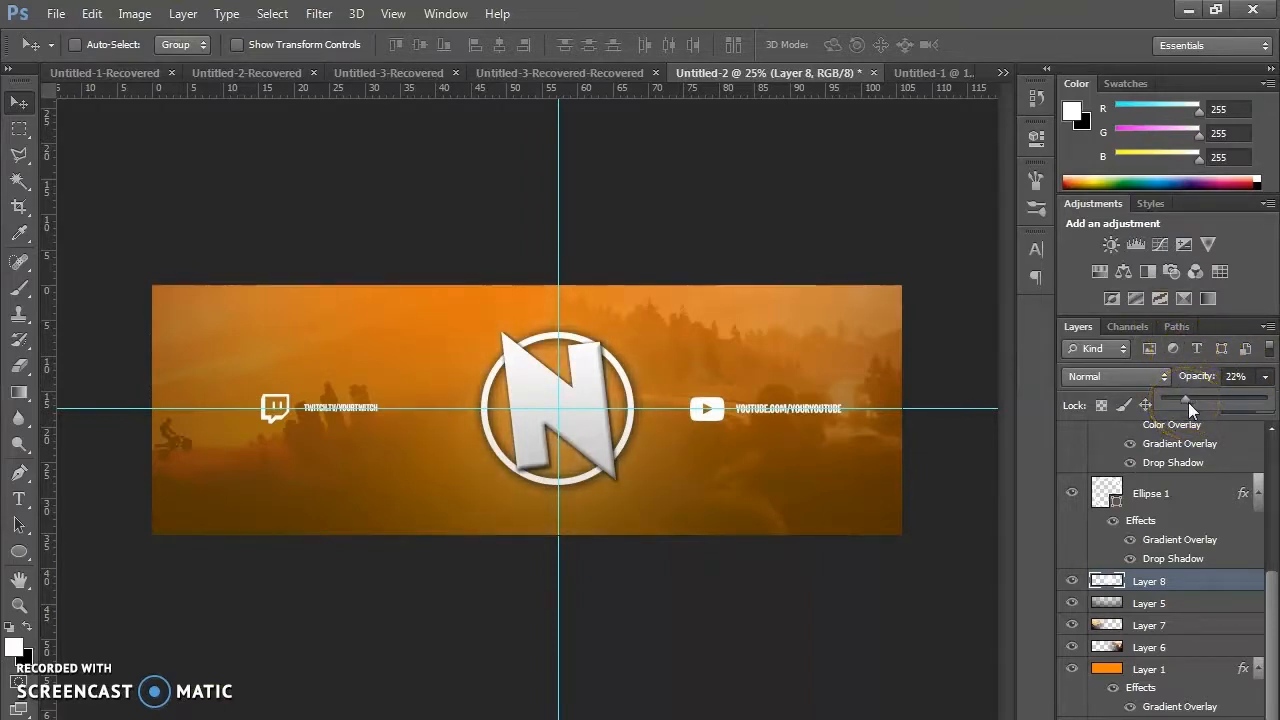
{"action": "left_click_drag", "start_coordinate": [1197, 402], "coordinate": [1205, 399]}
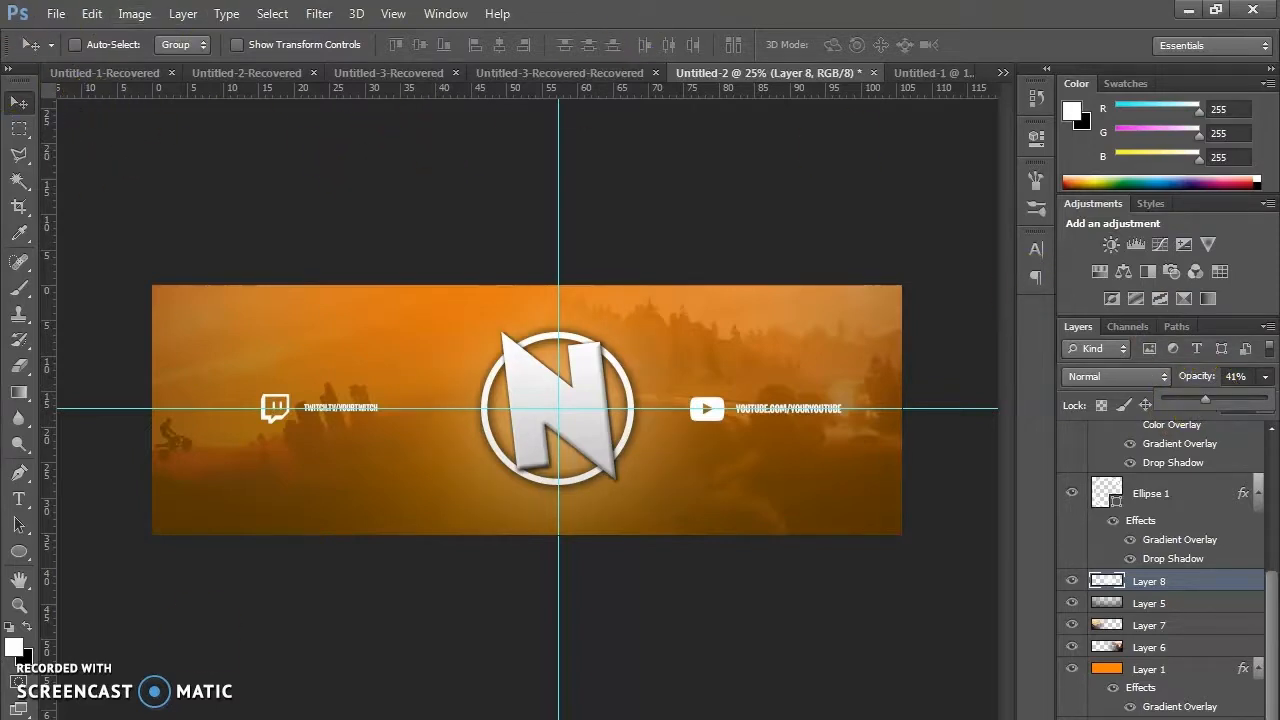
{"action": "left_click", "coordinate": [151, 498]}
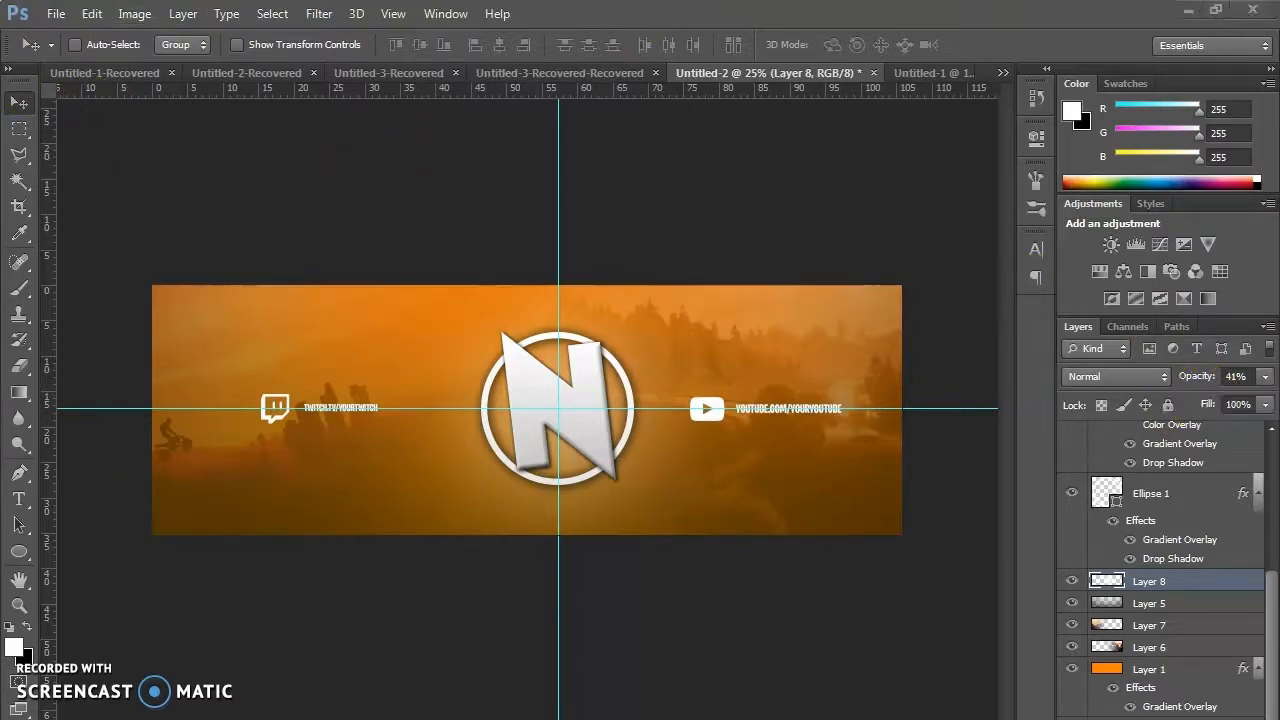
Add a text box with white text in the lower-left part of the banner and adjust its font size.
{"action": "left_click", "coordinate": [25, 503]}
{"action": "left_click_drag", "start_coordinate": [170, 489], "coordinate": [471, 531]}
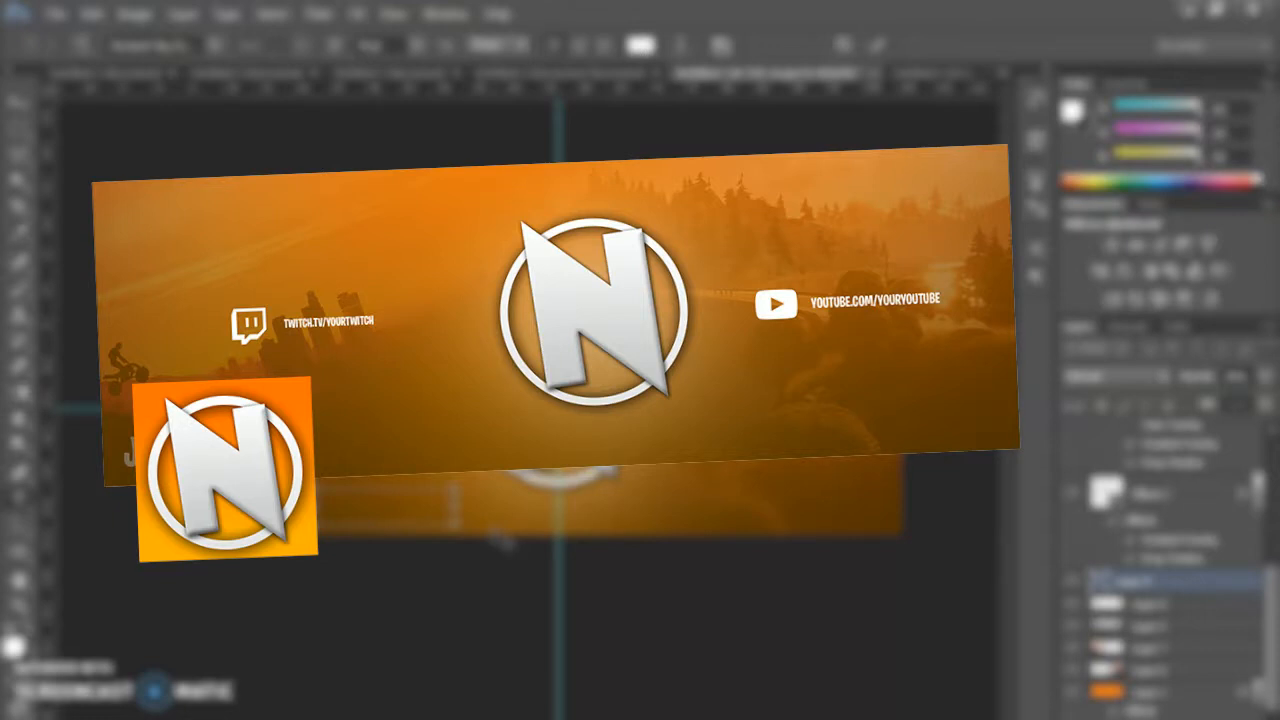
{"action": "left_click", "coordinate": [428, 45]}
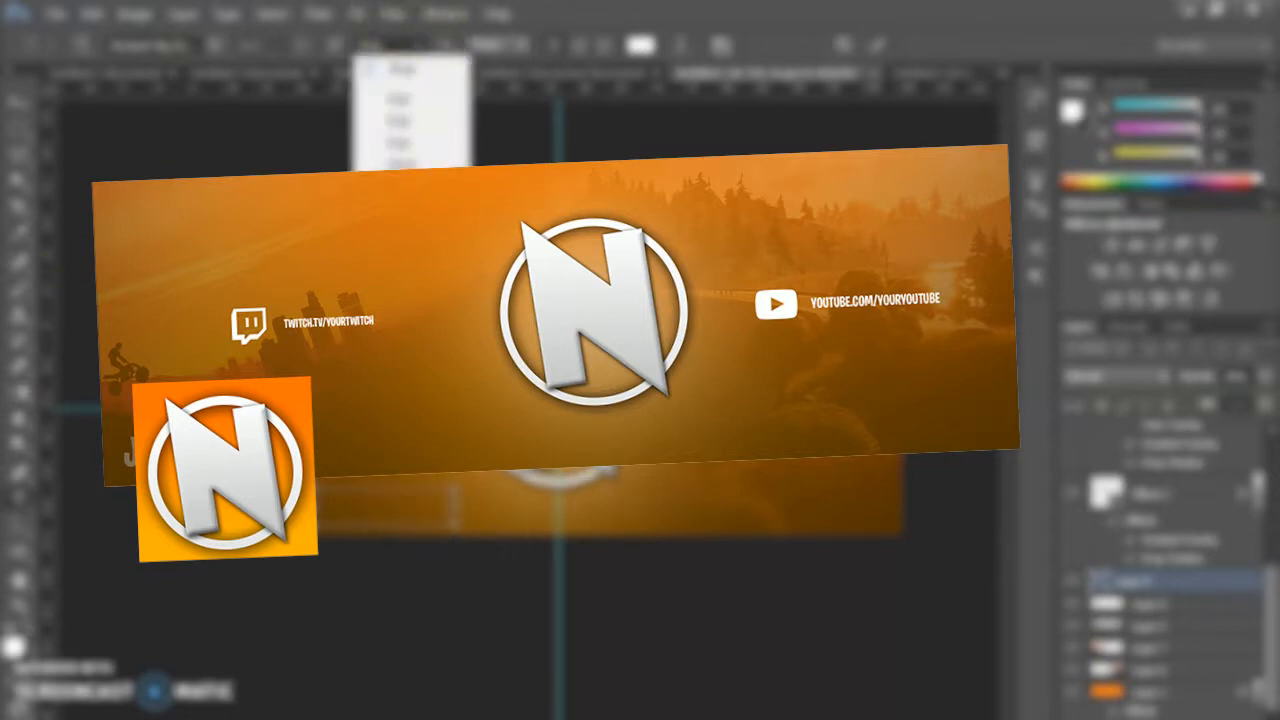
{"action": "left_click", "coordinate": [400, 250]}
{"action": "left_click_drag", "start_coordinate": [402, 45], "coordinate": [268, 16]}
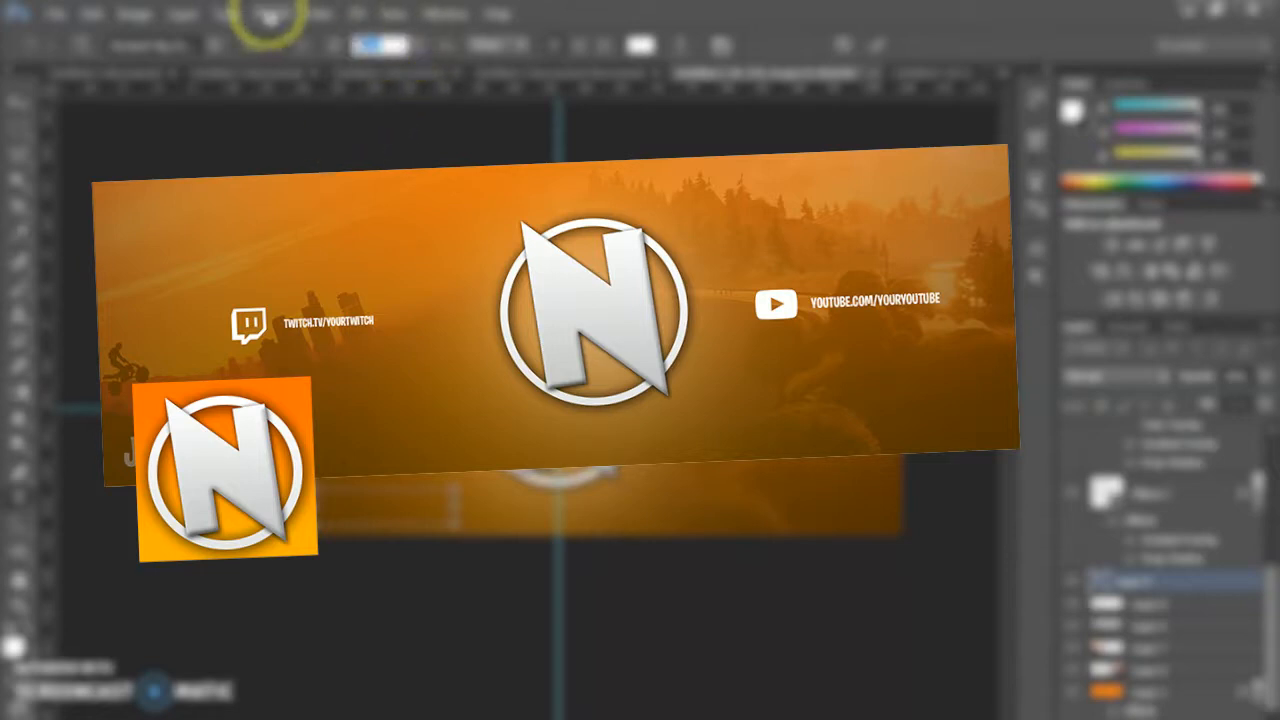
{"action": "type", "text": "0"}
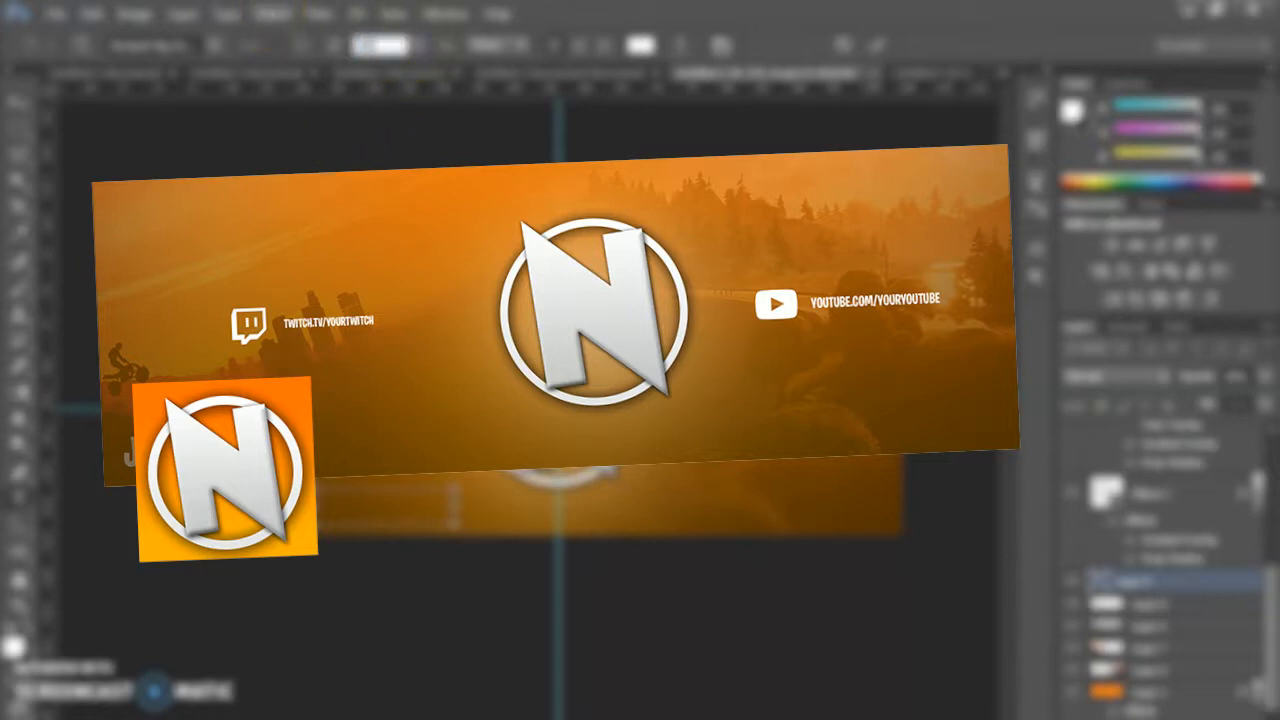
{"action": "left_click", "coordinate": [13, 102]}
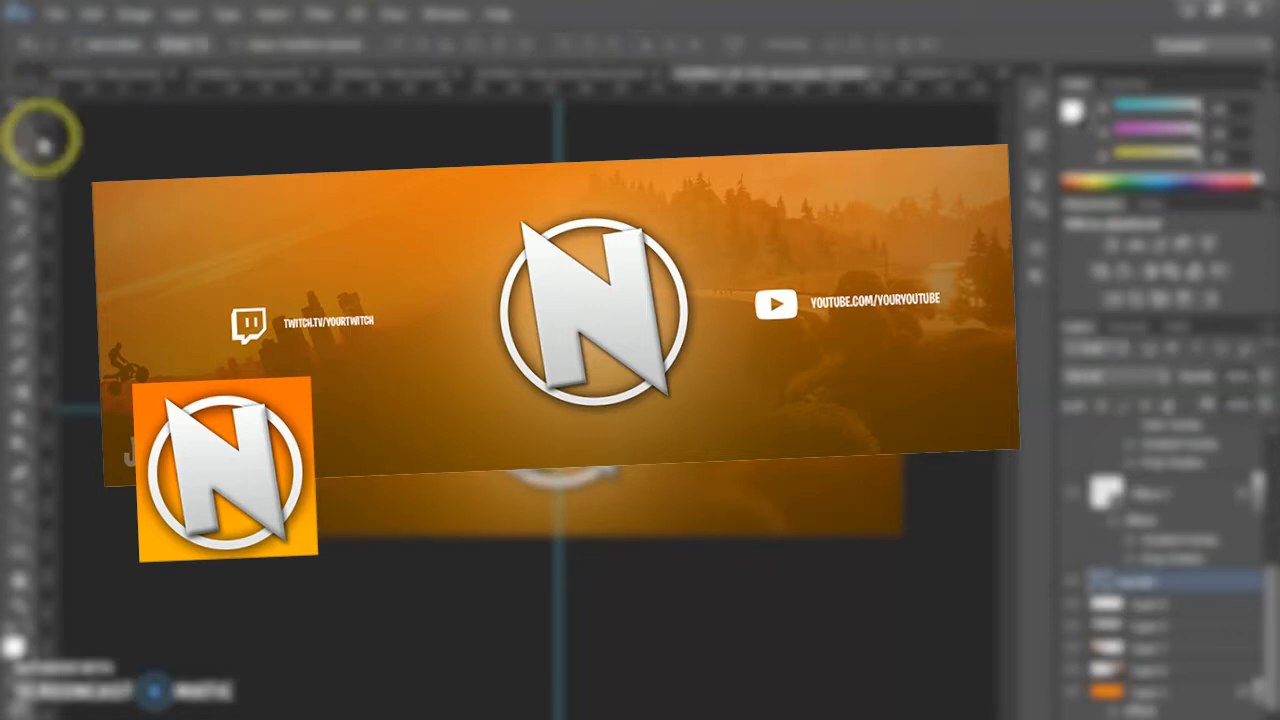
Scale down the new text in the banner's lower-left part with Free Transform.
{"action": "key", "text": "ctrl+t"}
{"action": "left_click", "coordinate": [347, 47]}
{"action": "left_click_drag", "start_coordinate": [455, 520], "coordinate": [561, 552]}
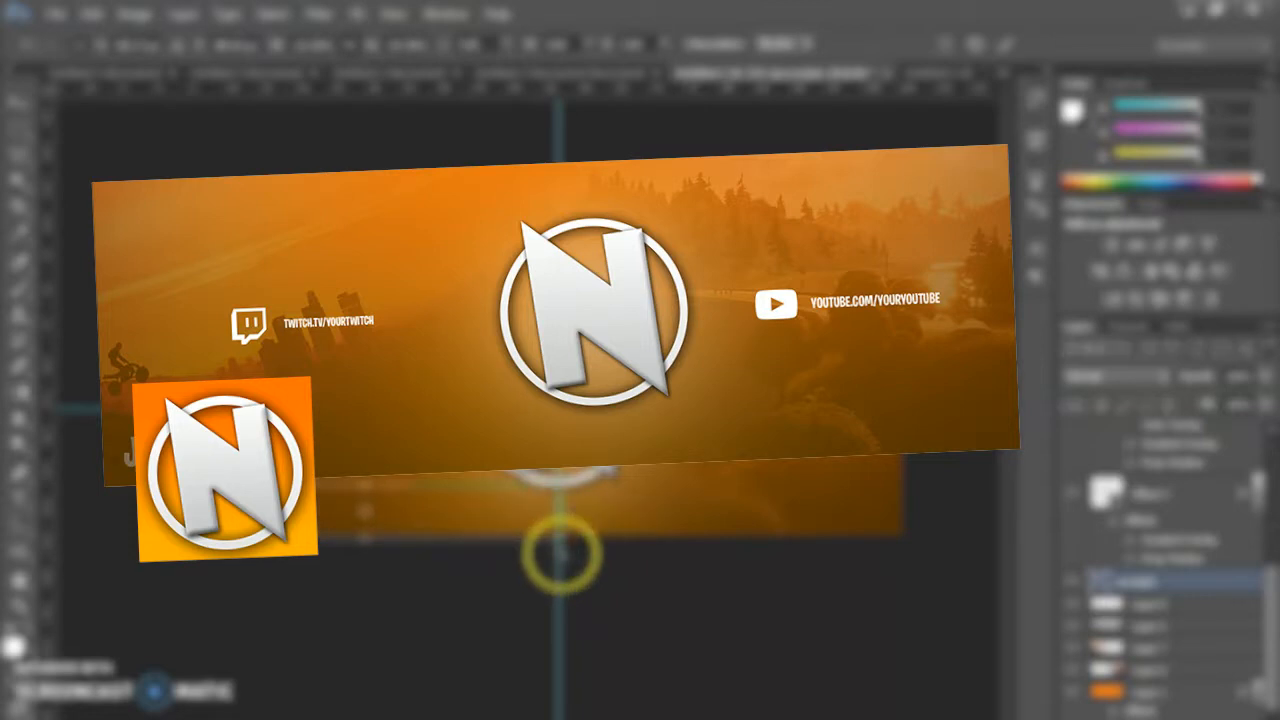
{"action": "left_click", "coordinate": [23, 104]}
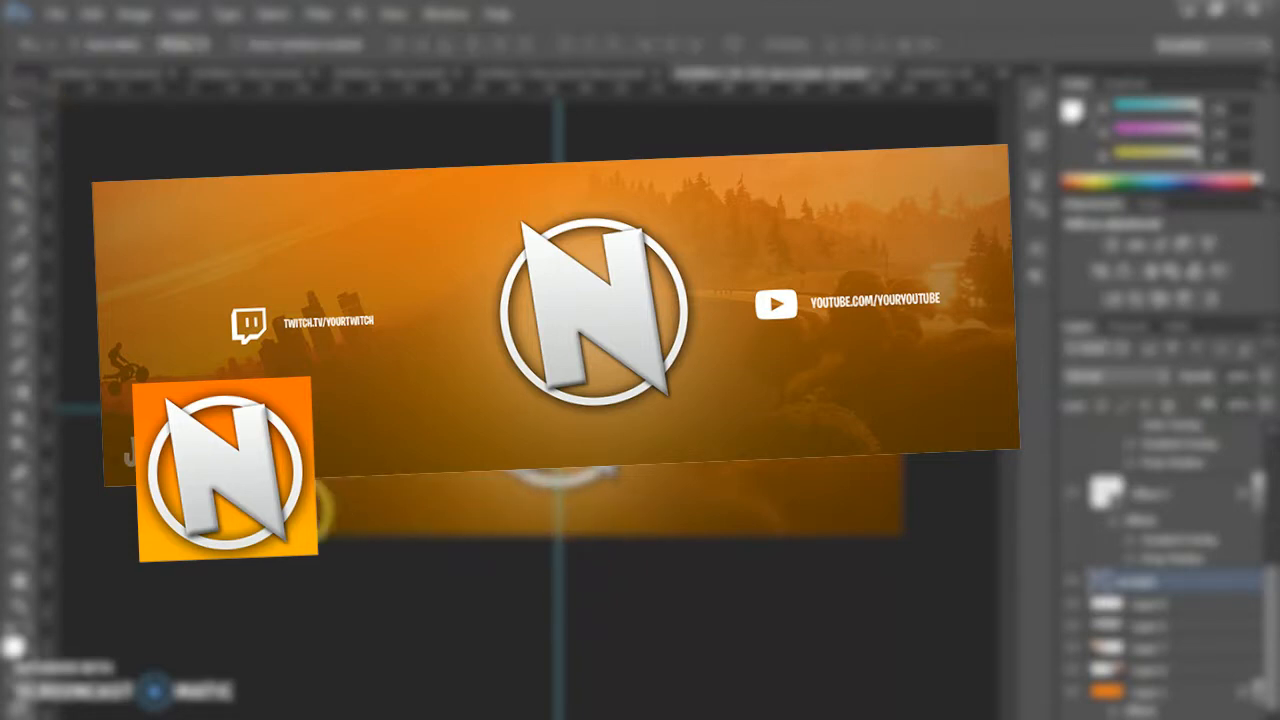